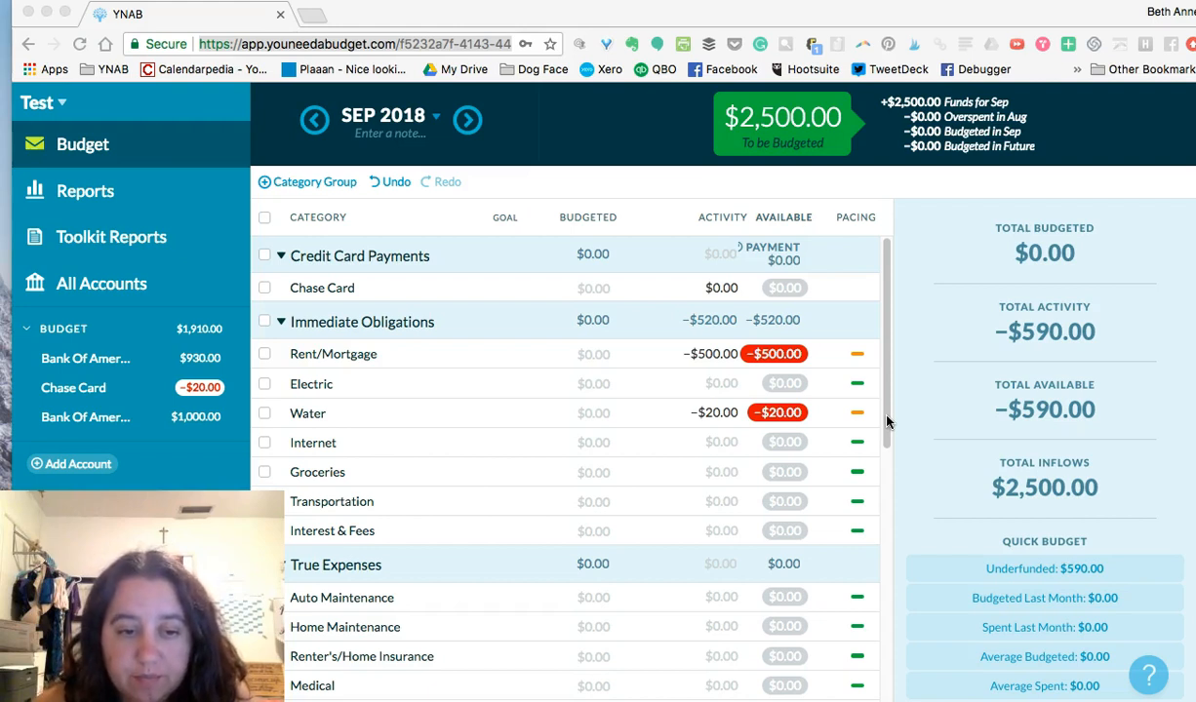
# Switch to the browser window with the YNAB method pages and bring up the classic page listing the four rules.
pyautogui.rightClick(261, 694)
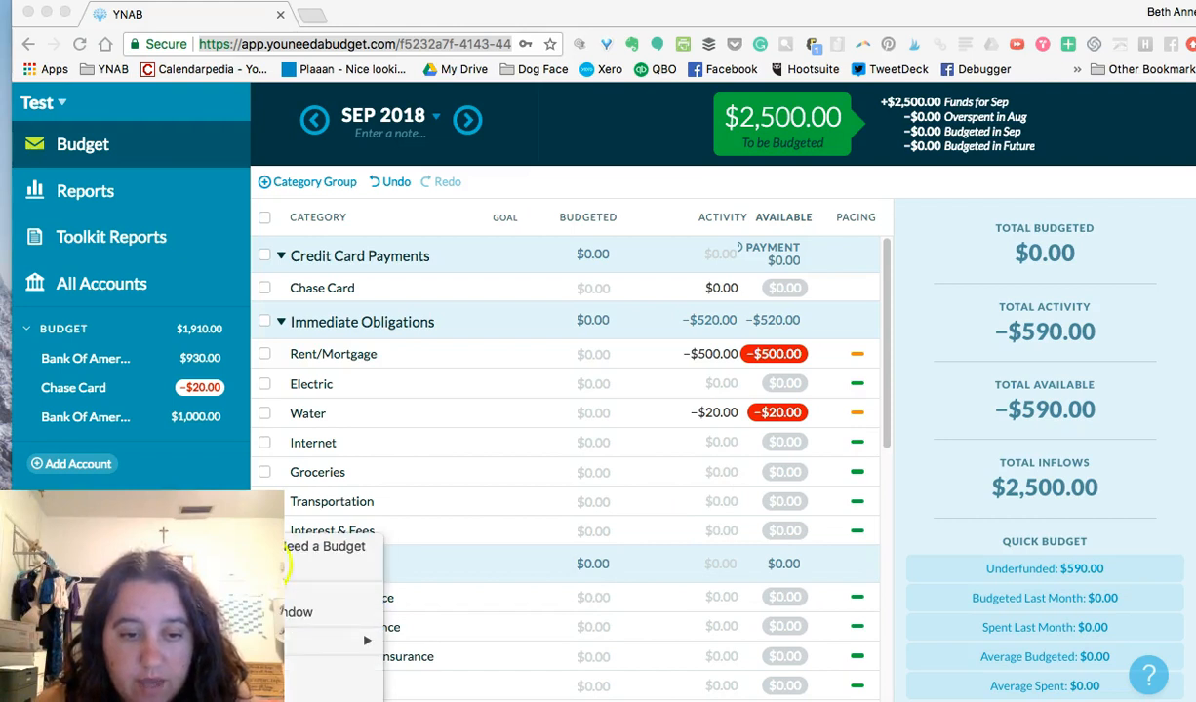
pyautogui.click(269, 547)
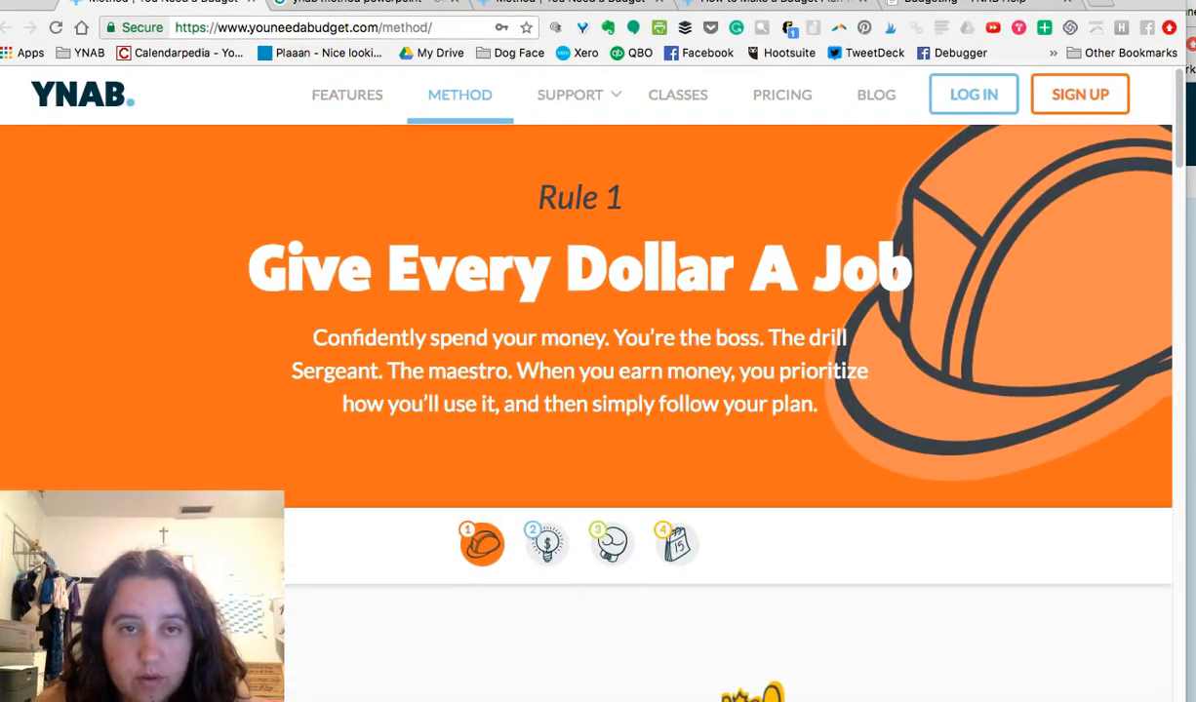
pyautogui.click(317, 8)
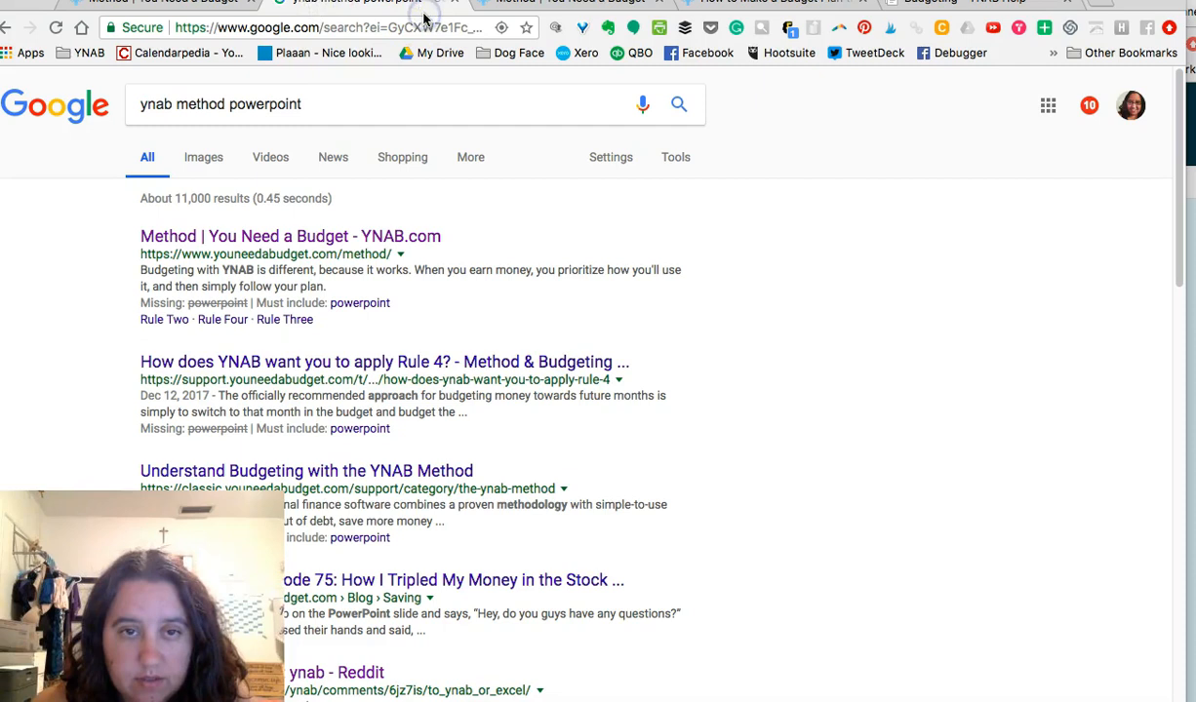
pyautogui.click(473, 8)
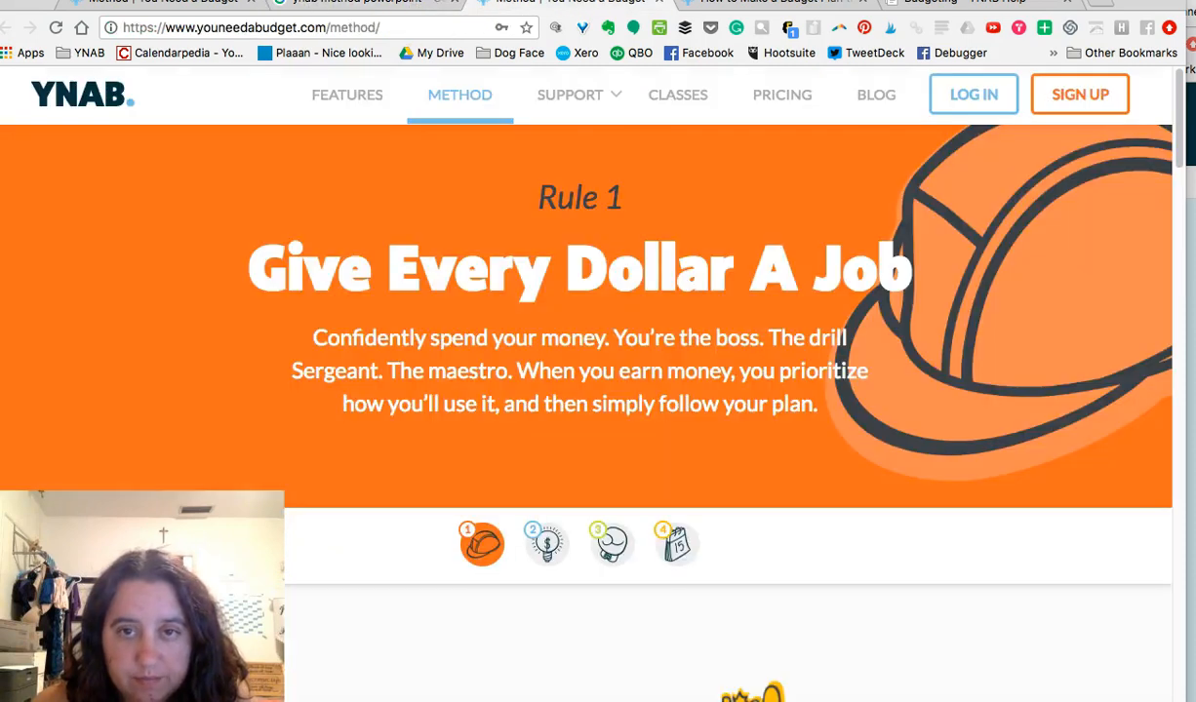
pyautogui.click(756, 10)
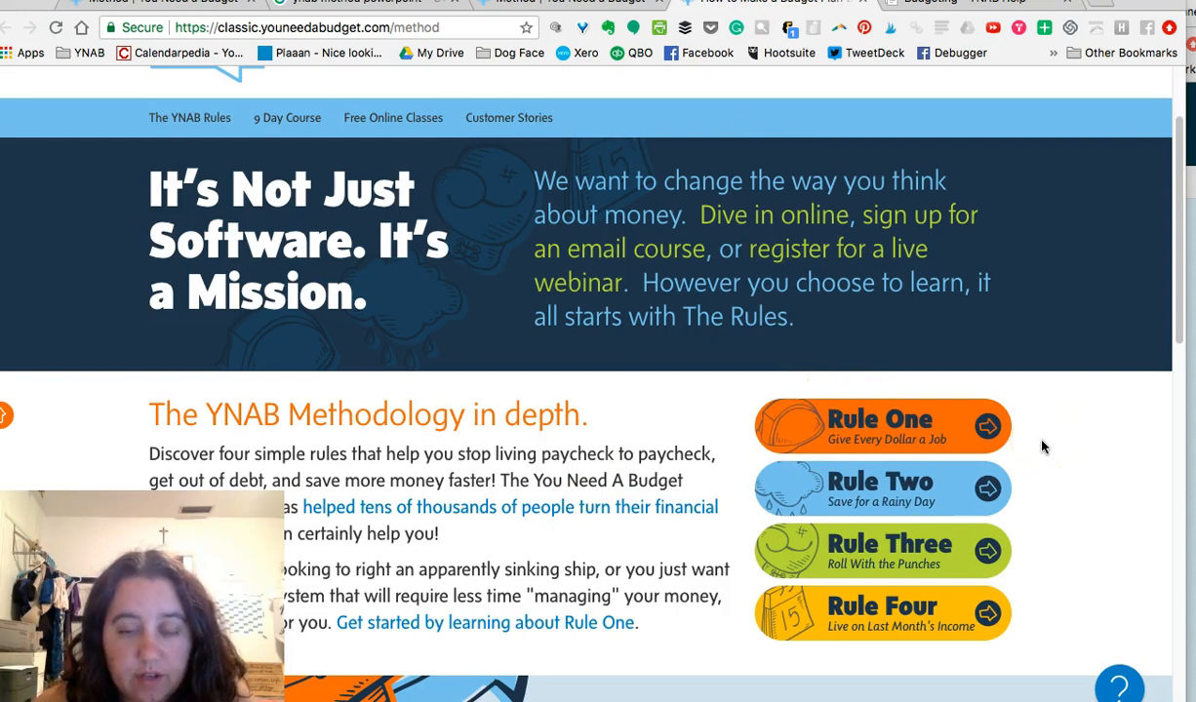
pyautogui.click(1044, 507)
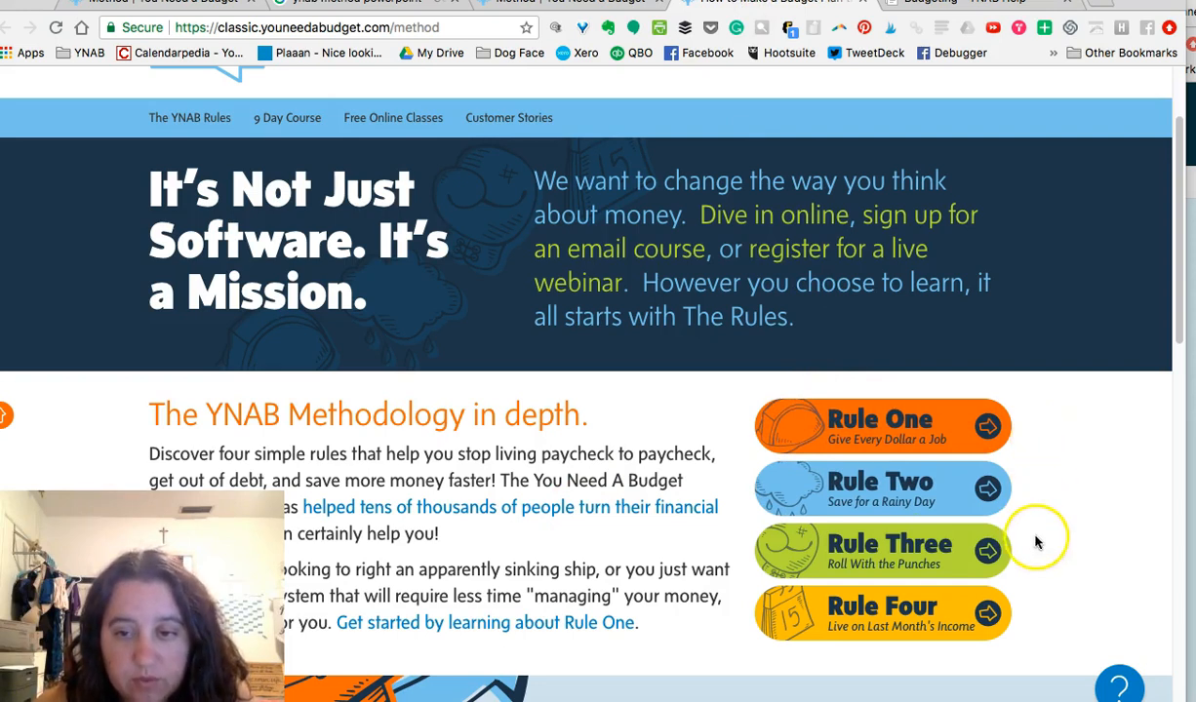
pyautogui.click(1051, 502)
pyautogui.click(1053, 566)
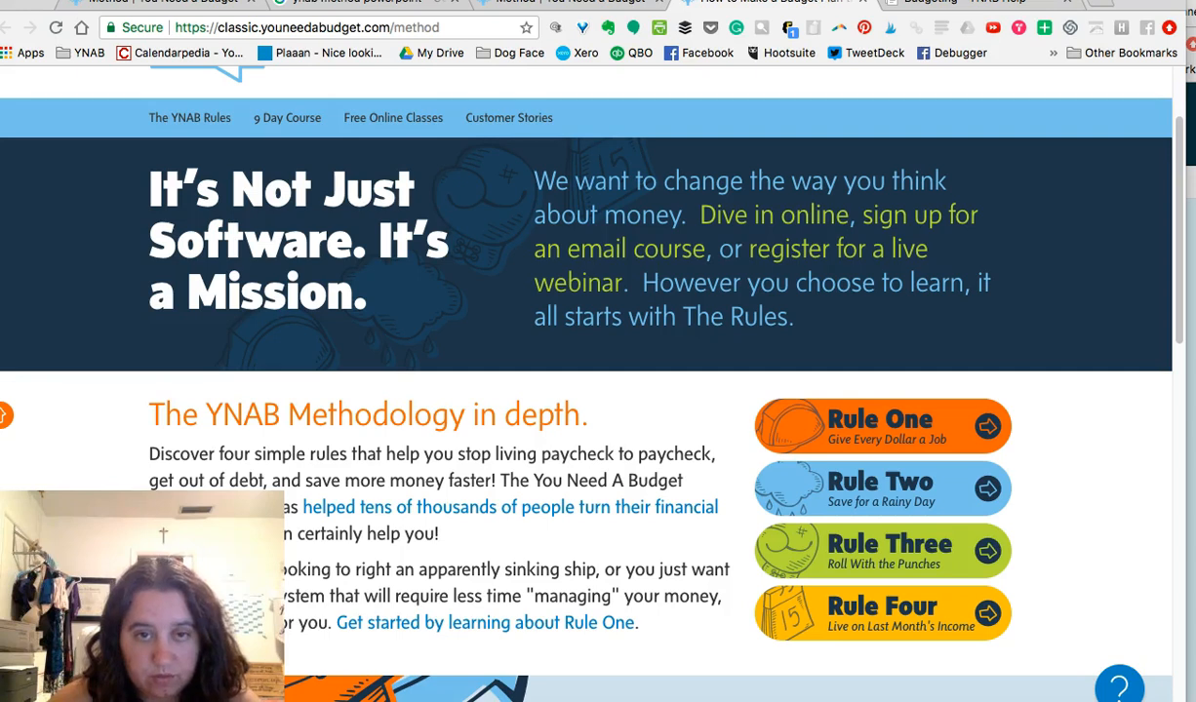
# Switch back to the browser window showing the September 2018 Test budget.
pyautogui.rightClick(330, 699)
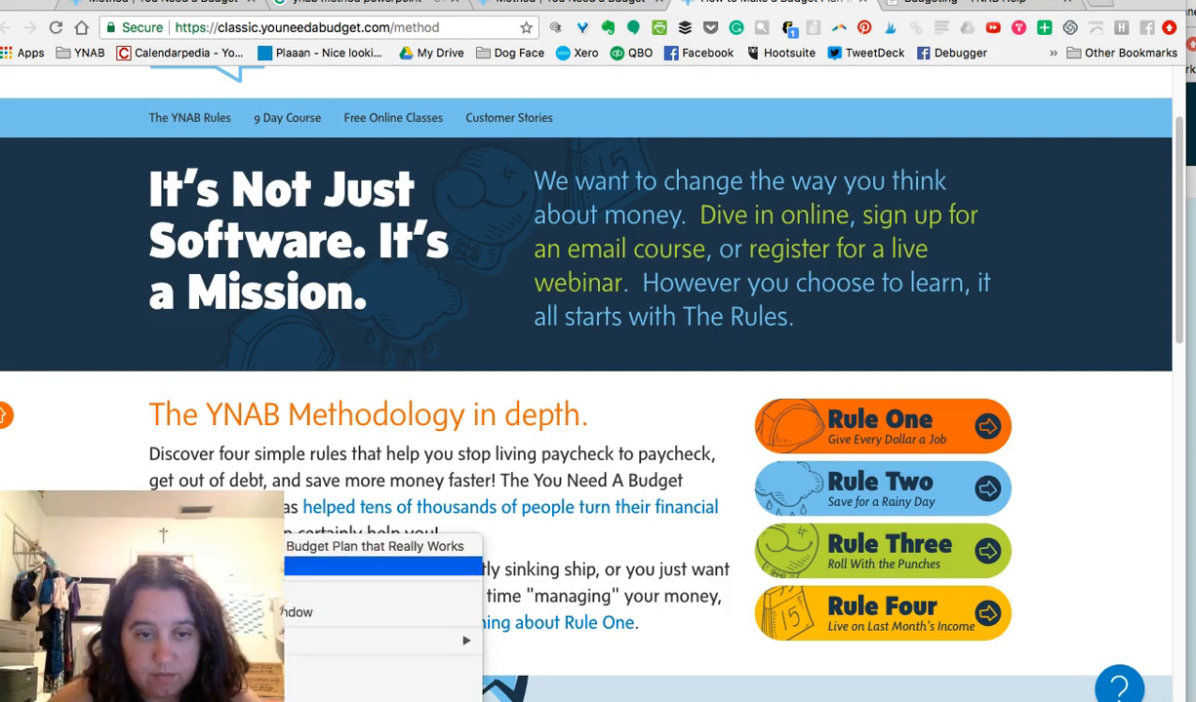
pyautogui.click(380, 567)
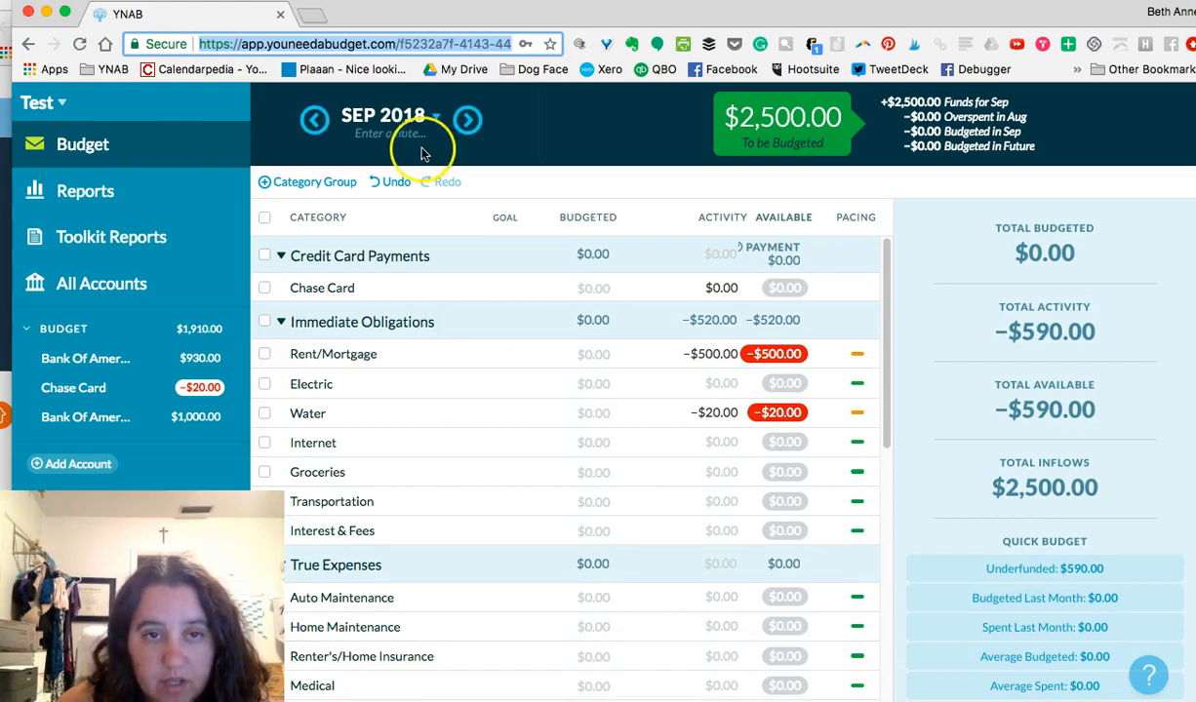
pyautogui.click(230, 43)
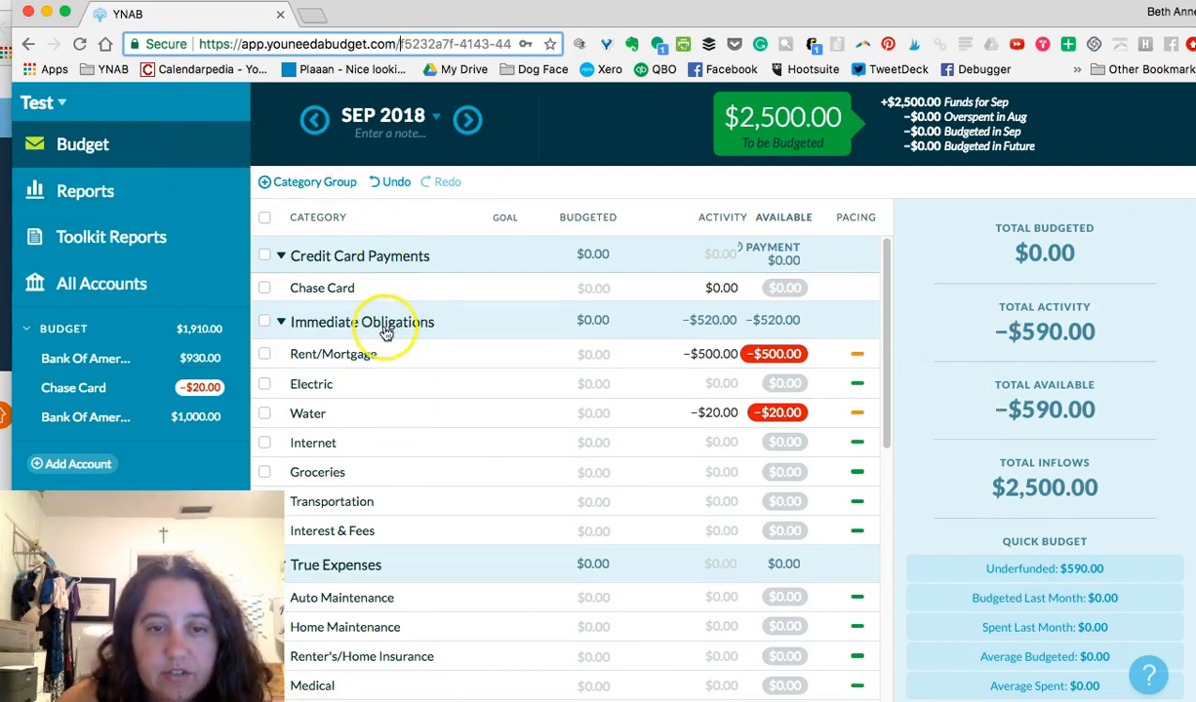
# Look over all the budget's category groups, from Credit Card Payments down to Just for Fun.
pyautogui.scroll(-1, 392, 389)
pyautogui.scroll(-1, 392, 389)
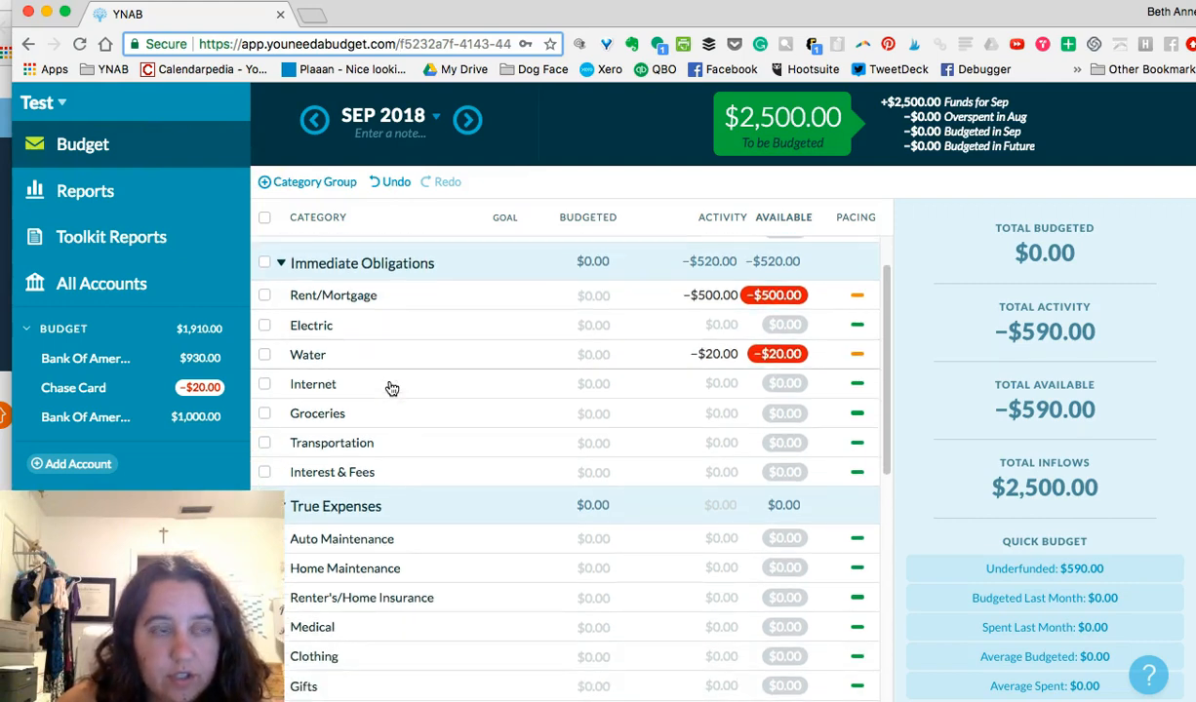
pyautogui.scroll(-1, 393, 389)
pyautogui.scroll(-1, 392, 389)
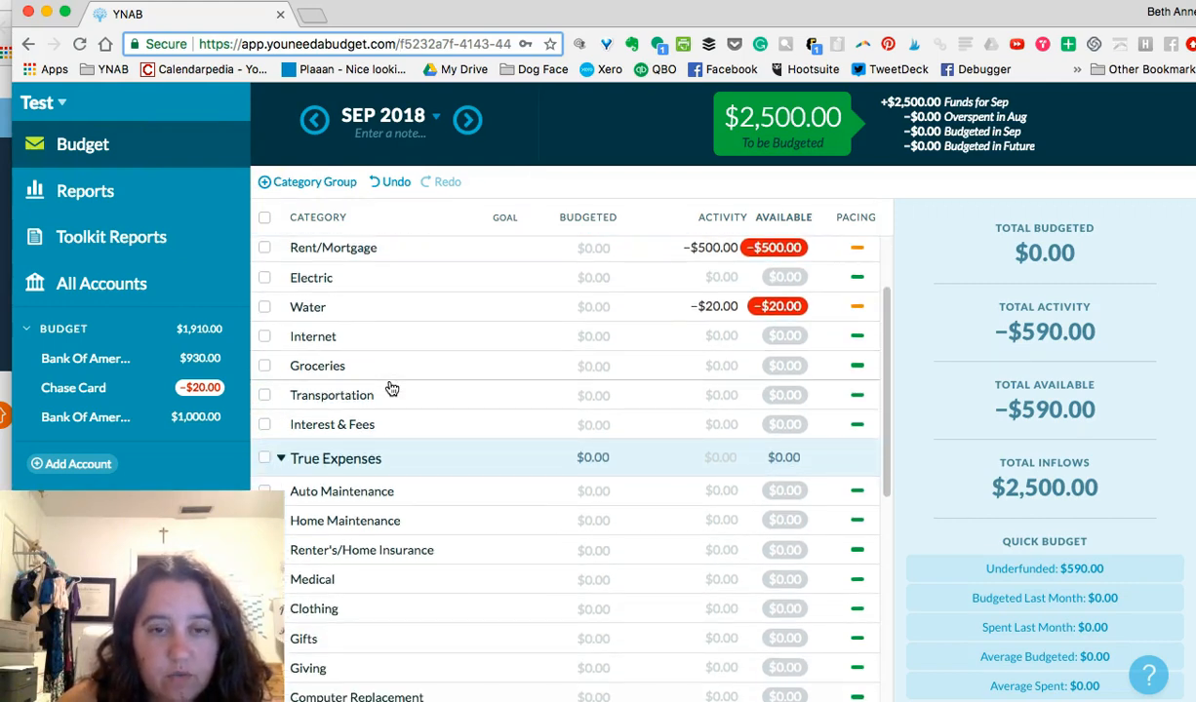
pyautogui.scroll(-5, 391, 388)
pyautogui.scroll(-8, 390, 387)
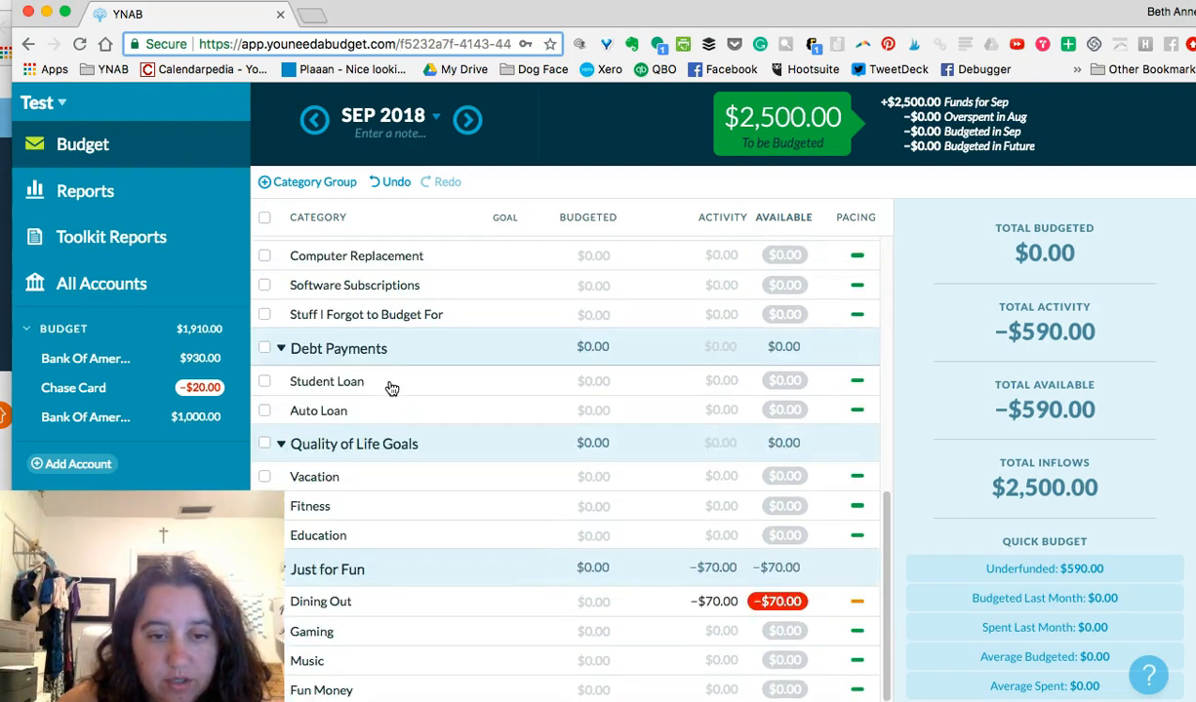
pyautogui.scroll(15, 427, 521)
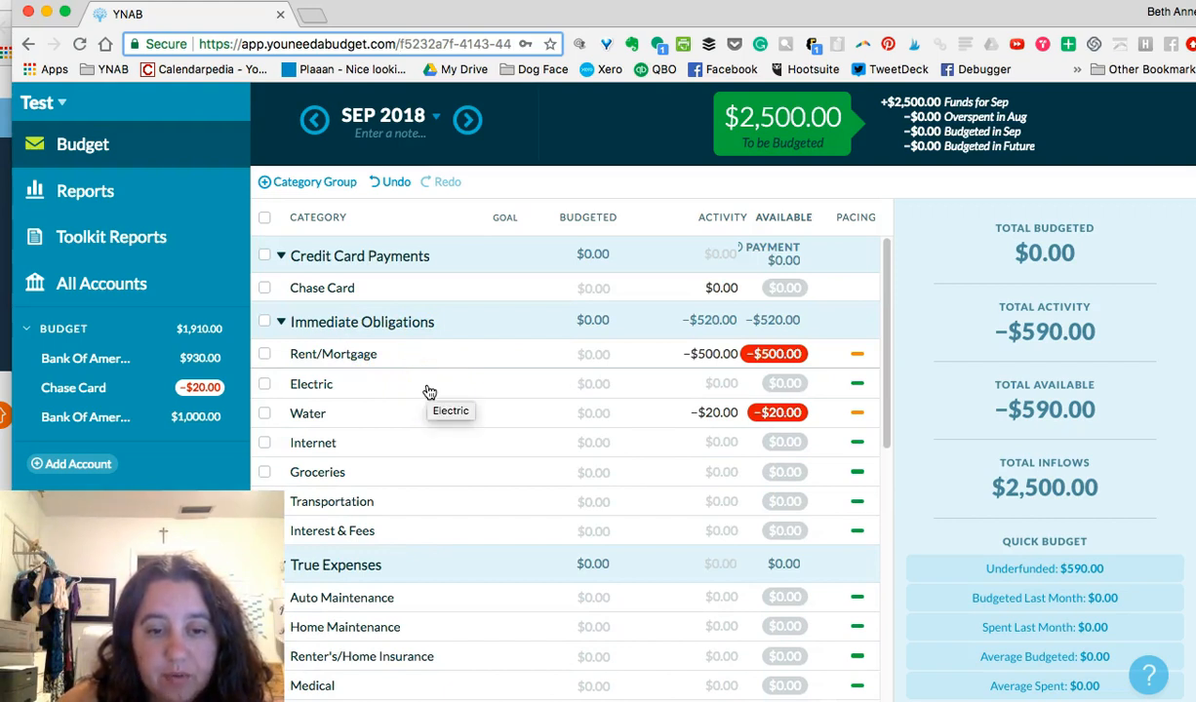
pyautogui.scroll(-2, 429, 393)
pyautogui.scroll(2, 429, 392)
pyautogui.click(444, 317)
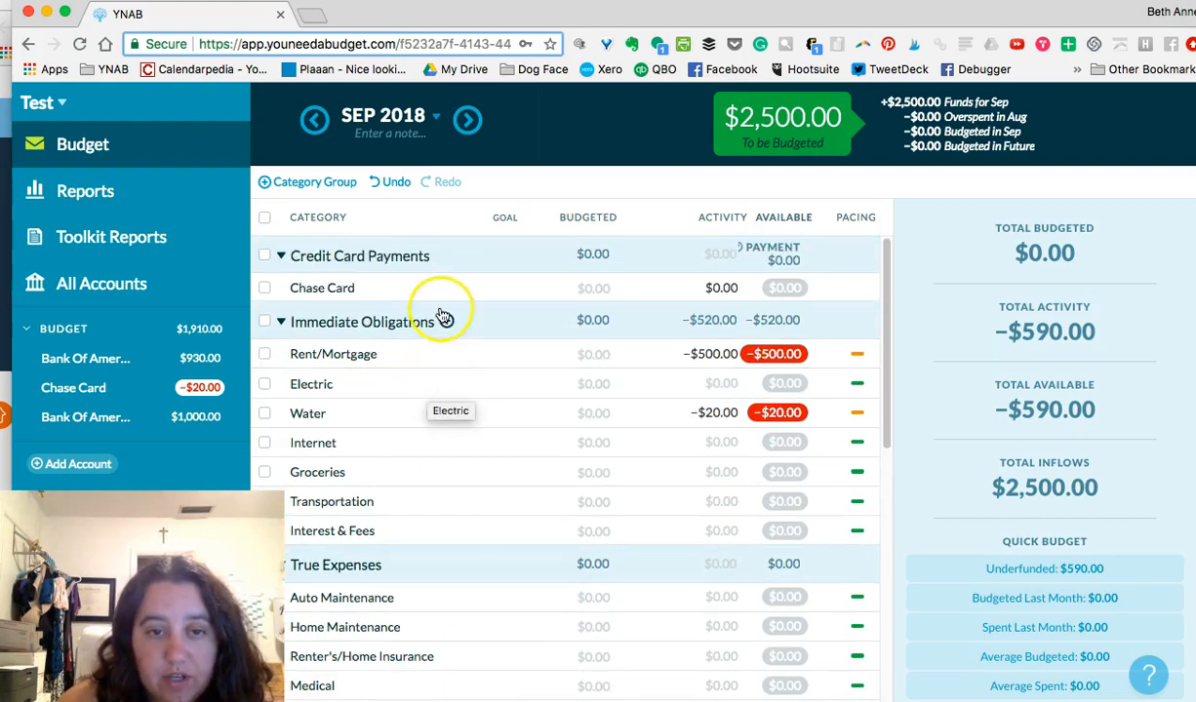
pyautogui.scroll(-2, 444, 317)
pyautogui.scroll(2, 435, 429)
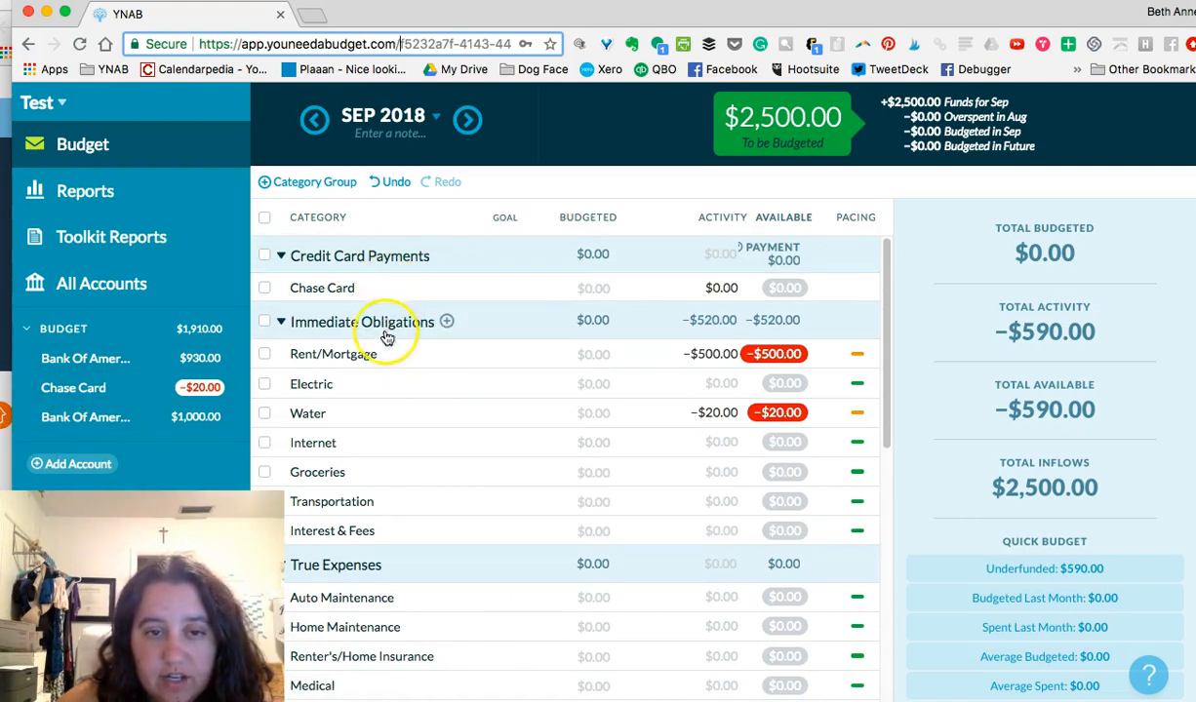
# Examine the individual categories in the Immediate Obligations and True Expenses groups.
pyautogui.scroll(-1, 385, 333)
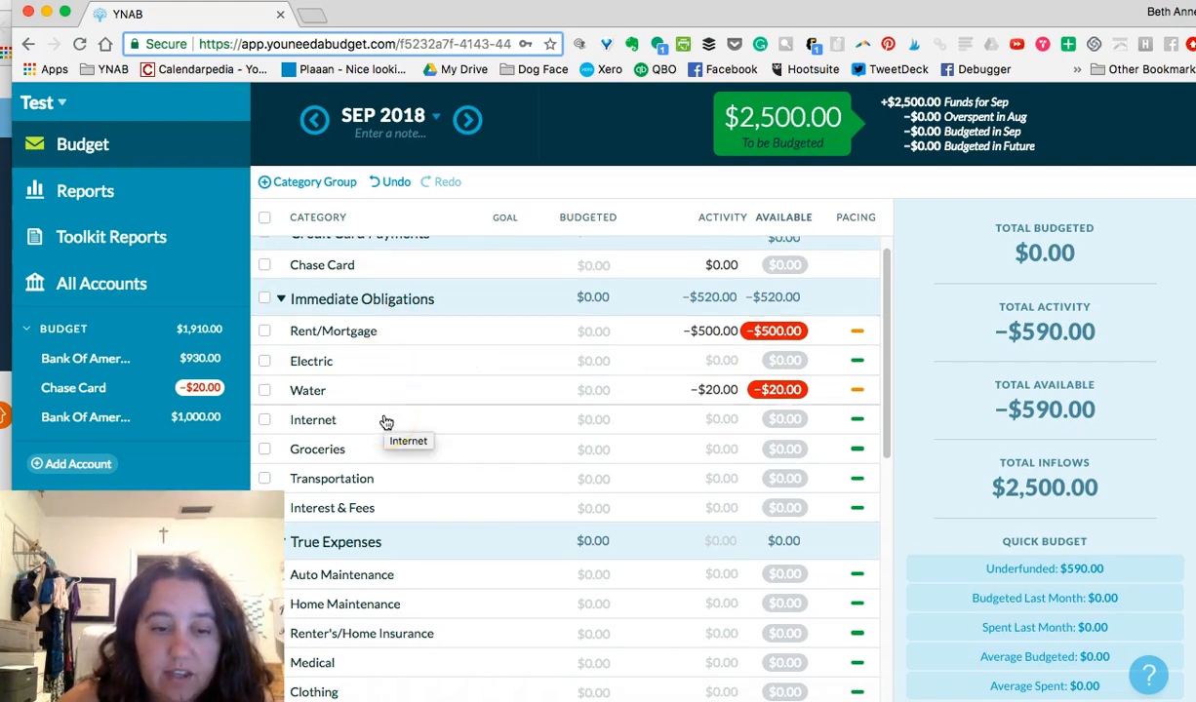
pyautogui.scroll(-1, 385, 421)
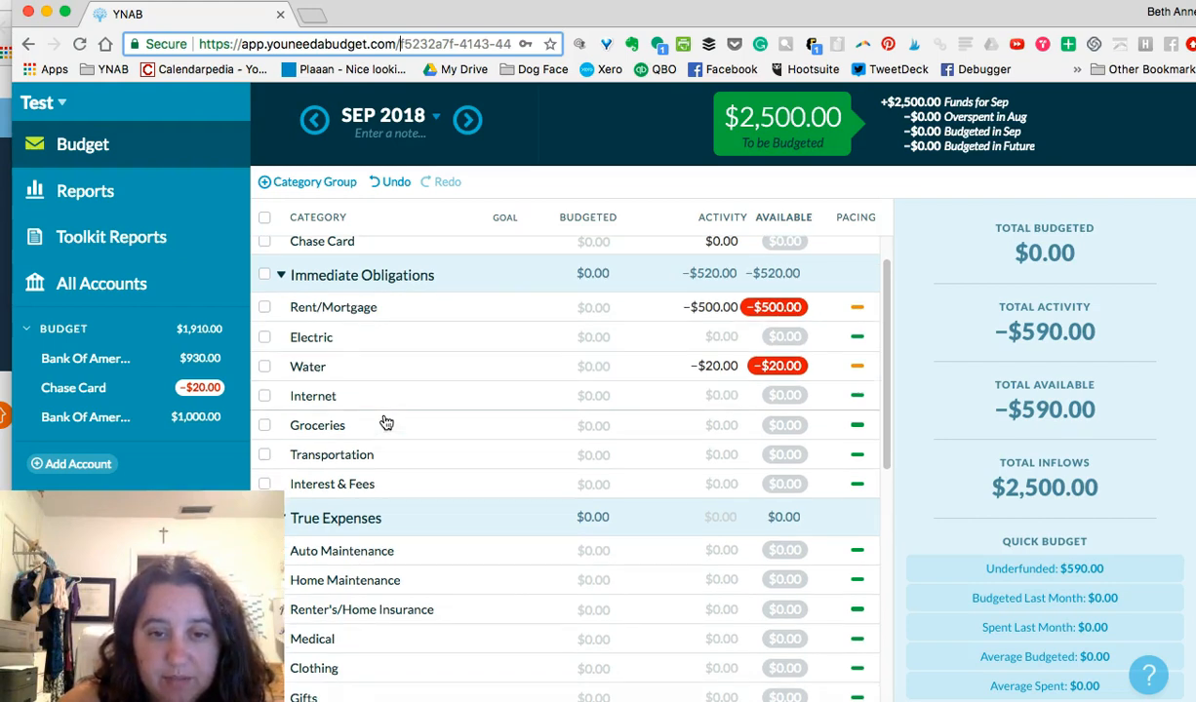
pyautogui.scroll(-8, 394, 397)
pyautogui.click(393, 317)
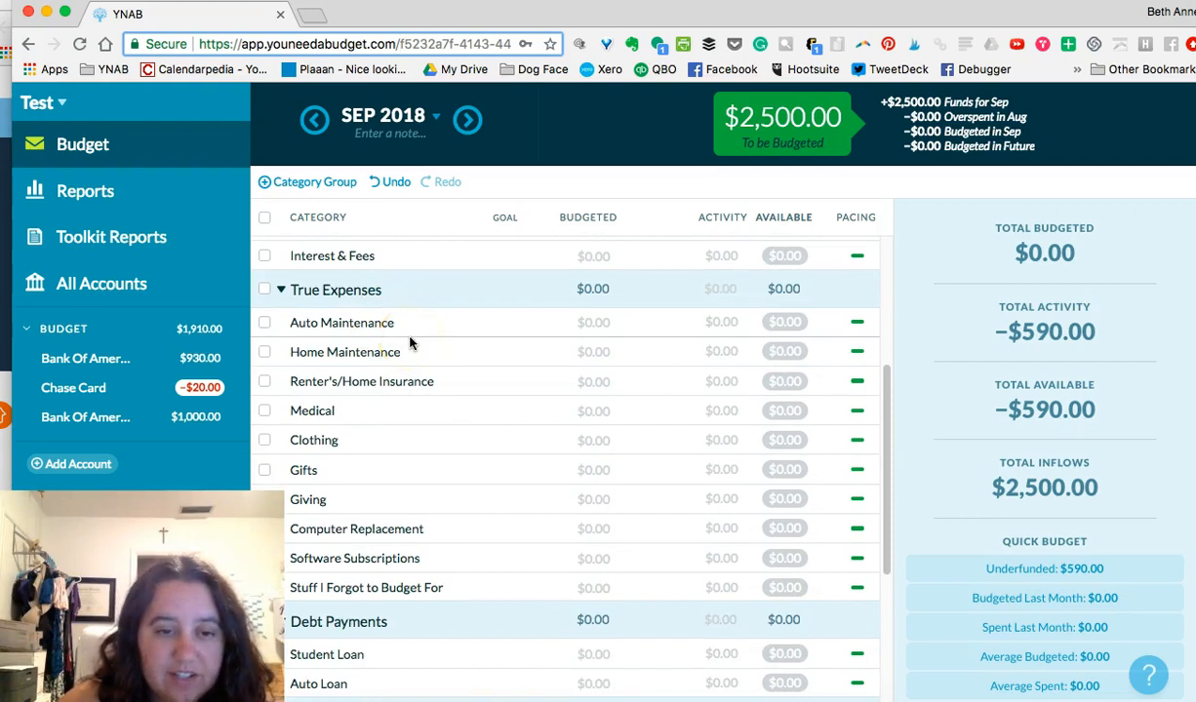
pyautogui.scroll(-1, 410, 342)
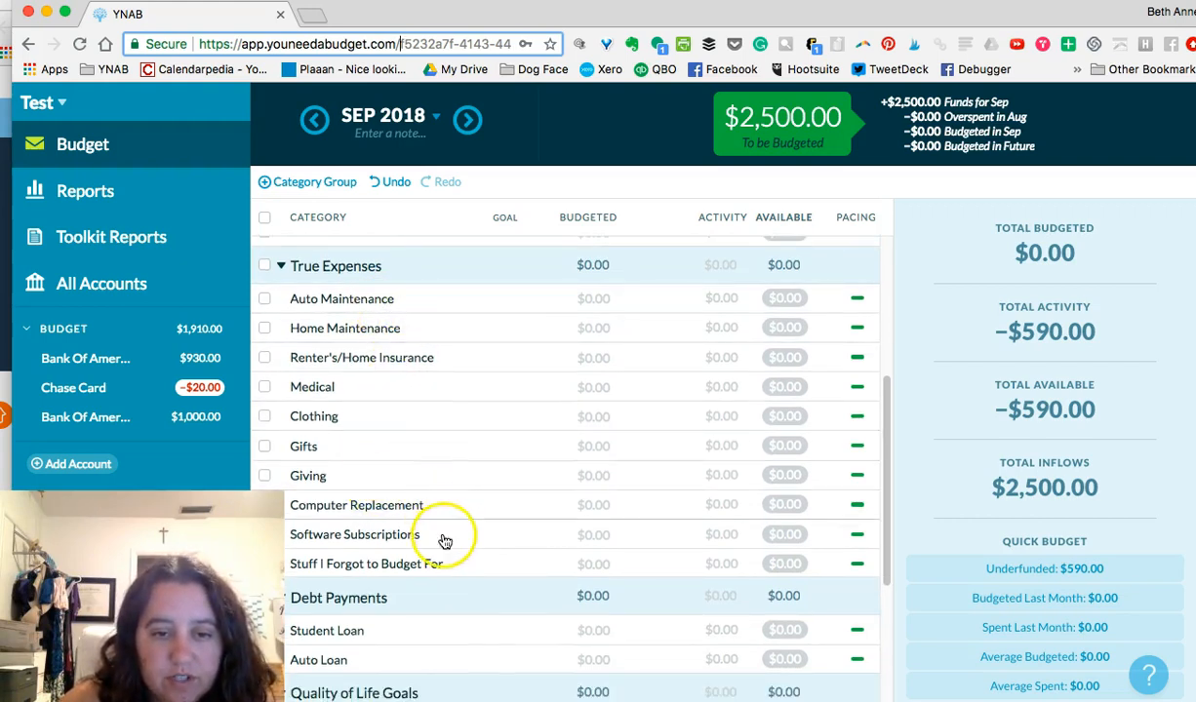
pyautogui.scroll(7, 441, 542)
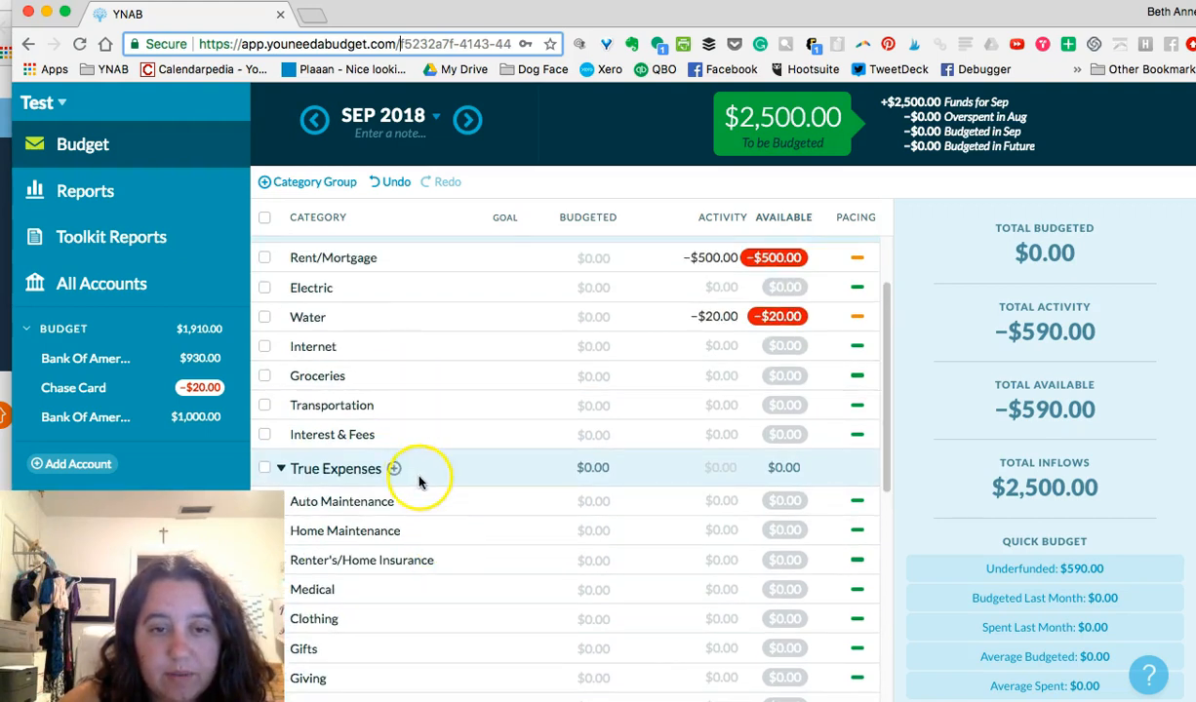
pyautogui.scroll(-5, 418, 475)
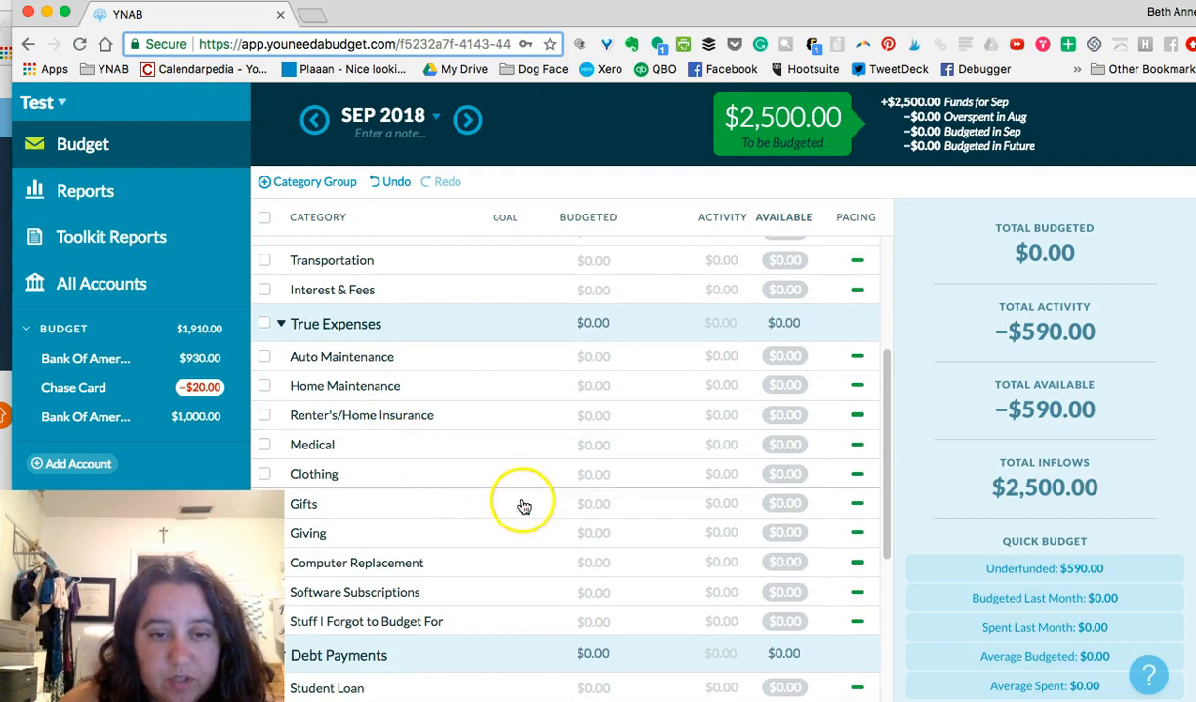
pyautogui.scroll(-1, 521, 520)
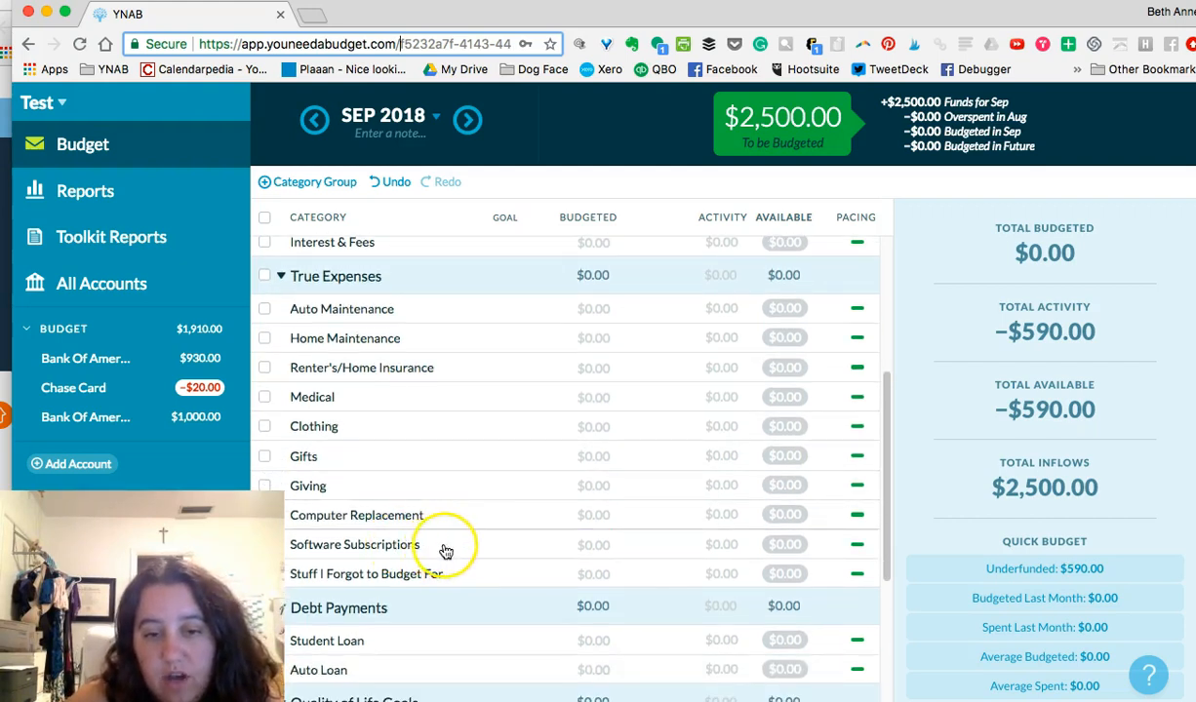
# Open the budgeted amounts of Software Subscriptions and Computer Replacement in the True Expenses group.
pyautogui.click(599, 542)
pyautogui.click(602, 543)
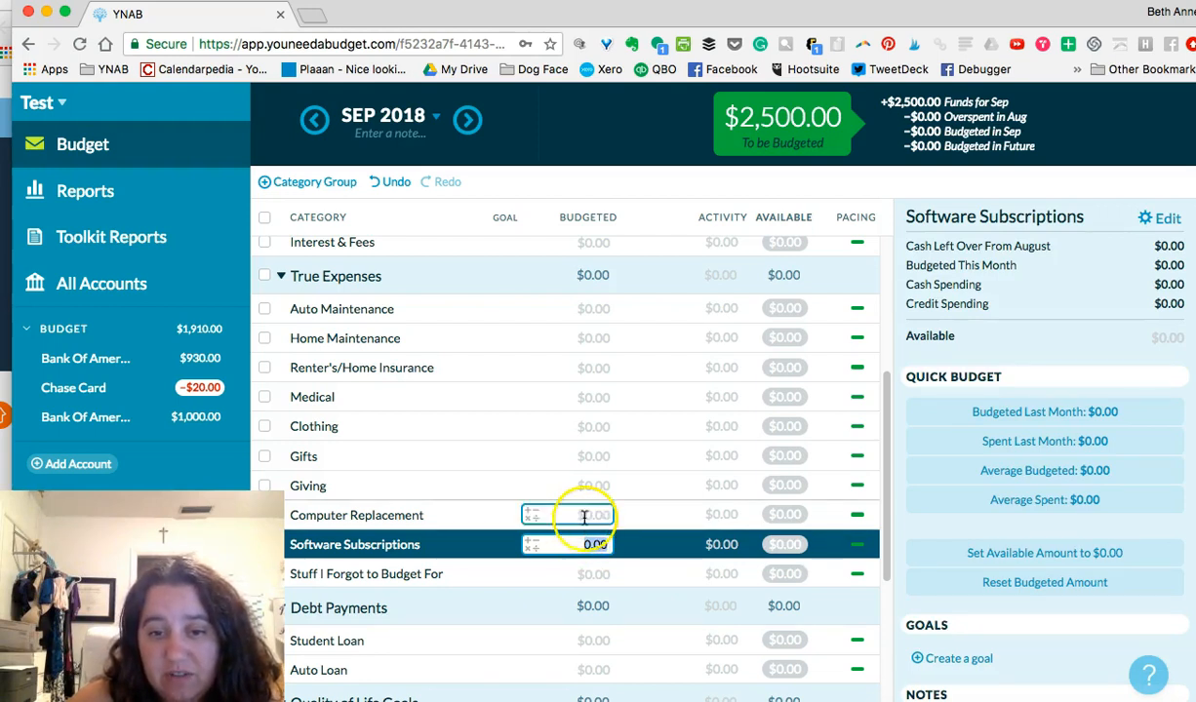
pyautogui.click(591, 516)
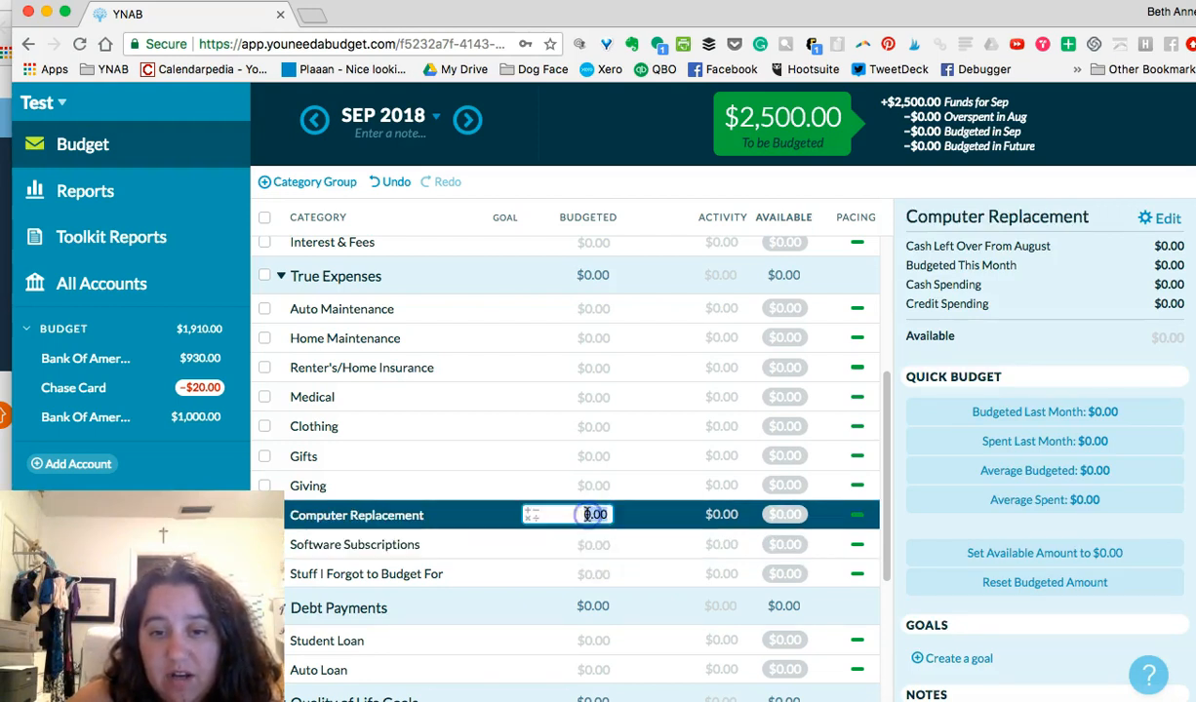
pyautogui.scroll(-1, 585, 515)
pyautogui.click(586, 517)
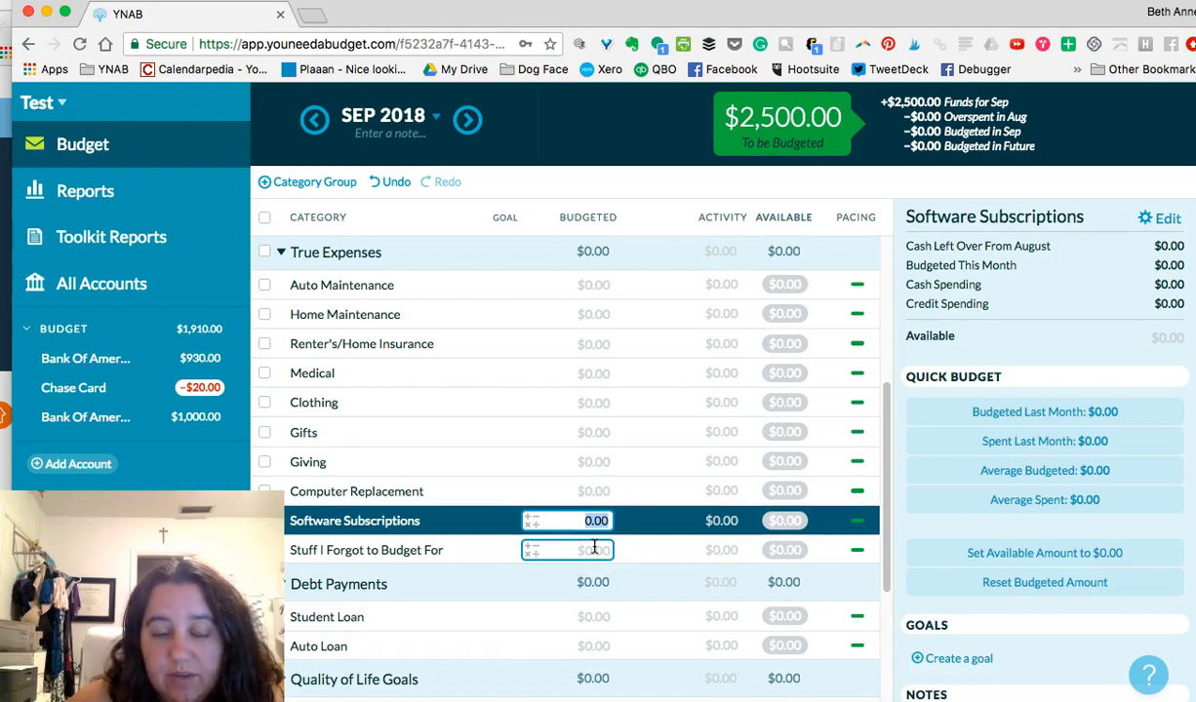
pyautogui.click(594, 549)
pyautogui.click(595, 521)
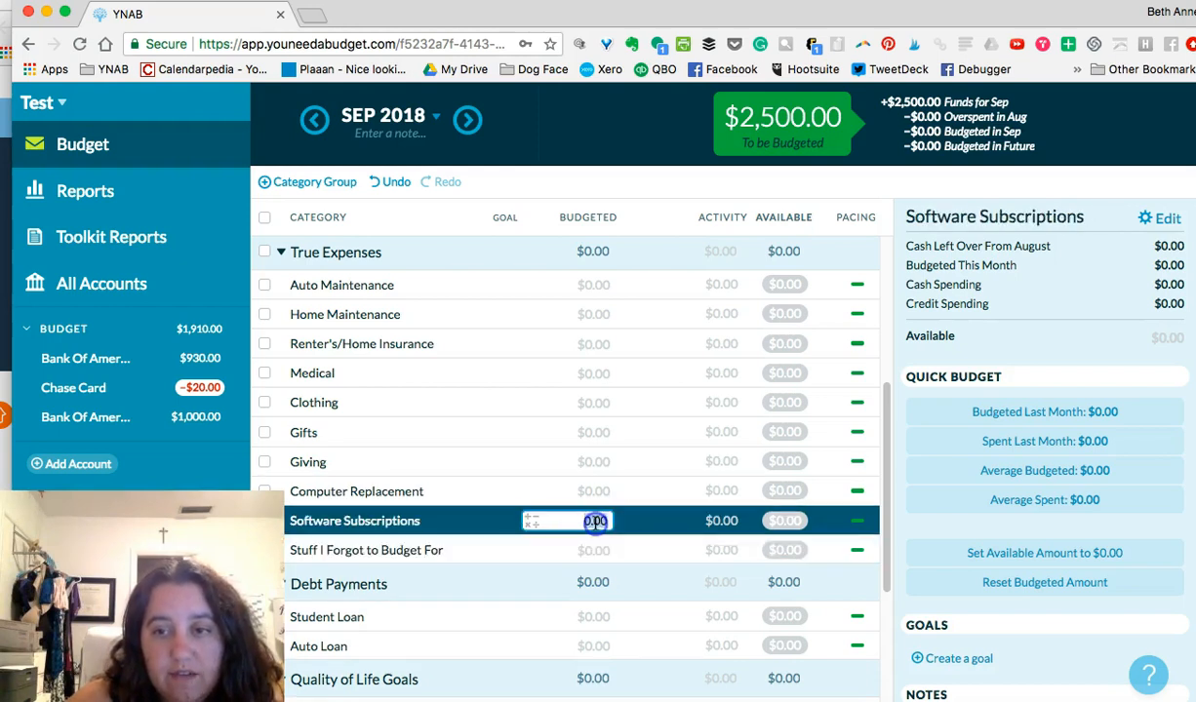
# Review the Debt Payments and Quality of Life Goals groups, opening the budgeted amounts of Fitness and Education.
pyautogui.scroll(-1, 595, 523)
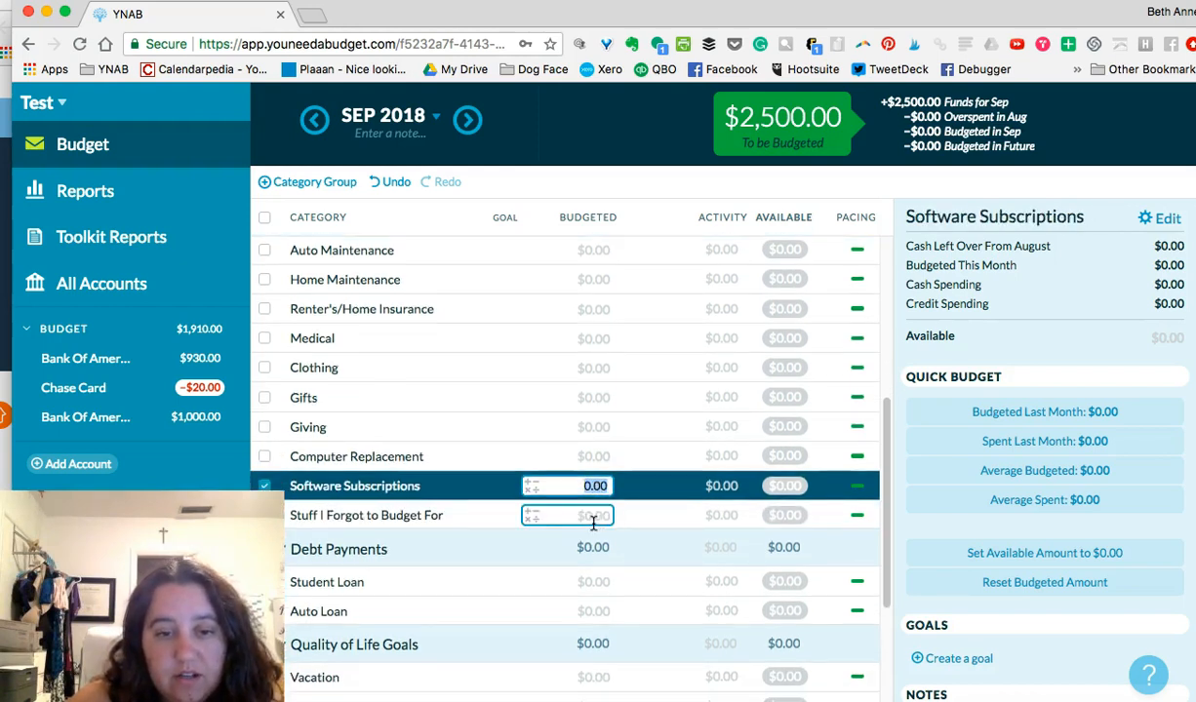
pyautogui.scroll(-2, 594, 524)
pyautogui.scroll(-2, 372, 458)
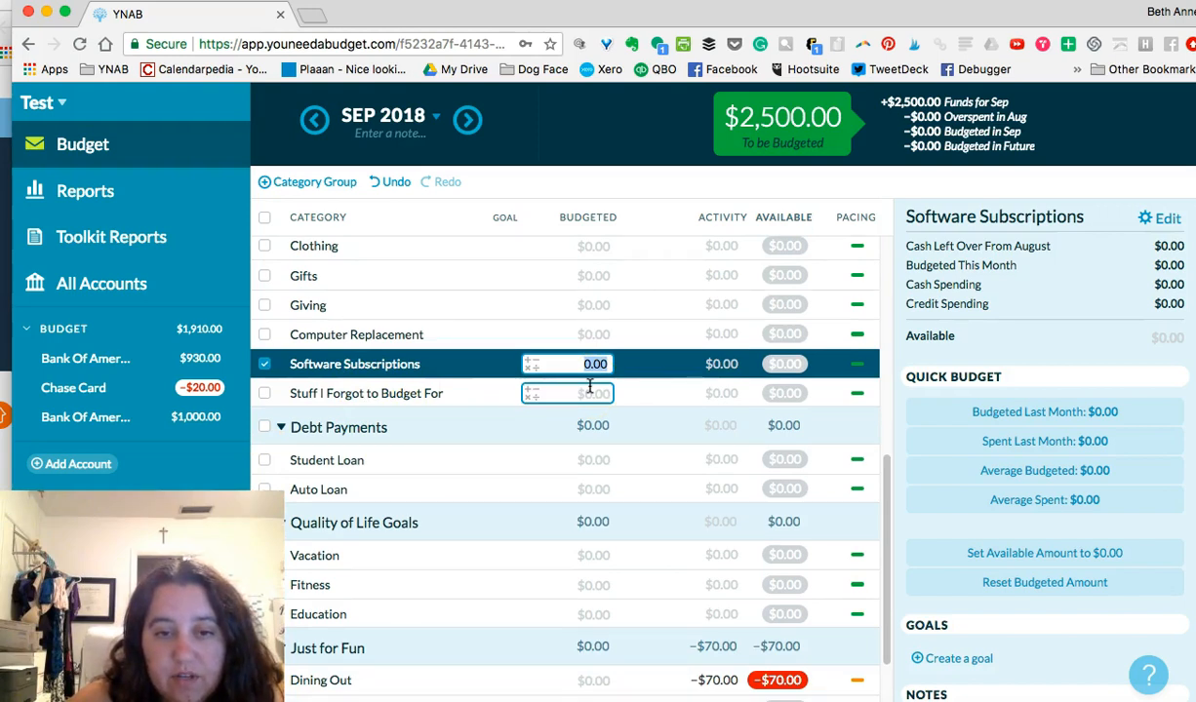
pyautogui.scroll(-1, 589, 387)
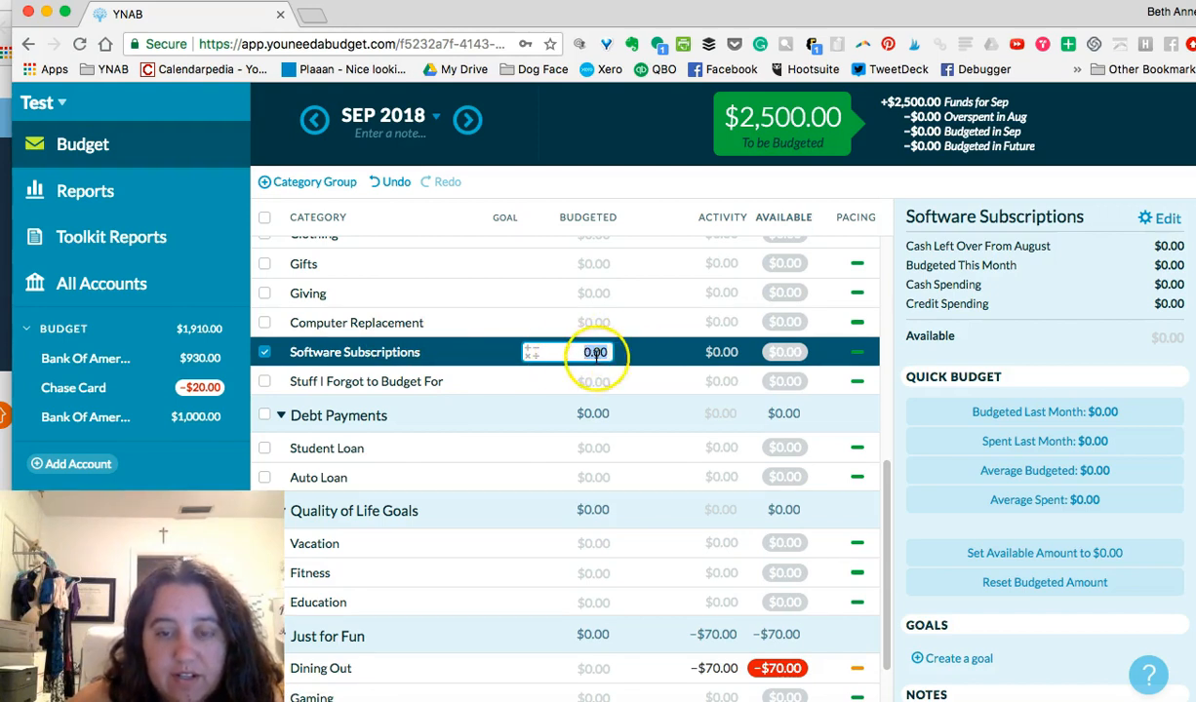
pyautogui.scroll(-1, 579, 499)
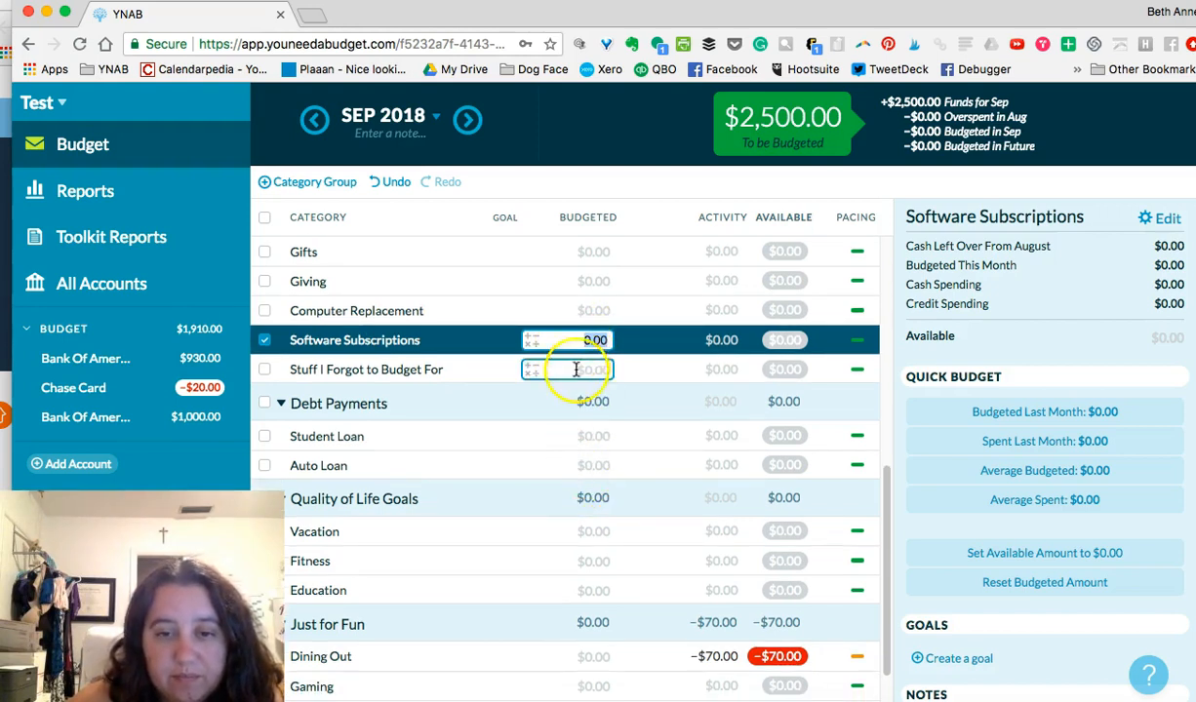
pyautogui.scroll(-2, 579, 472)
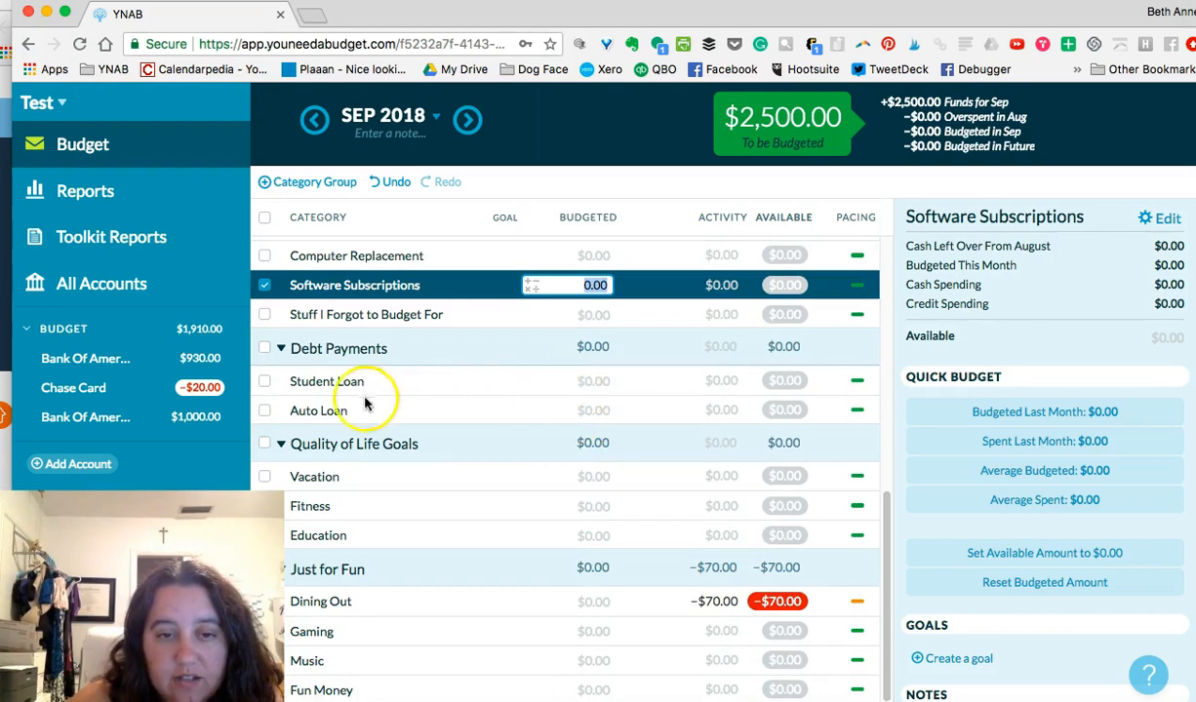
pyautogui.click(597, 503)
pyautogui.click(588, 532)
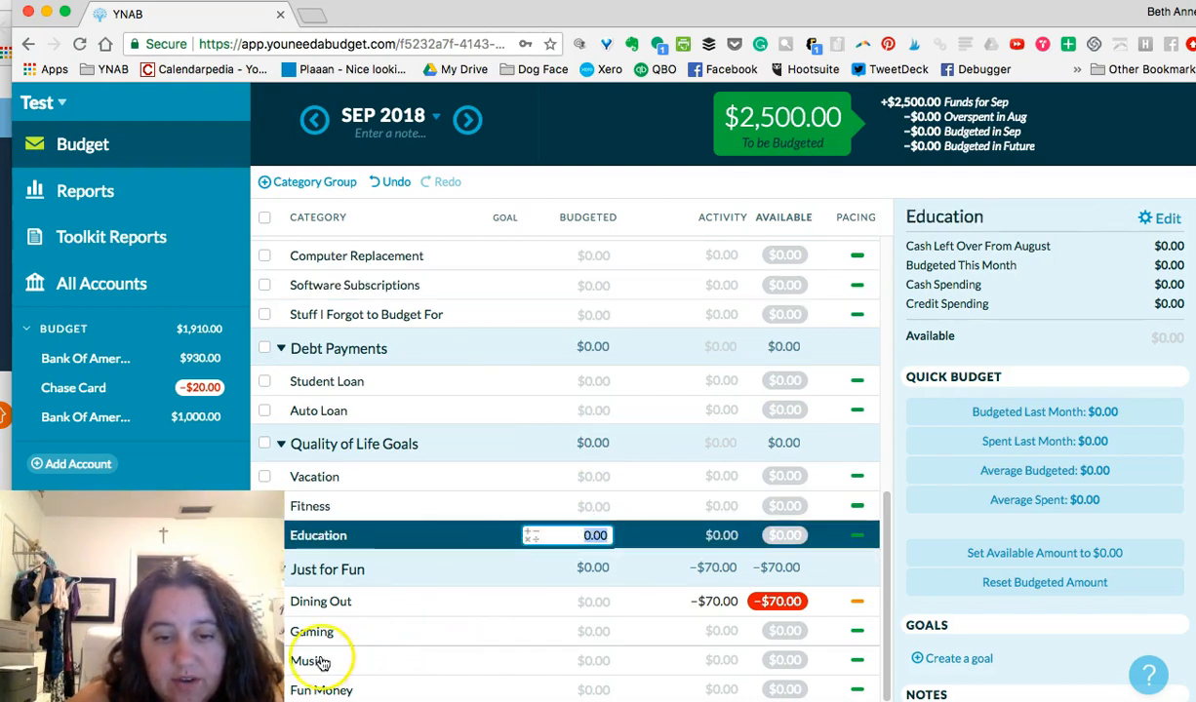
# Start adding a new category to the Just for Fun group and dismiss the entry.
pyautogui.click(378, 571)
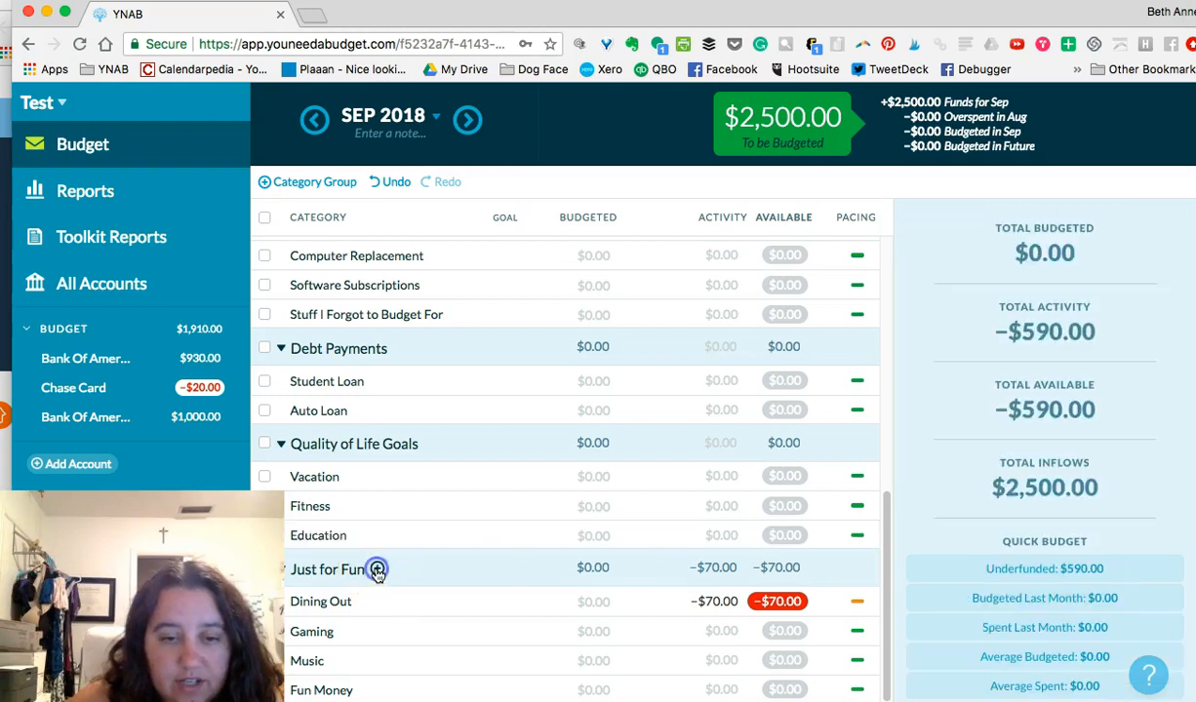
pyautogui.click(395, 514)
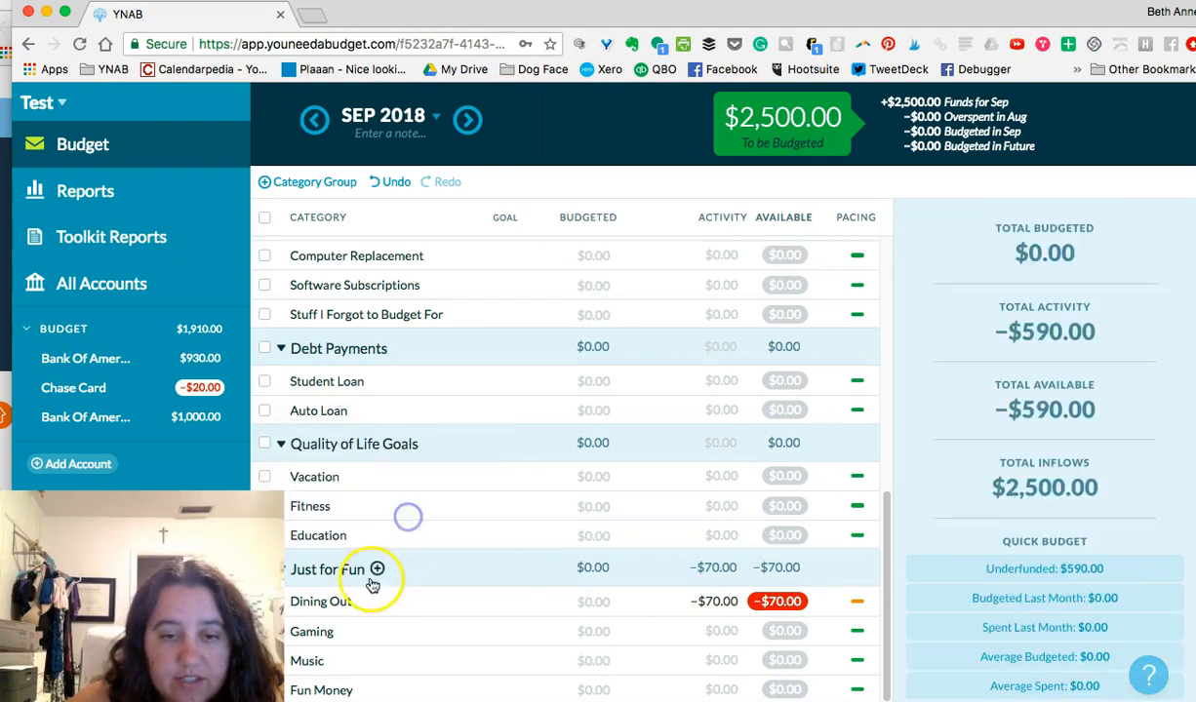
# Add a category named KIDS to the Just for Fun group.
pyautogui.click(339, 478)
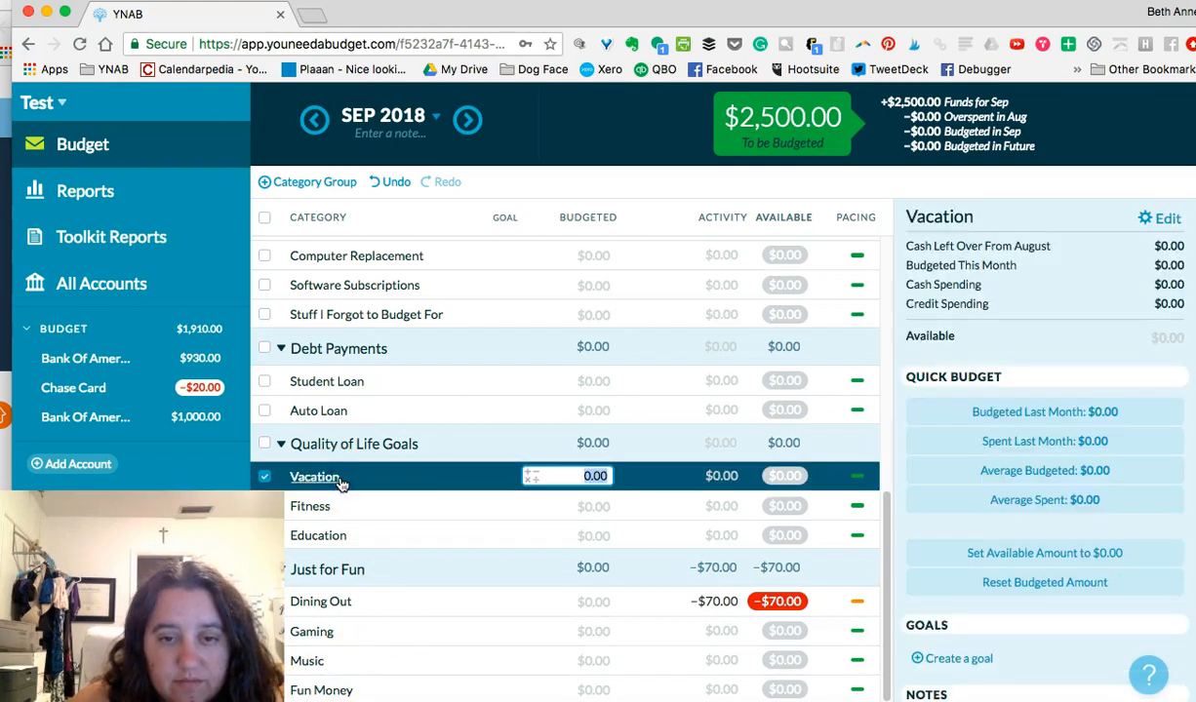
pyautogui.click(378, 573)
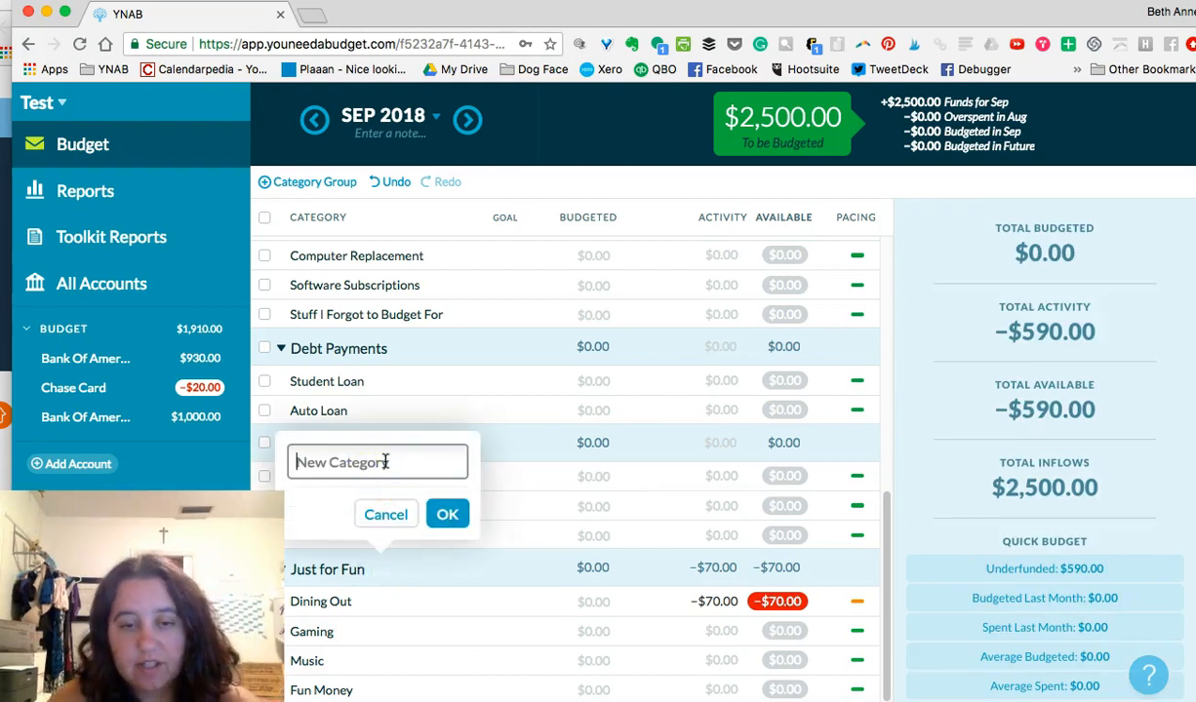
pyautogui.write('KIDS')
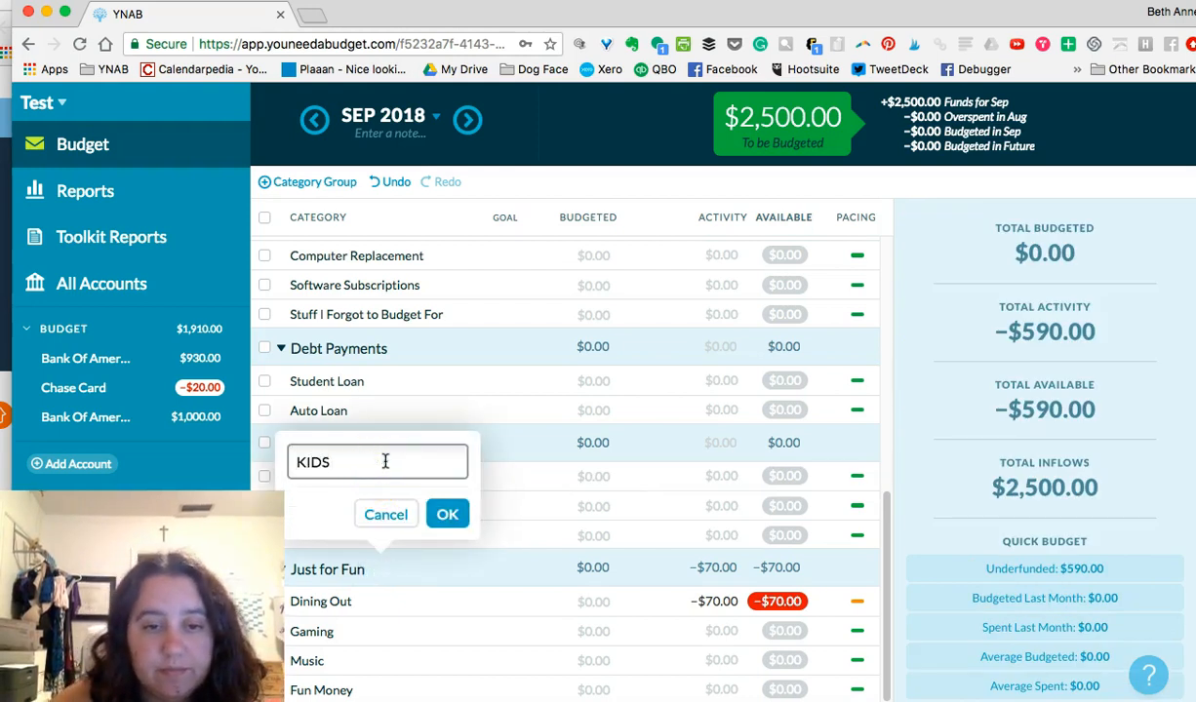
pyautogui.click(446, 514)
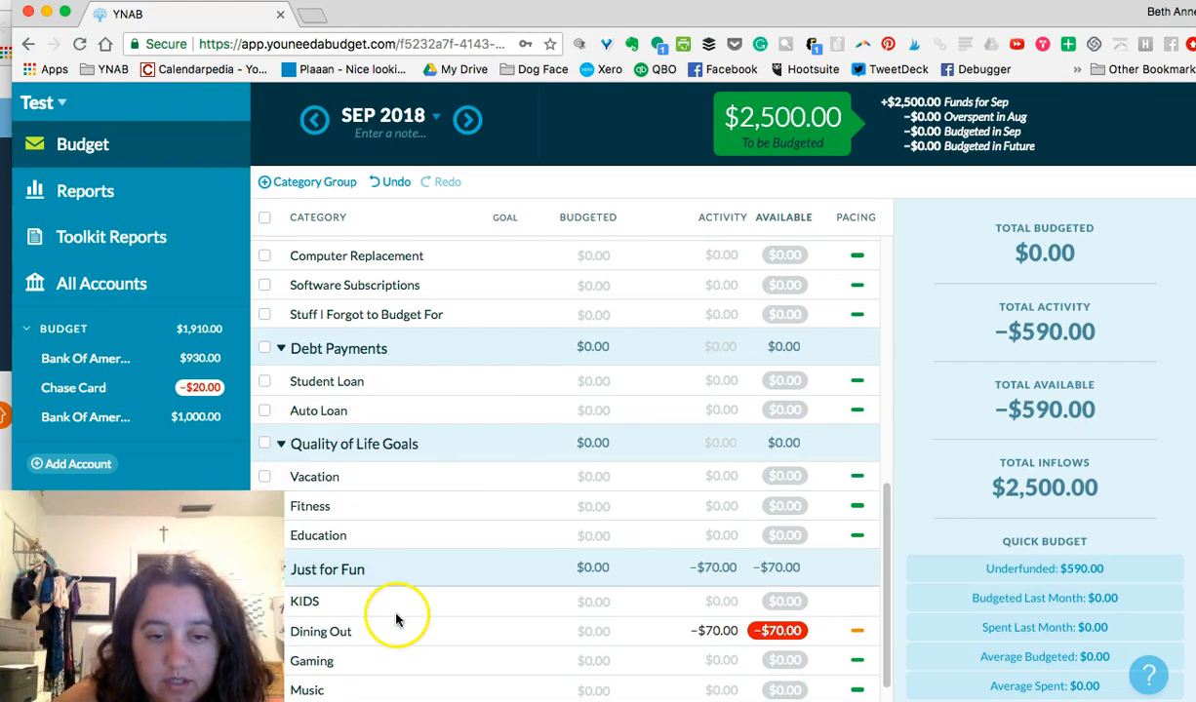
pyautogui.click(378, 568)
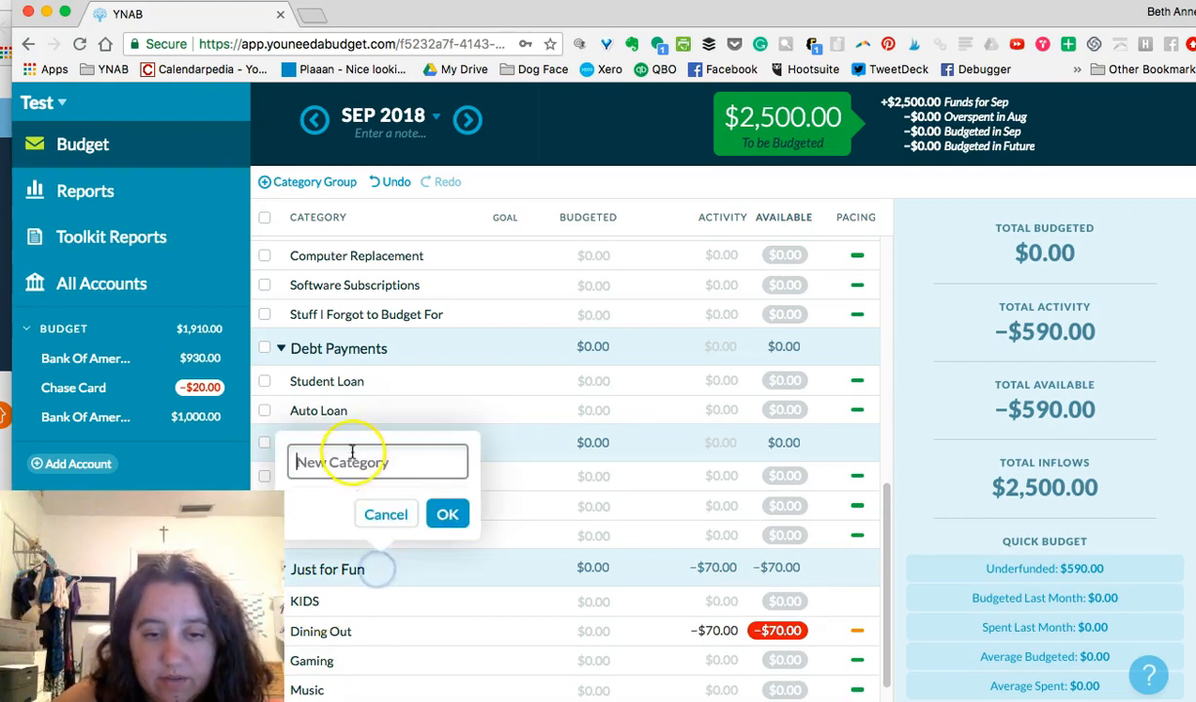
pyautogui.click(400, 515)
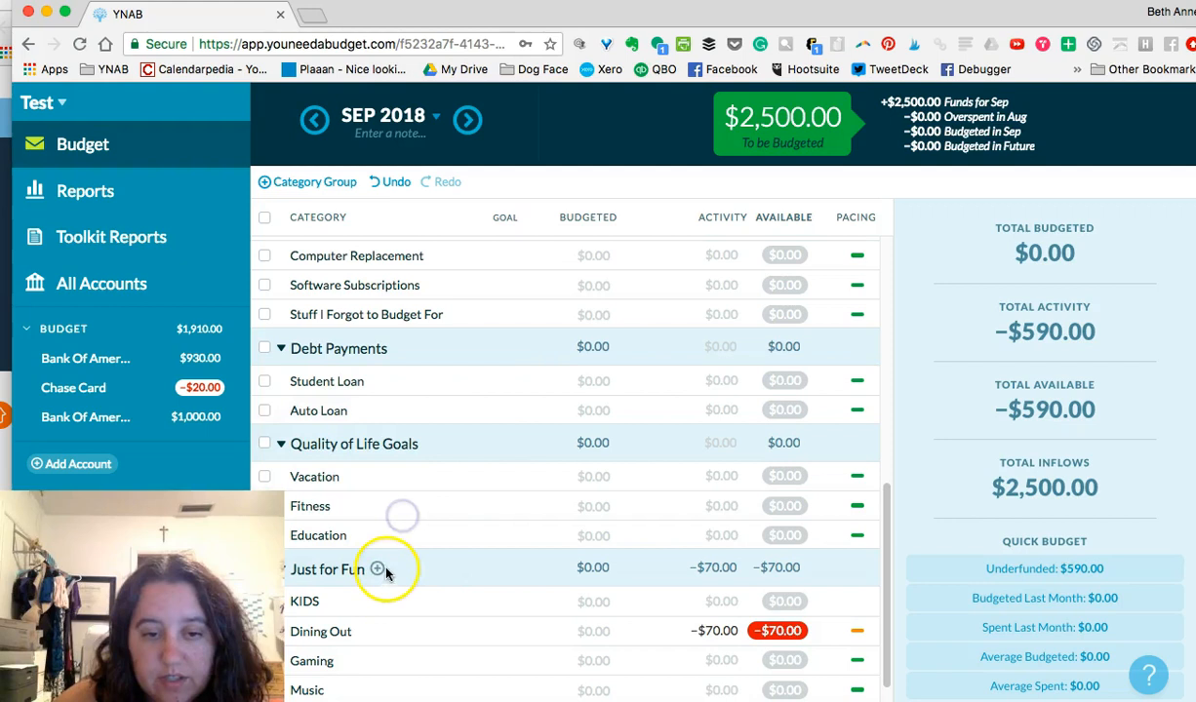
# Add a category named KIDS to the Immediate Obligations group, leaving the group's own name as it is.
pyautogui.scroll(5, 413, 614)
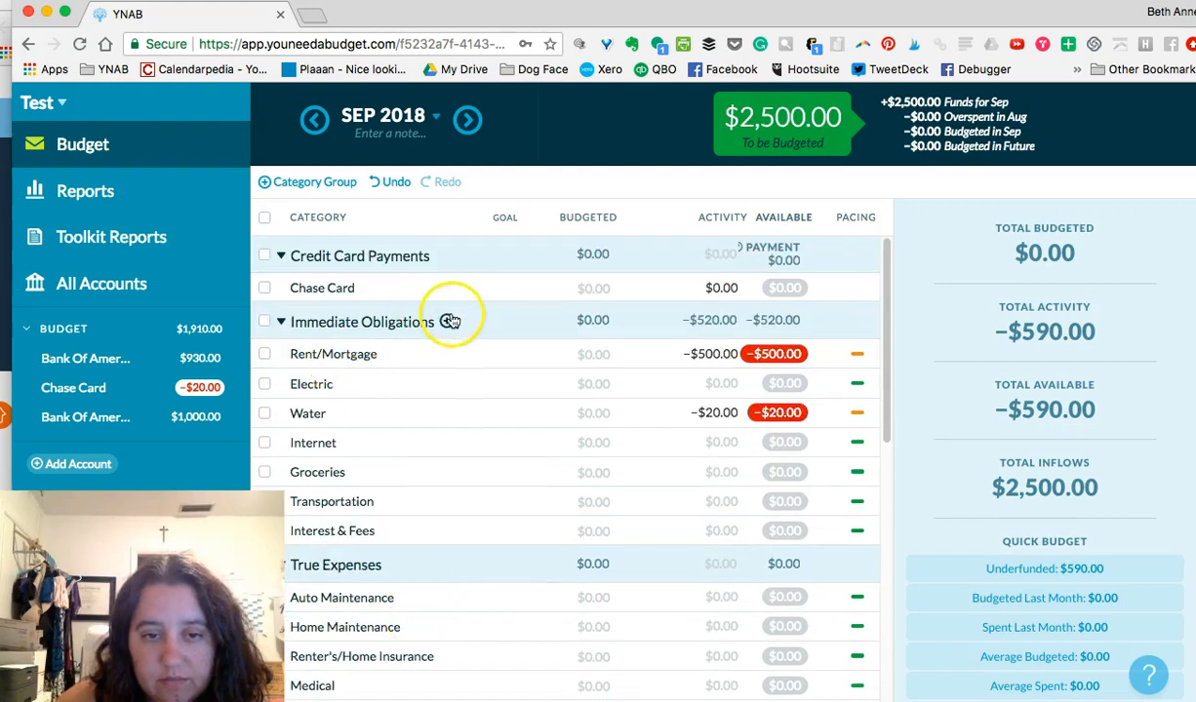
pyautogui.click(449, 322)
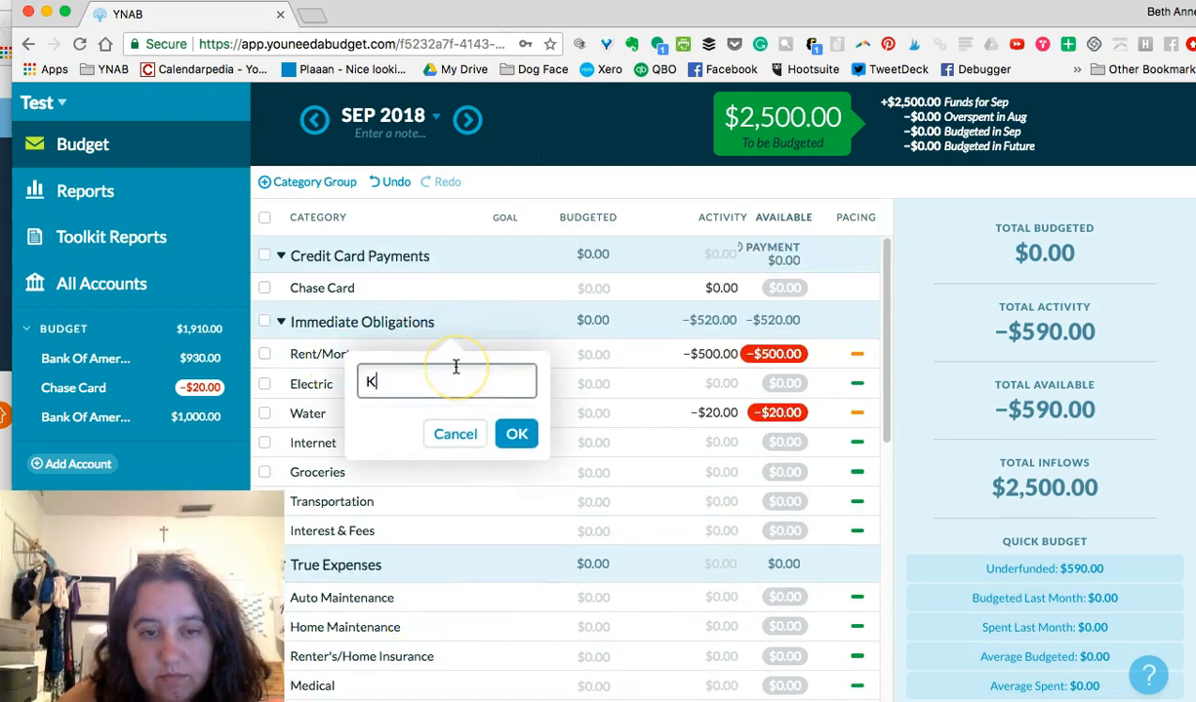
pyautogui.write('KIDS')
pyautogui.press('Return')
pyautogui.click(395, 322)
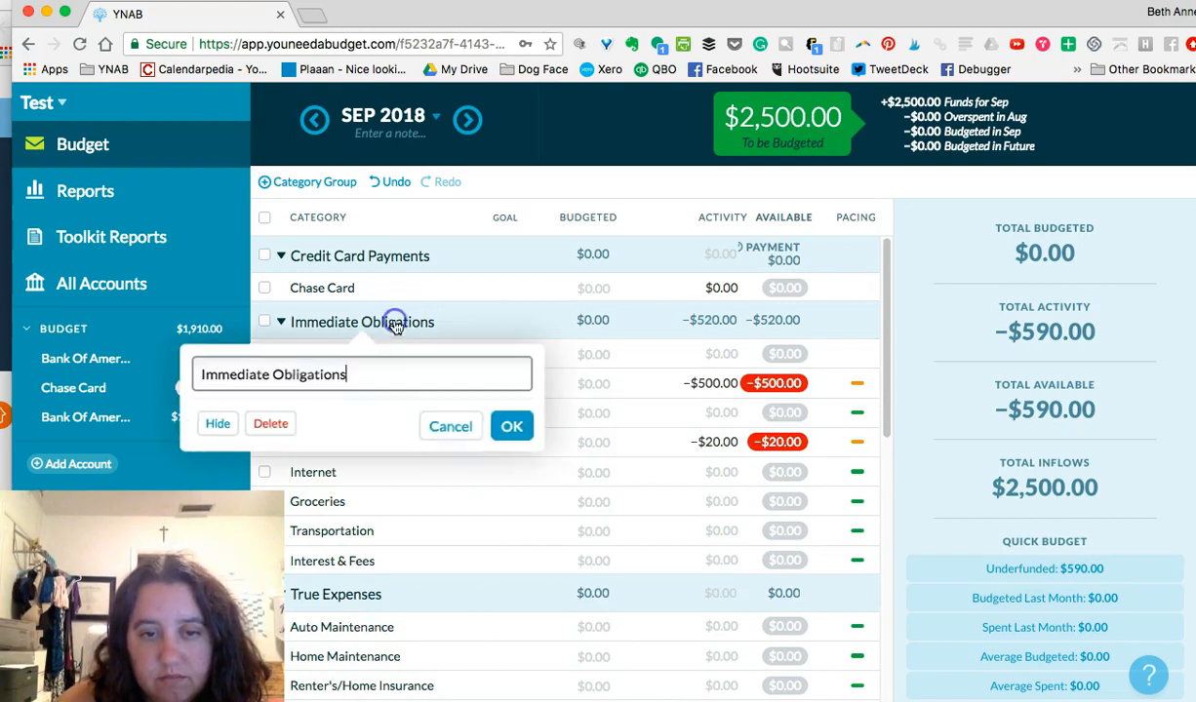
pyautogui.click(465, 421)
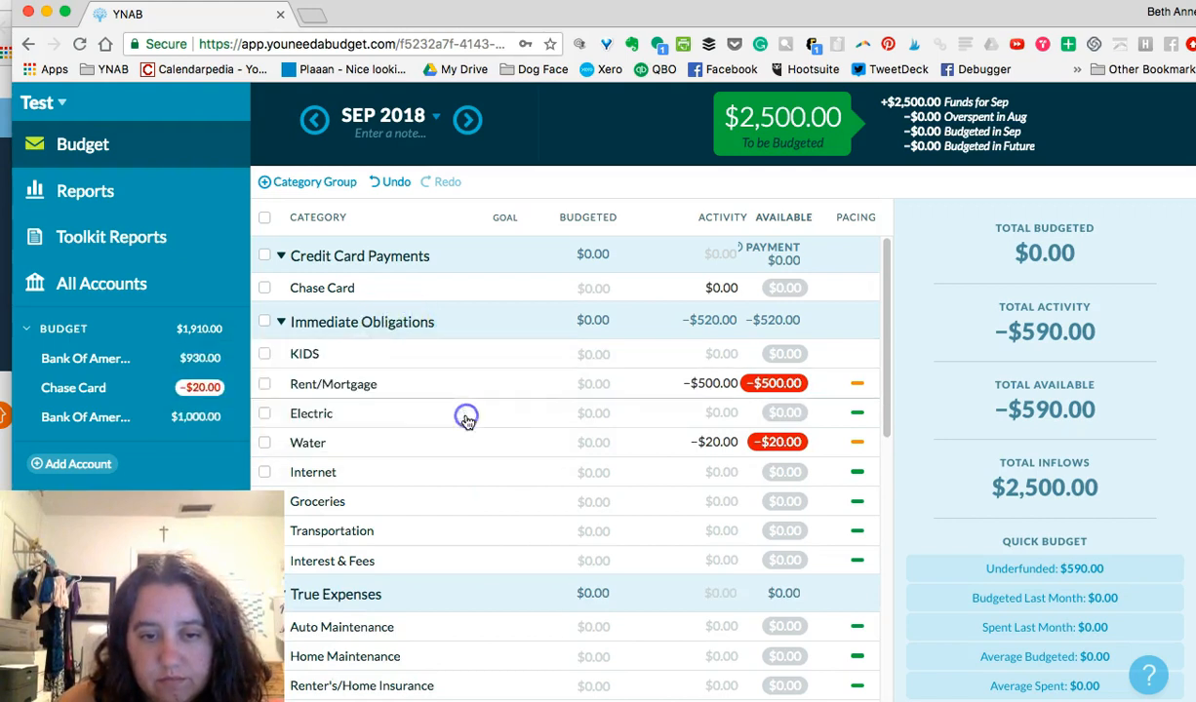
pyautogui.click(398, 326)
pyautogui.click(561, 318)
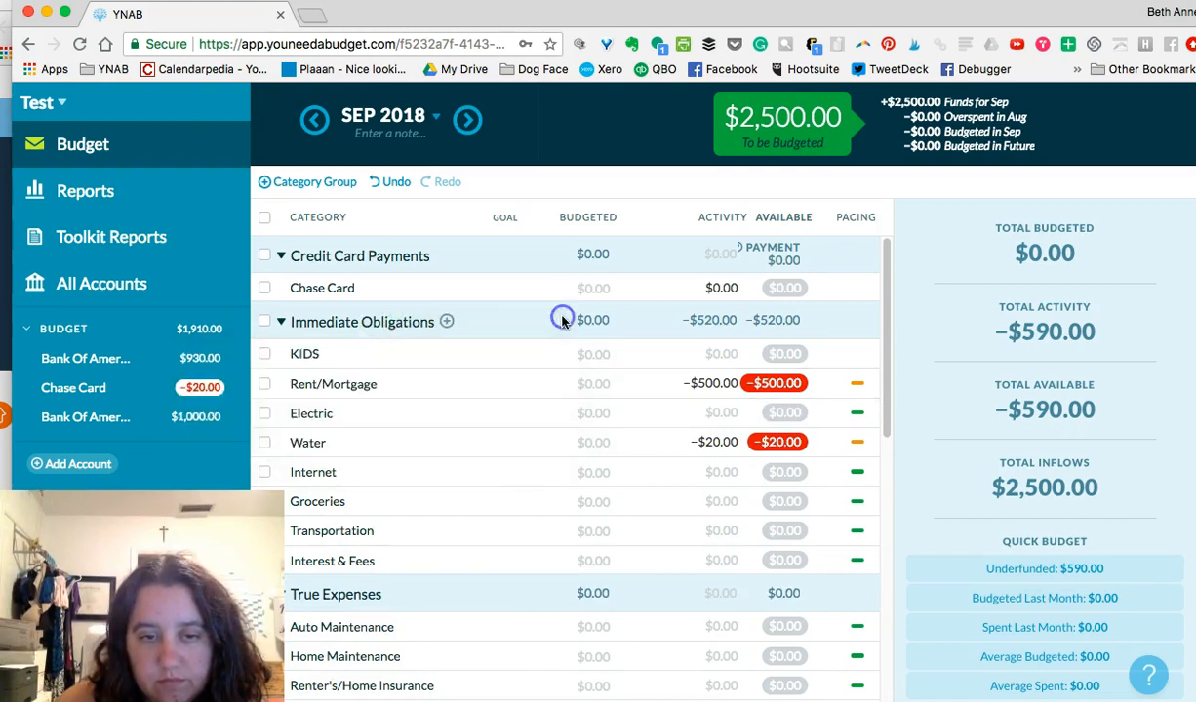
# Create a new category group named KIDS.
pyautogui.click(294, 181)
pyautogui.write('KIDS')
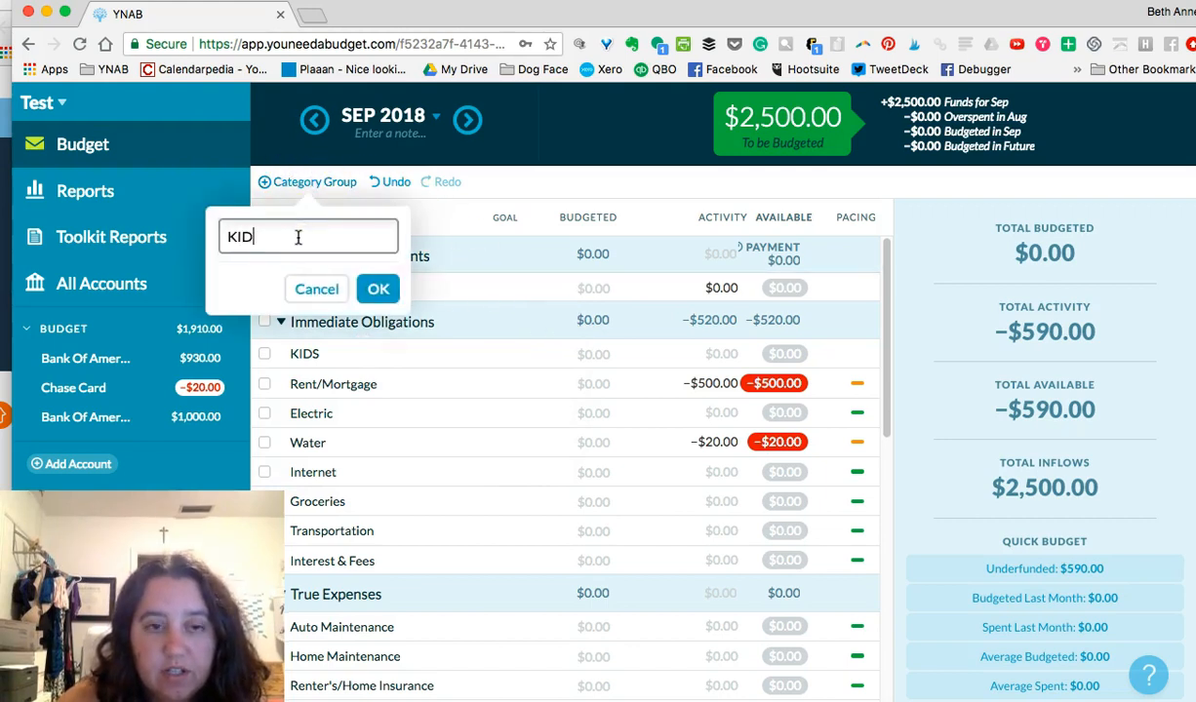
pyautogui.click(386, 293)
pyautogui.click(379, 290)
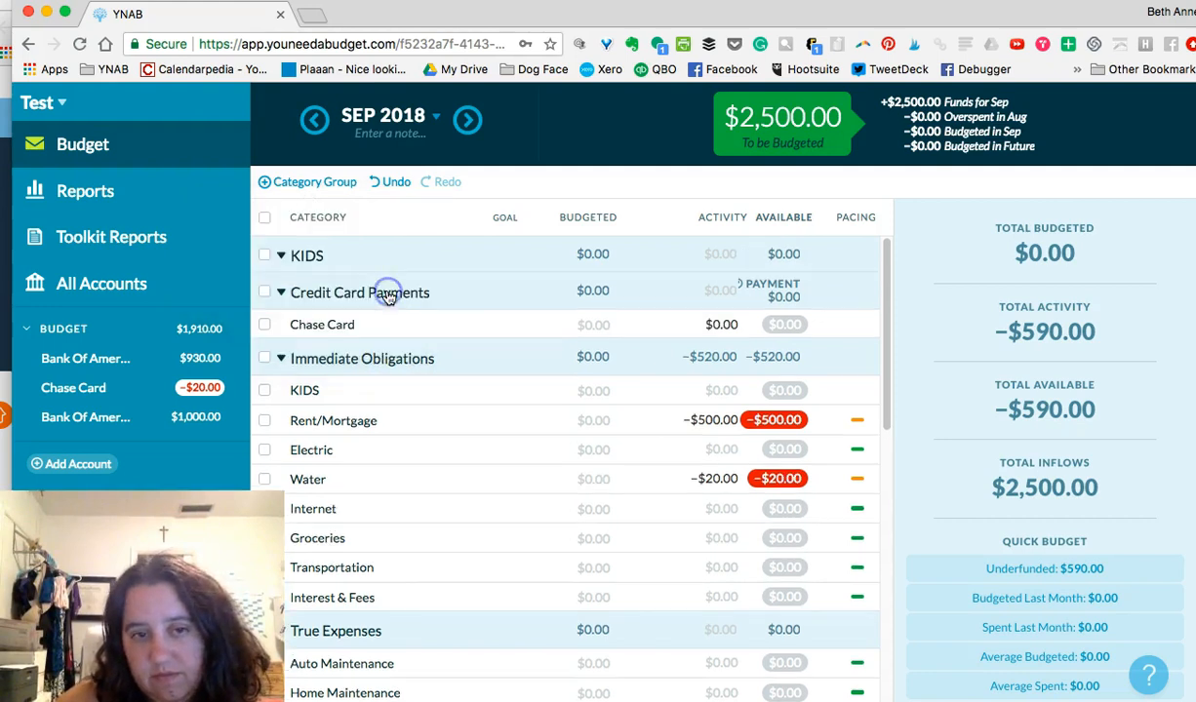
# Add a category named KIDS CLOTHING to the new KIDS group.
pyautogui.click(336, 259)
pyautogui.write('KIDS CLOTHING')
pyautogui.click(400, 368)
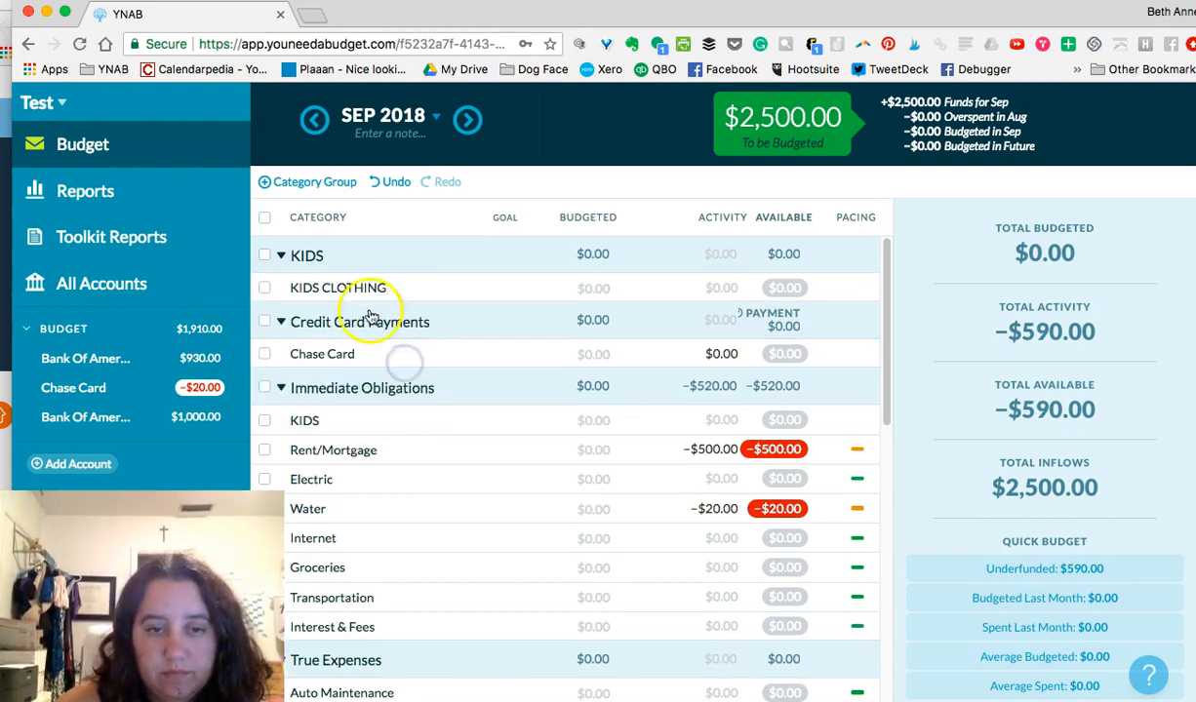
# Add two more categories, KIDS ACTIVITIES and TUITION, to the KIDS group.
pyautogui.click(338, 256)
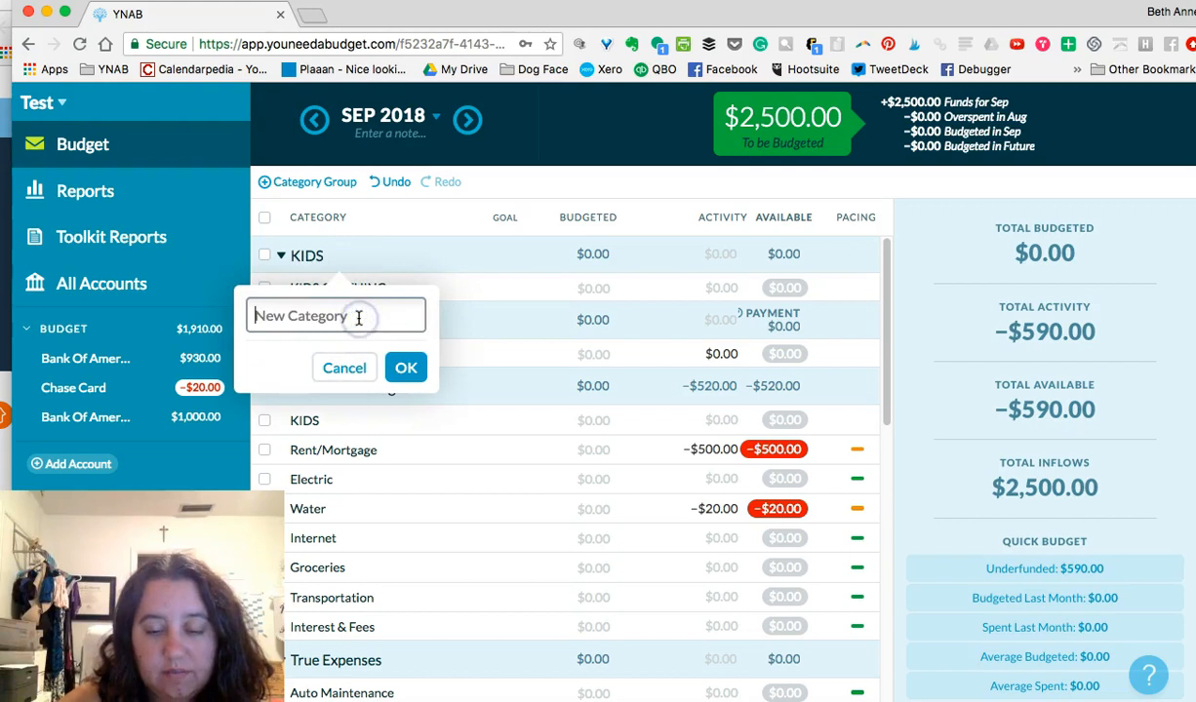
pyautogui.write('KIDS ACTIVITIES')
pyautogui.press('Return')
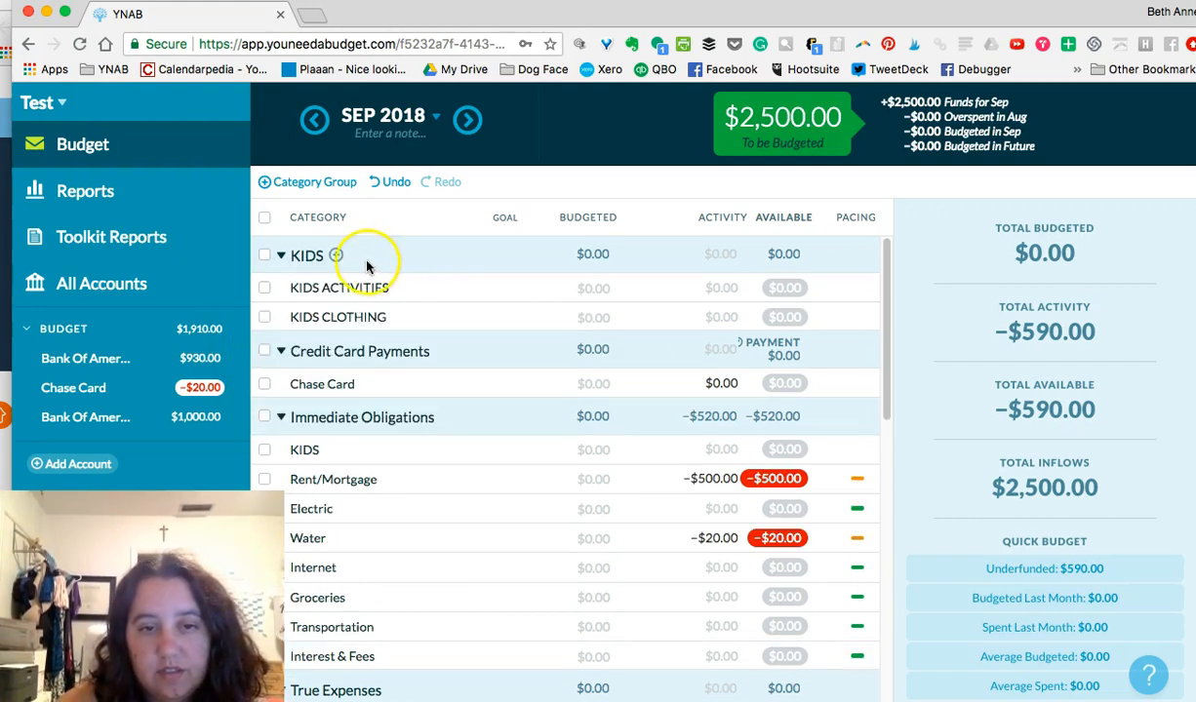
pyautogui.click(337, 256)
pyautogui.write('TUITION')
pyautogui.press('Return')
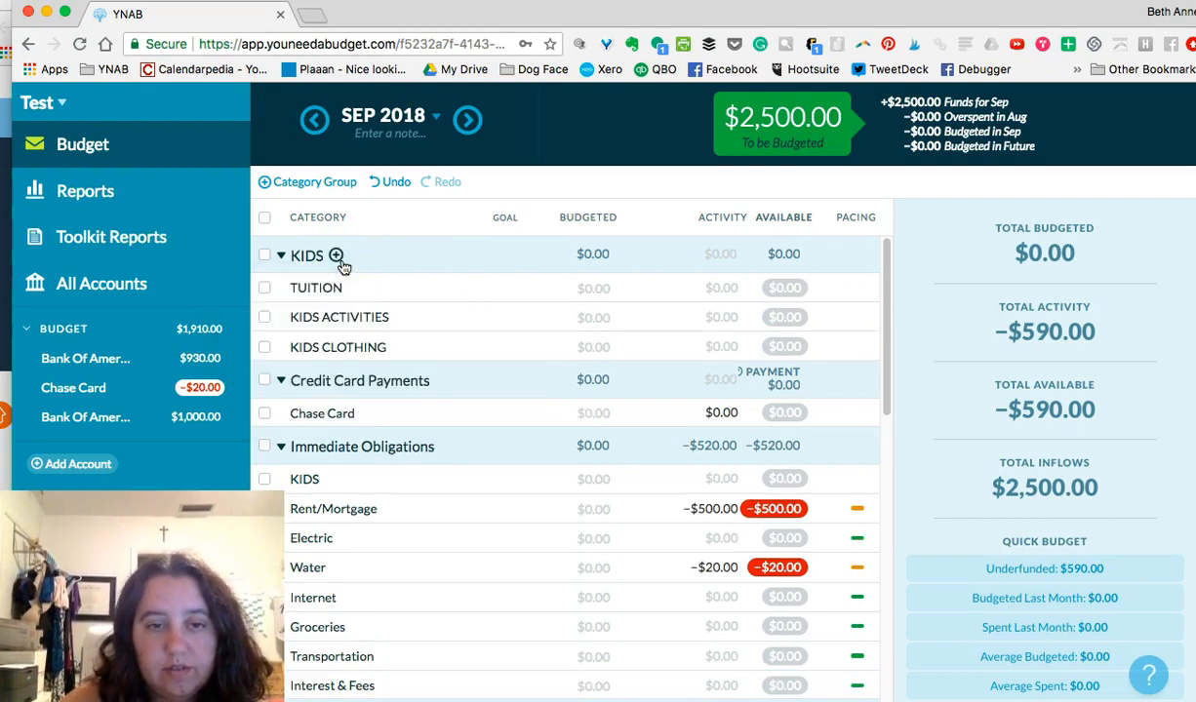
pyautogui.scroll(-3, 438, 417)
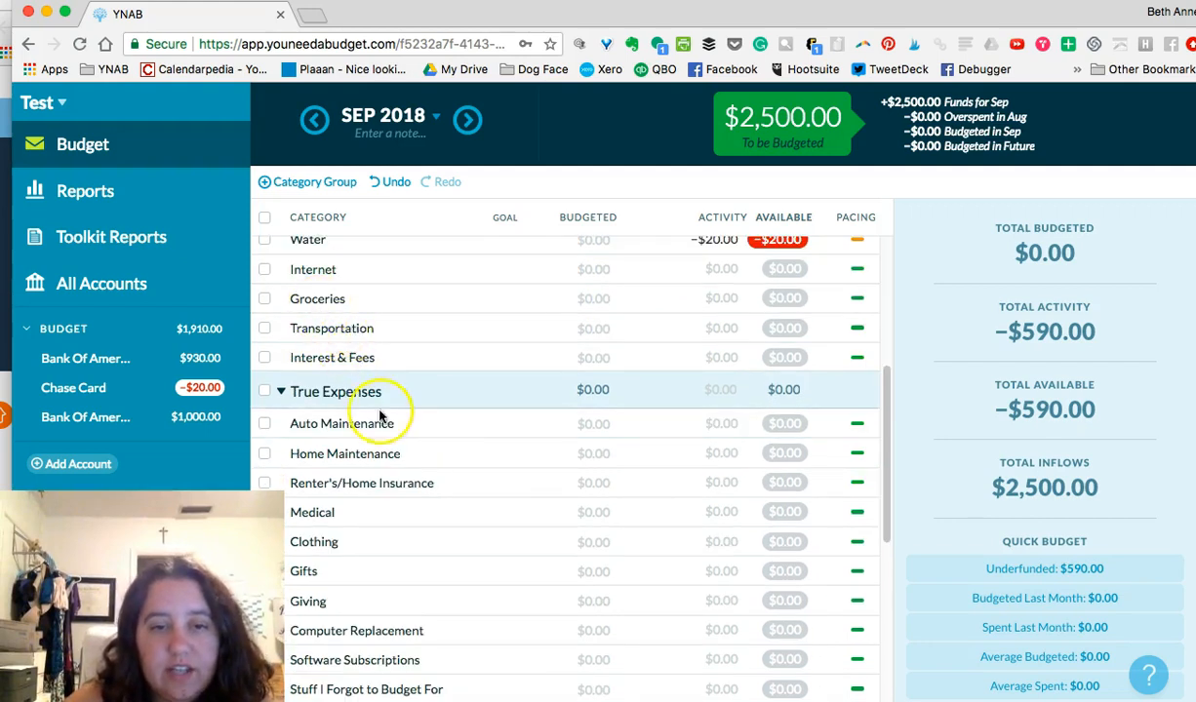
pyautogui.scroll(3, 381, 416)
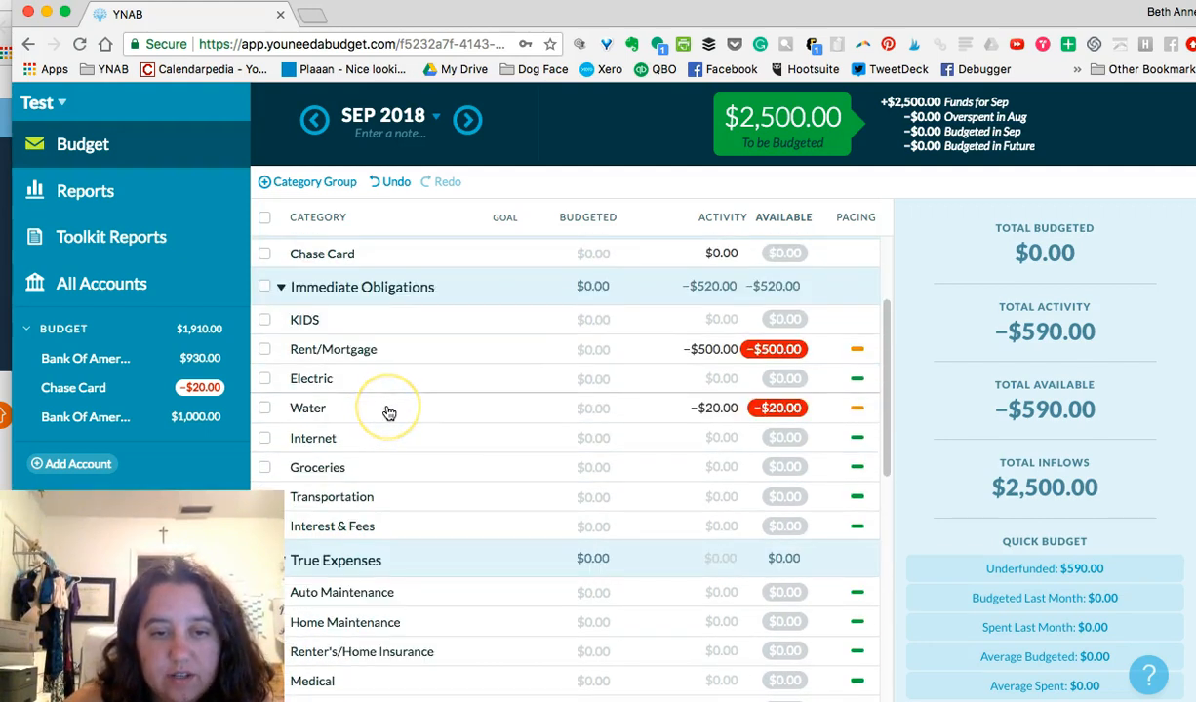
pyautogui.scroll(-4, 389, 413)
pyautogui.scroll(-1, 549, 481)
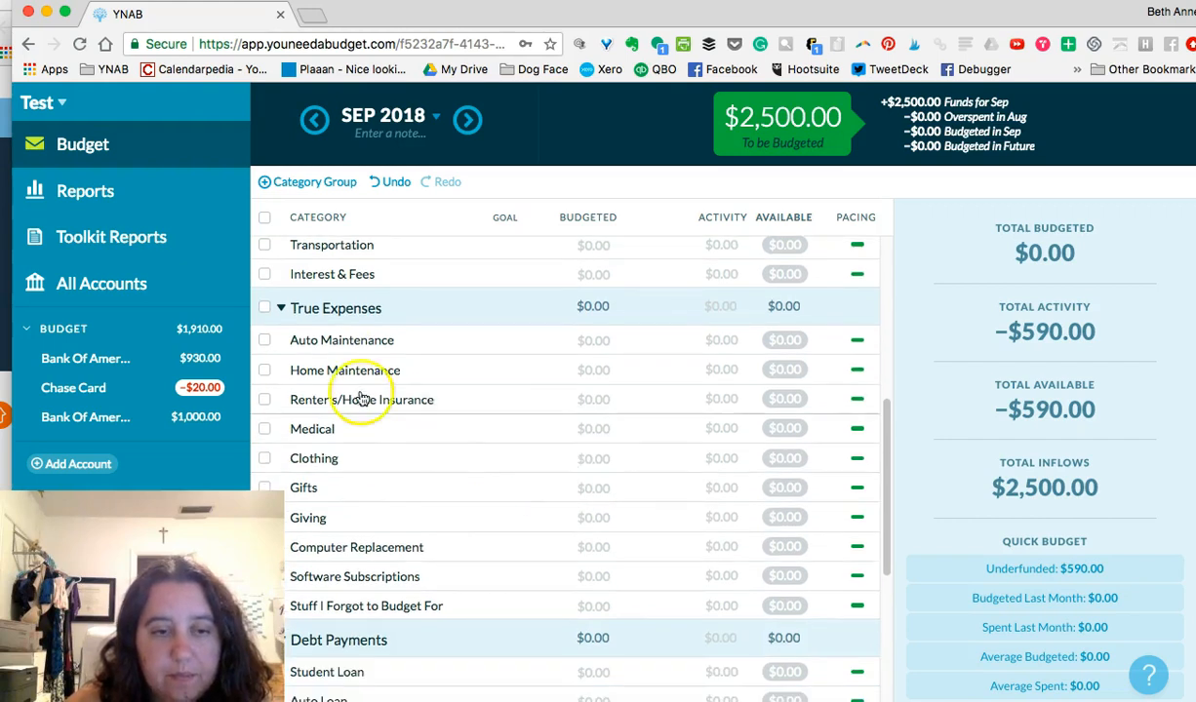
pyautogui.scroll(8, 446, 355)
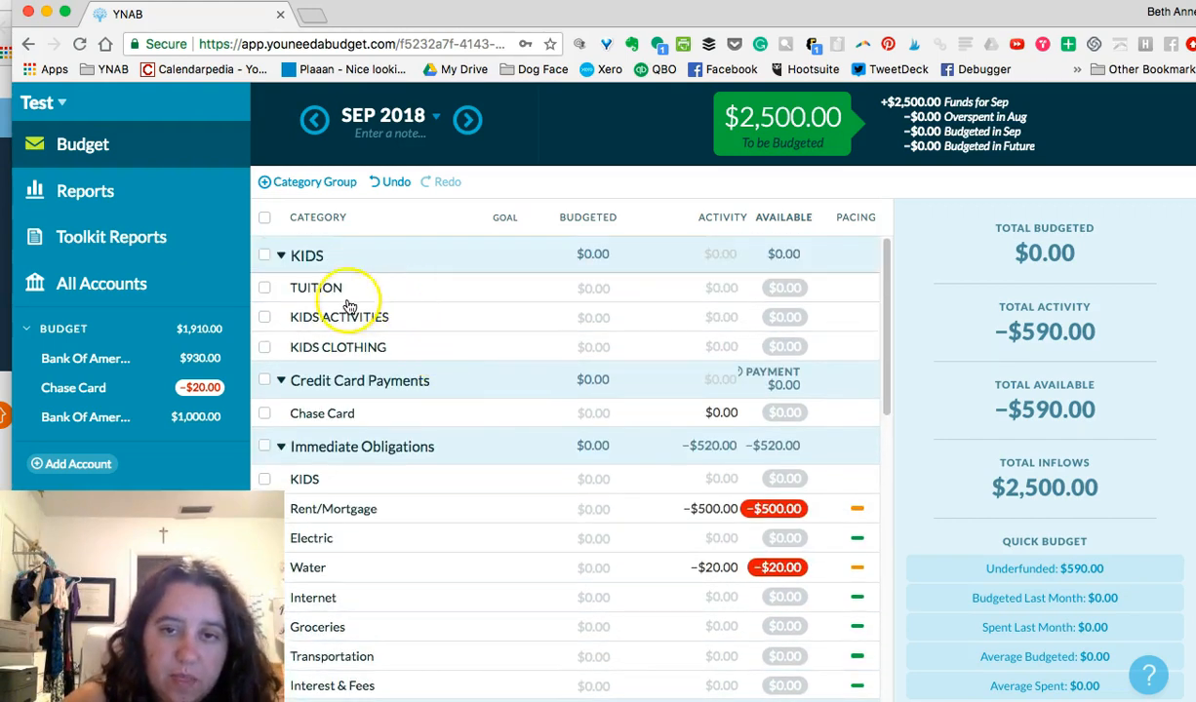
# Open the Bank Of America Joint account and examine the starting balance, dinner, water and rent transactions with their categories.
pyautogui.click(108, 365)
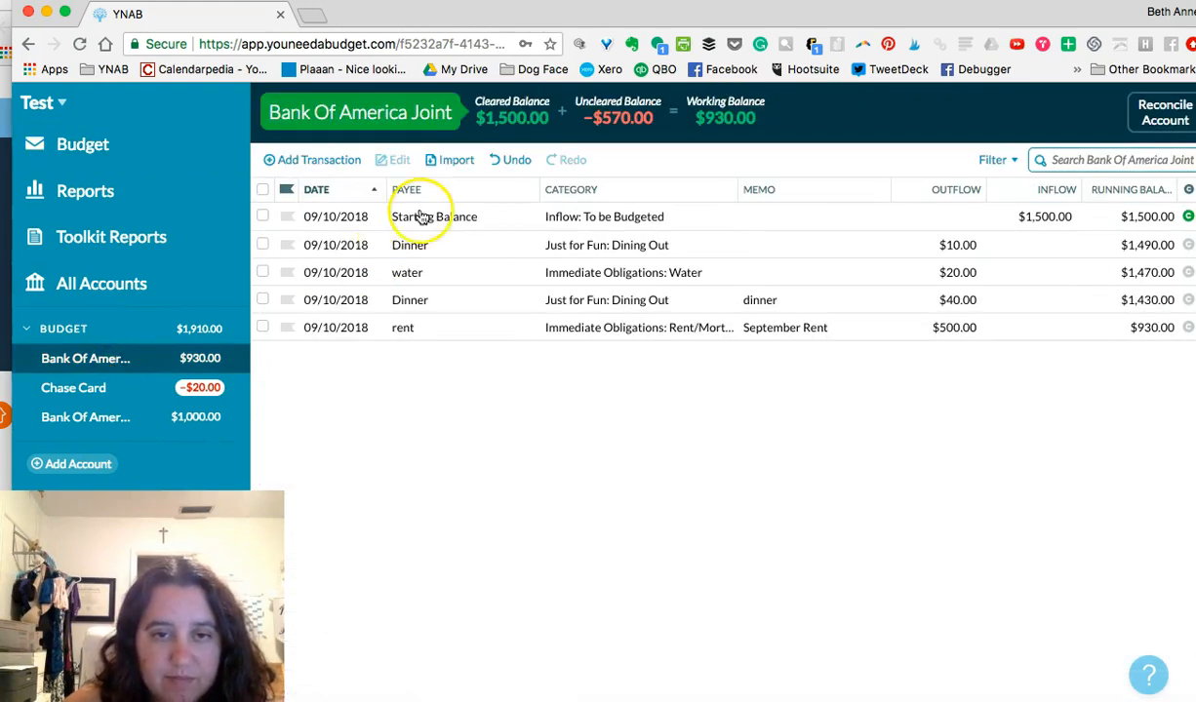
pyautogui.click(469, 222)
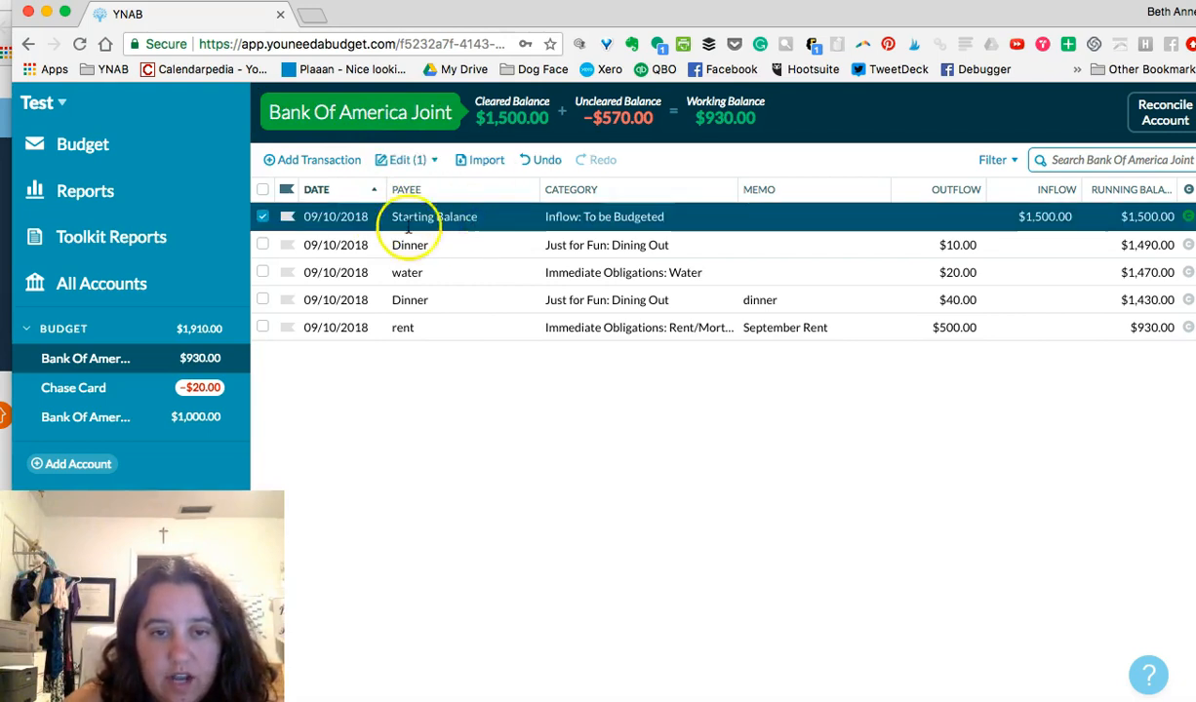
pyautogui.click(1020, 558)
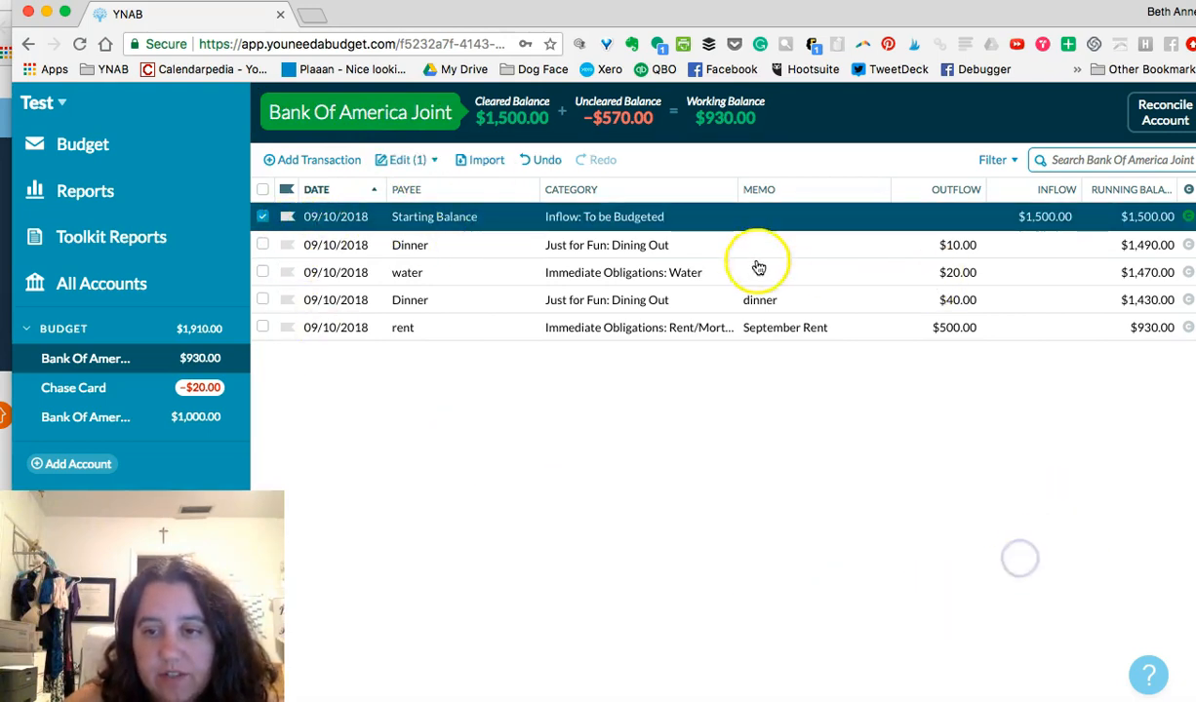
pyautogui.click(502, 247)
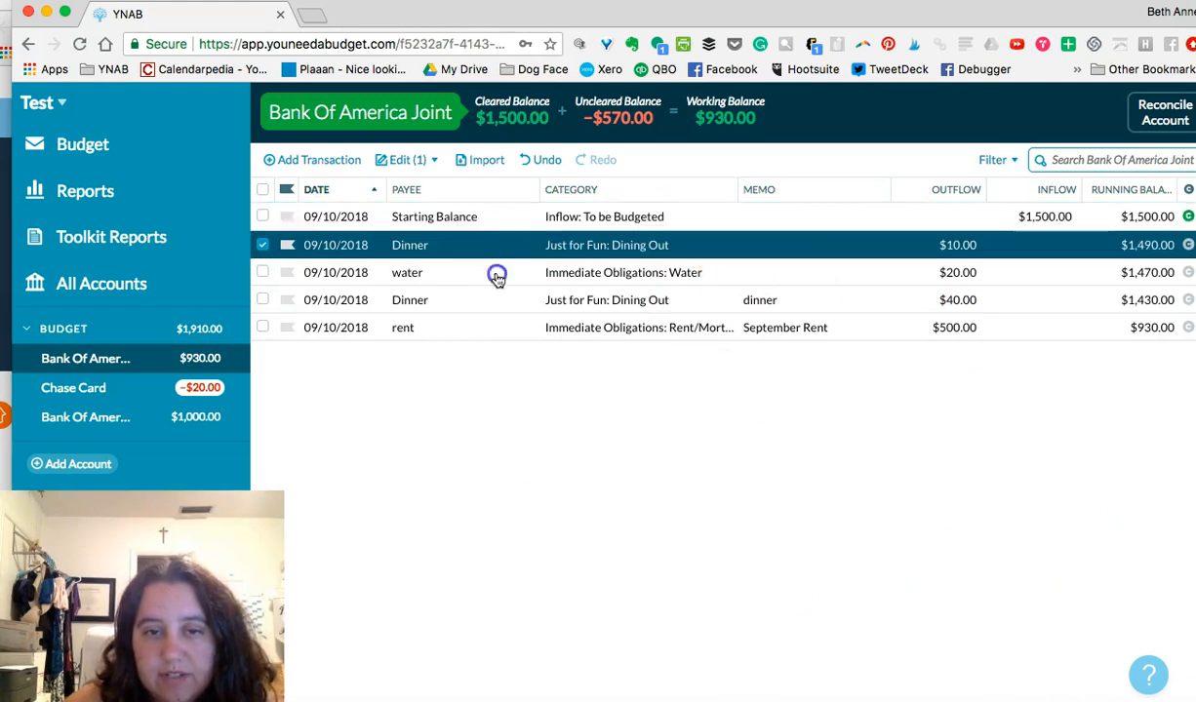
pyautogui.click(497, 277)
pyautogui.click(570, 328)
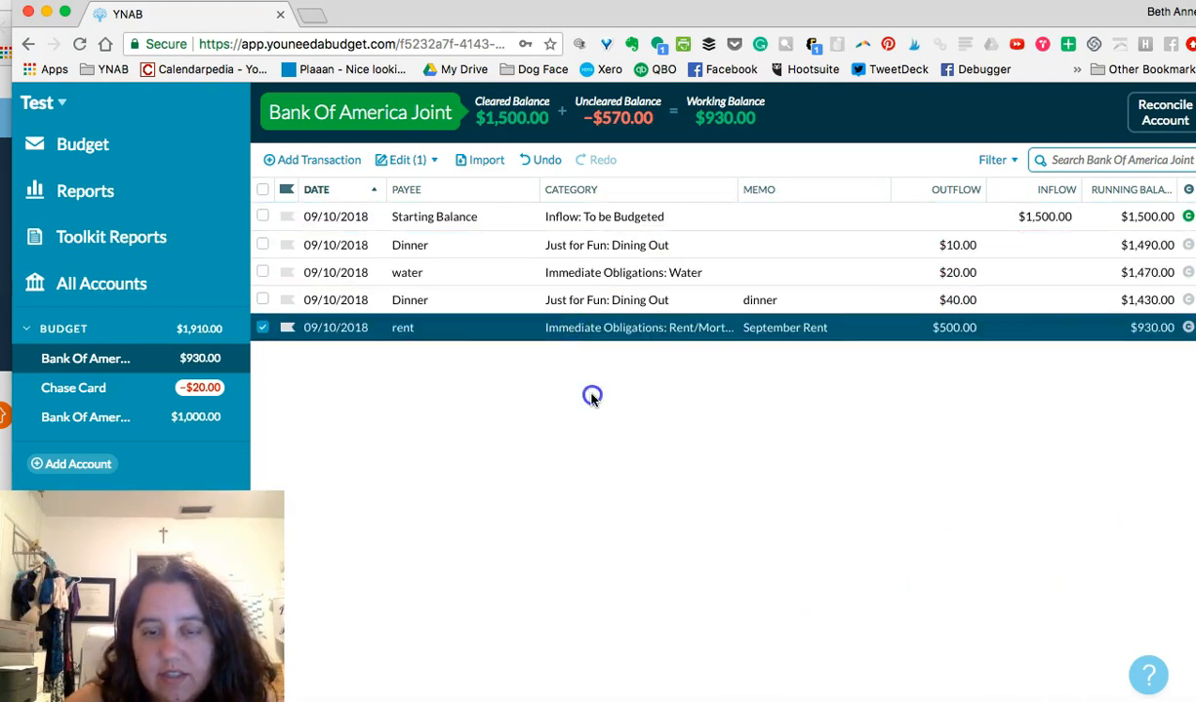
pyautogui.click(628, 249)
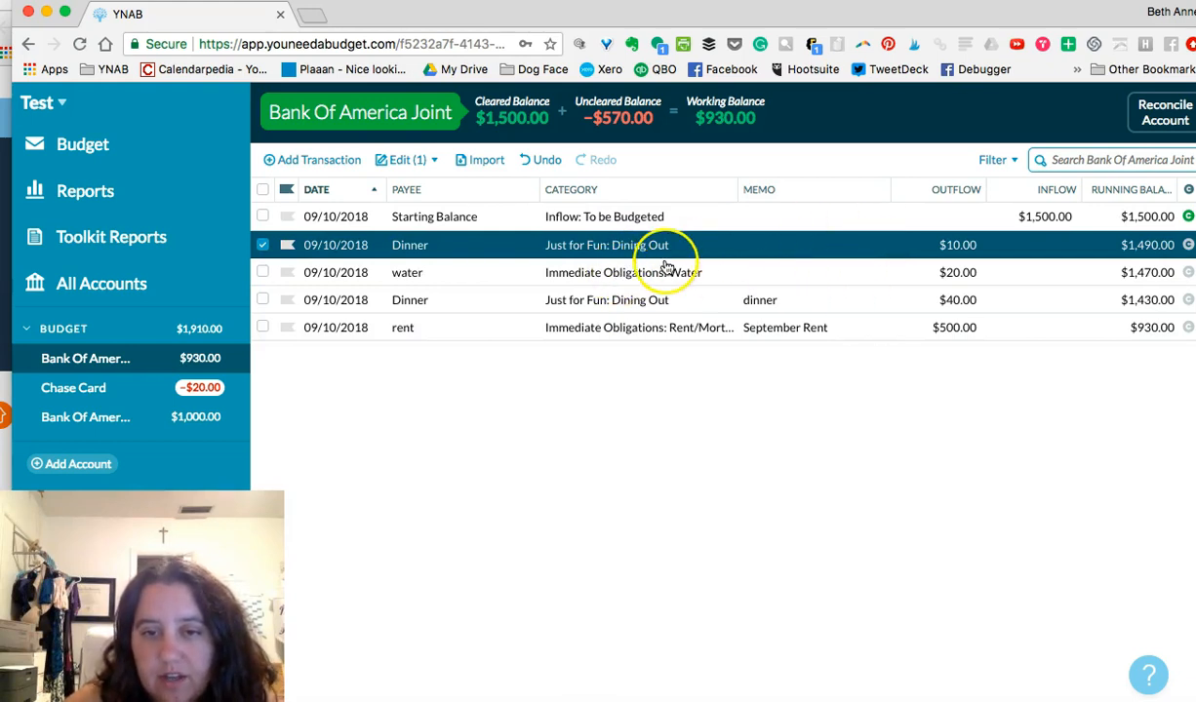
pyautogui.click(660, 277)
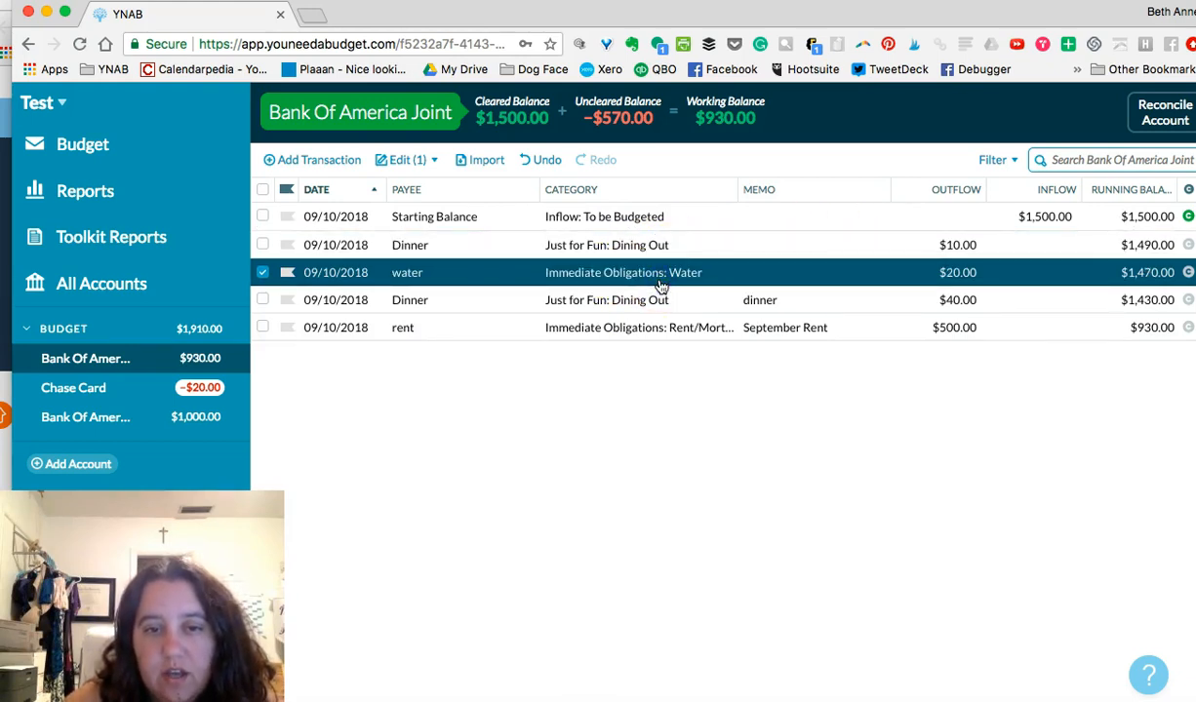
pyautogui.click(604, 296)
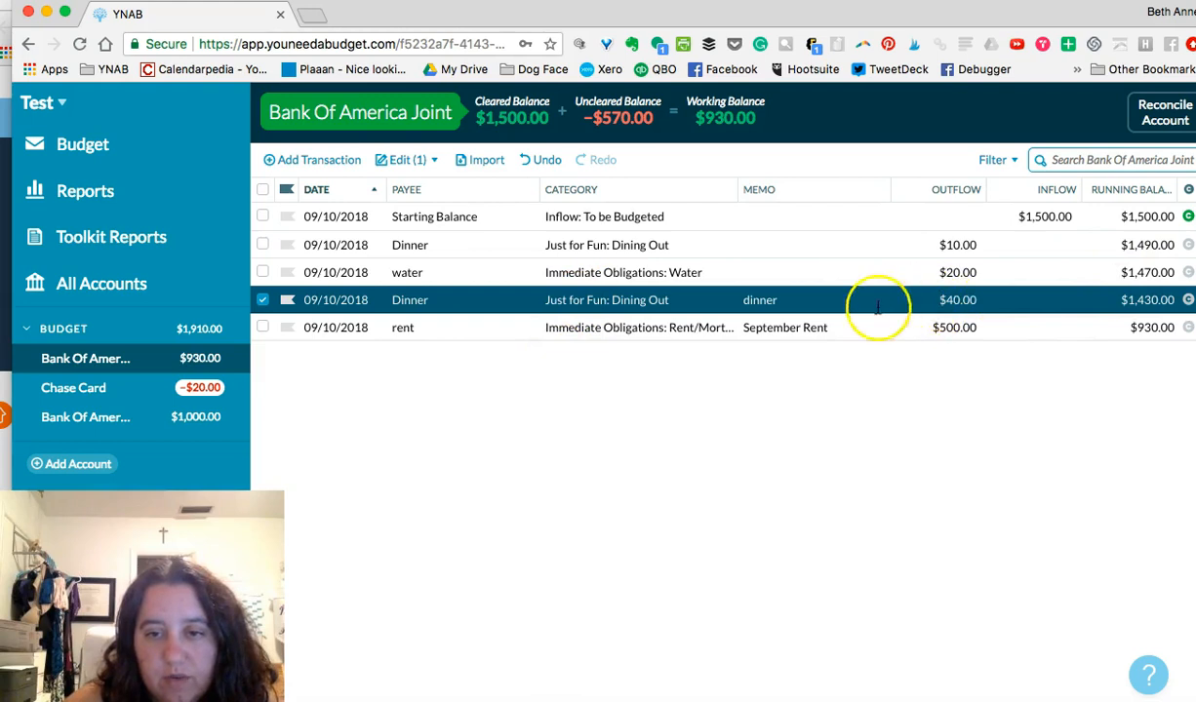
pyautogui.click(564, 333)
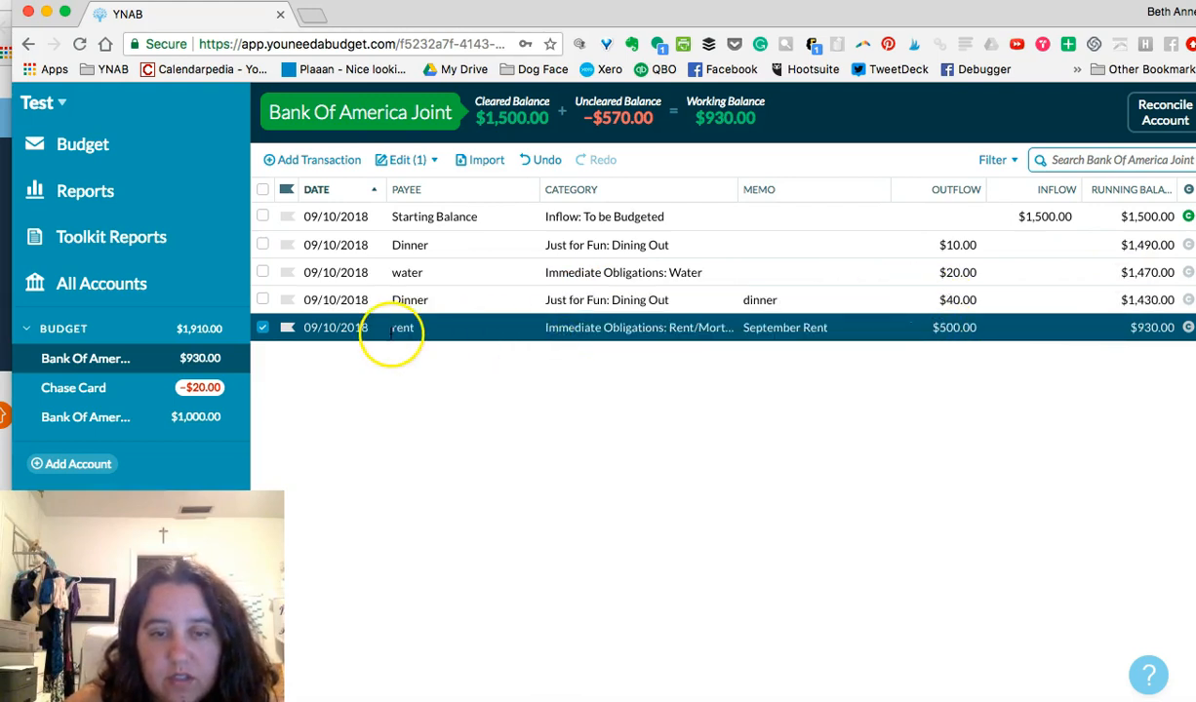
# Review the Chase Card, Bank Of America Savings and Bank Of America Joint registers, and return to the September 2018 budget.
pyautogui.click(125, 391)
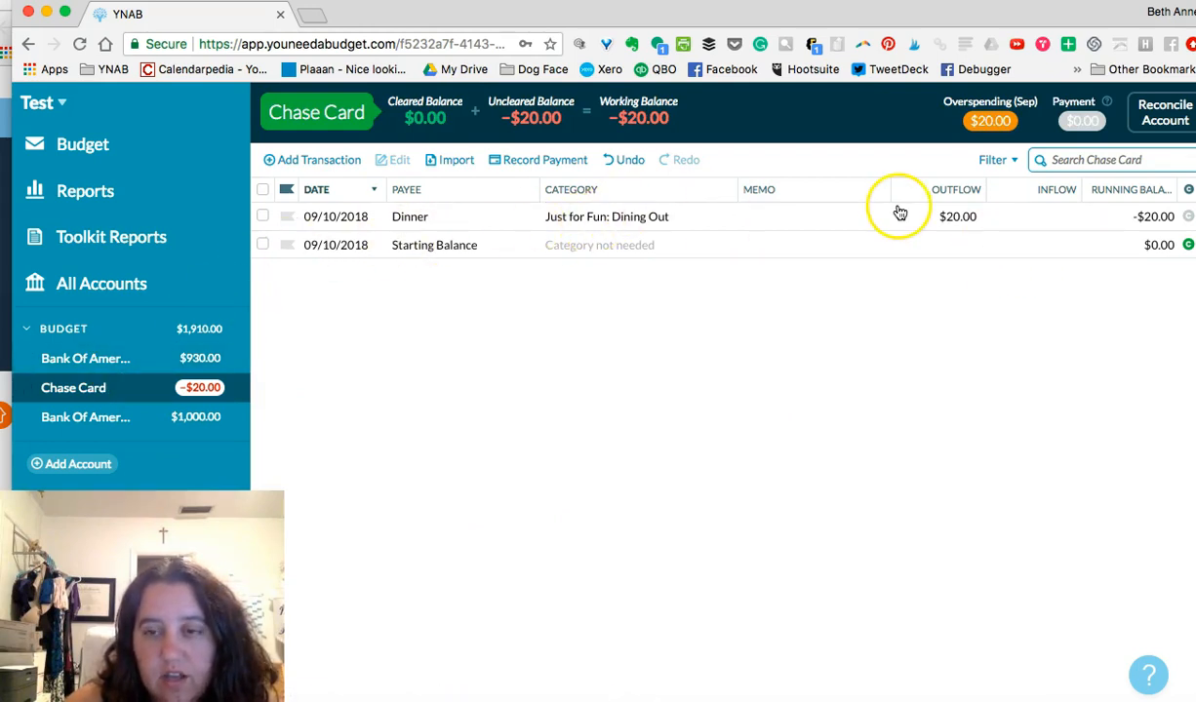
pyautogui.click(118, 420)
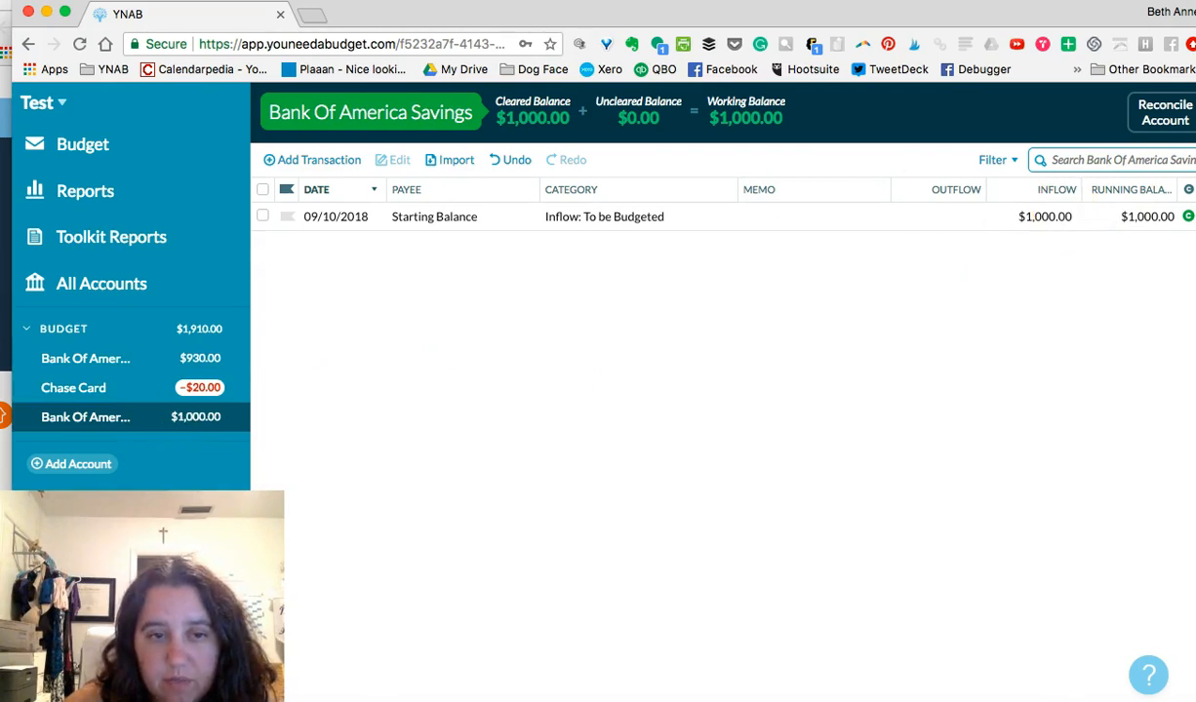
pyautogui.click(116, 370)
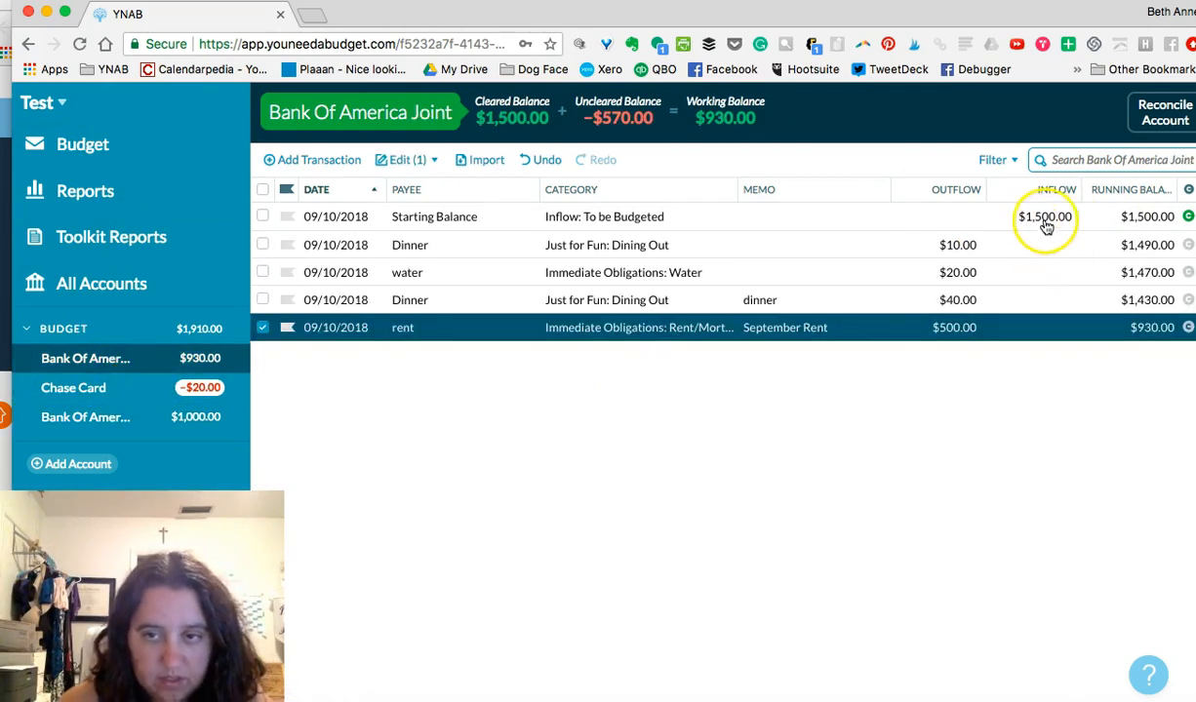
pyautogui.click(119, 152)
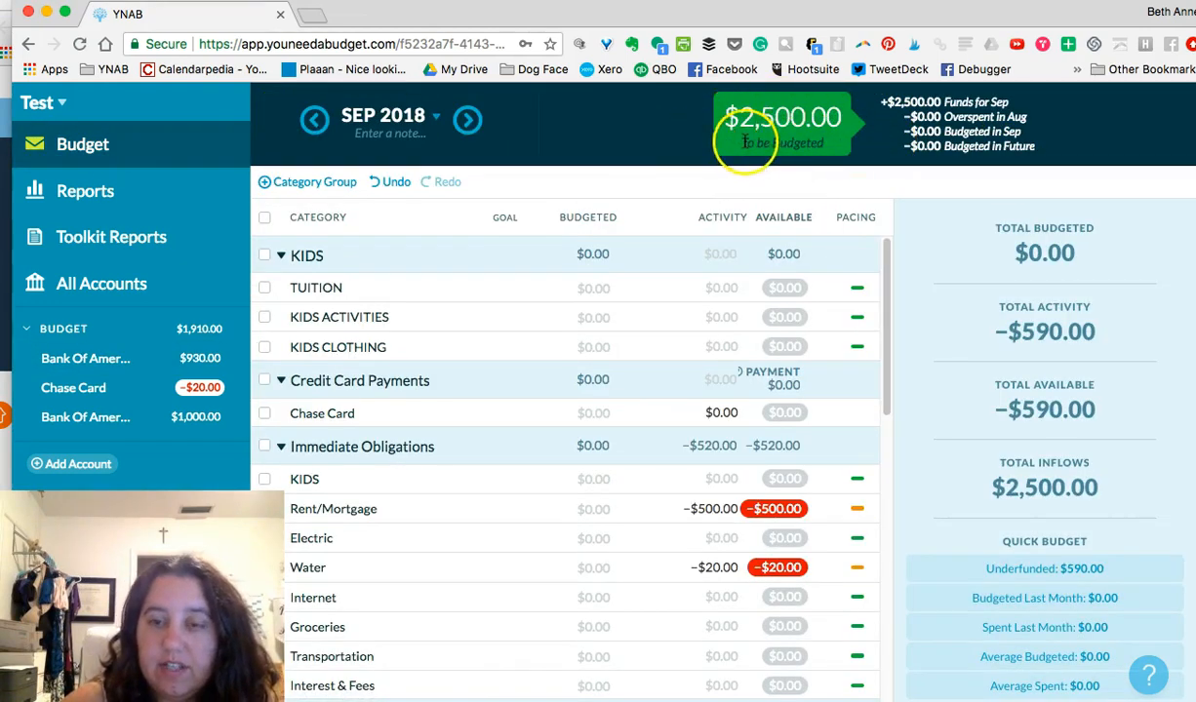
pyautogui.scroll(-1, 570, 280)
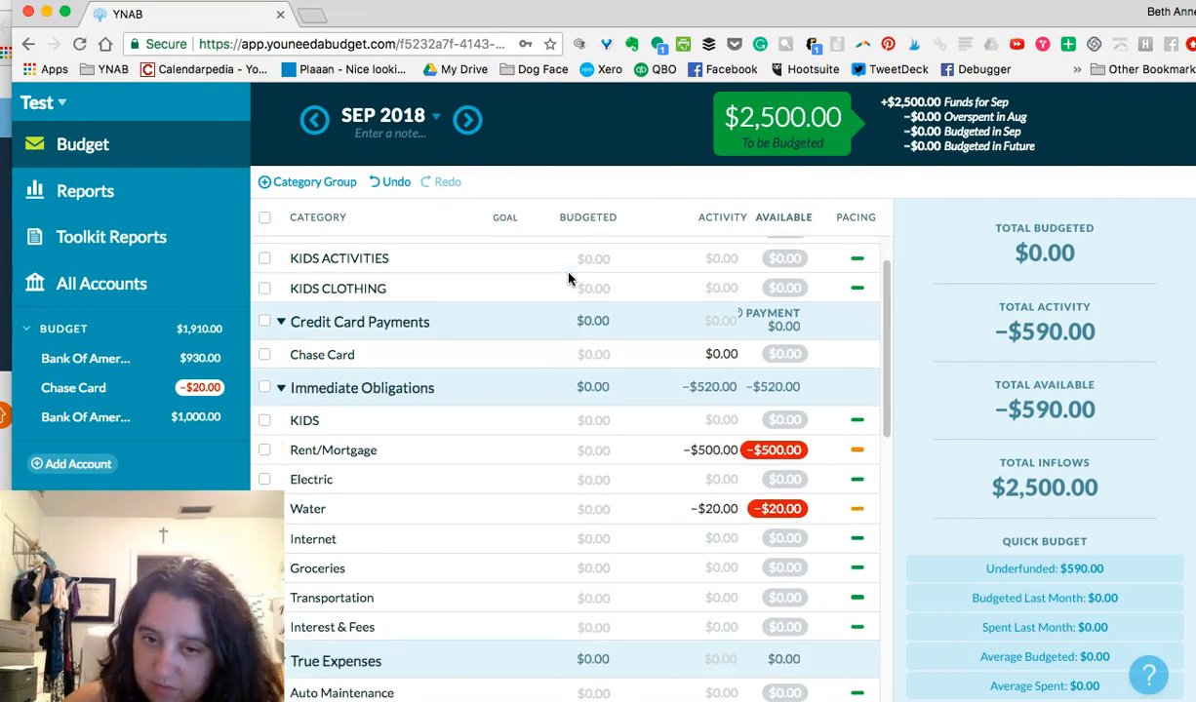
pyautogui.scroll(1, 715, 297)
pyautogui.scroll(-1, 592, 566)
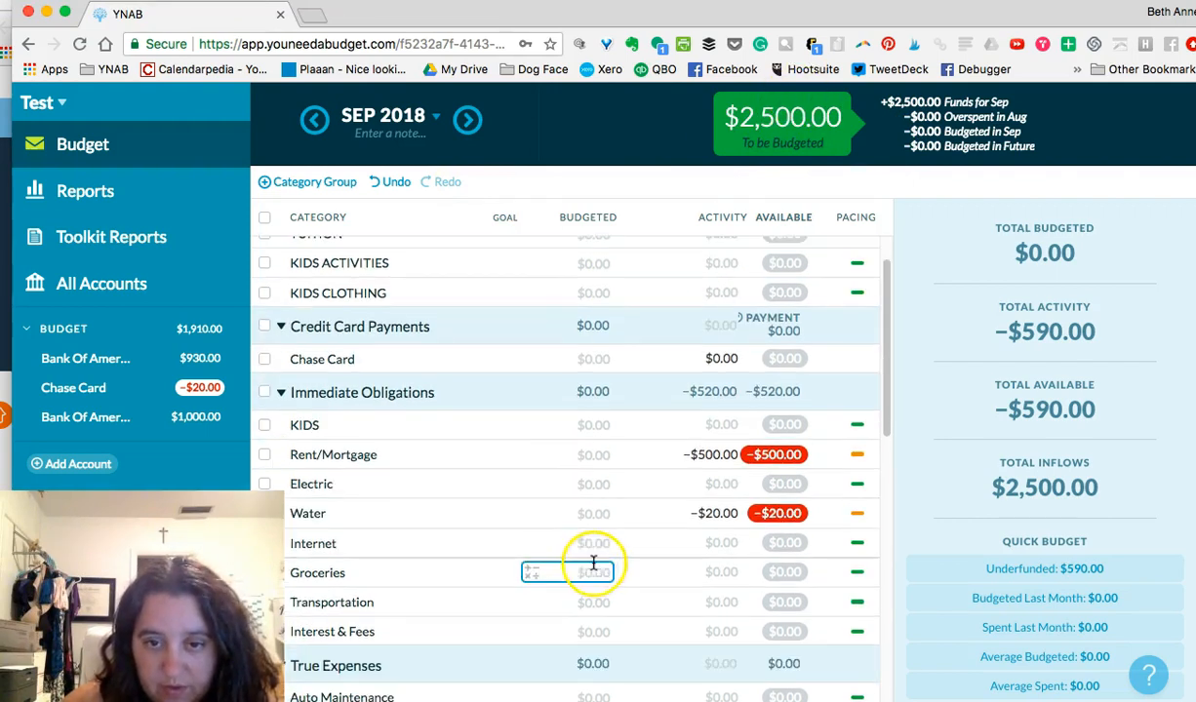
pyautogui.scroll(1, 625, 244)
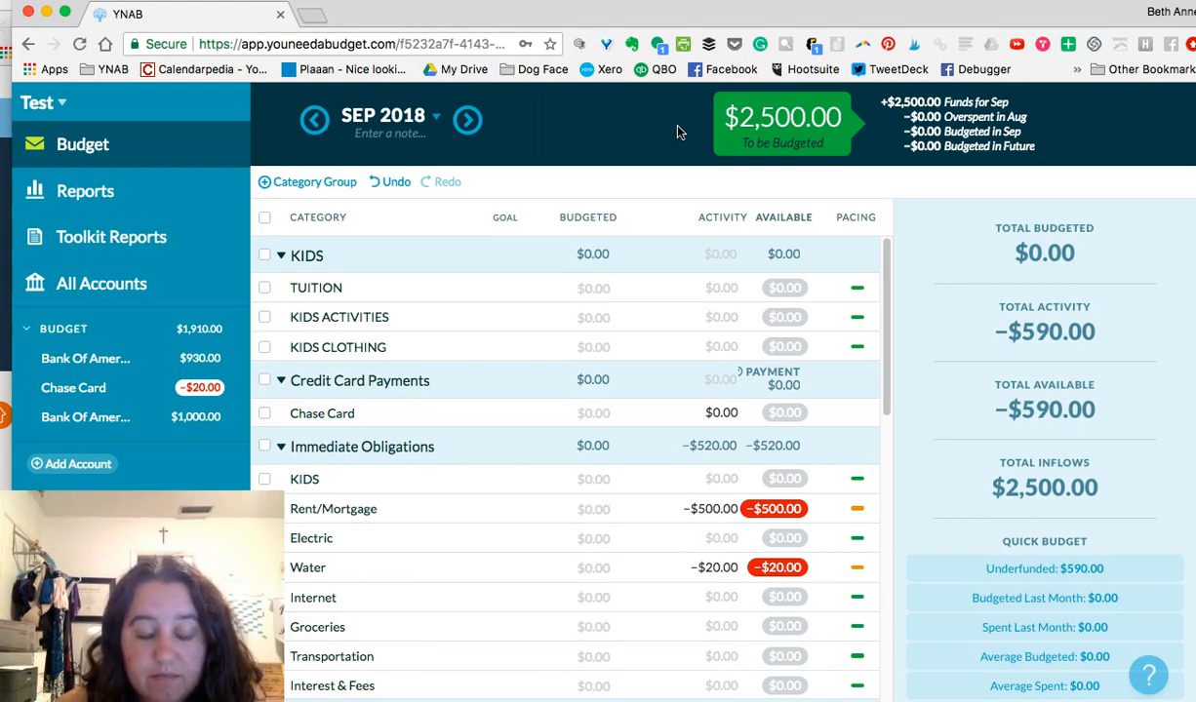
pyautogui.click(590, 508)
pyautogui.scroll(-3, 595, 451)
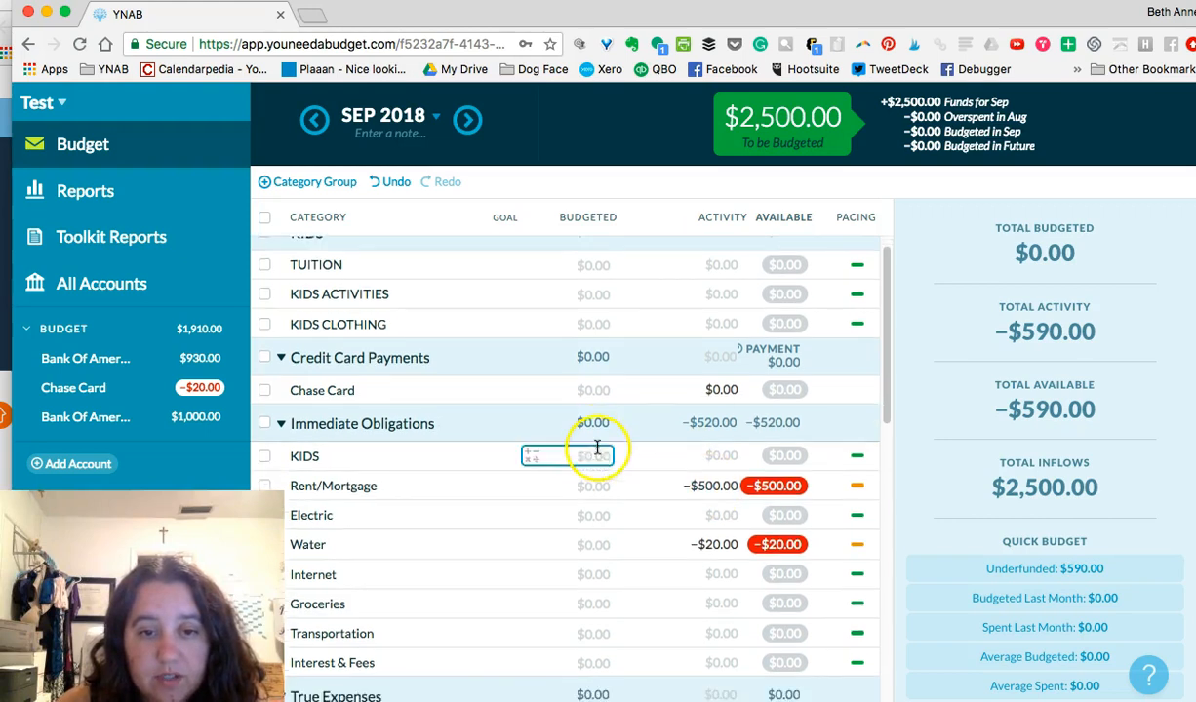
pyautogui.click(597, 451)
pyautogui.scroll(2, 598, 454)
pyautogui.click(625, 395)
pyautogui.click(331, 403)
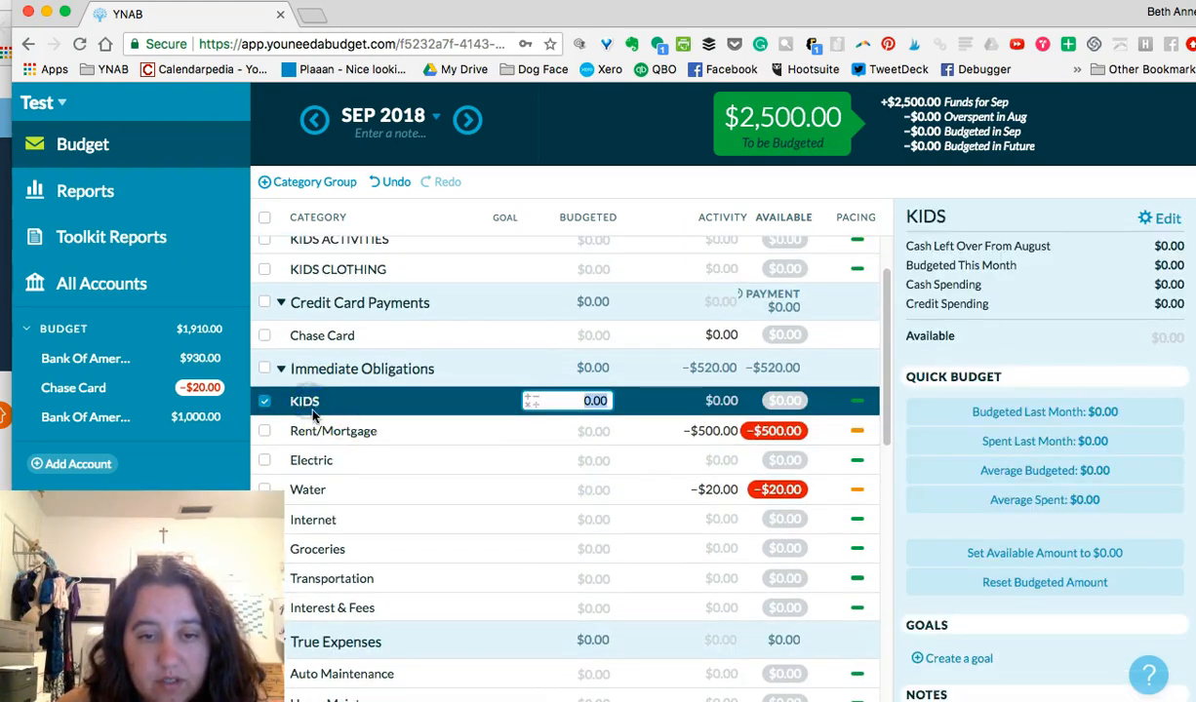
pyautogui.click(314, 401)
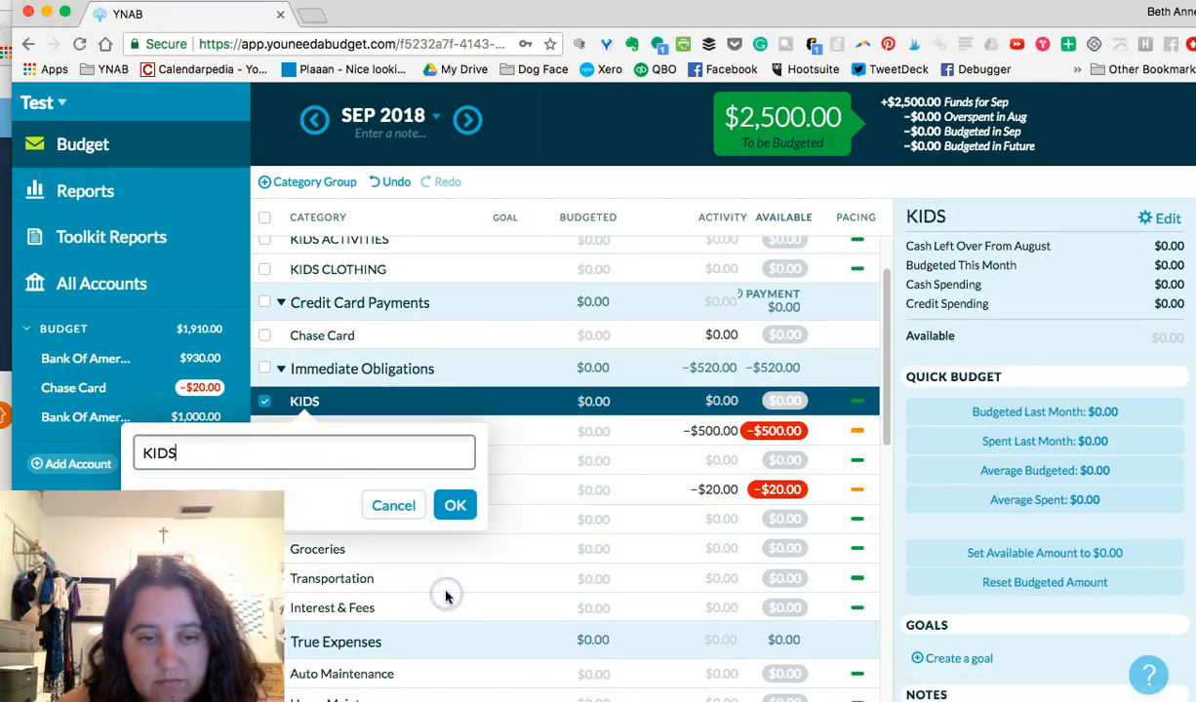
pyautogui.click(441, 543)
pyautogui.scroll(-2, 425, 443)
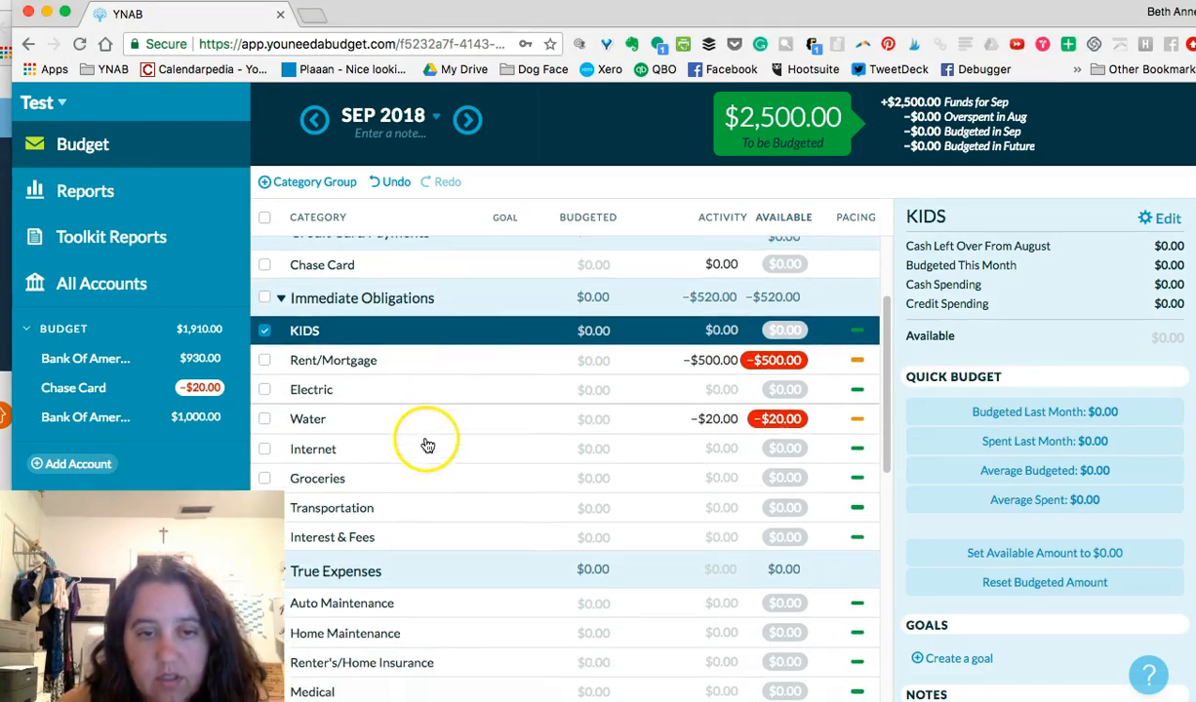
pyautogui.click(263, 330)
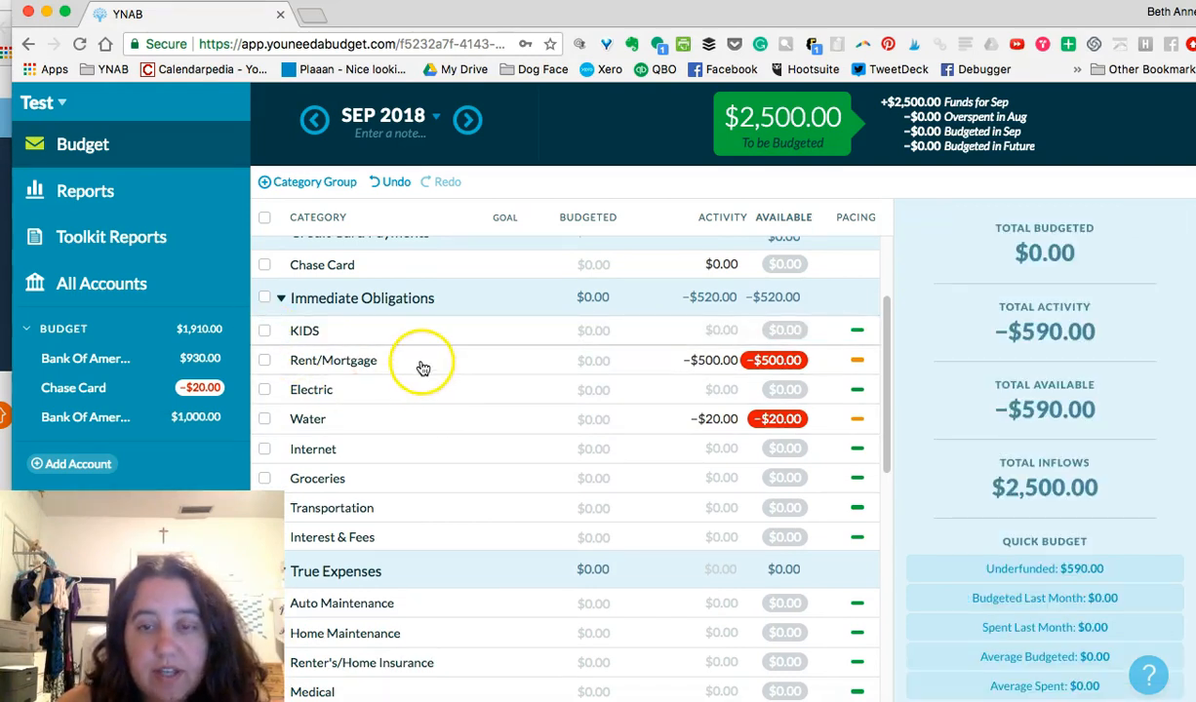
# Budget $500 for Rent/Mortgage in the Immediate Obligations group.
pyautogui.click(592, 361)
pyautogui.write('500')
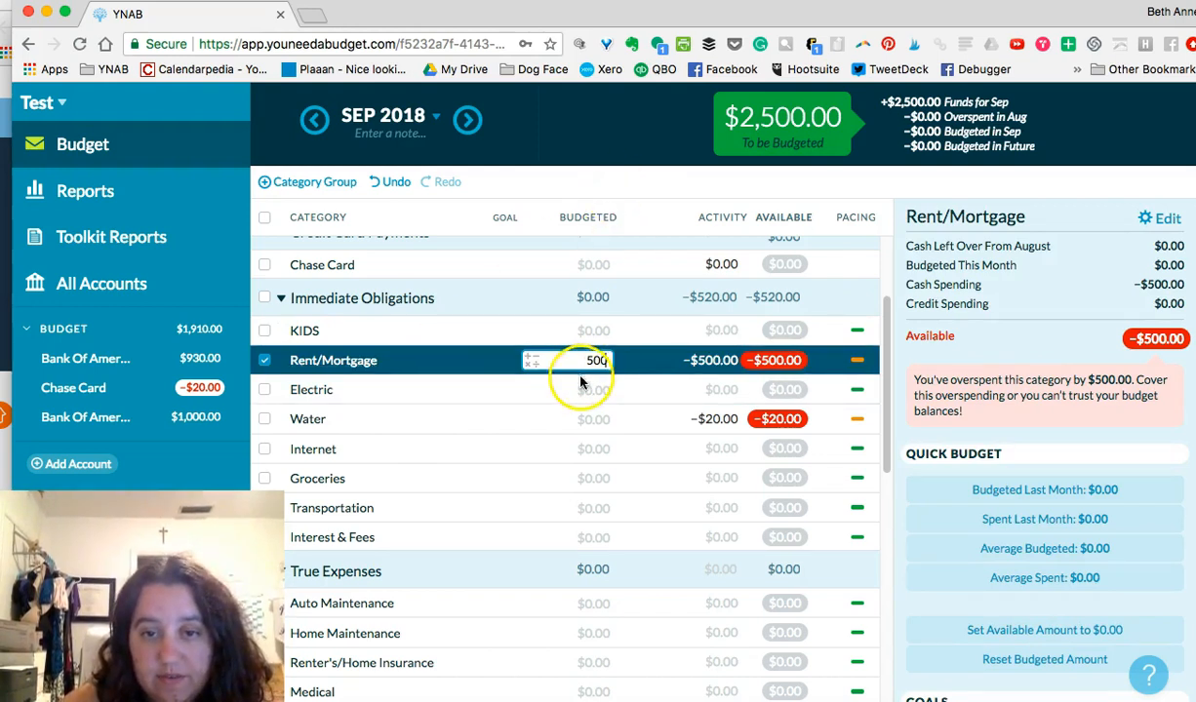
pyautogui.click(581, 382)
pyautogui.scroll(-1, 598, 469)
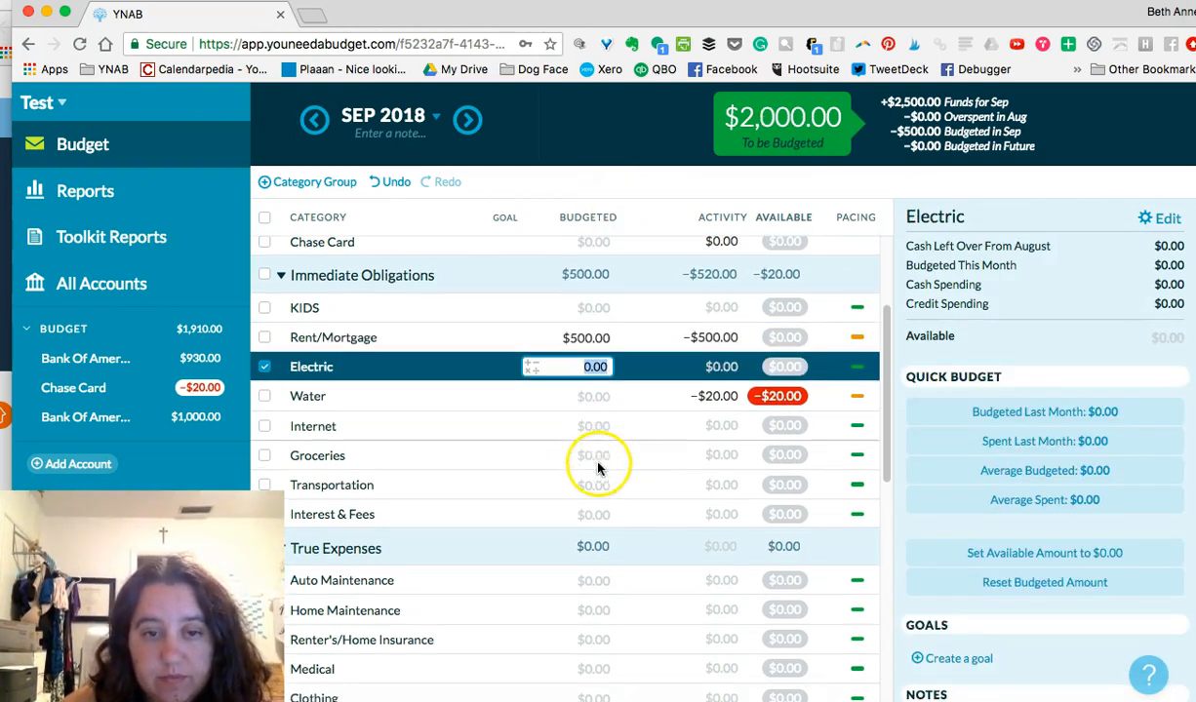
# Budget $20 for Water to cover its overspending.
pyautogui.click(598, 397)
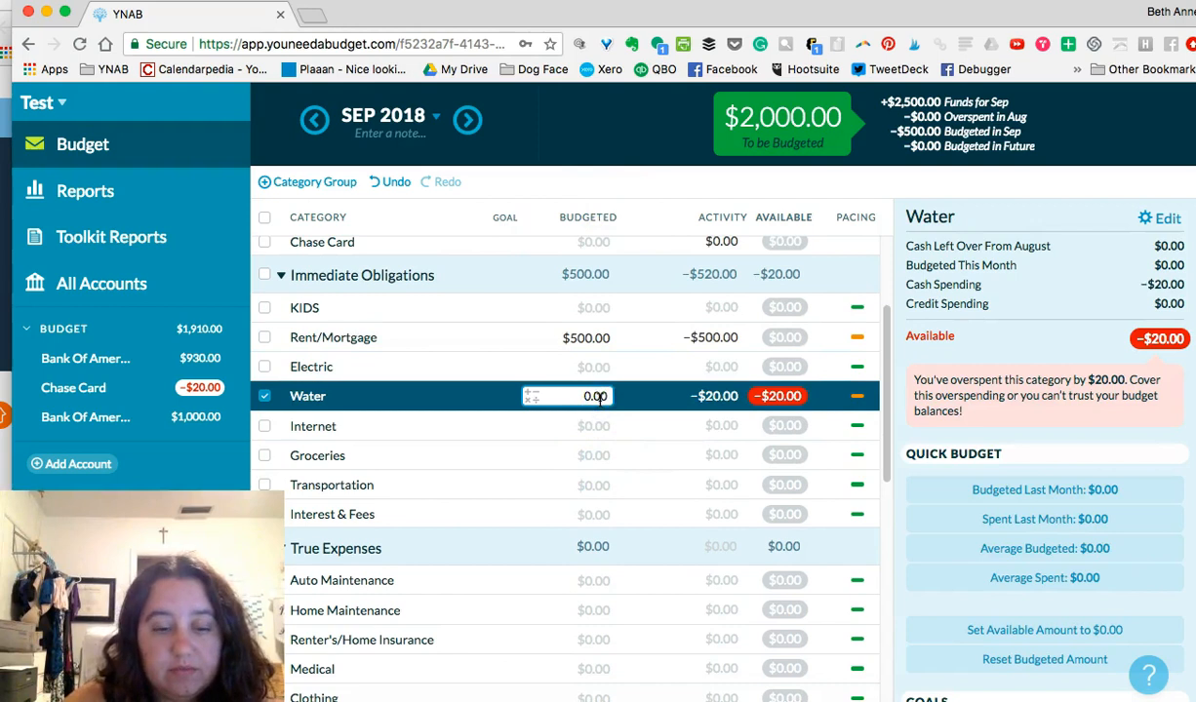
pyautogui.press('Up')
pyautogui.press('Down')
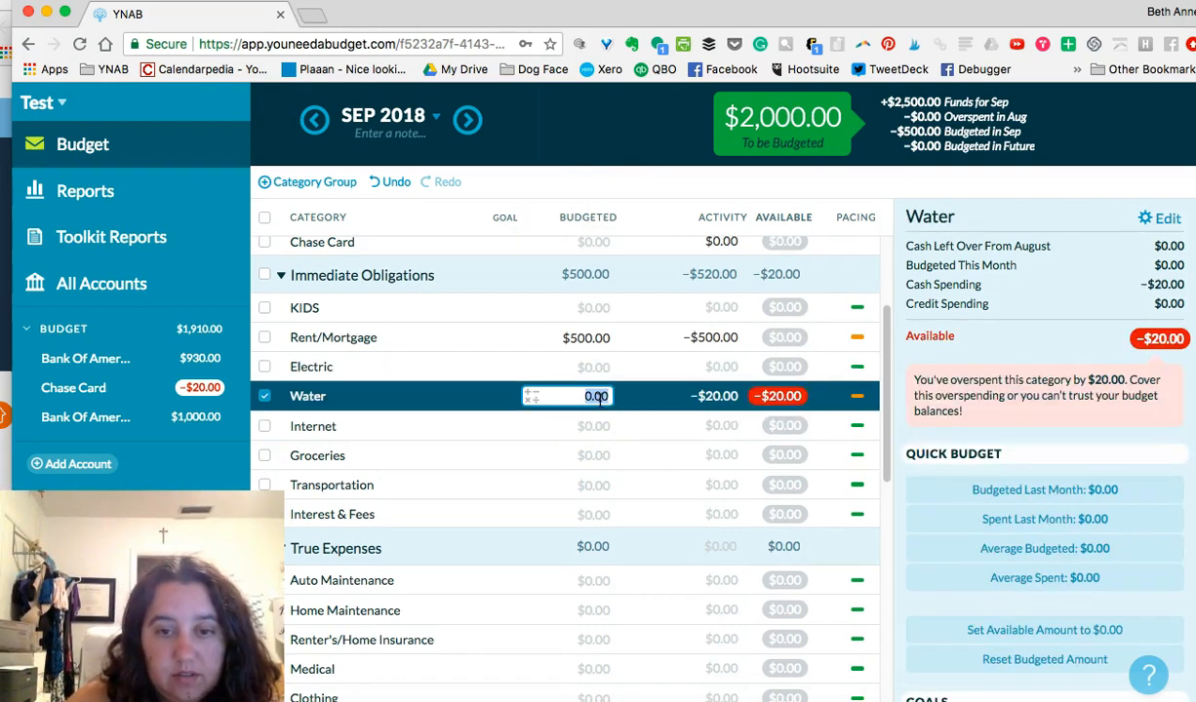
pyautogui.write('20')
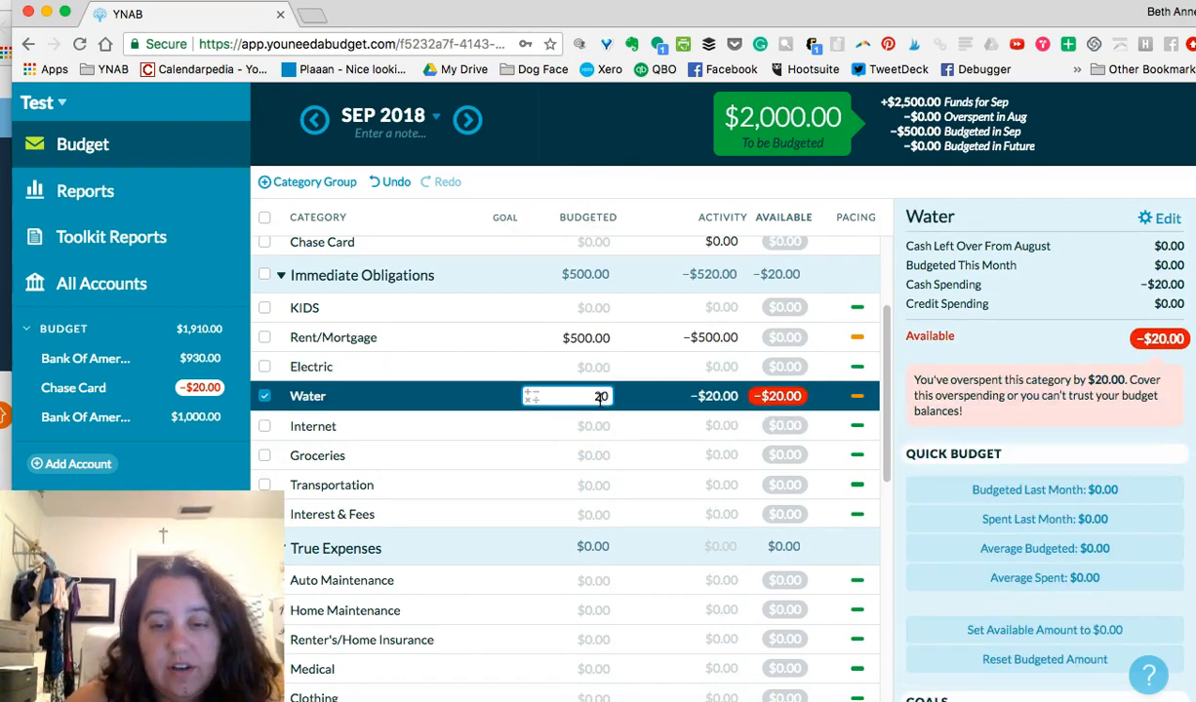
pyautogui.press('Return')
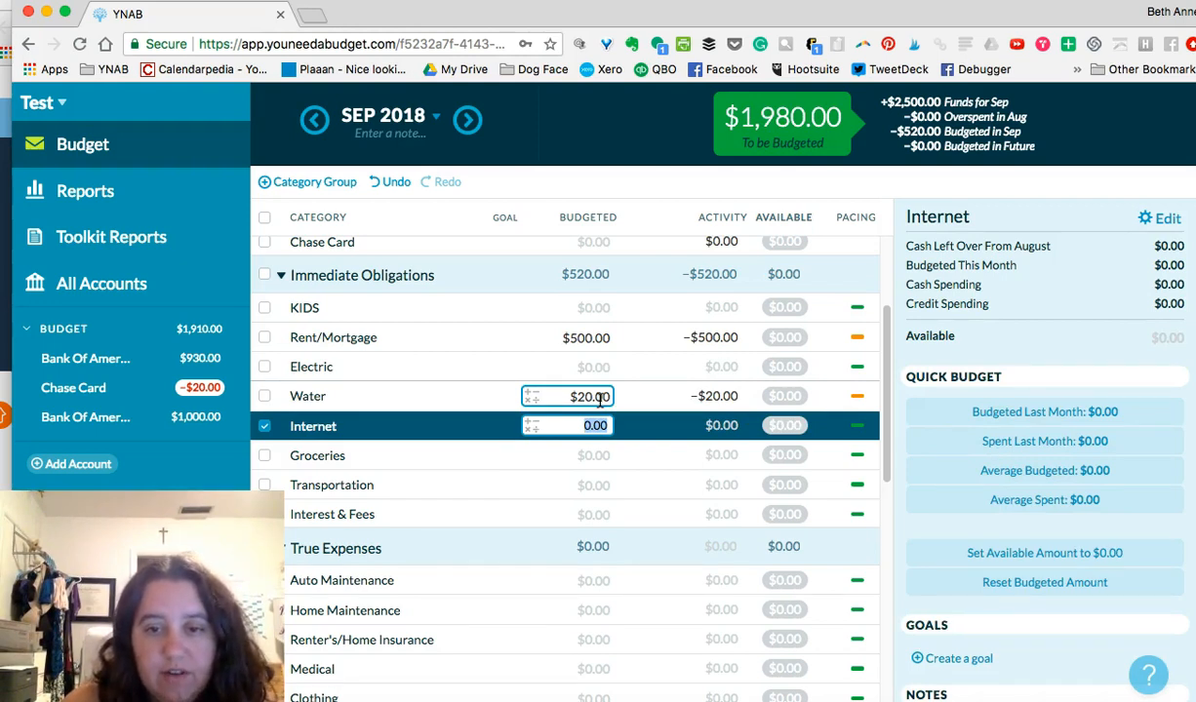
# Budget $100 for Groceries in the Immediate Obligations group.
pyautogui.click(604, 420)
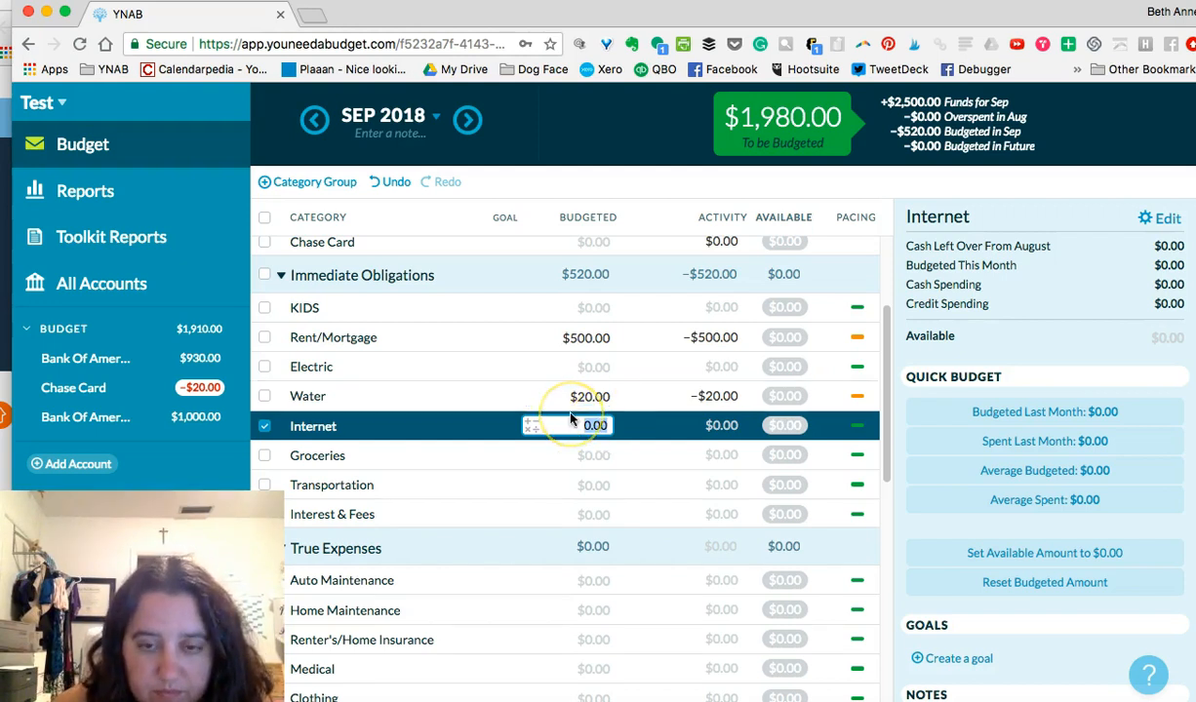
pyautogui.scroll(-1, 569, 420)
pyautogui.click(589, 433)
pyautogui.write('100')
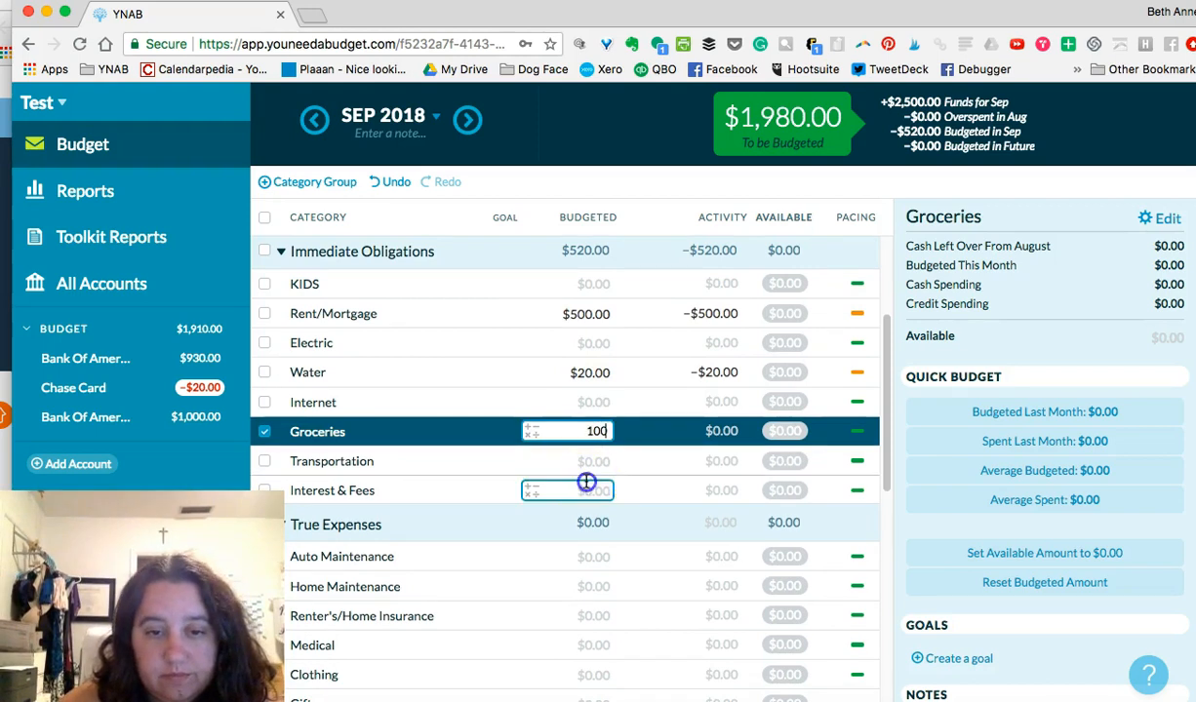
pyautogui.click(586, 484)
# Look over the remaining category groups and budget $50 for TUITION in the KIDS group.
pyautogui.scroll(-5, 589, 476)
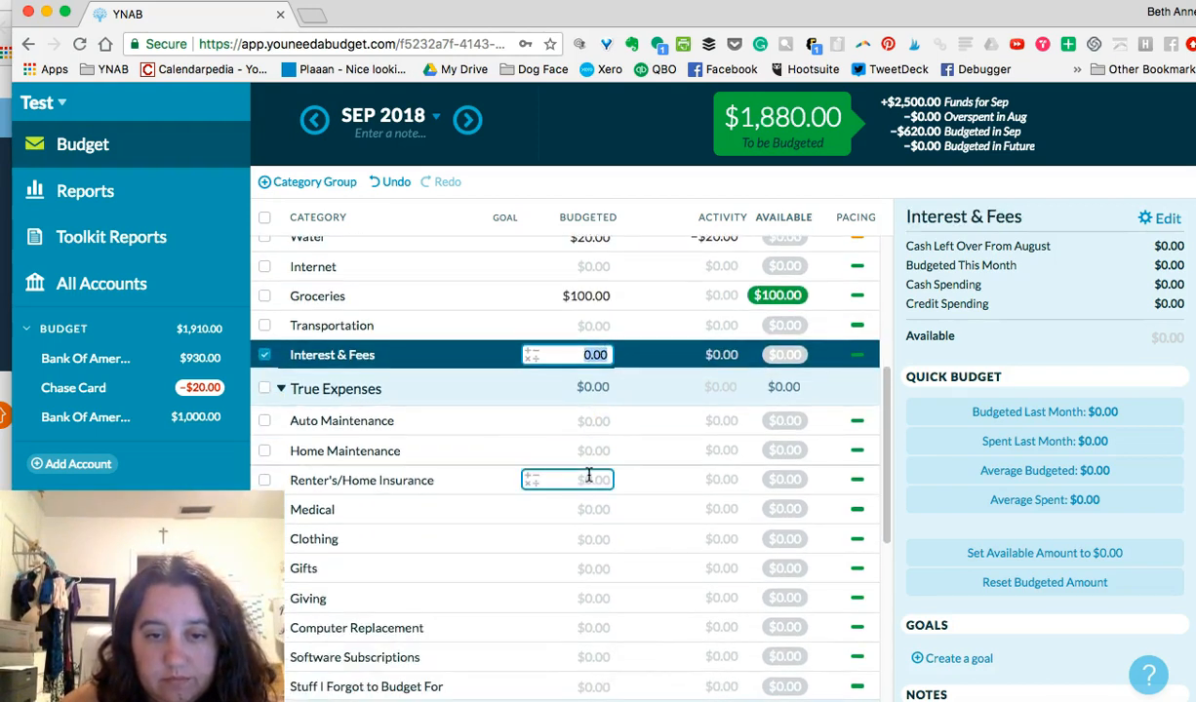
pyautogui.scroll(-1, 601, 520)
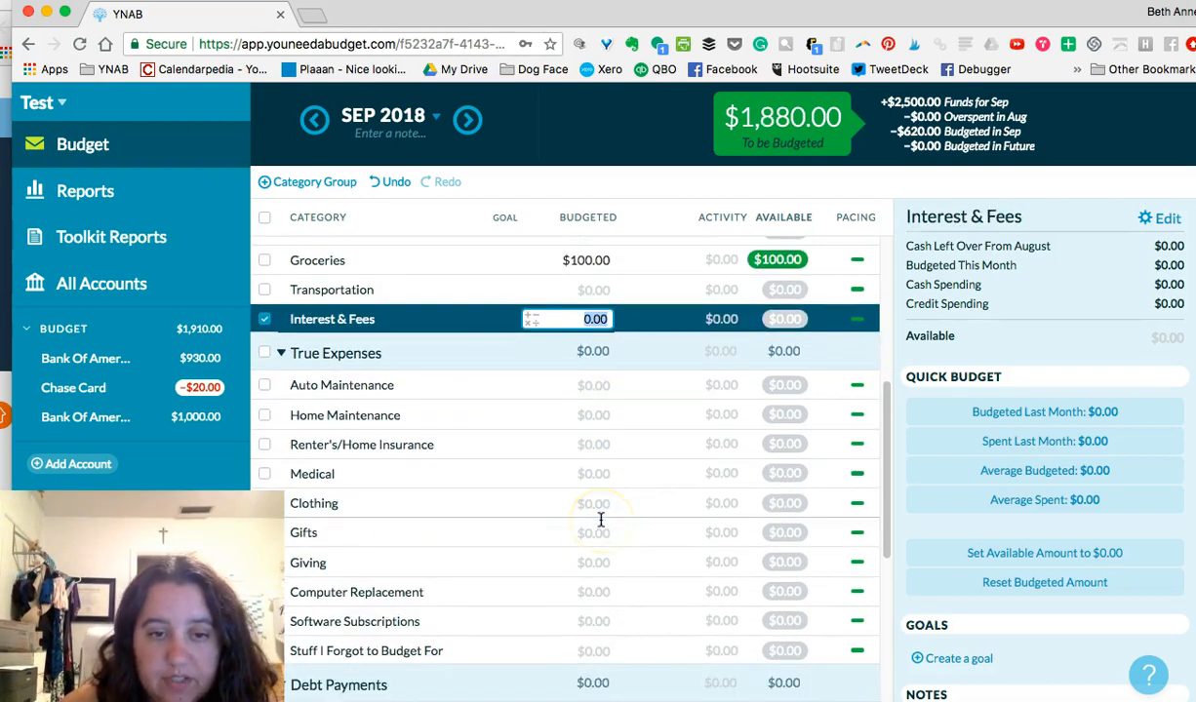
pyautogui.scroll(-10, 601, 520)
pyautogui.click(601, 517)
pyautogui.scroll(-1, 601, 520)
pyautogui.click(601, 508)
pyautogui.scroll(-1, 601, 507)
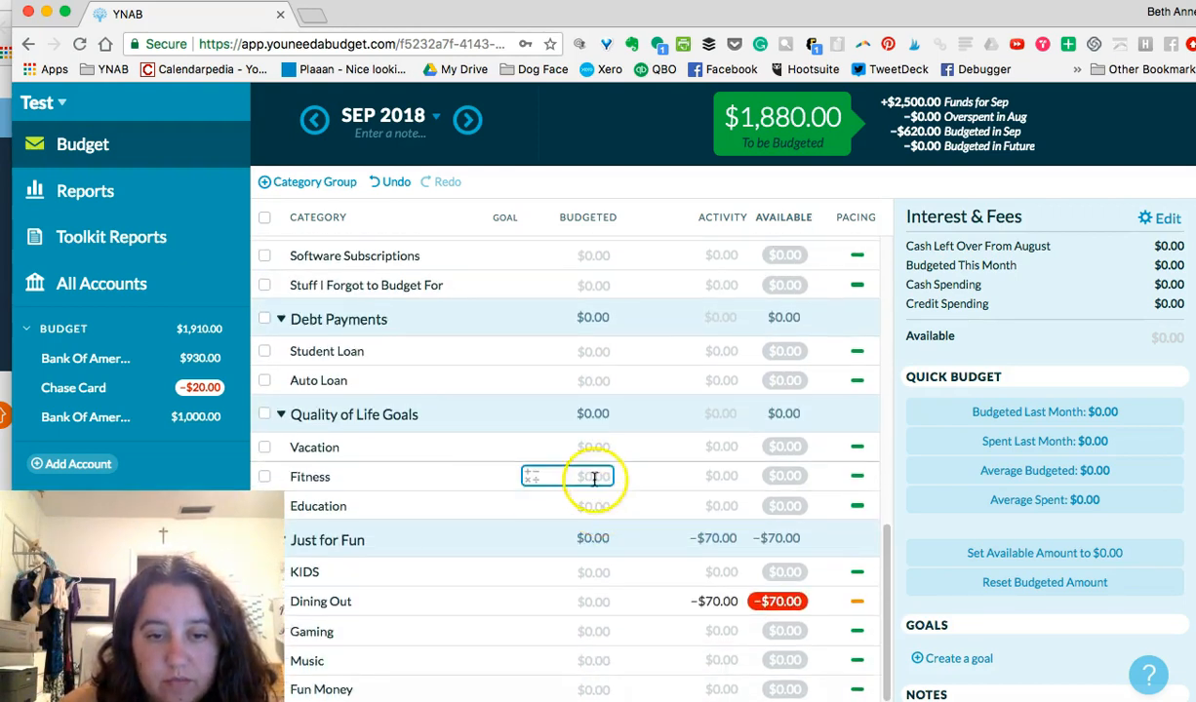
pyautogui.scroll(10, 596, 507)
pyautogui.click(577, 289)
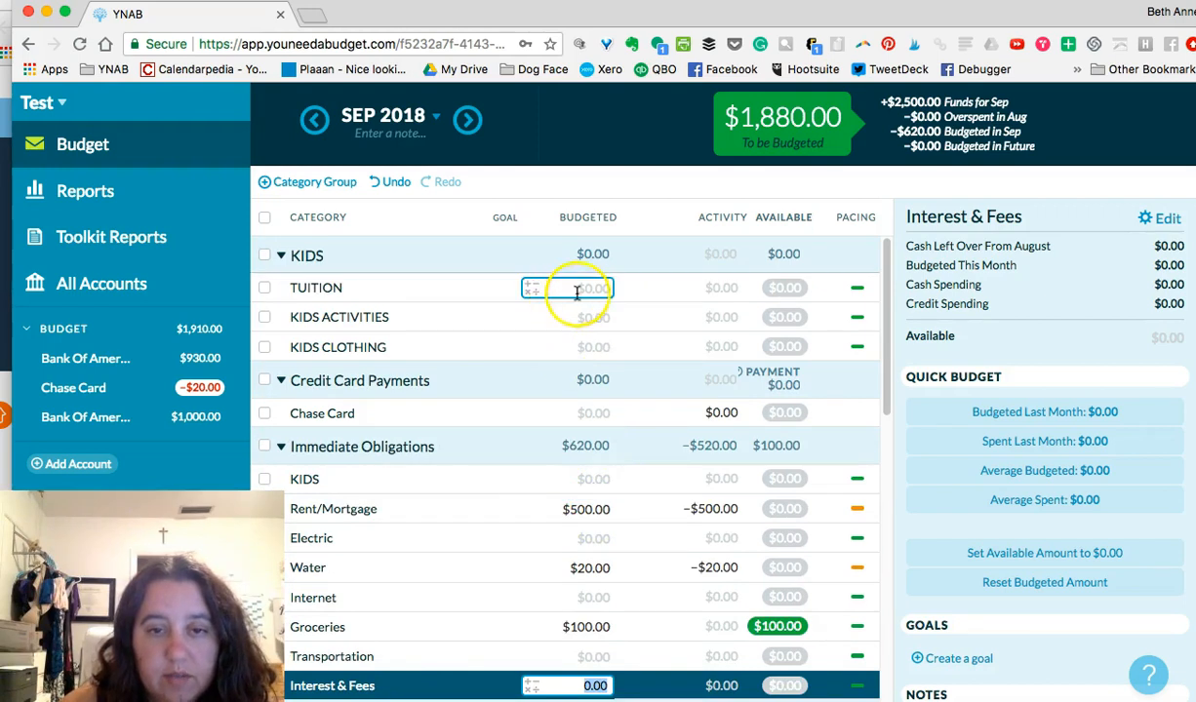
pyautogui.write('50')
pyautogui.press('Return')
pyautogui.press('Tab')
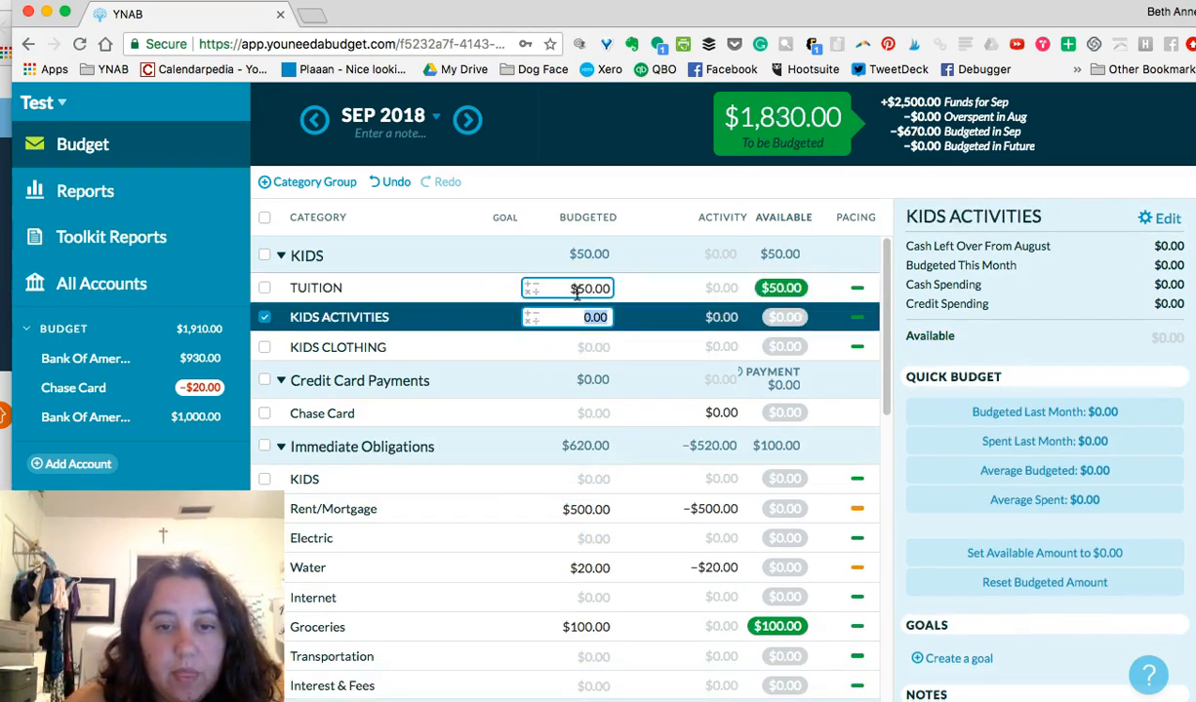
# Budget $100 for KIDS CLOTHING in the KIDS group.
pyautogui.click(563, 348)
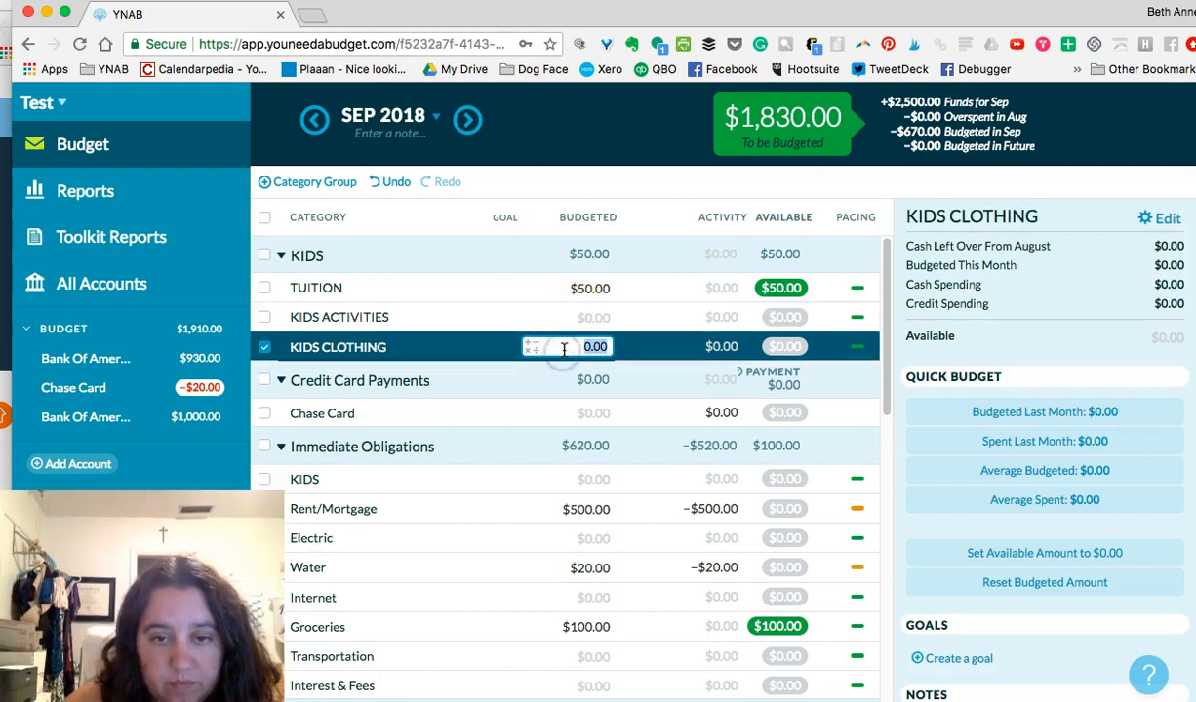
pyautogui.write('1')
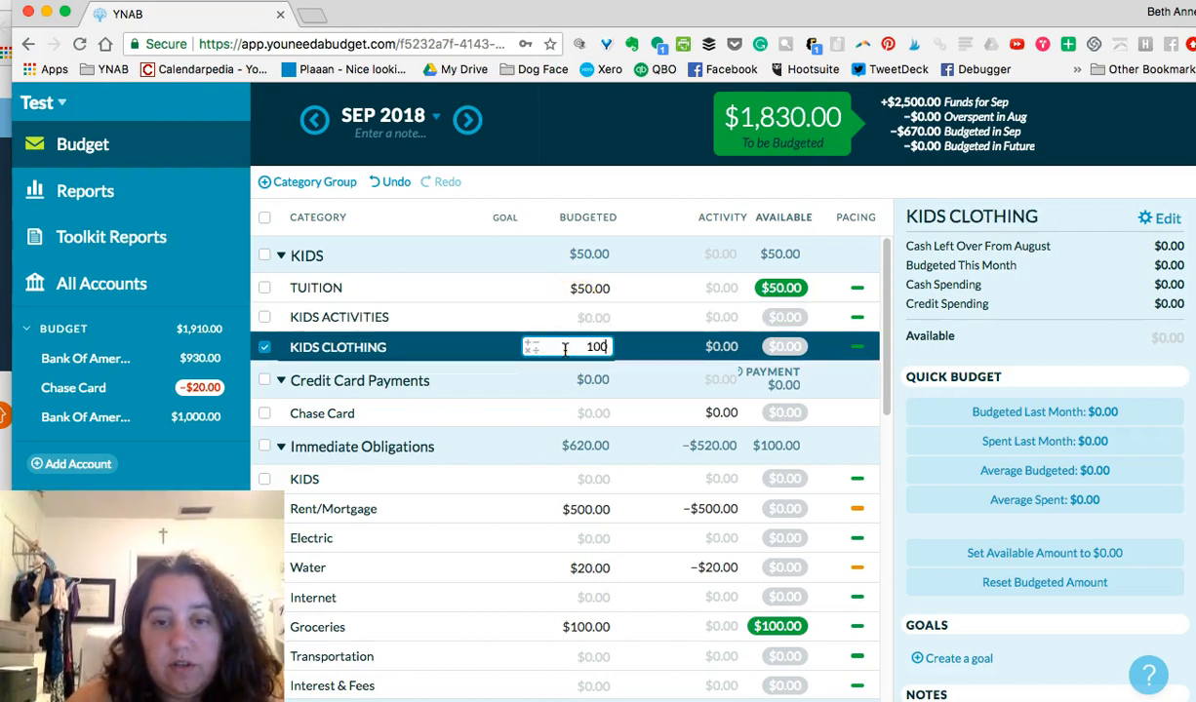
pyautogui.write('00')
pyautogui.press('Tab')
pyautogui.press('Tab')
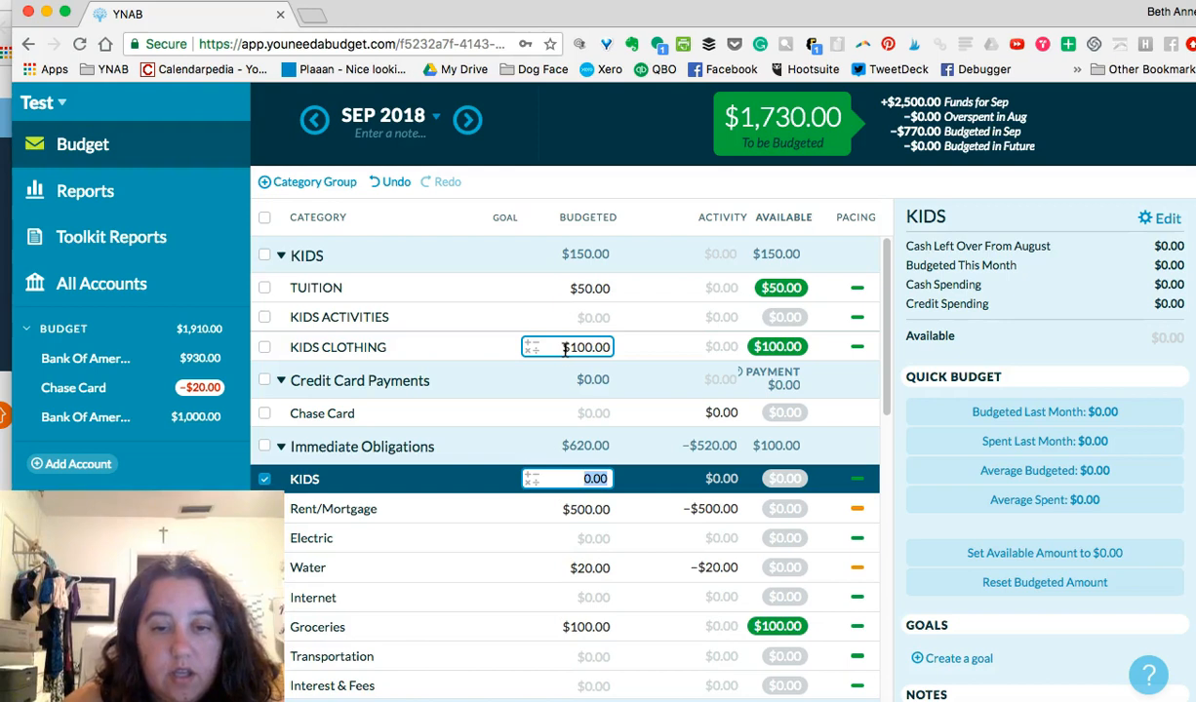
# Budget $100 for Electric in the Immediate Obligations group.
pyautogui.scroll(-4, 564, 351)
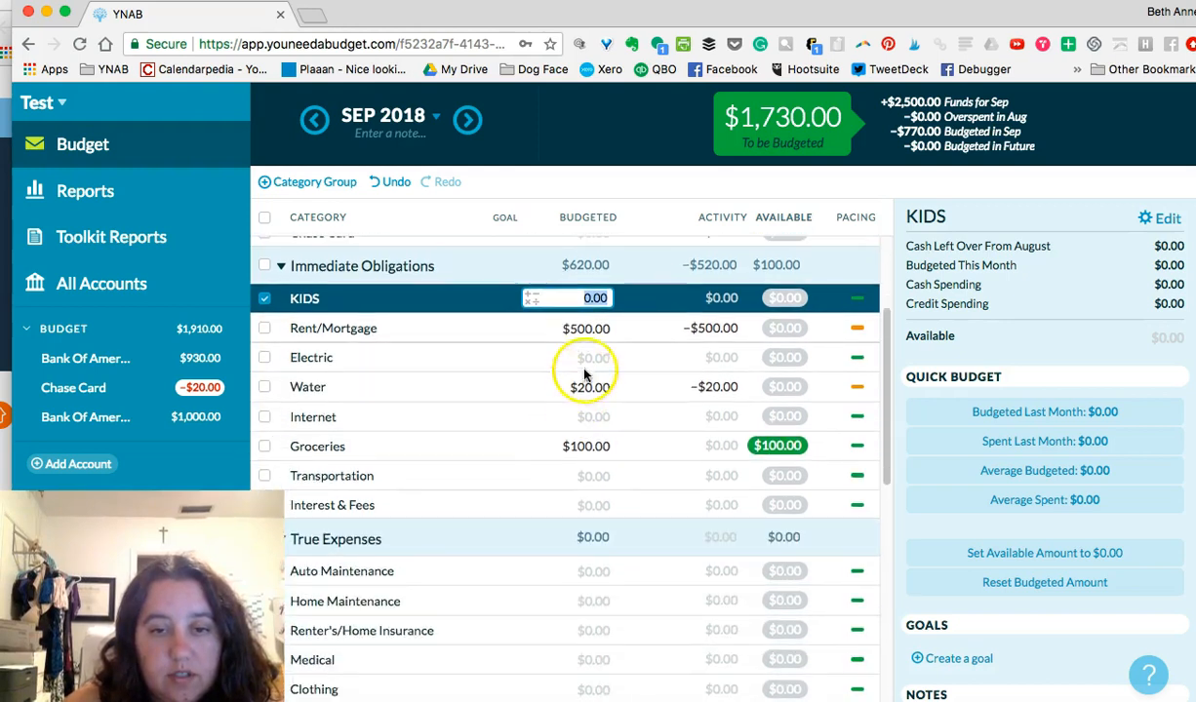
pyautogui.click(587, 367)
pyautogui.write('2')
pyautogui.press('BackSpace')
pyautogui.press('BackSpace')
pyautogui.press('BackSpace')
pyautogui.write('100')
pyautogui.press('Return')
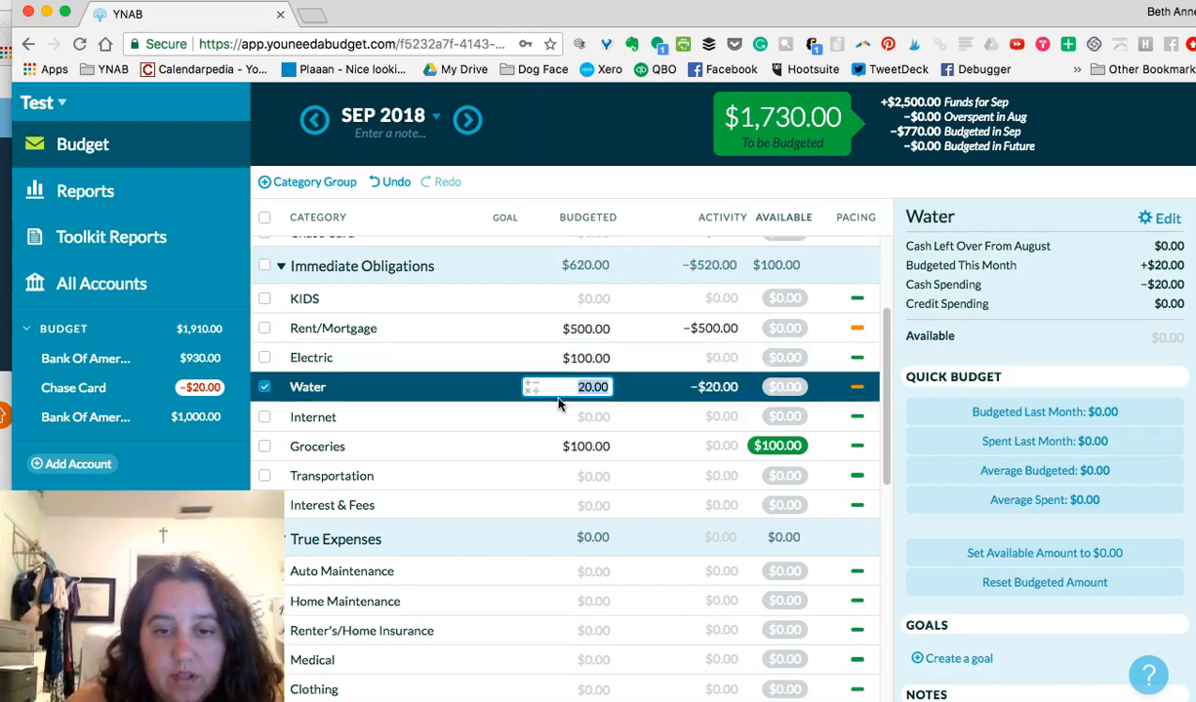
# Leave the Water amount as it is and budget $60 for Internet.
pyautogui.press('Return')
pyautogui.write('60')
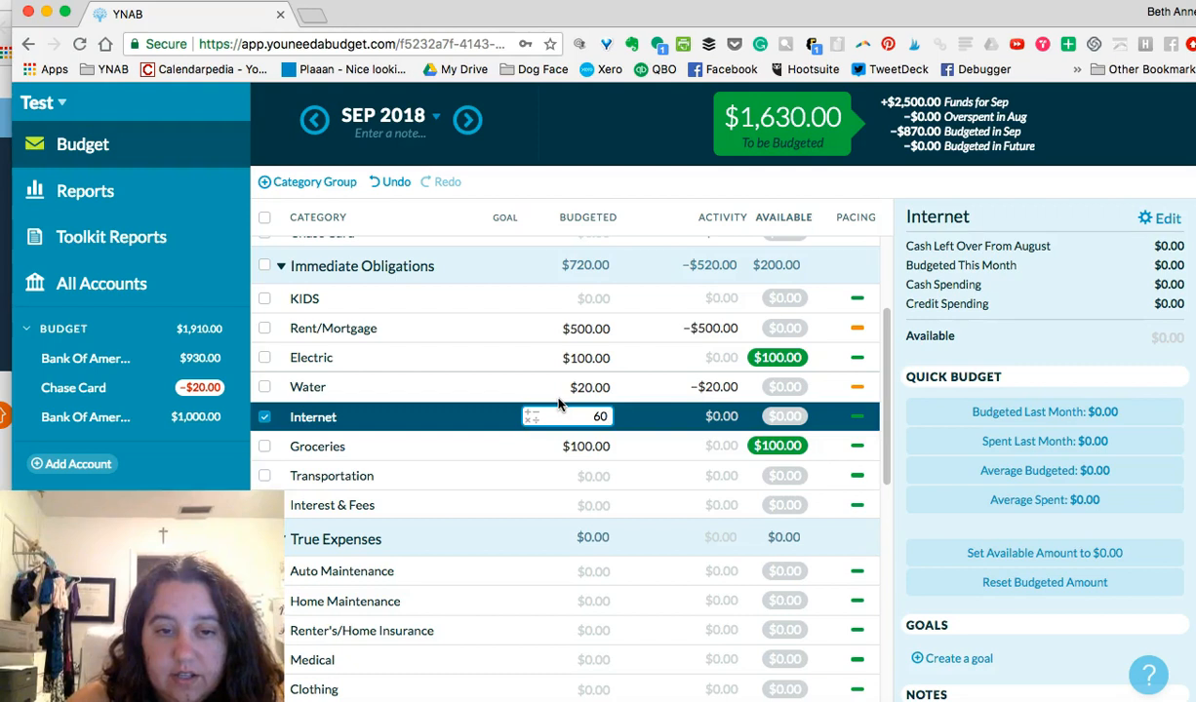
pyautogui.press('Return')
# Budget $100 for Transportation in the Immediate Obligations group.
pyautogui.click(507, 468)
pyautogui.scroll(-5, 515, 483)
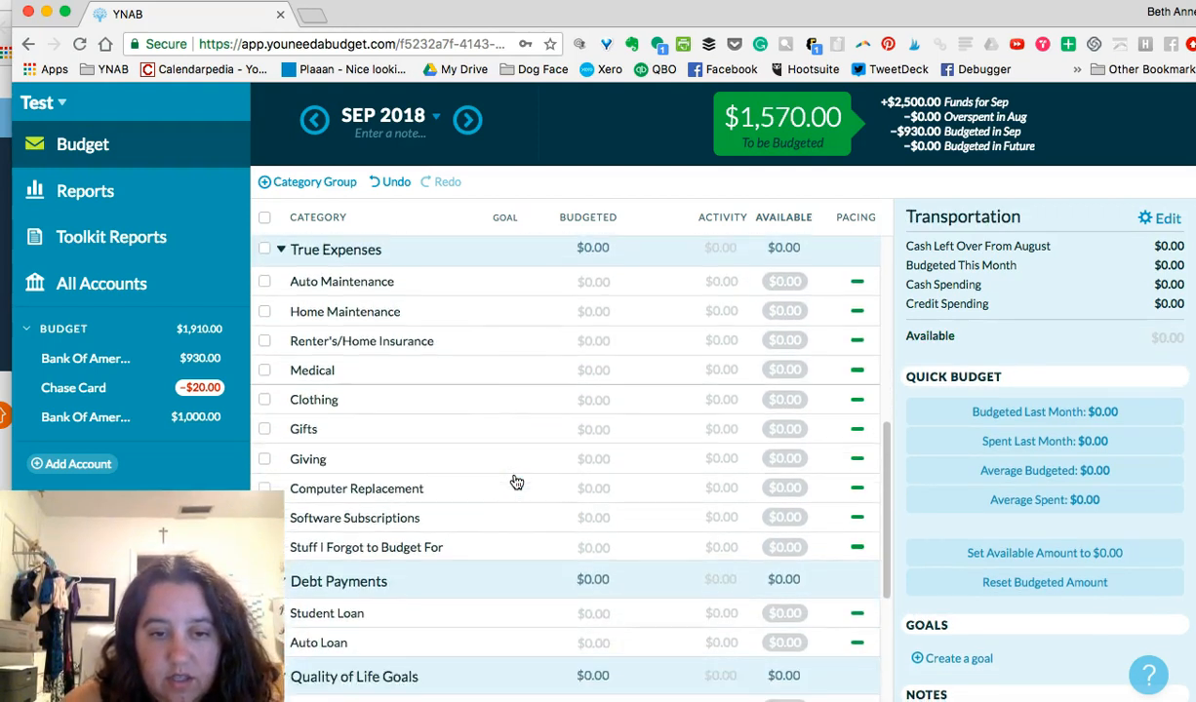
pyautogui.scroll(-3, 515, 483)
pyautogui.scroll(6, 515, 483)
pyautogui.click(363, 488)
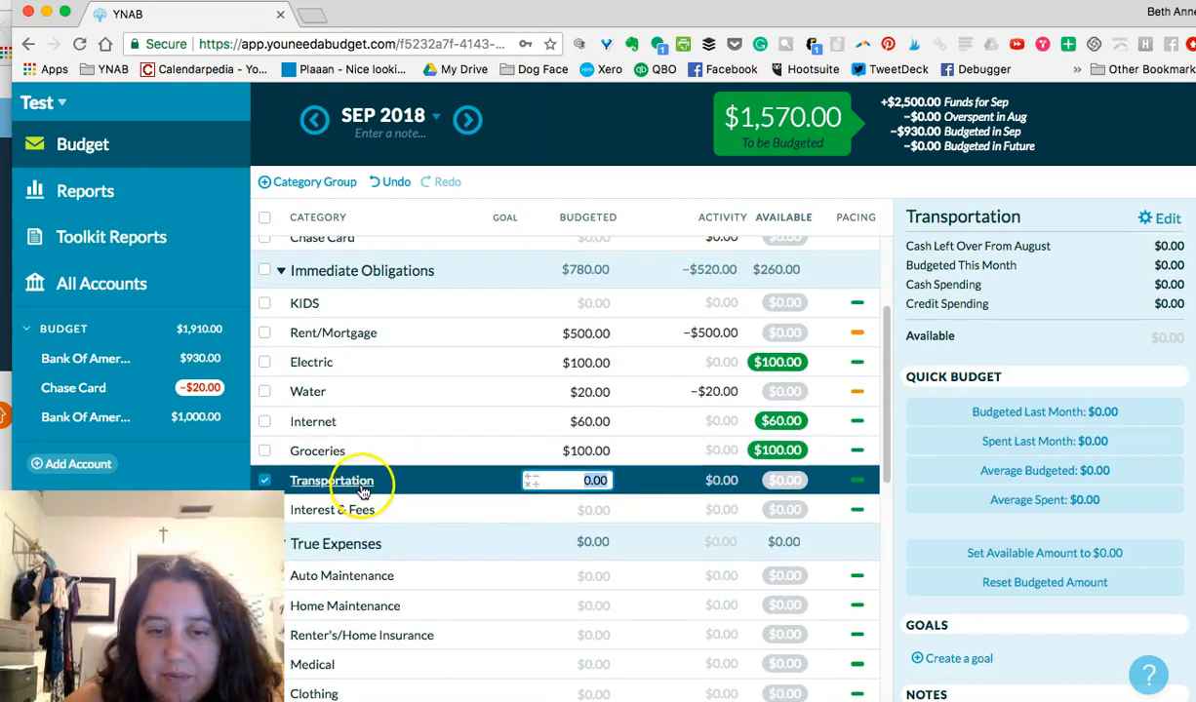
pyautogui.click(547, 480)
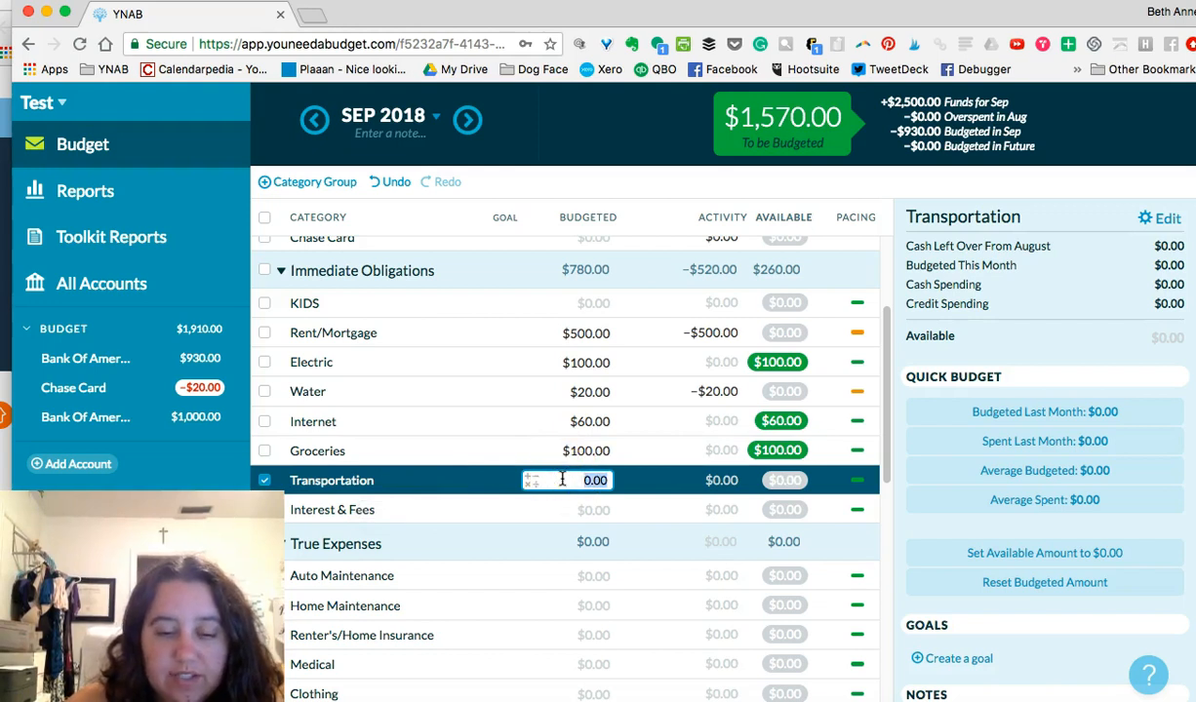
pyautogui.write('100')
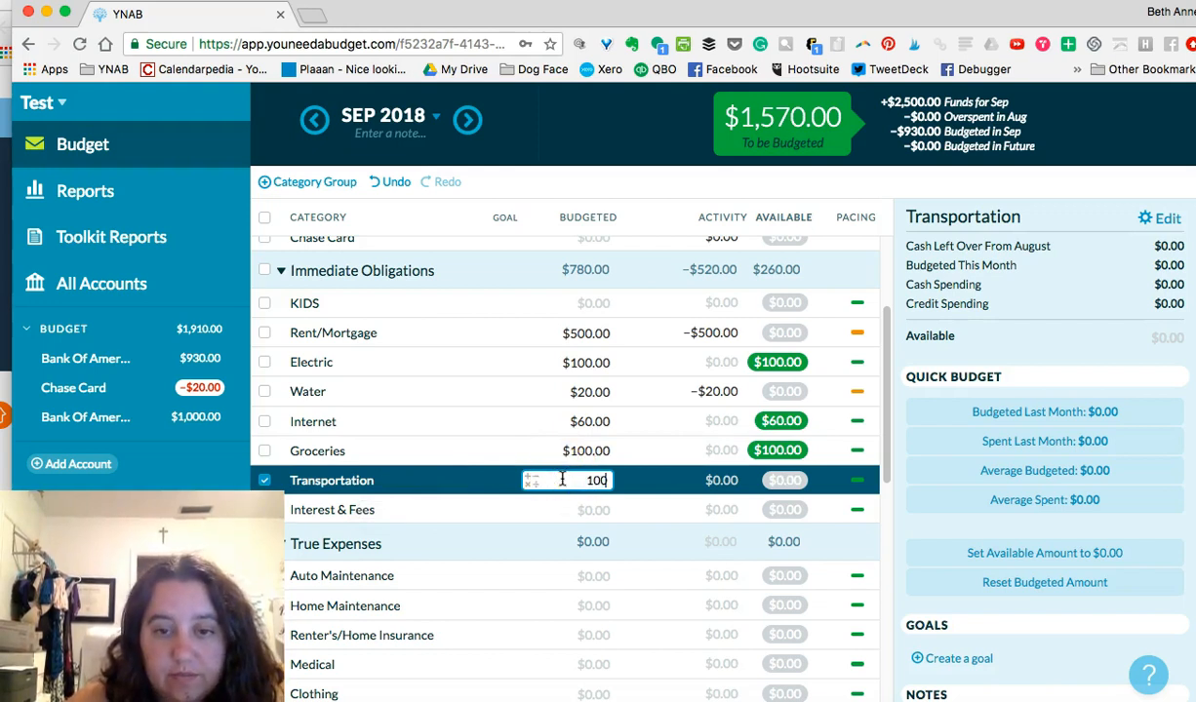
pyautogui.press('Return')
# Look through the True Expenses, Debt Payments and Quality of Life Goals categories for further amounts to budget.
pyautogui.scroll(-3, 563, 478)
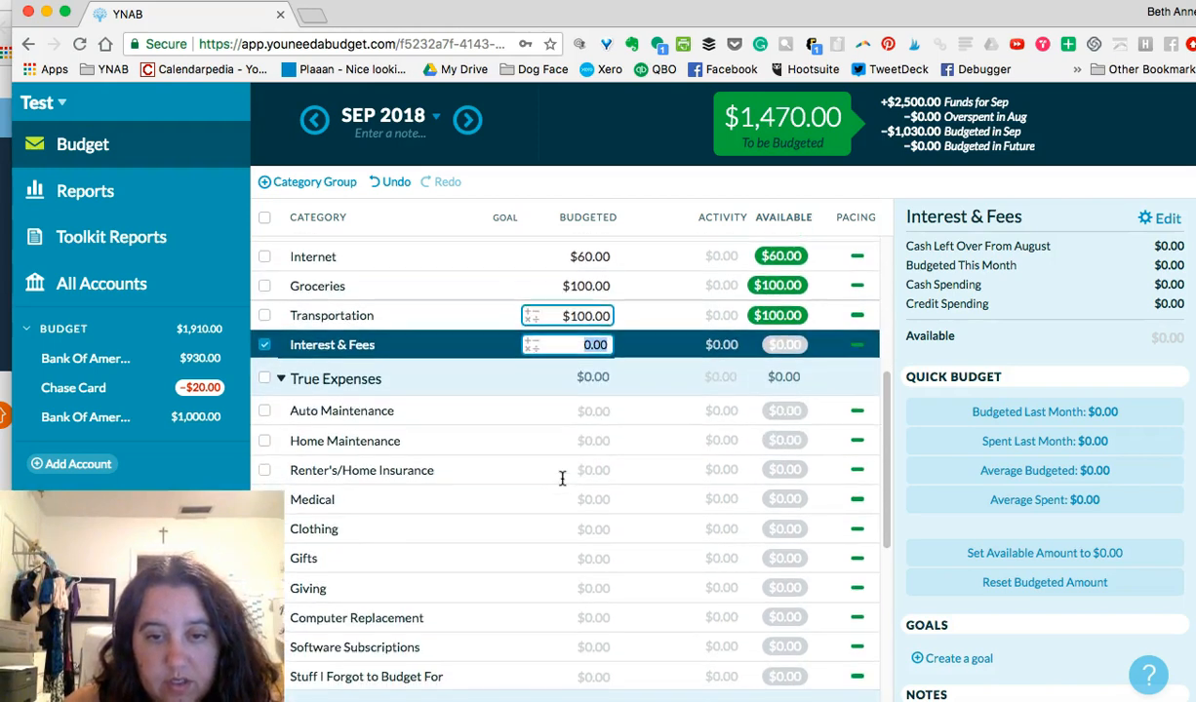
pyautogui.click(584, 418)
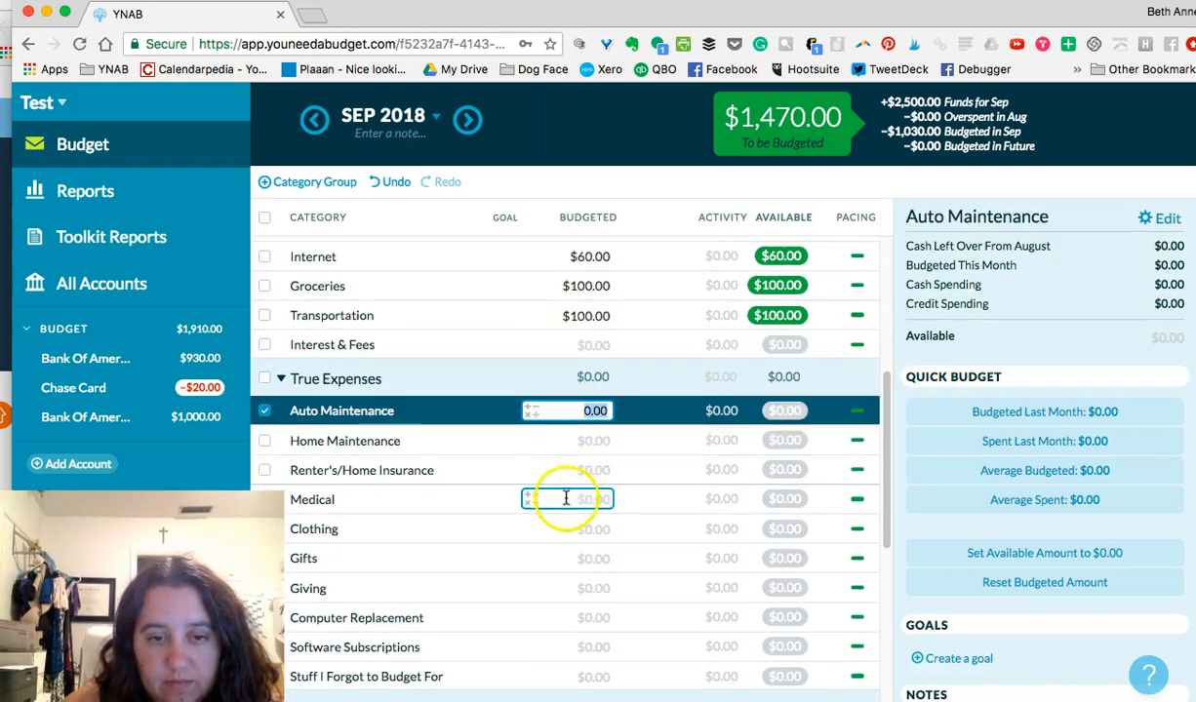
pyautogui.scroll(-2, 568, 507)
pyautogui.scroll(8, 567, 515)
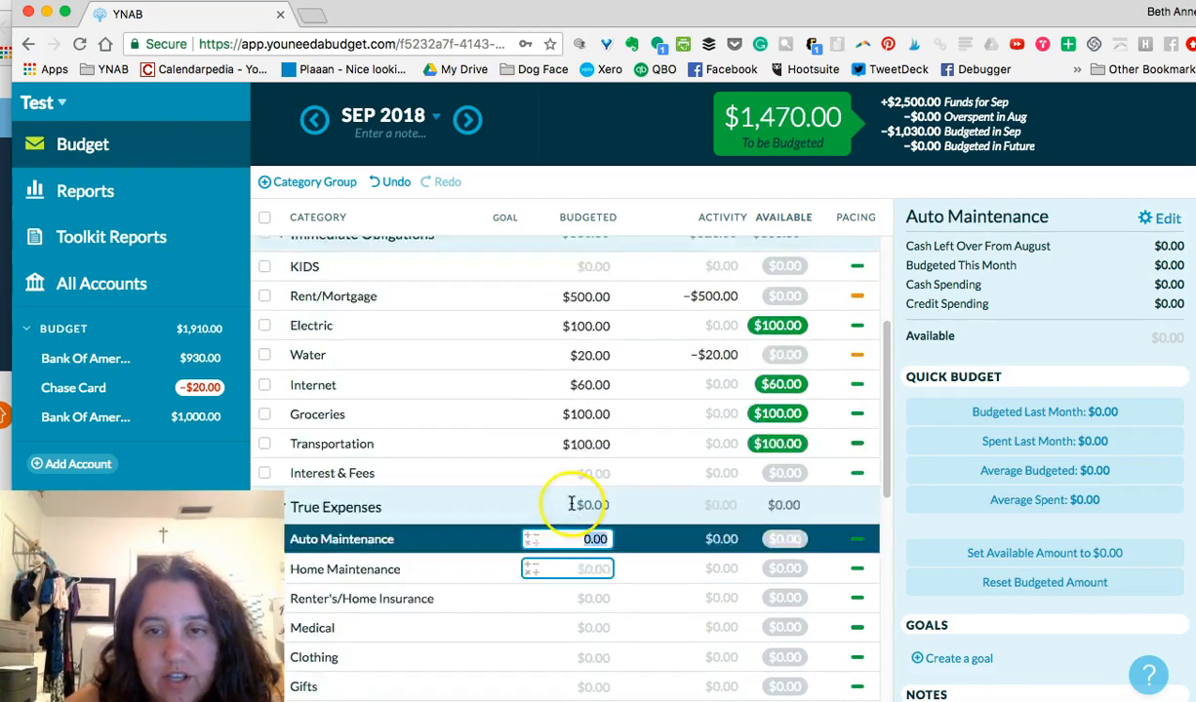
pyautogui.scroll(-9, 600, 408)
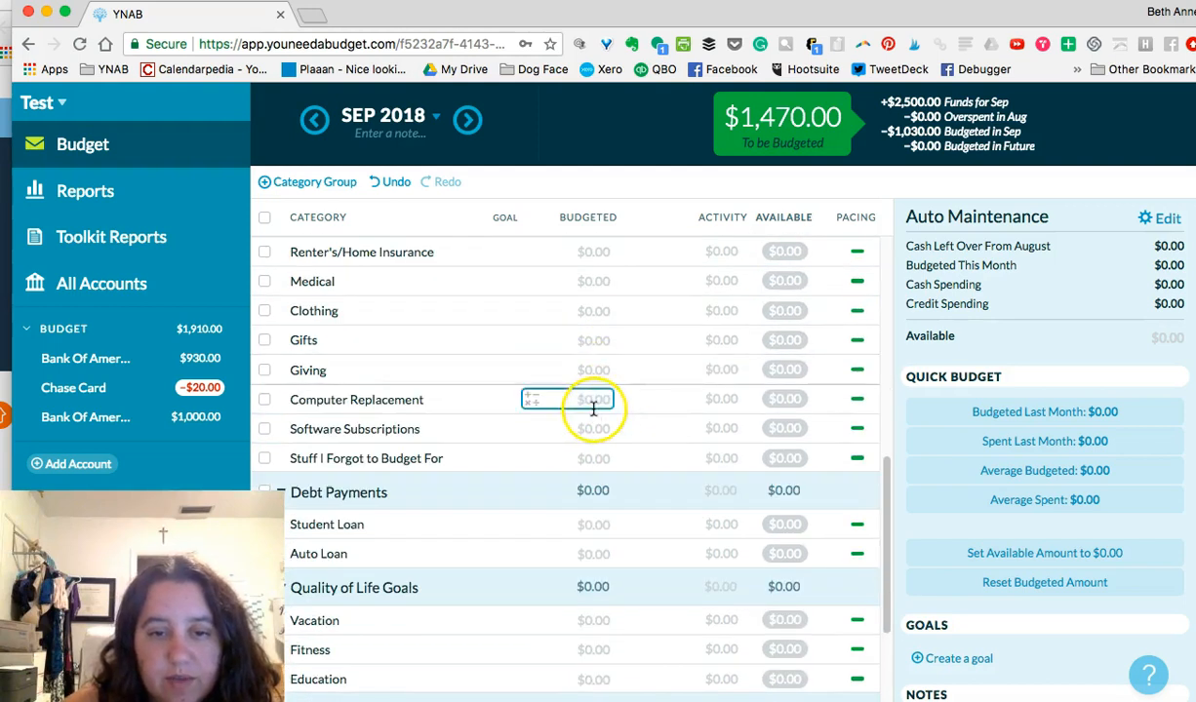
pyautogui.click(597, 427)
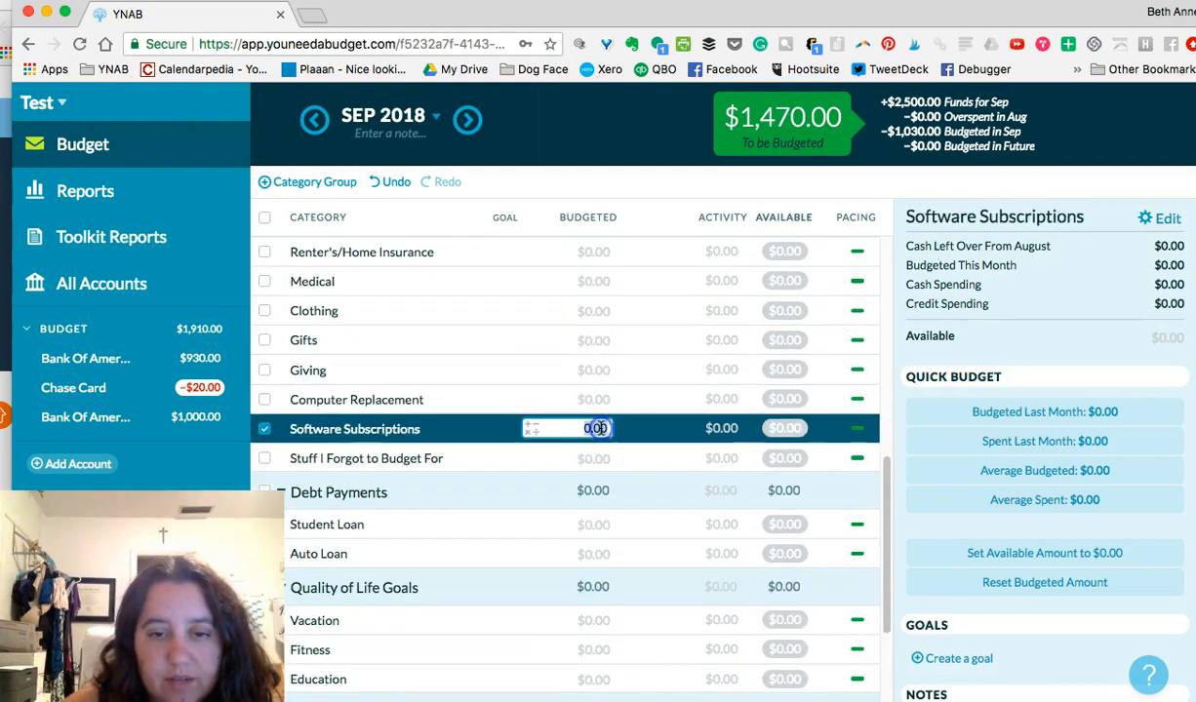
pyautogui.click(595, 524)
pyautogui.scroll(-3, 604, 617)
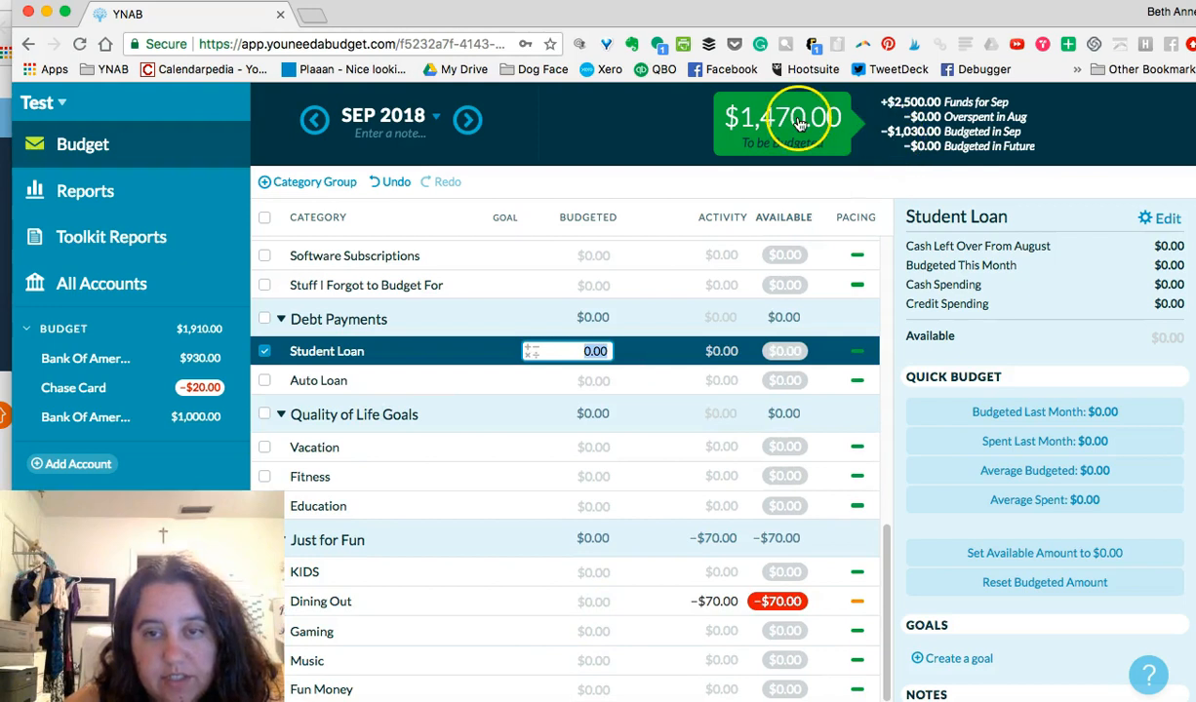
# Budget $200 for Dining Out in the Just for Fun group to cover its overspending.
pyautogui.click(580, 602)
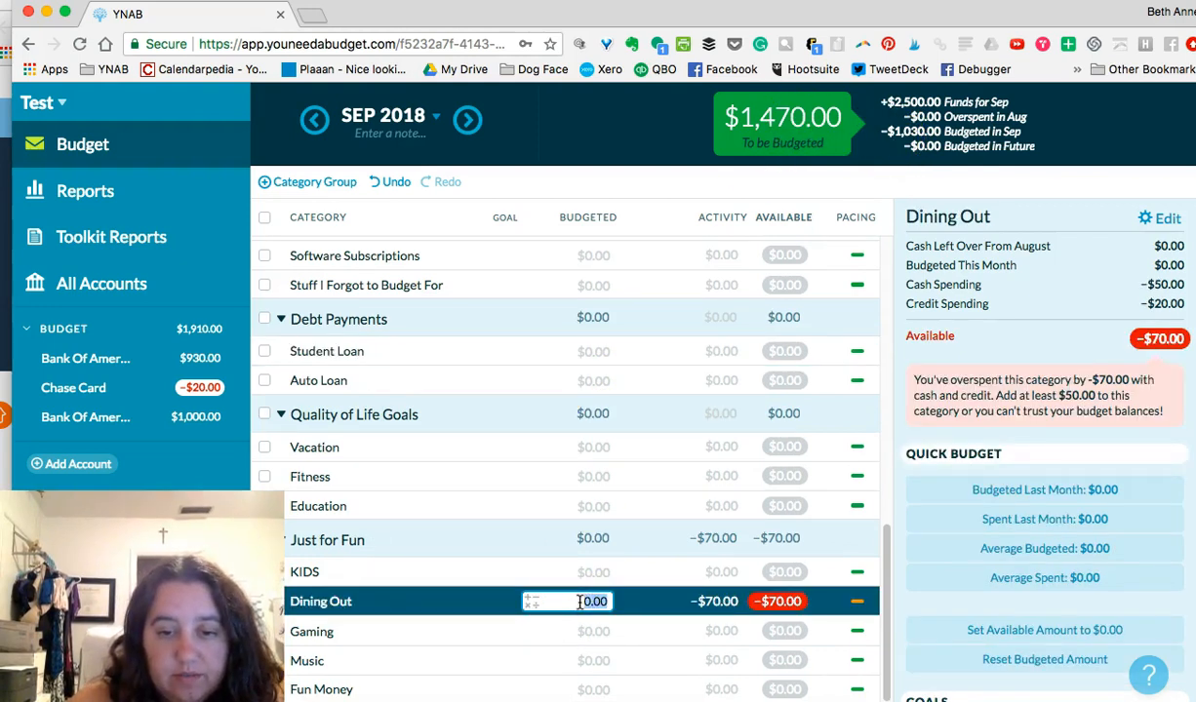
pyautogui.press('Return')
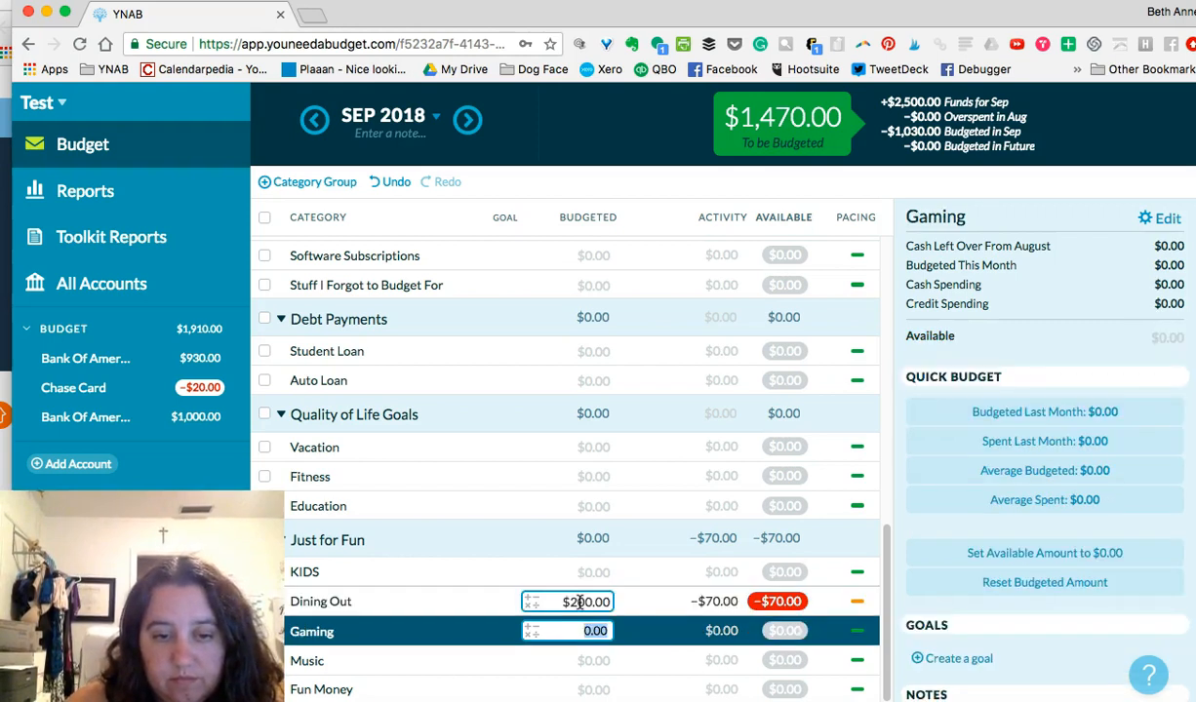
pyautogui.press('Return')
pyautogui.press('Return')
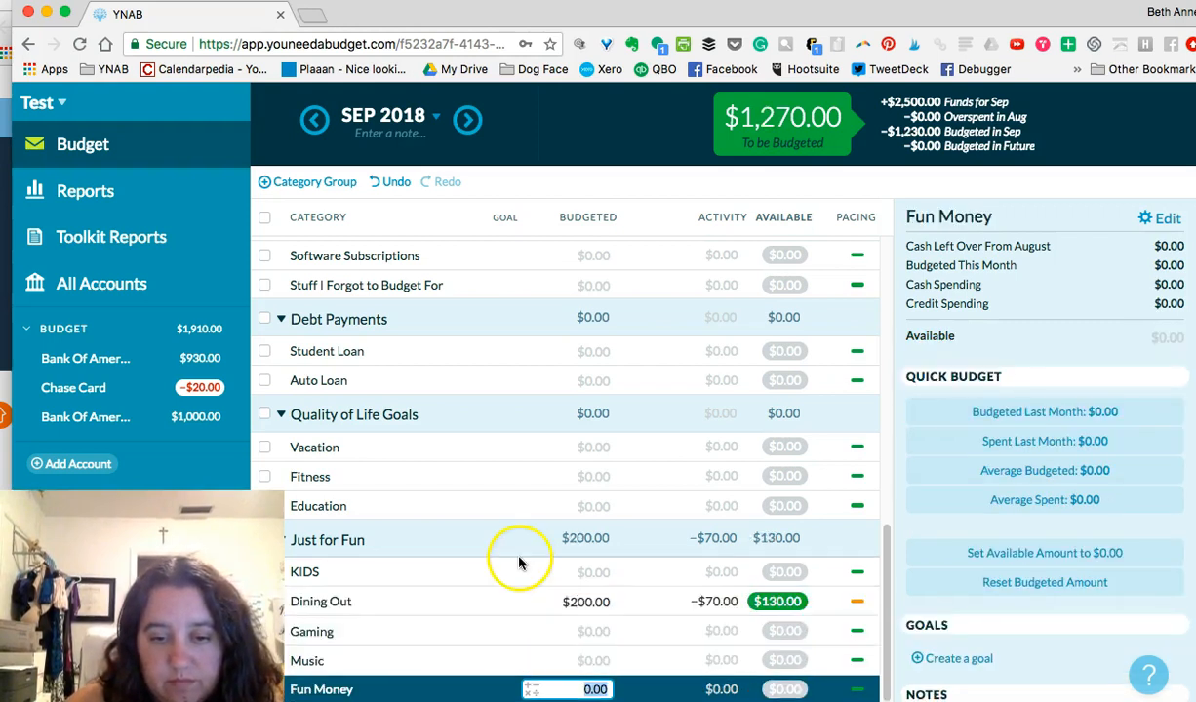
# Review the September categories from Just for Fun back up to KIDS for expenses without a fitting category.
pyautogui.click(338, 693)
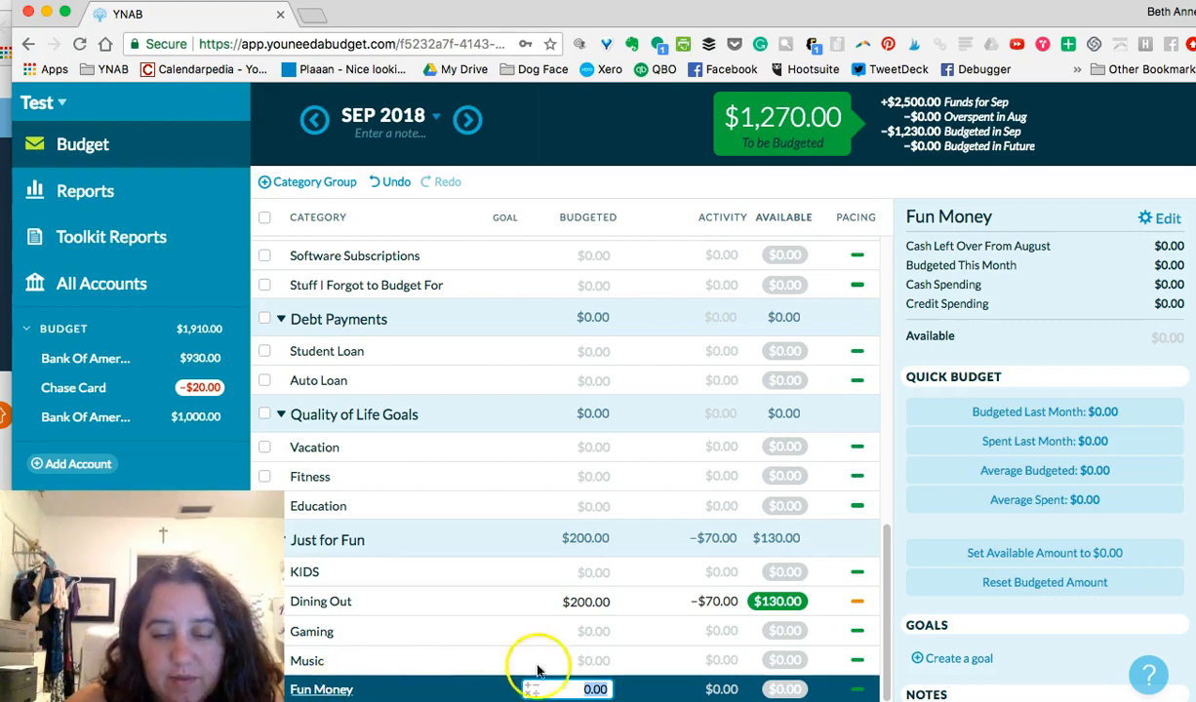
pyautogui.click(566, 656)
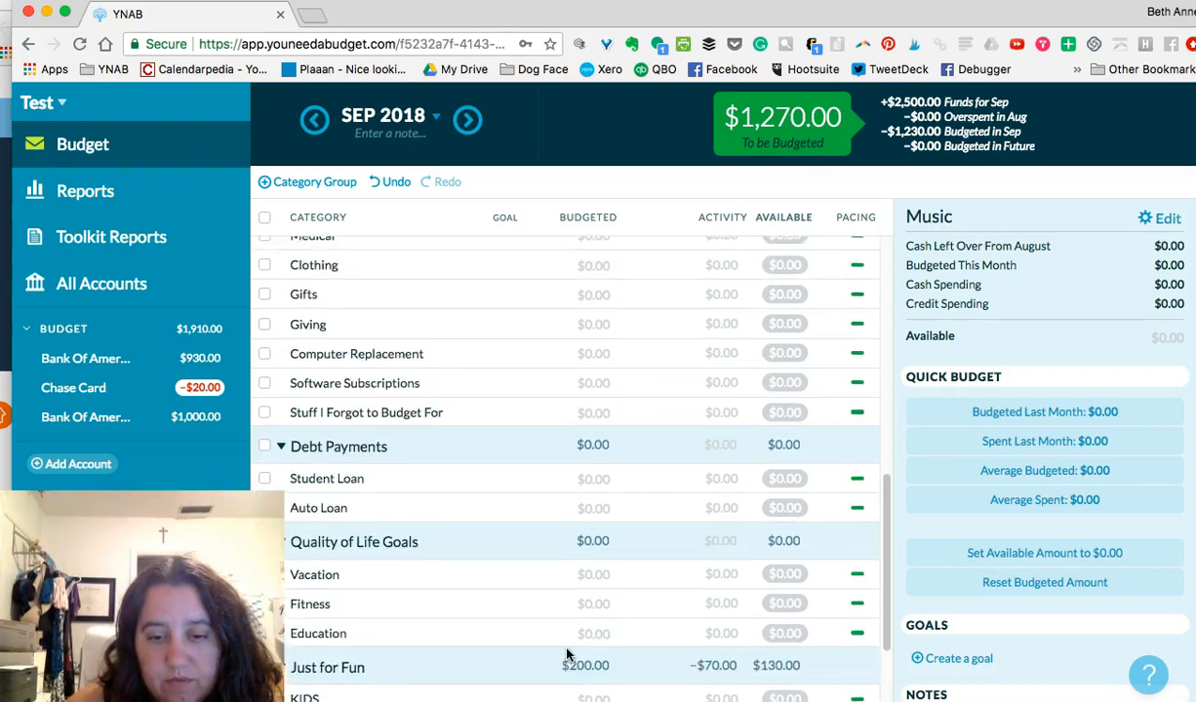
pyautogui.click(558, 689)
pyautogui.click(601, 502)
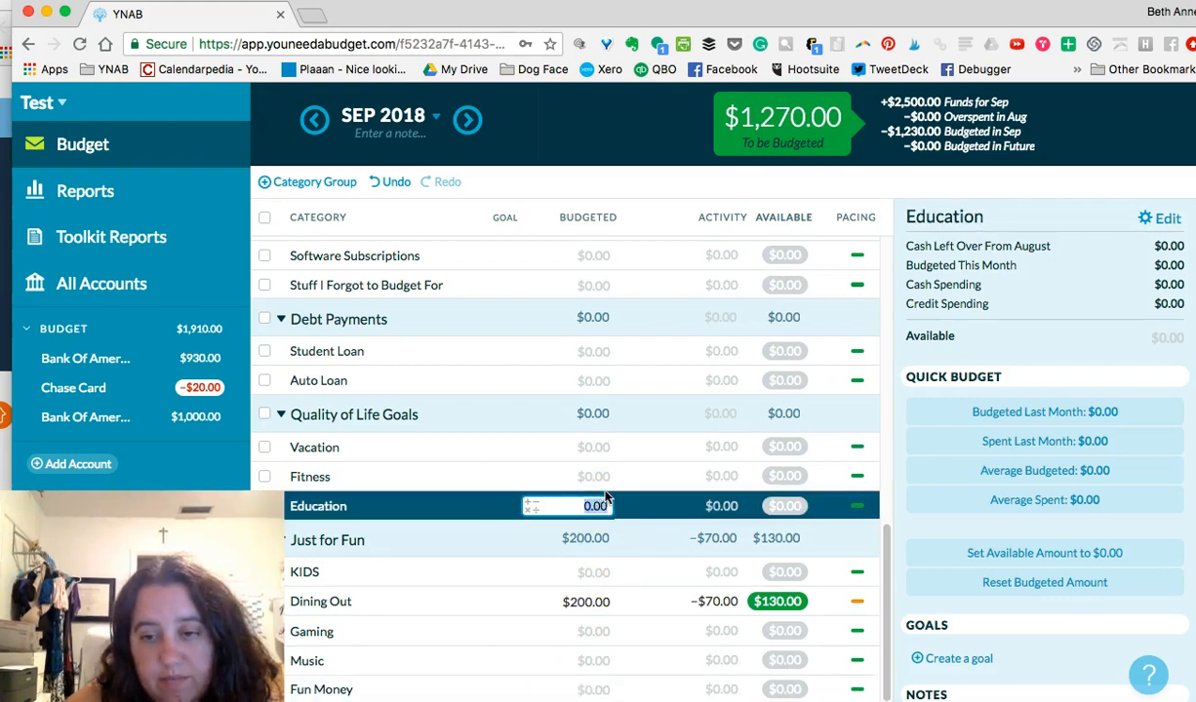
pyautogui.scroll(2, 605, 499)
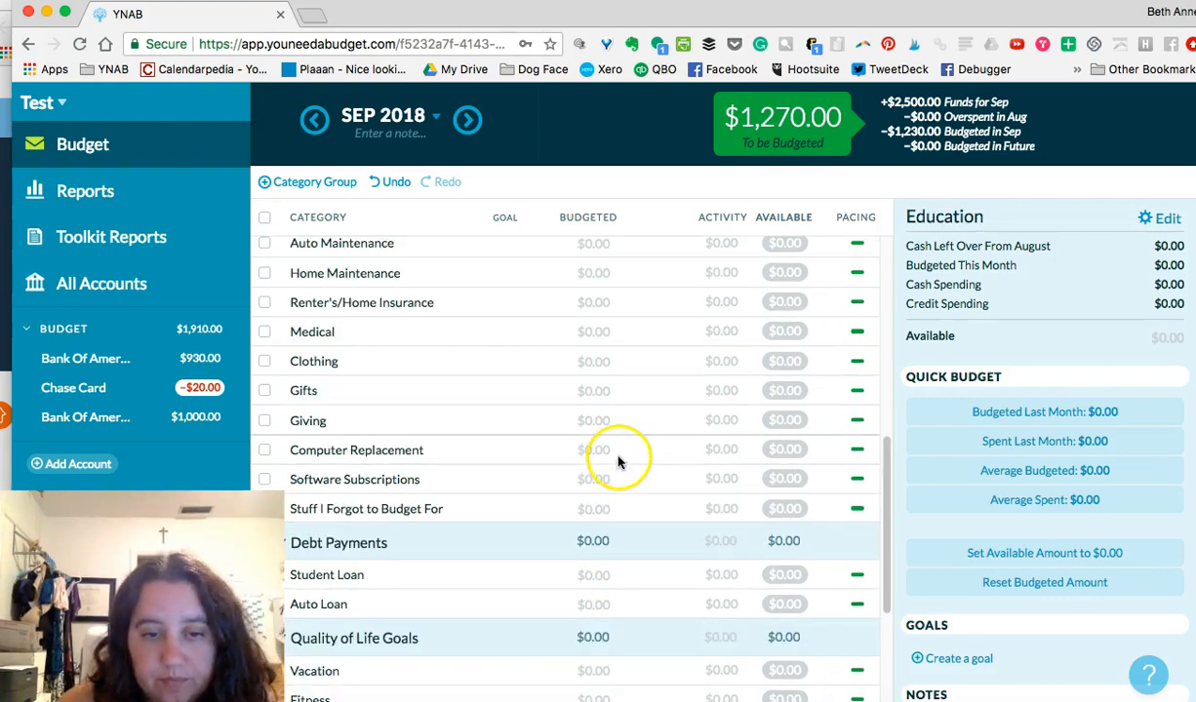
pyautogui.scroll(5, 599, 421)
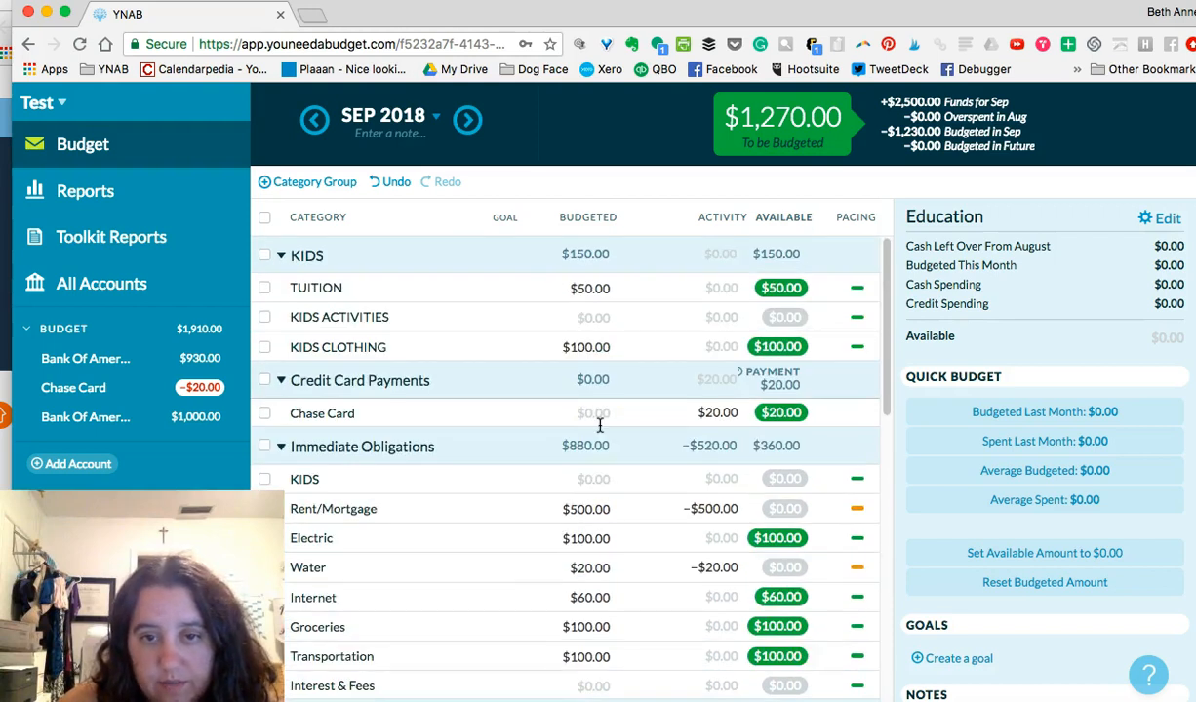
pyautogui.scroll(-3, 599, 423)
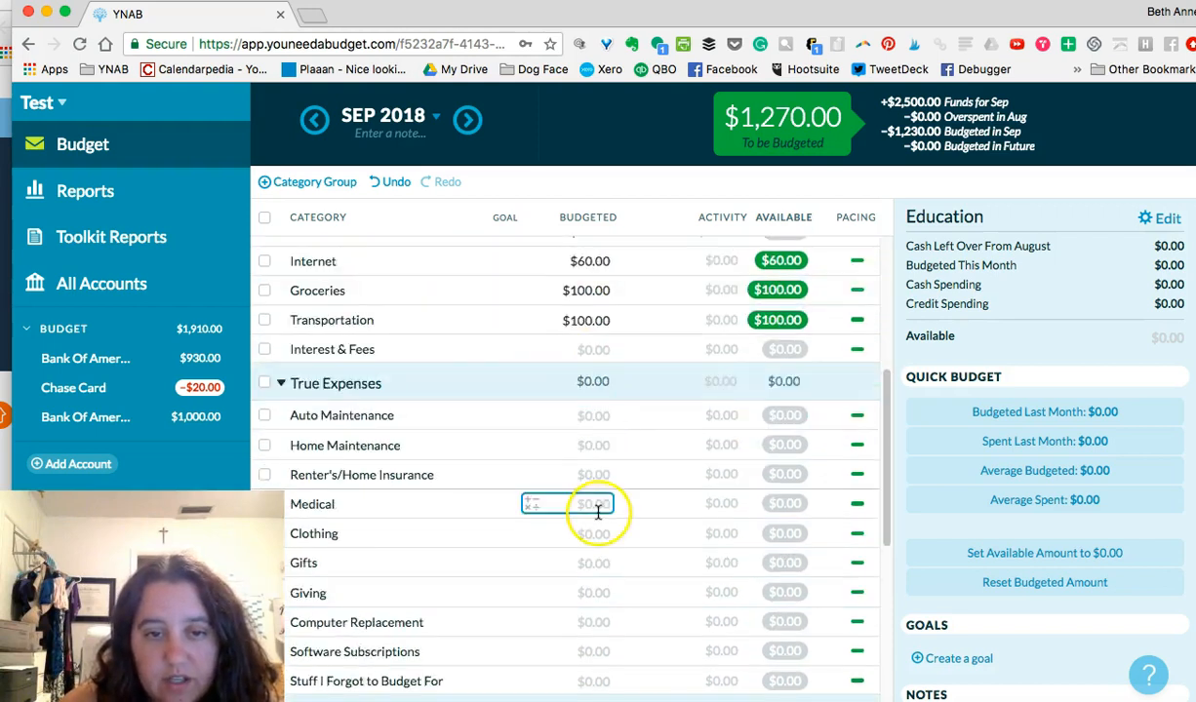
pyautogui.scroll(-3, 598, 512)
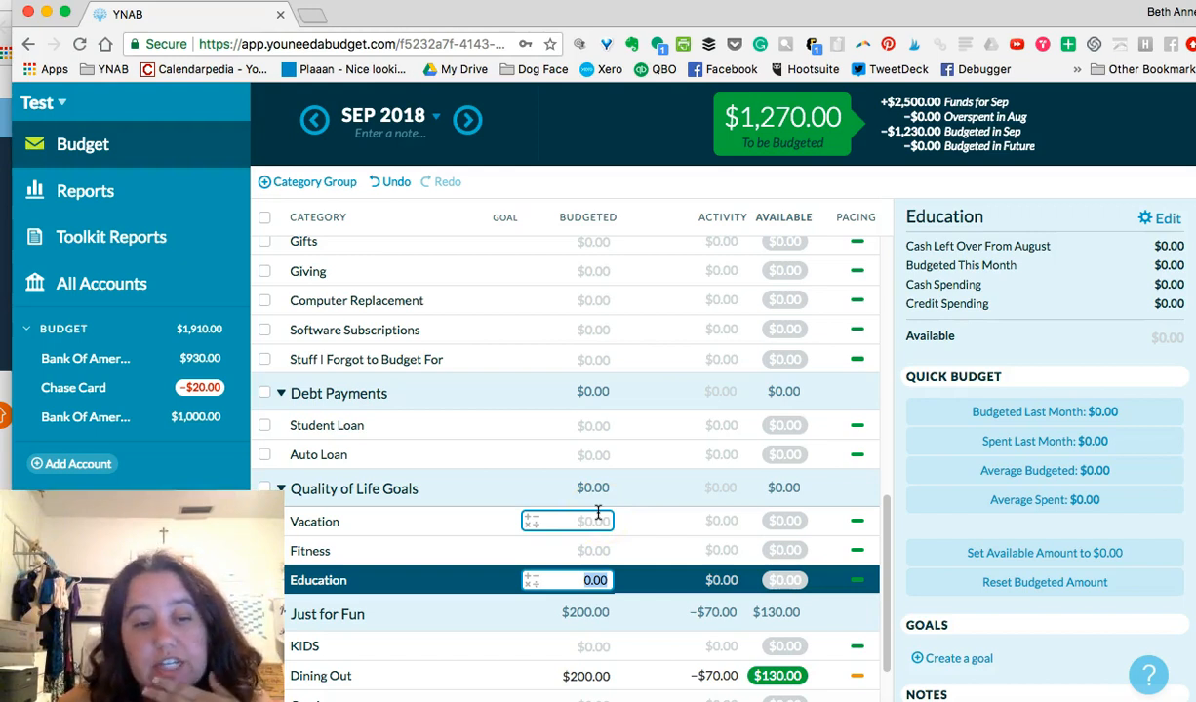
pyautogui.scroll(7, 598, 510)
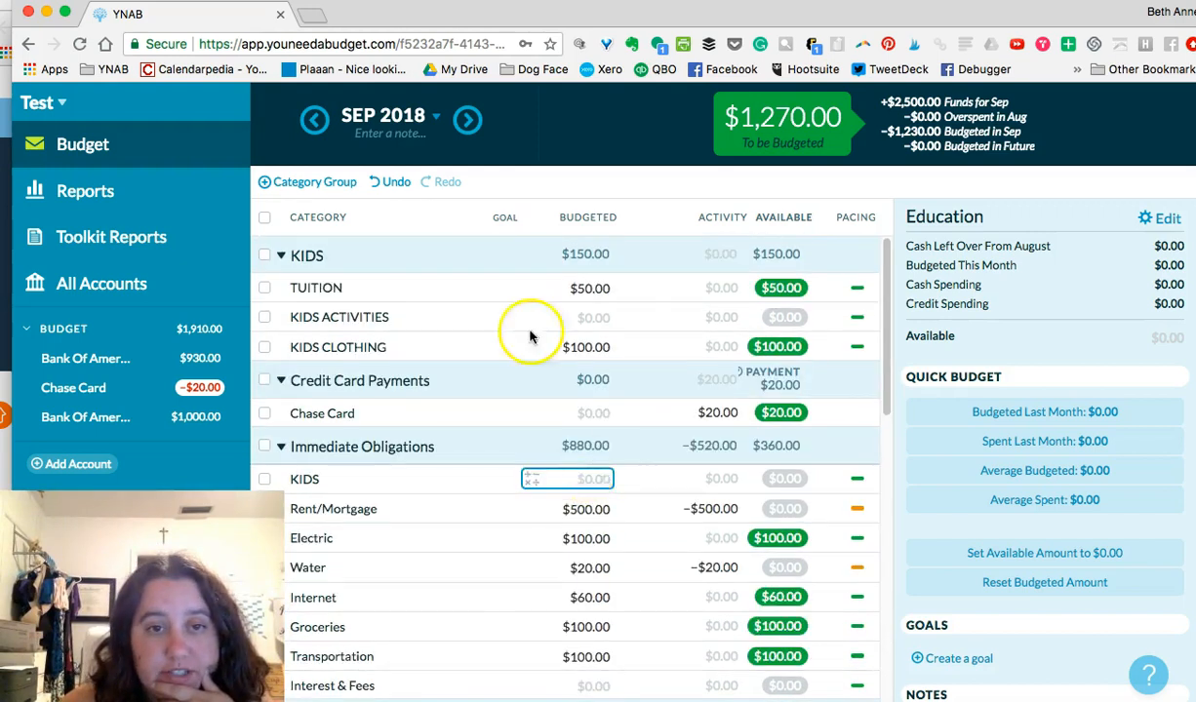
# Add a category group named YEARLY EXPENSES to the budget.
pyautogui.click(303, 182)
pyautogui.write('YE')
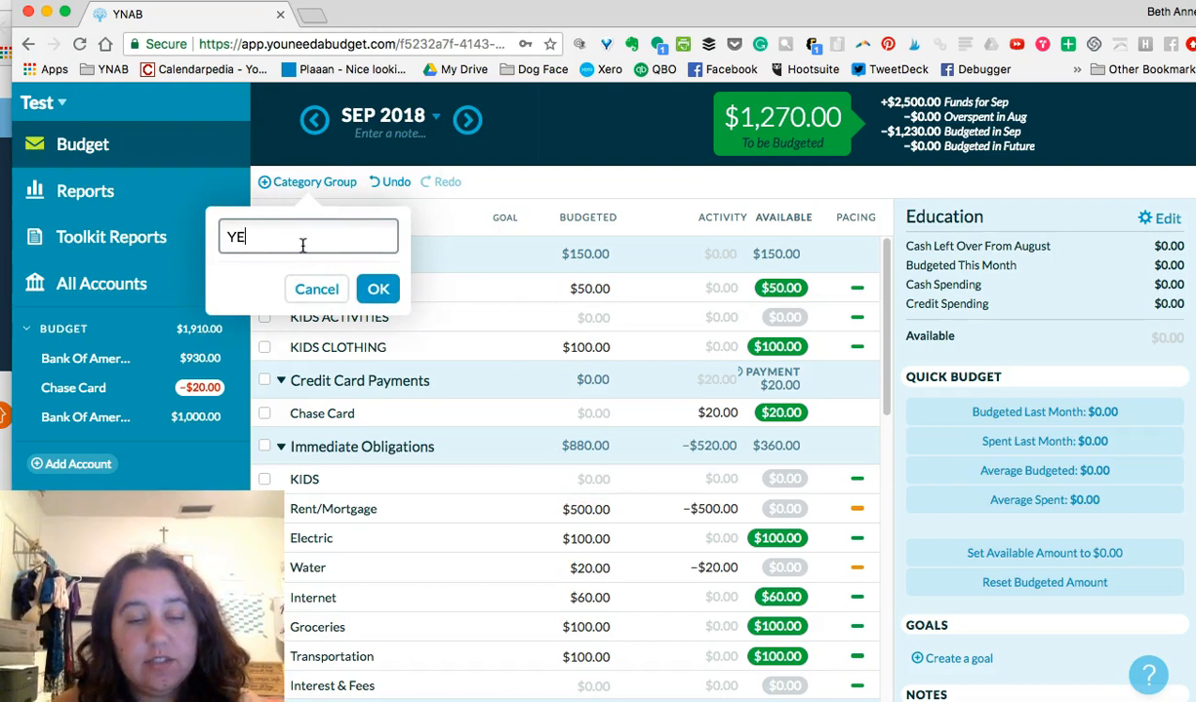
pyautogui.write('ARLY EXPENSES')
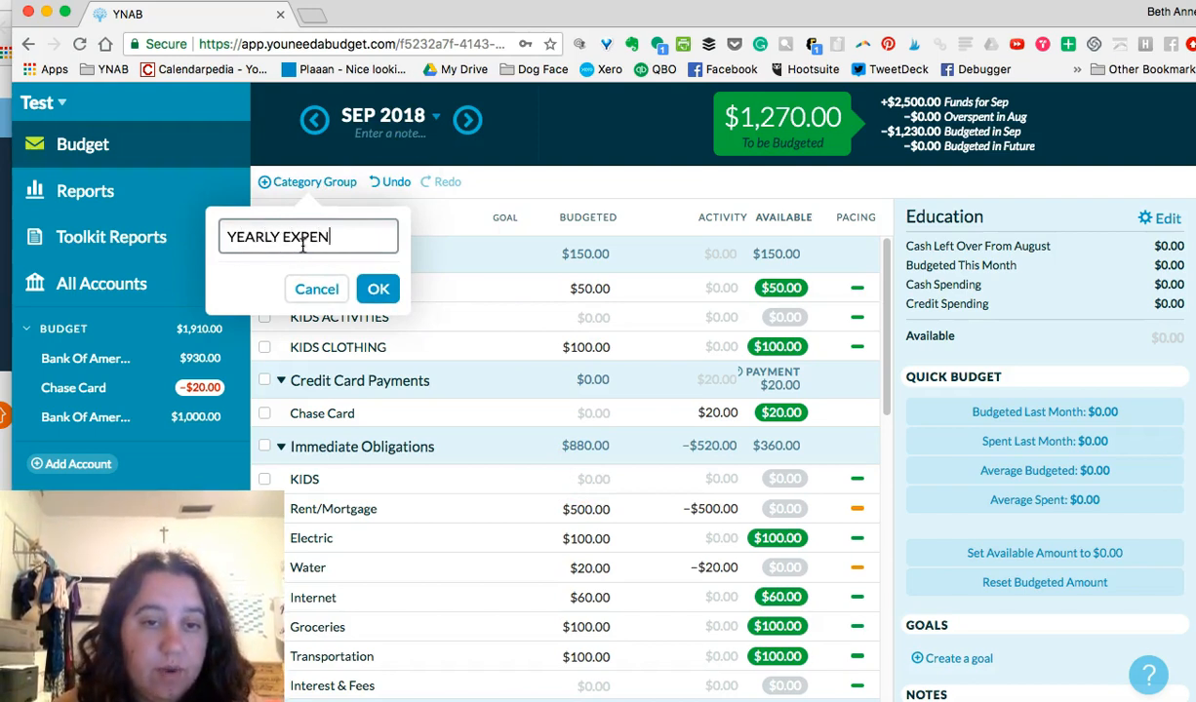
pyautogui.click(378, 289)
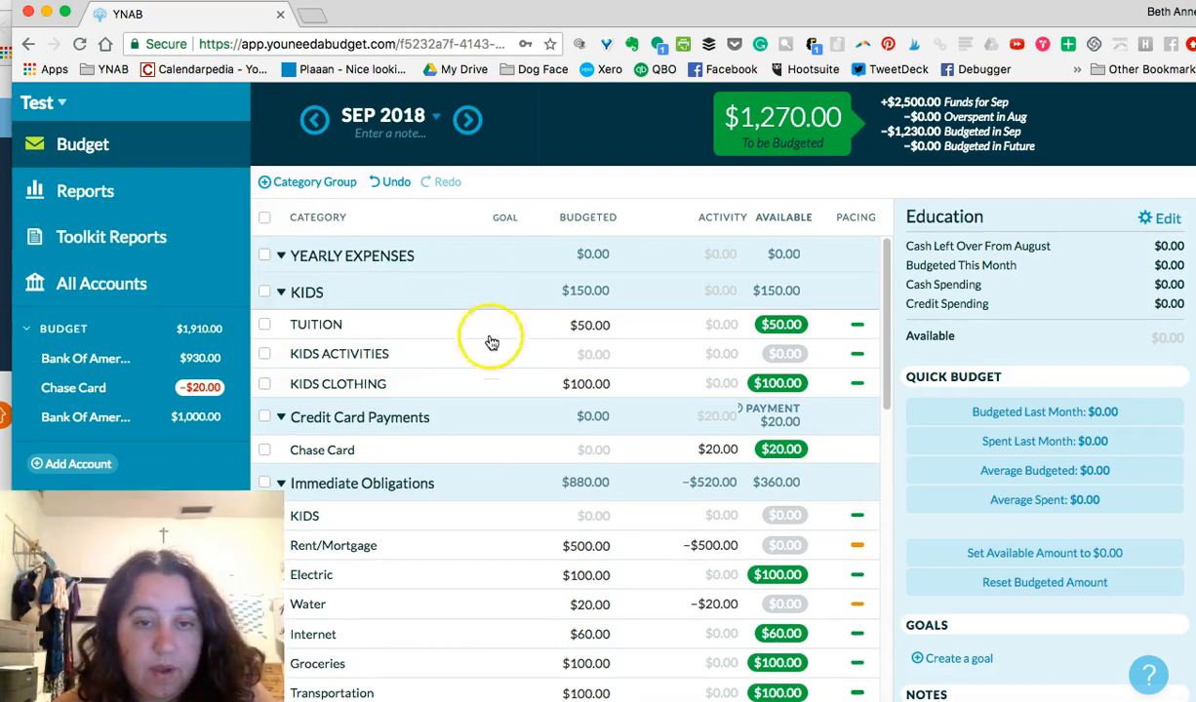
pyautogui.click(314, 182)
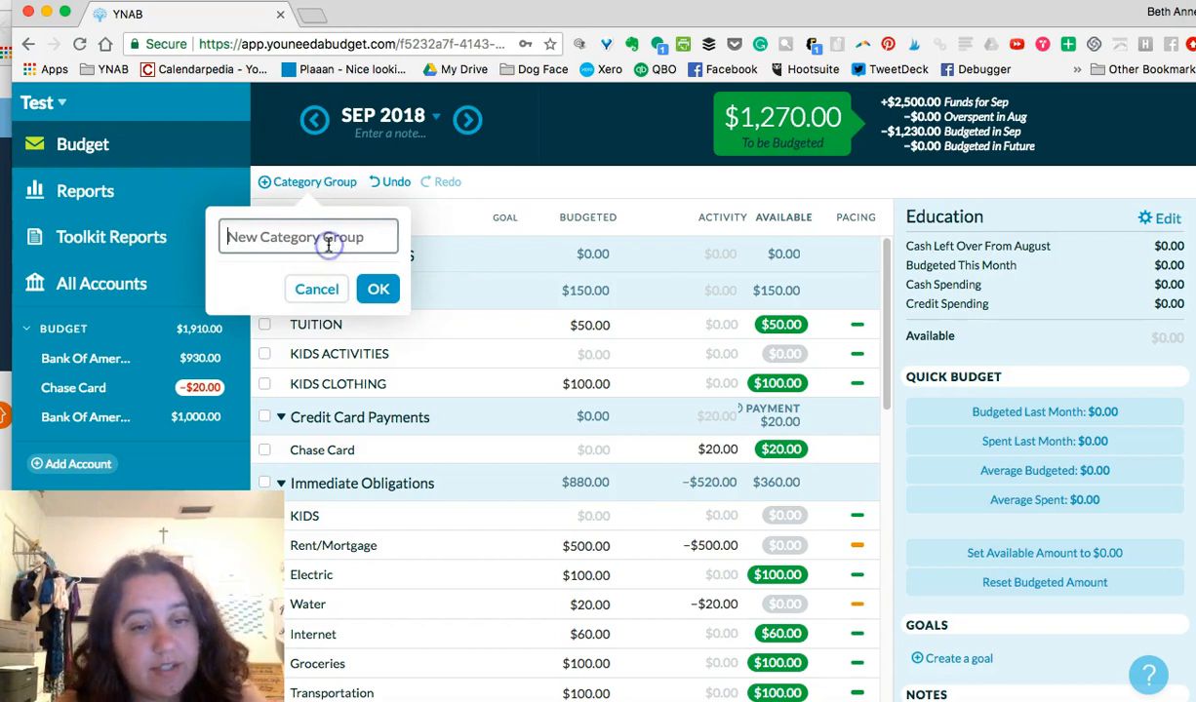
pyautogui.write('CAR REG')
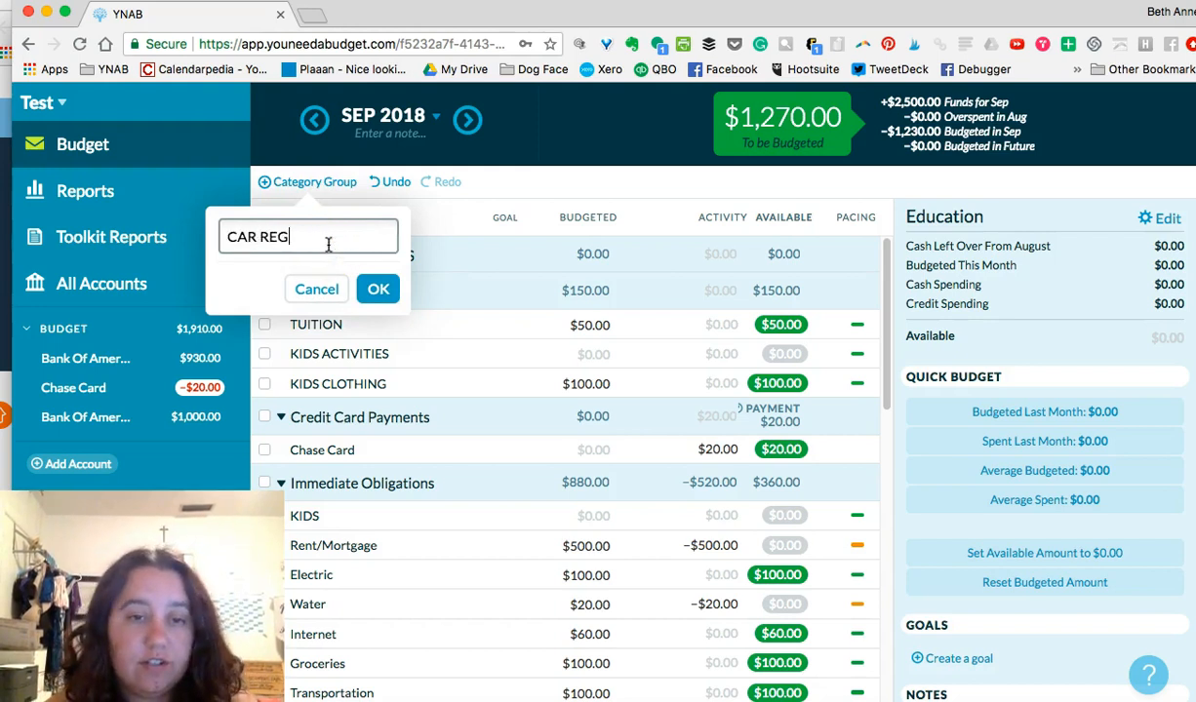
pyautogui.write('ISTRATION')
pyautogui.press('Return')
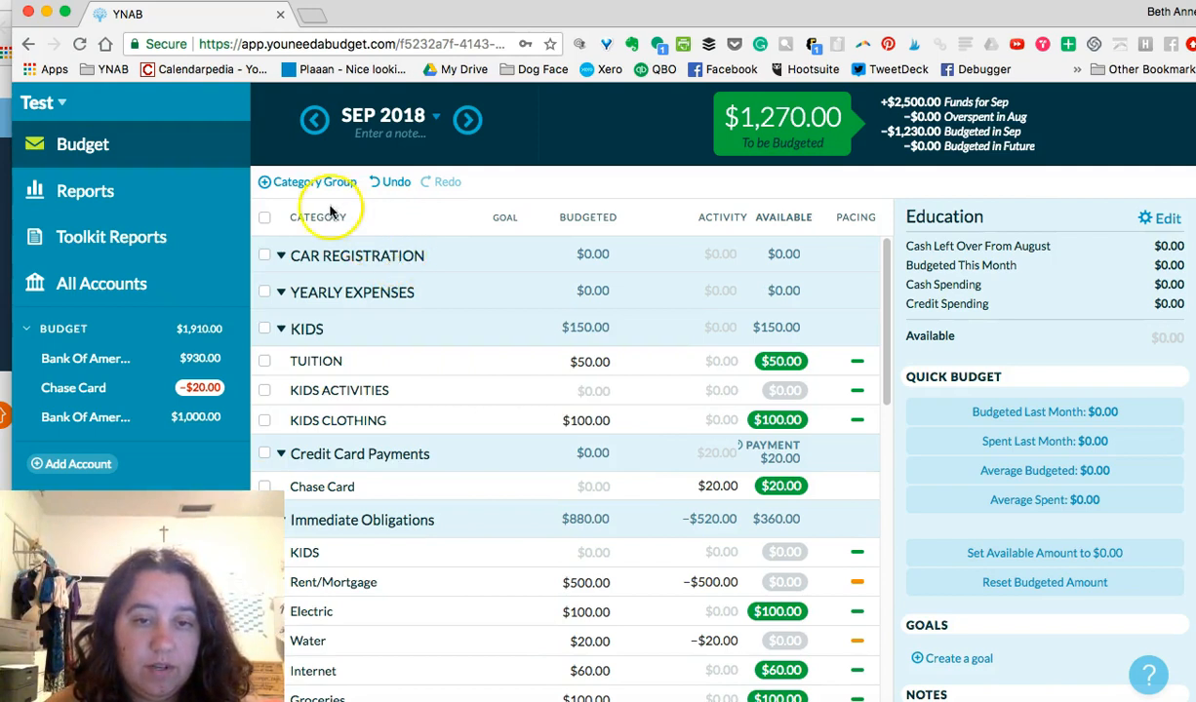
pyautogui.click(412, 258)
pyautogui.click(266, 357)
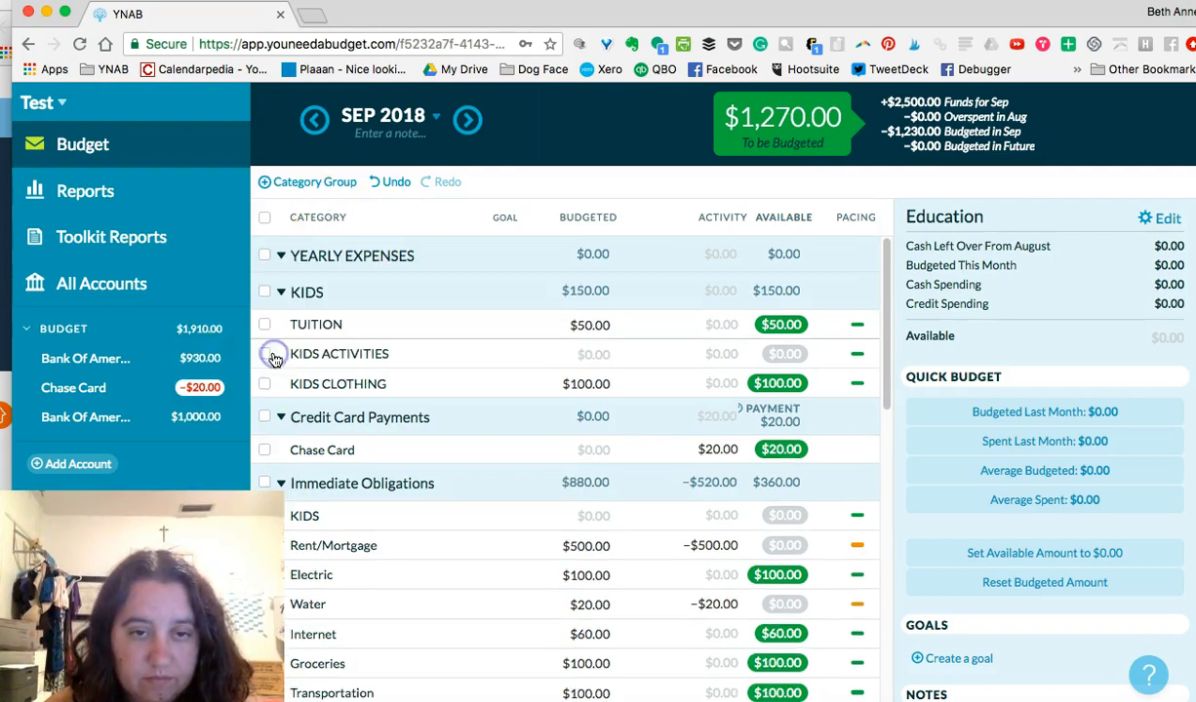
# Add a CAR REGISTRATION category to the YEARLY EXPENSES group.
pyautogui.click(431, 256)
pyautogui.write('CAR ')
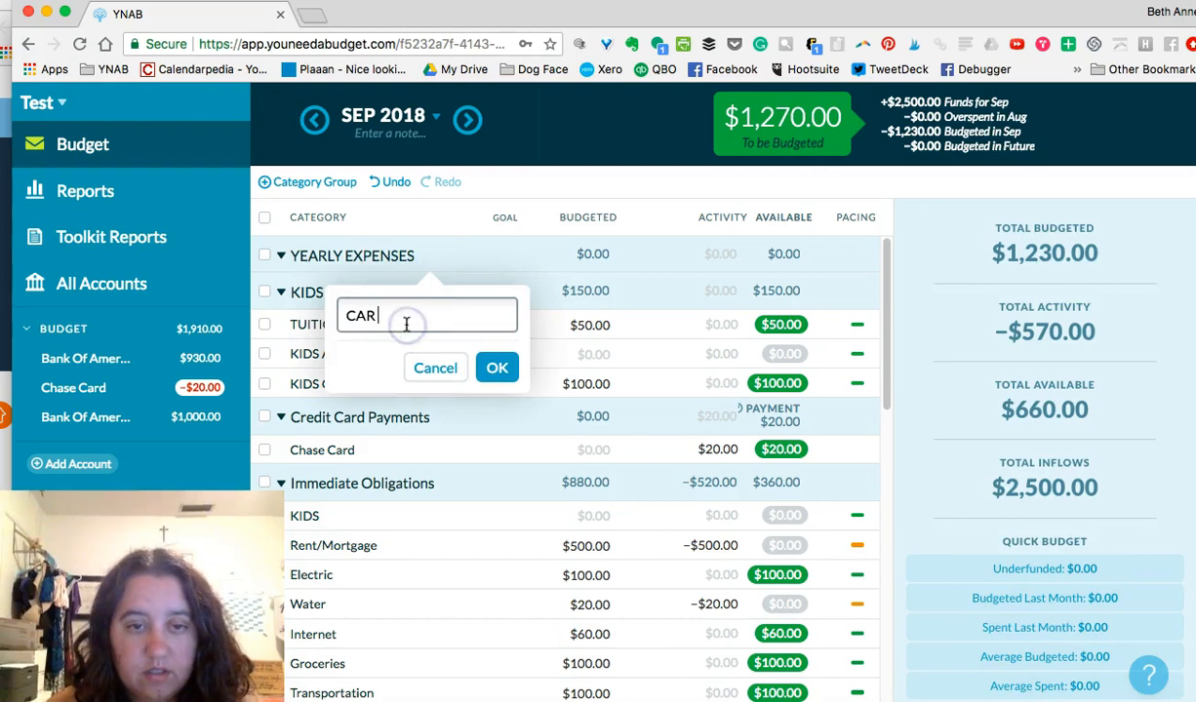
pyautogui.write('REGISTRATION')
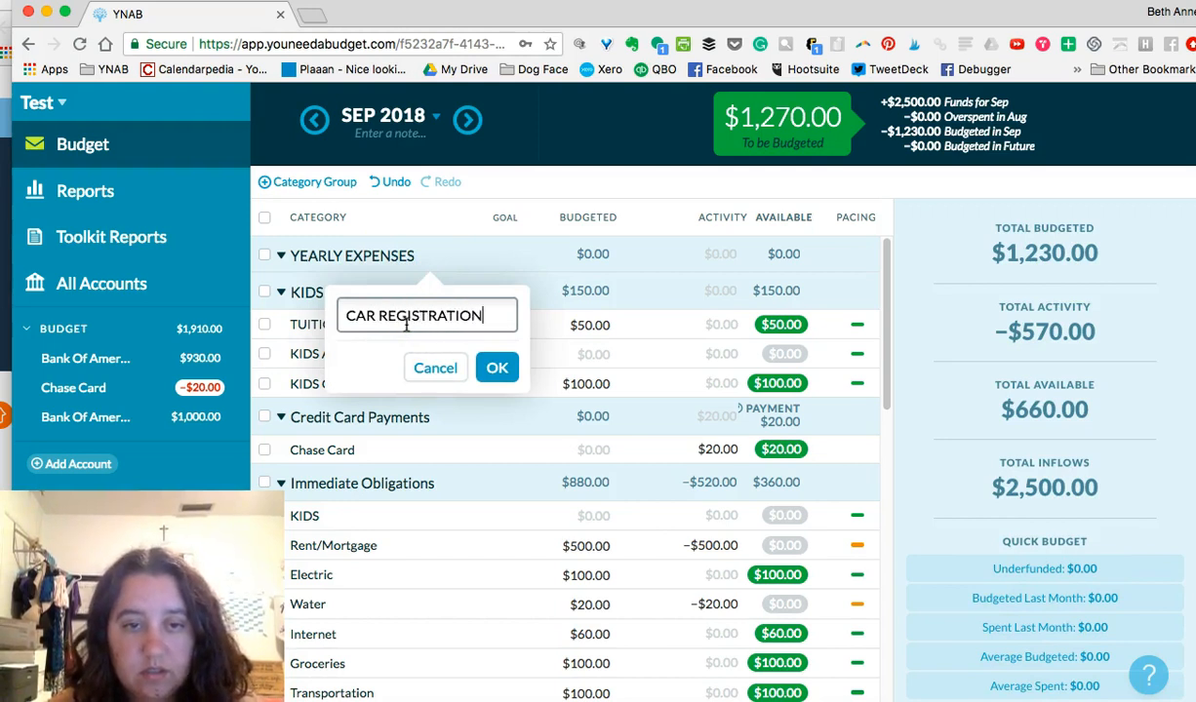
pyautogui.press('Return')
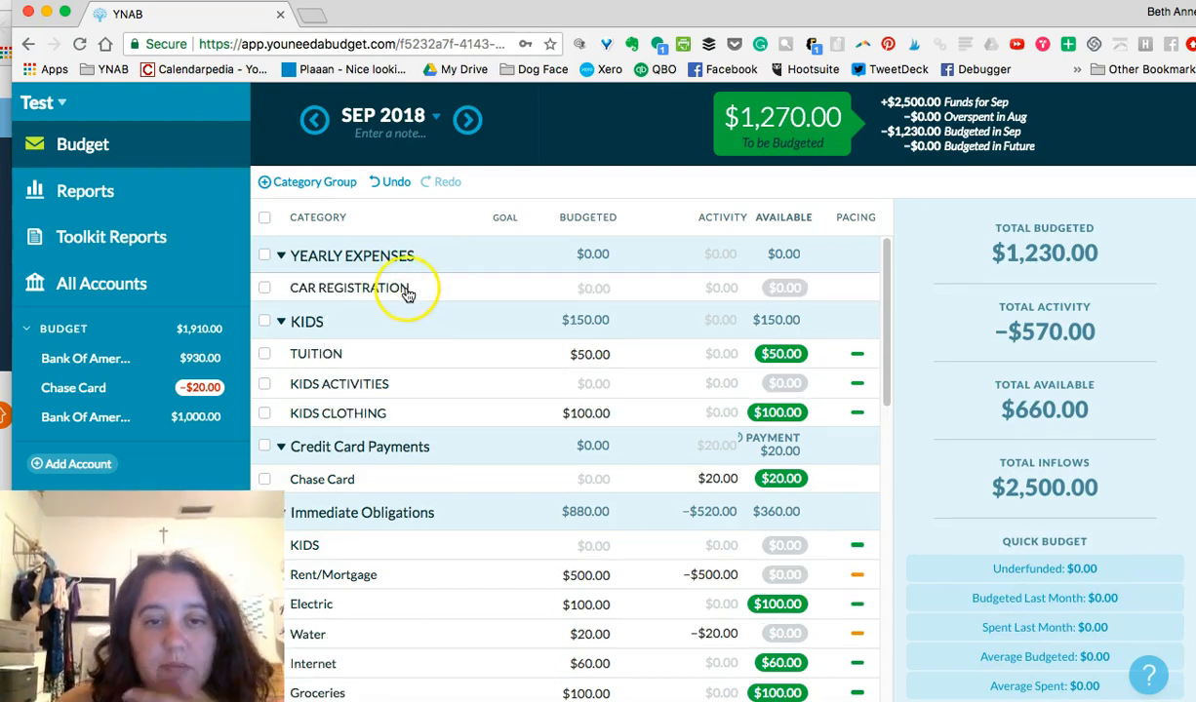
pyautogui.click(404, 291)
pyautogui.click(373, 295)
pyautogui.click(485, 393)
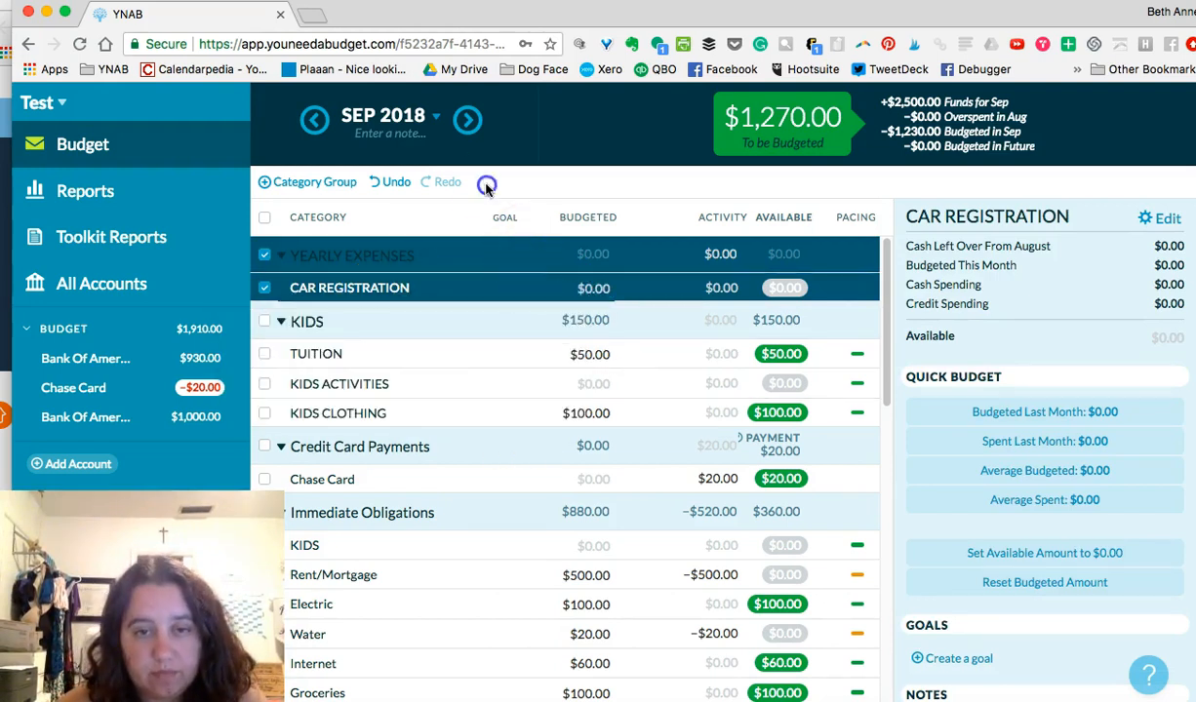
pyautogui.click(266, 288)
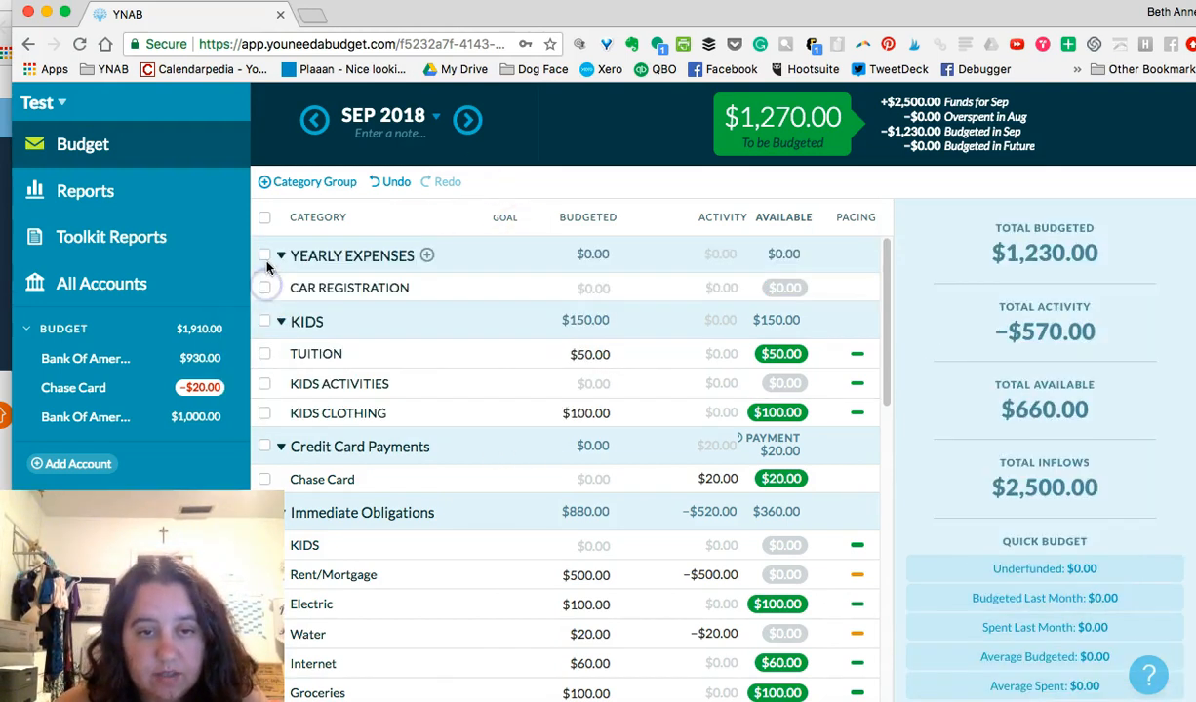
# Start creating a goal for the CAR REGISTRATION category.
pyautogui.click(360, 292)
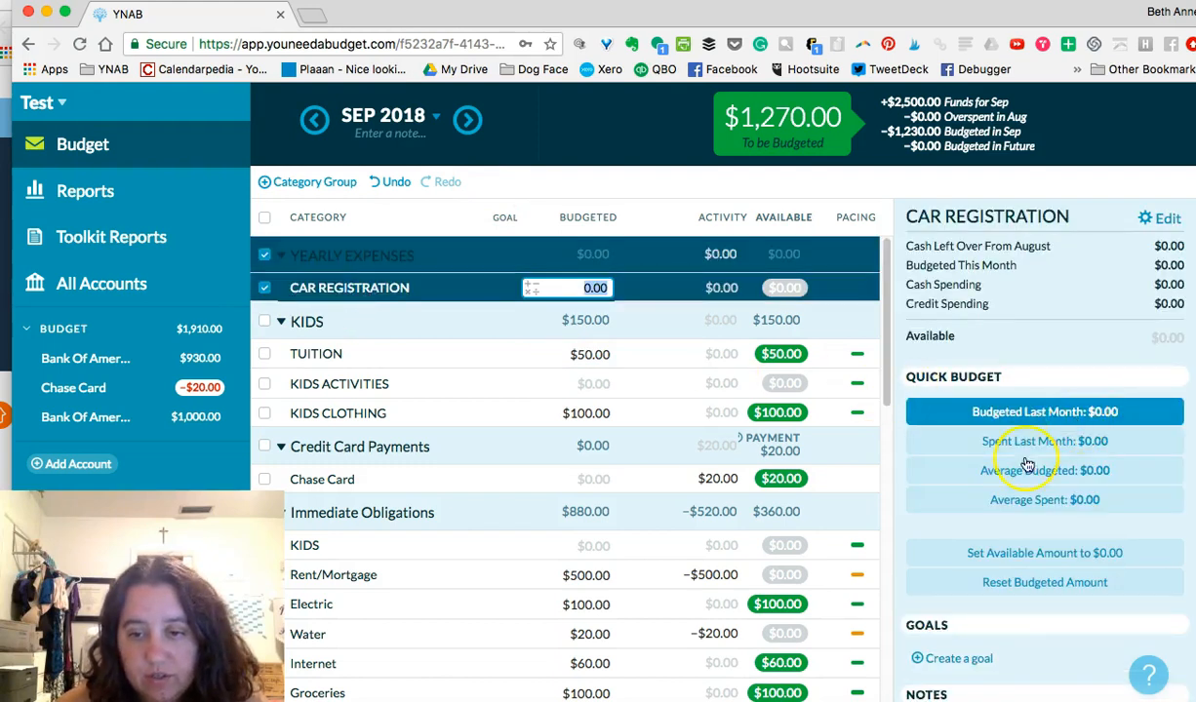
pyautogui.scroll(-3, 1026, 644)
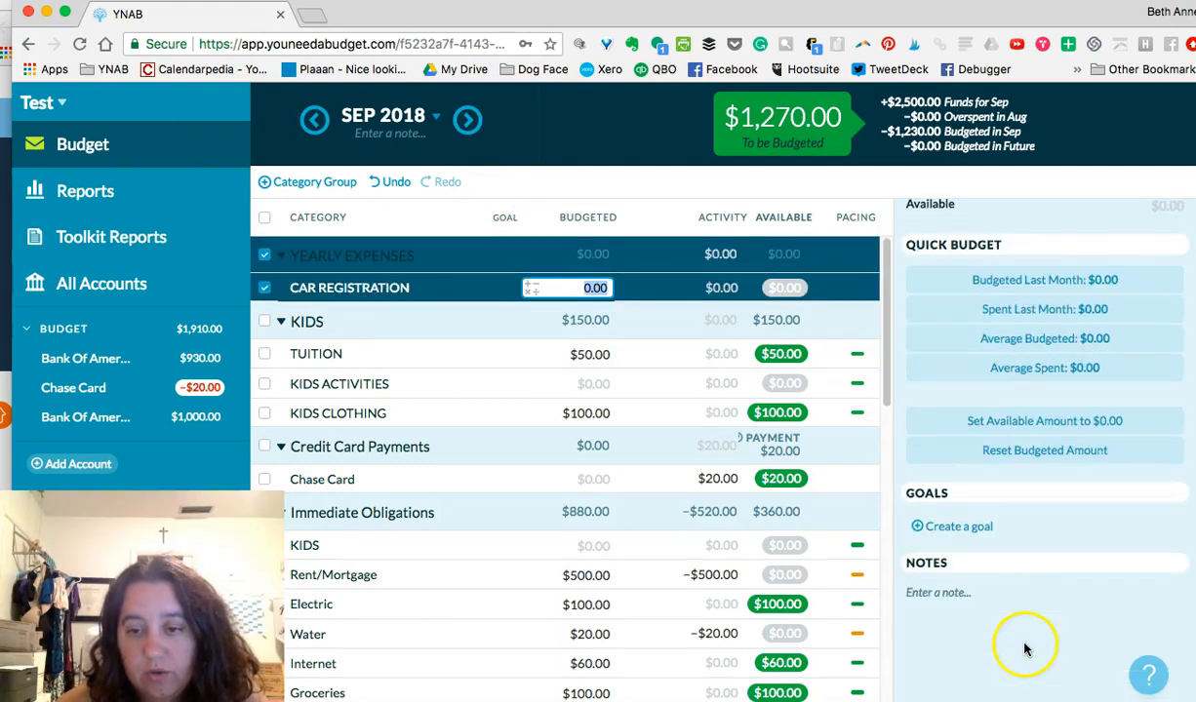
pyautogui.click(946, 526)
pyautogui.click(1010, 527)
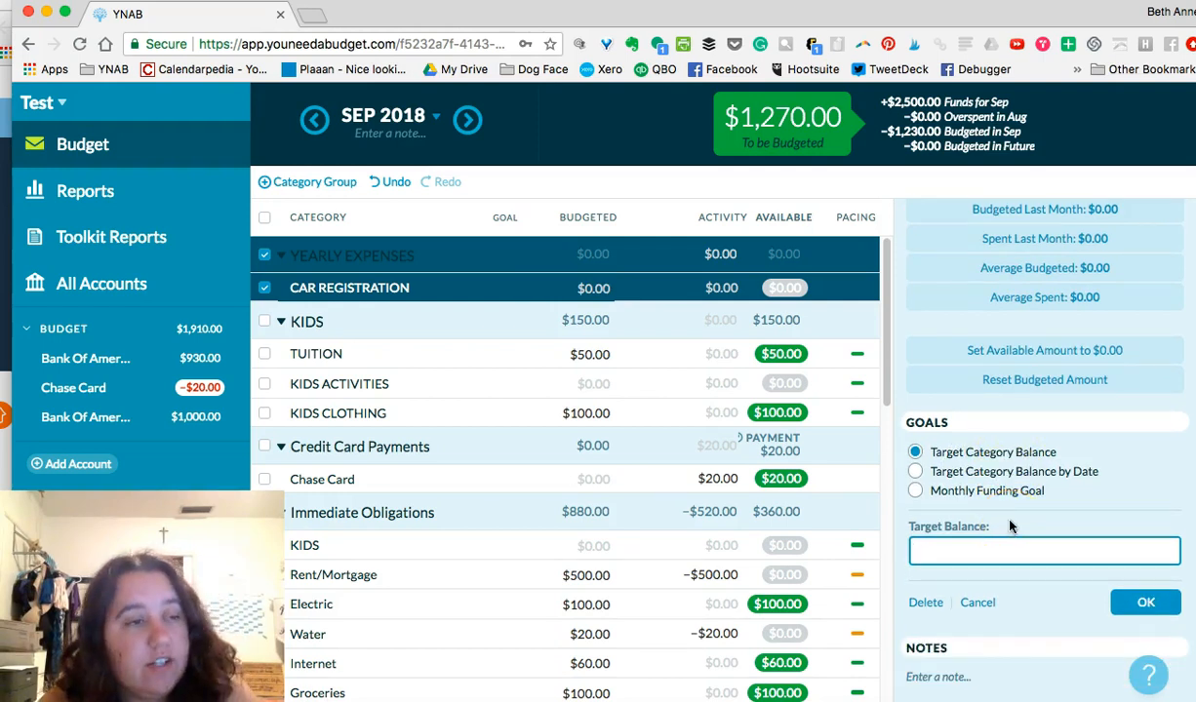
# Compare the Target Category Balance, Target Category Balance by Date and Monthly Funding Goal options for CAR REGISTRATION.
pyautogui.click(1083, 487)
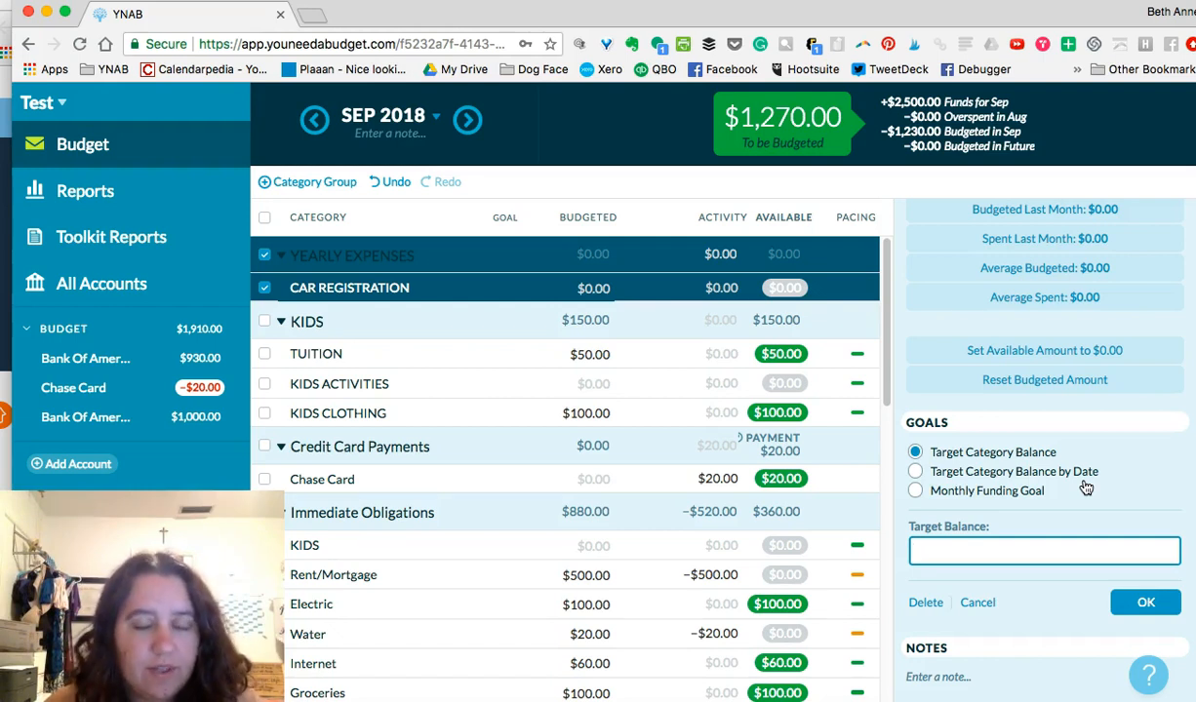
pyautogui.scroll(-1, 1086, 488)
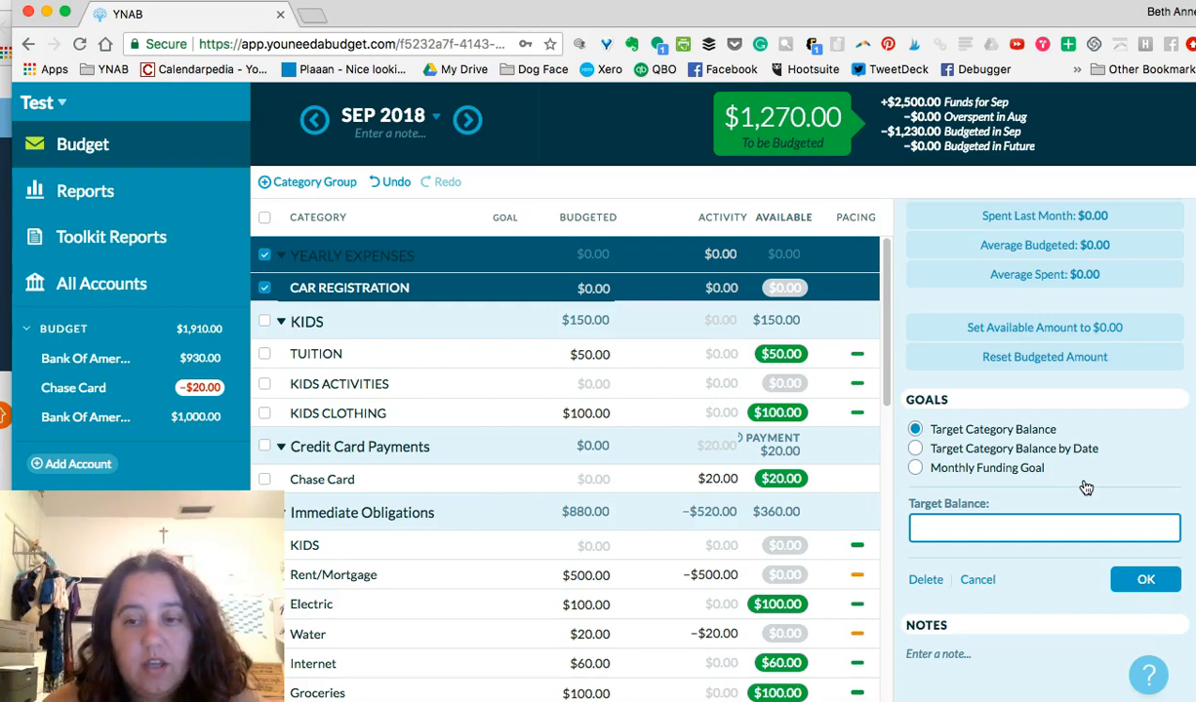
pyautogui.click(1030, 451)
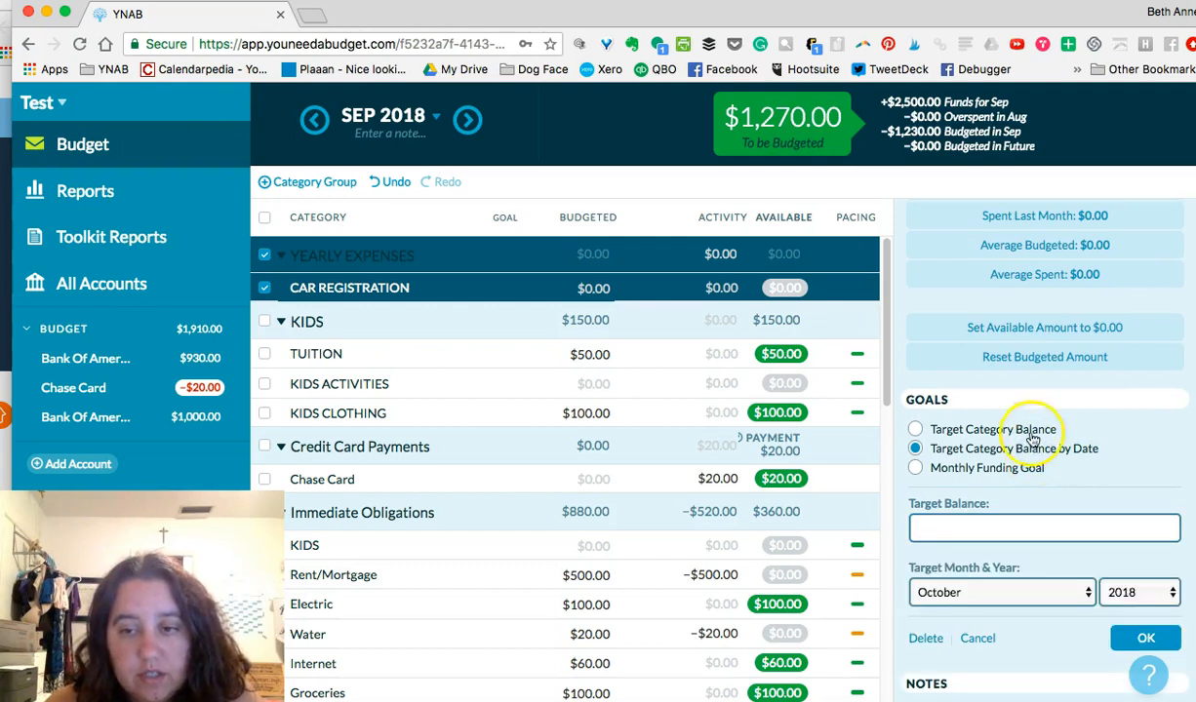
pyautogui.click(990, 430)
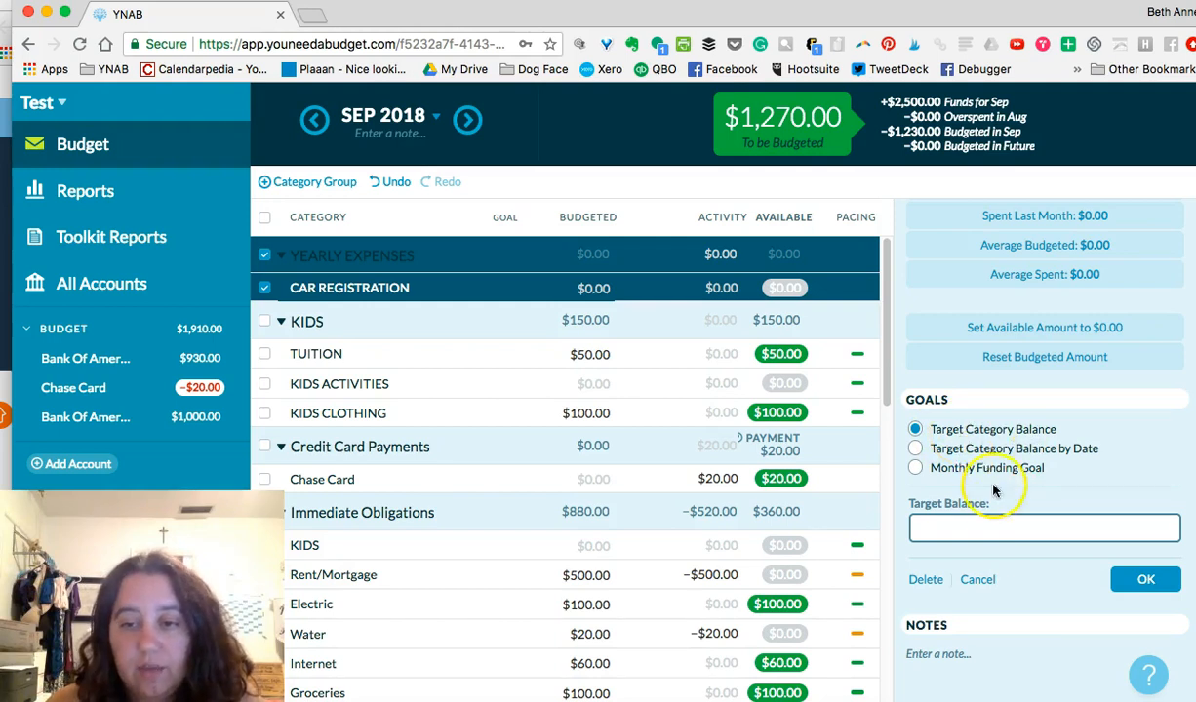
pyautogui.scroll(-2, 1019, 572)
pyautogui.scroll(6, 1019, 573)
pyautogui.scroll(-5, 1018, 572)
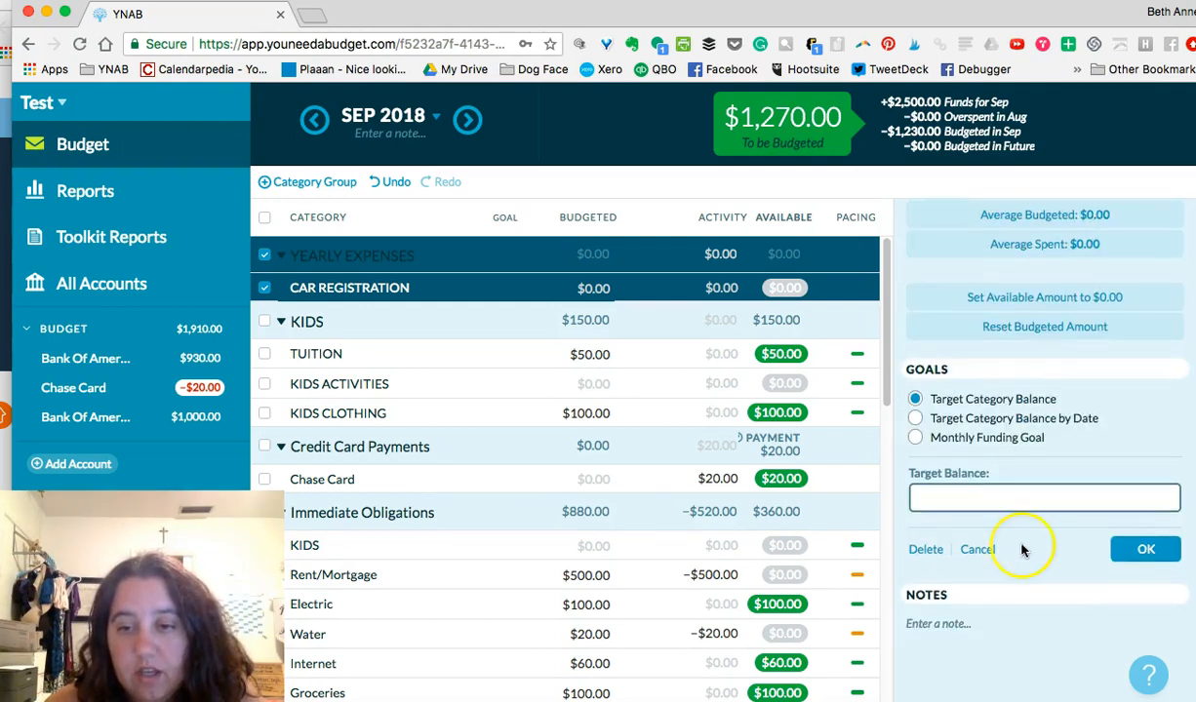
pyautogui.click(1028, 444)
pyautogui.click(1016, 496)
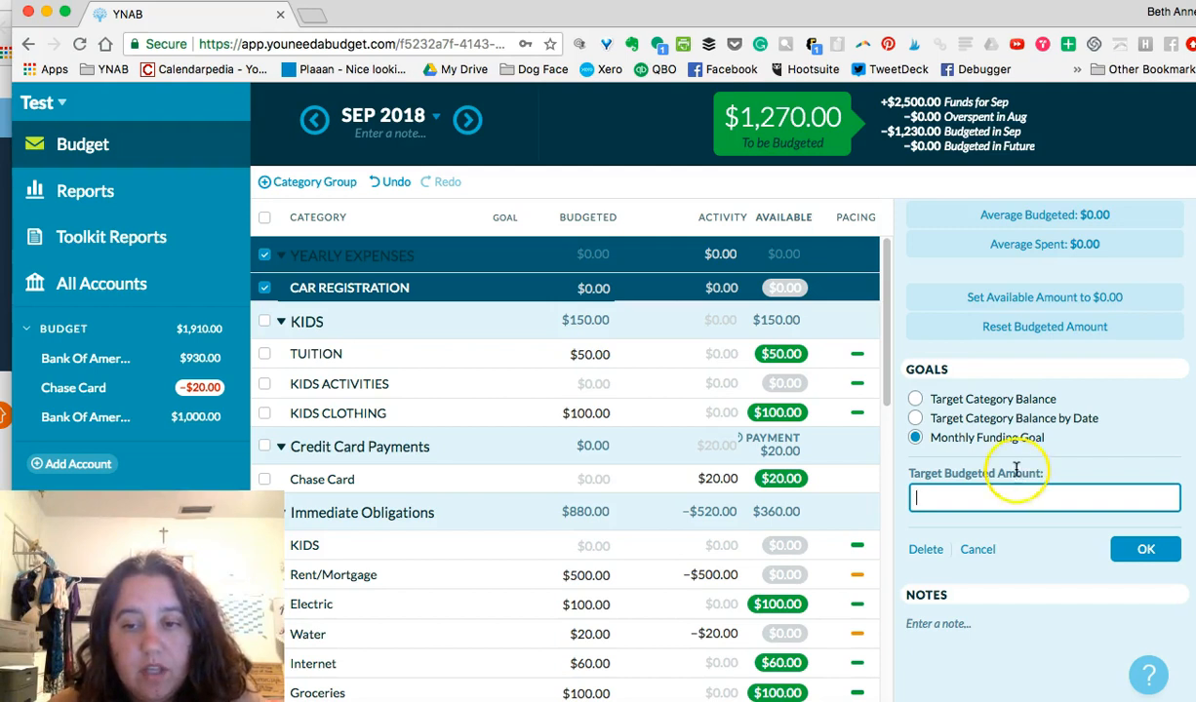
# Set a Target Category Balance by Date goal of $100 by March 2019 for CAR REGISTRATION.
pyautogui.click(986, 417)
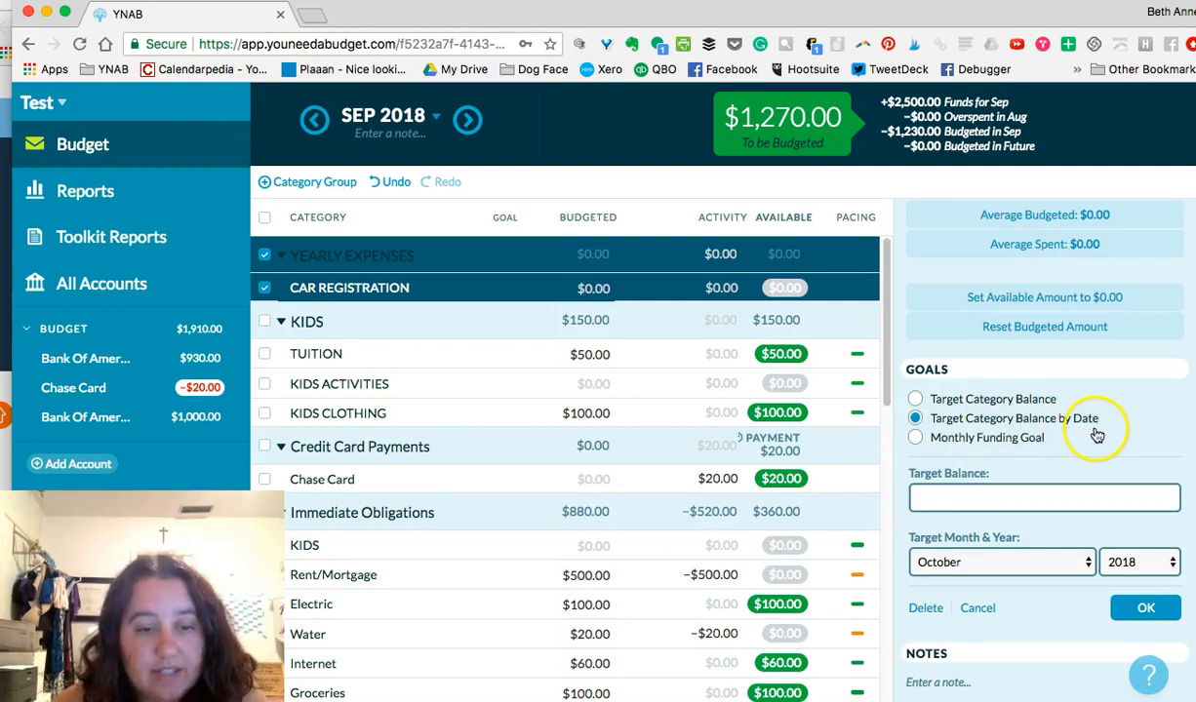
pyautogui.click(1008, 497)
pyautogui.write('100')
pyautogui.click(1054, 566)
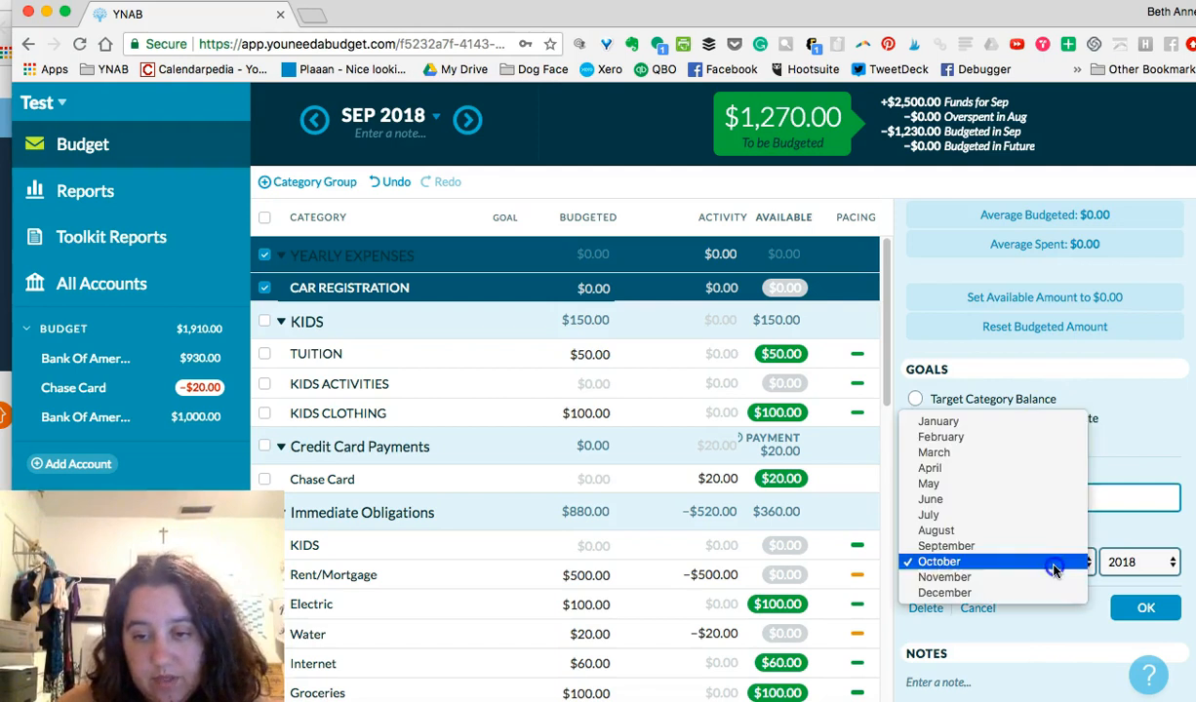
pyautogui.click(1031, 453)
pyautogui.click(1096, 562)
pyautogui.click(1105, 572)
pyautogui.click(1137, 611)
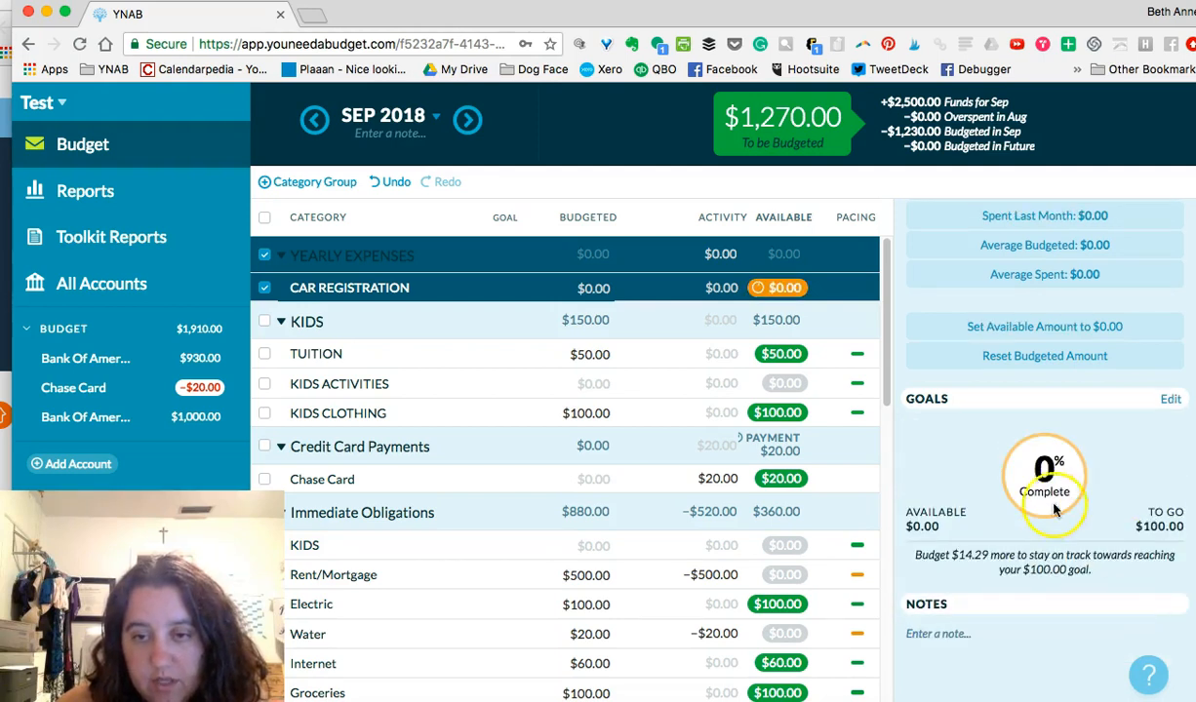
pyautogui.scroll(-1, 1065, 549)
pyautogui.scroll(1, 1065, 549)
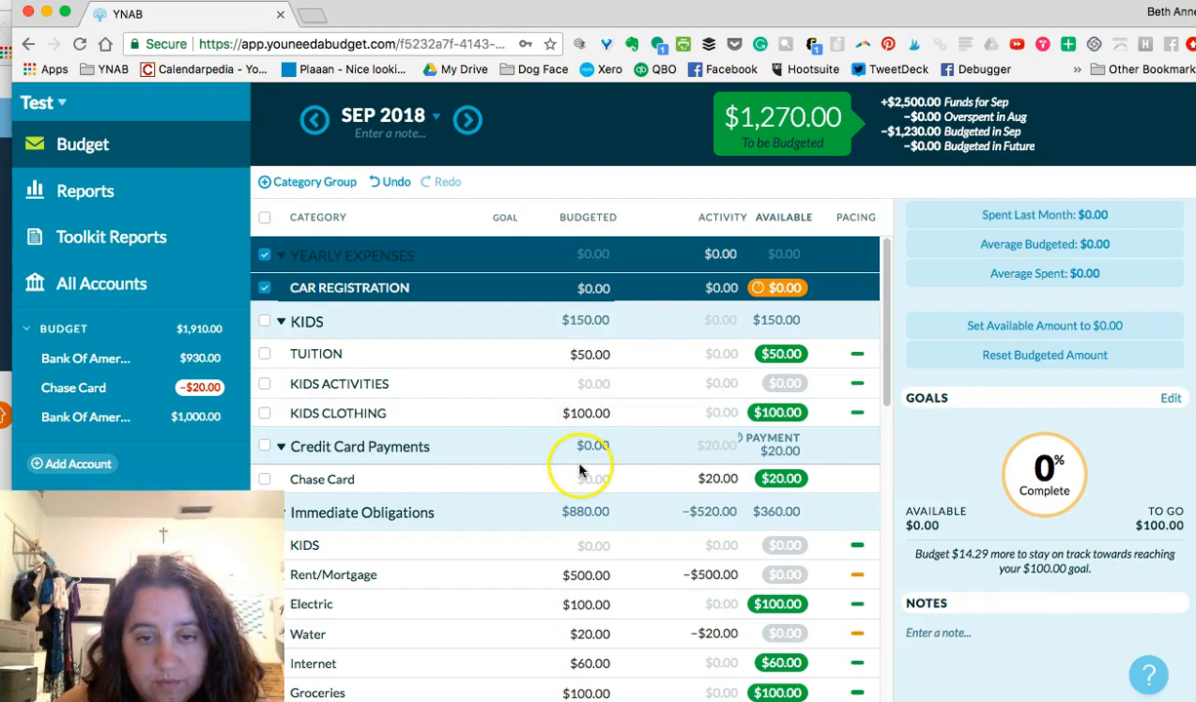
# Budget $15 for CAR REGISTRATION in September and check its goal progress.
pyautogui.click(580, 547)
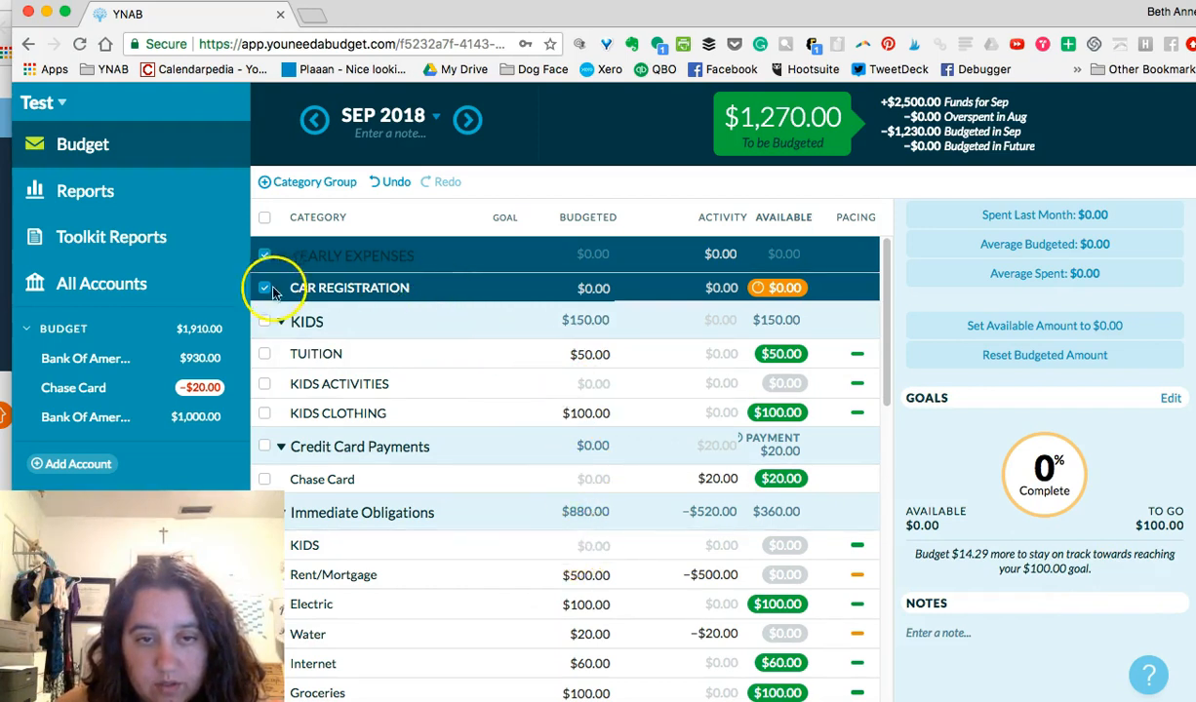
pyautogui.click(264, 288)
pyautogui.click(589, 284)
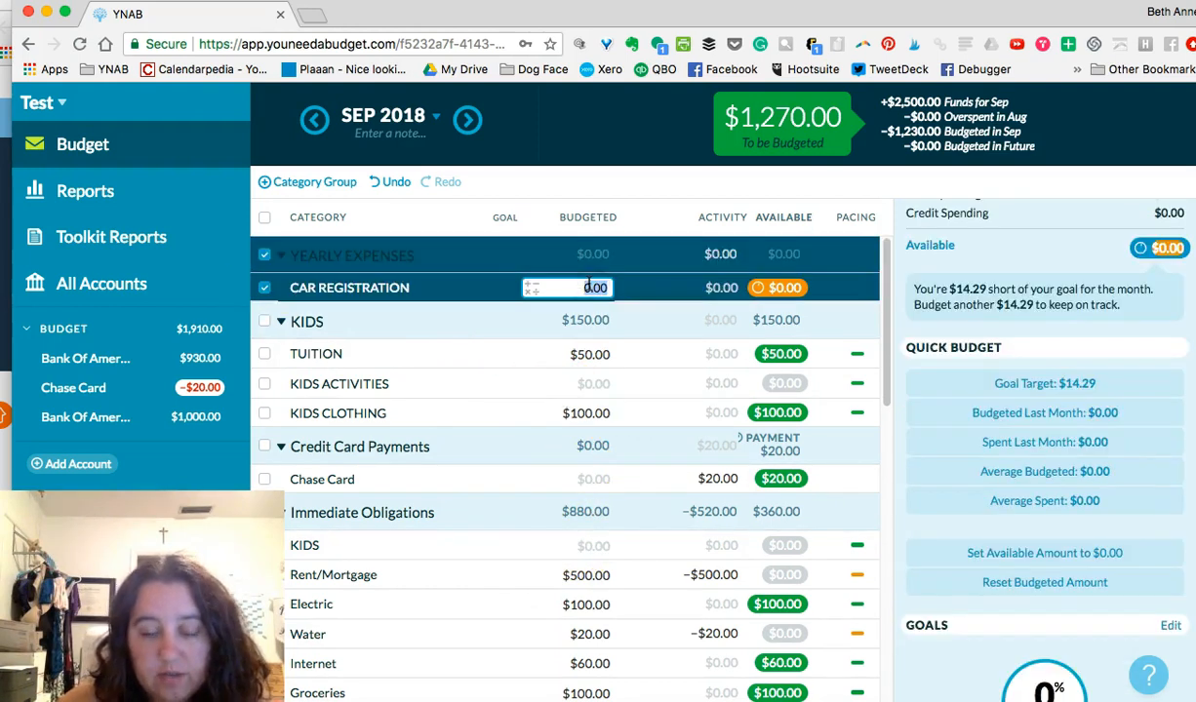
pyautogui.write('1')
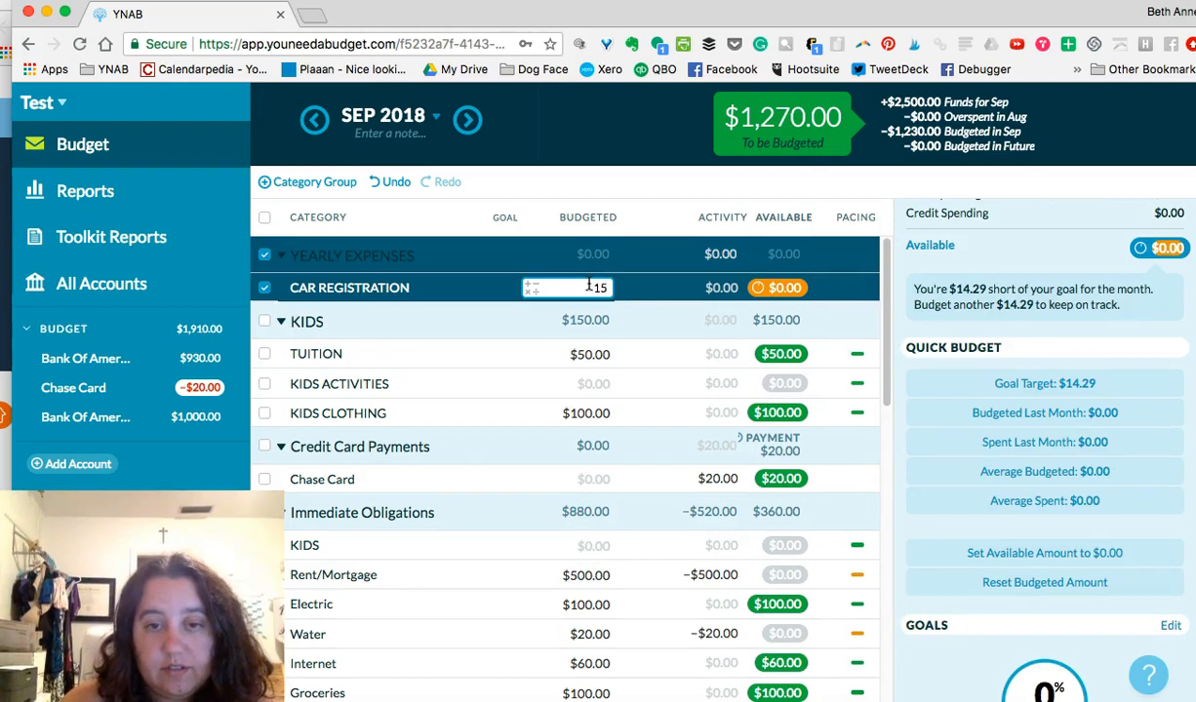
pyautogui.write('5')
pyautogui.press('Return')
pyautogui.click(496, 289)
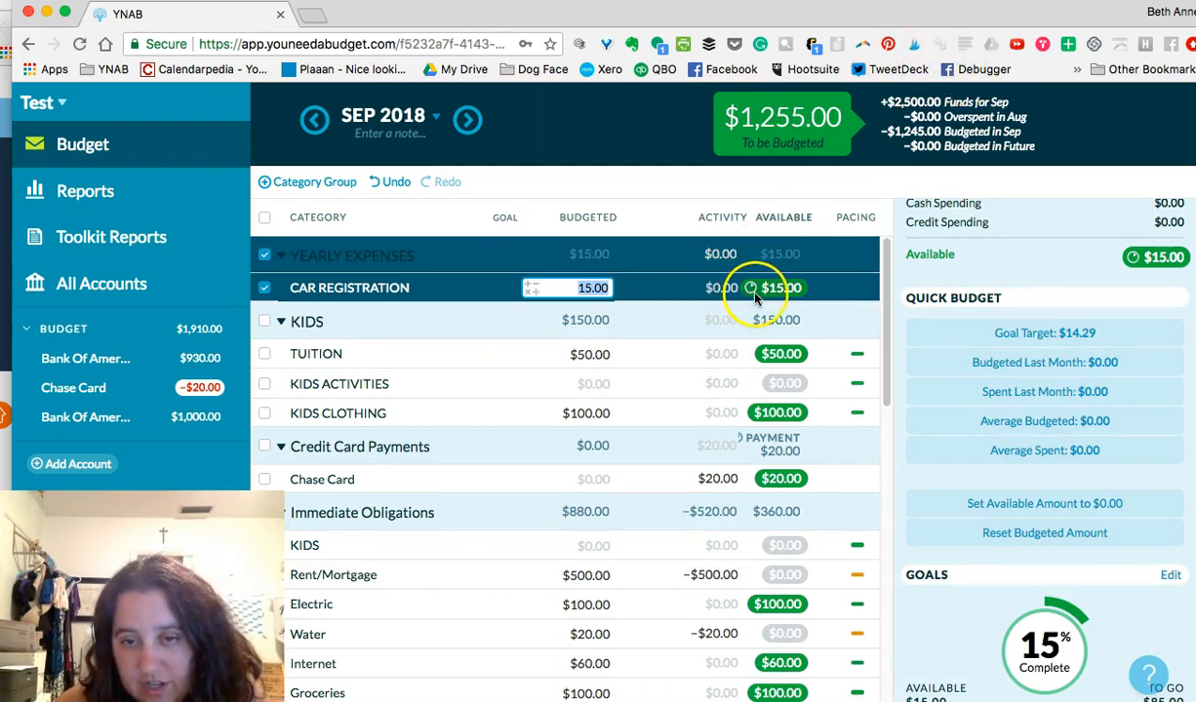
pyautogui.scroll(-2, 1053, 585)
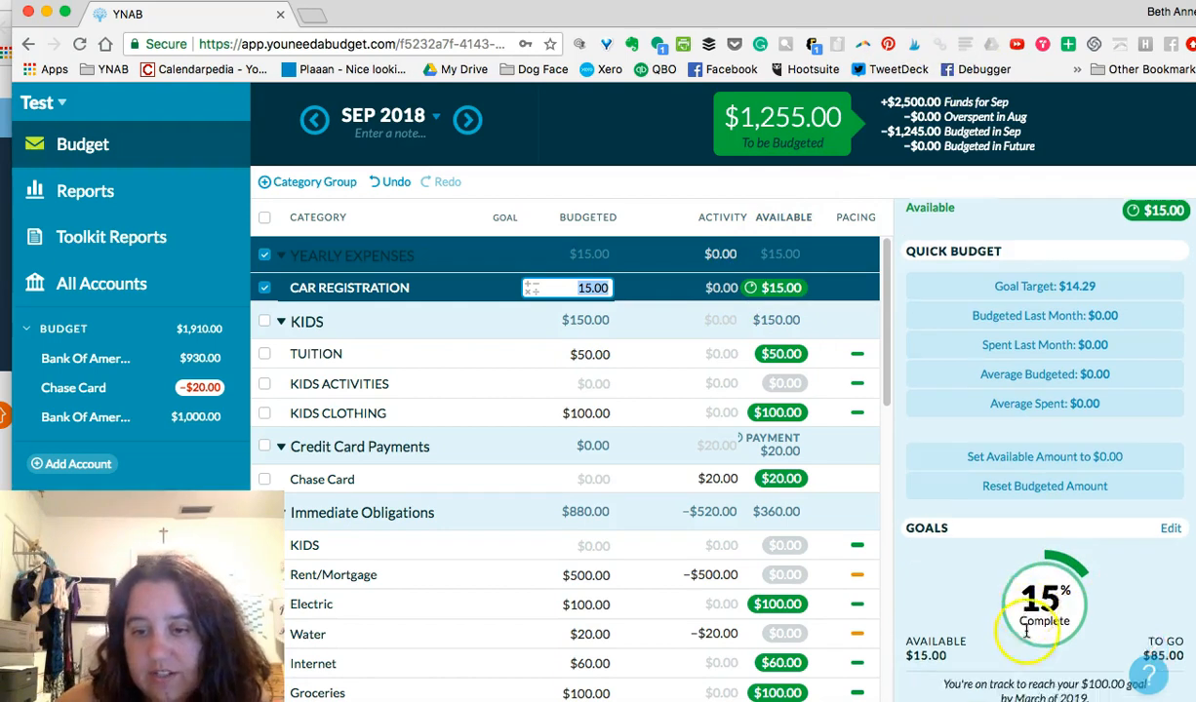
pyautogui.scroll(-3, 1026, 632)
pyautogui.scroll(1, 1026, 633)
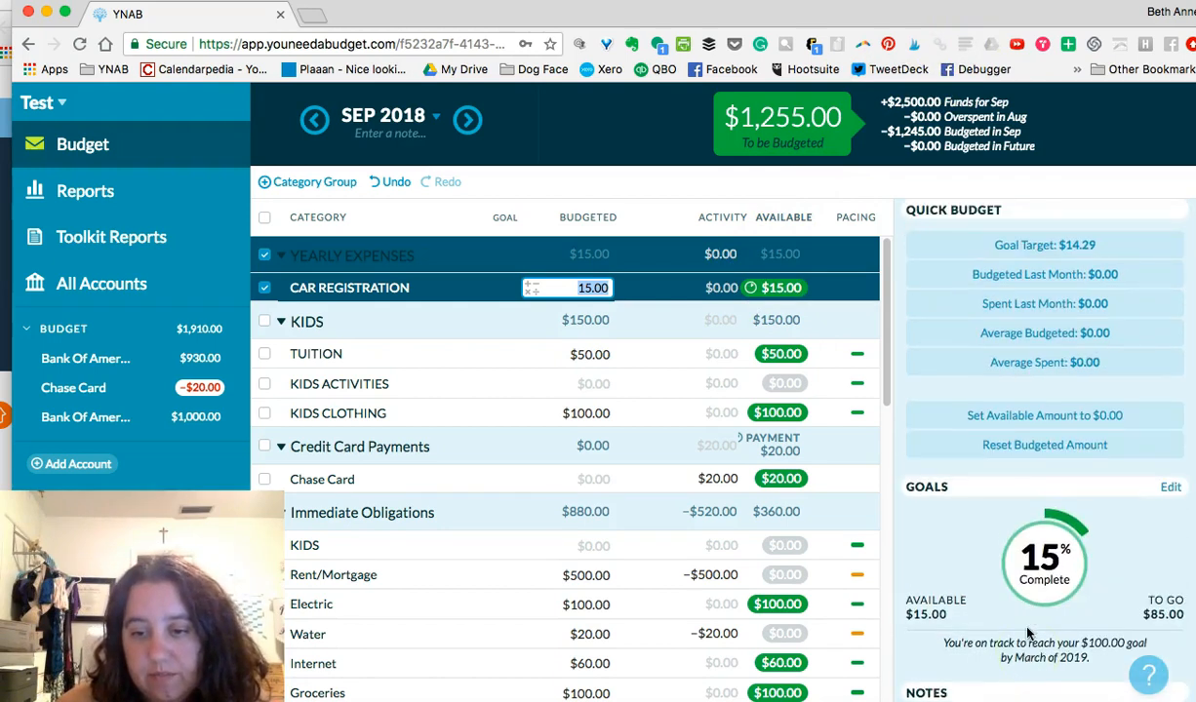
# Add a CHRISTMAS category to the YEARLY EXPENSES group.
pyautogui.click(395, 276)
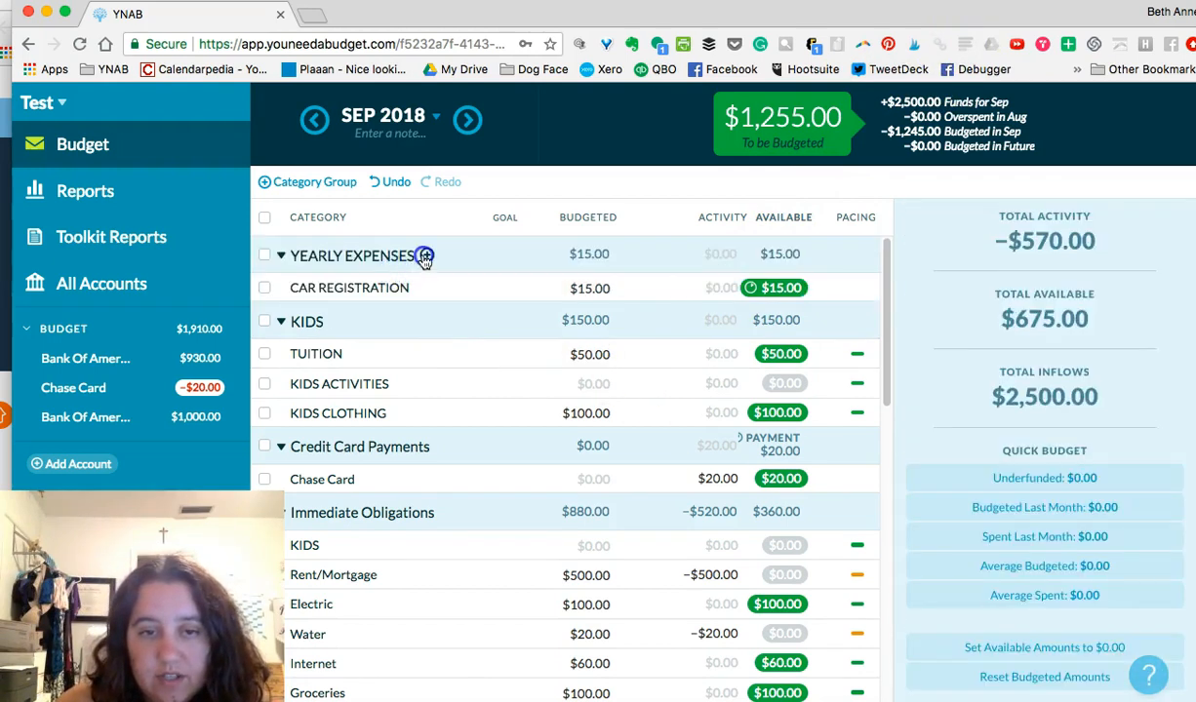
pyautogui.click(426, 255)
pyautogui.write('CHRISTMAS')
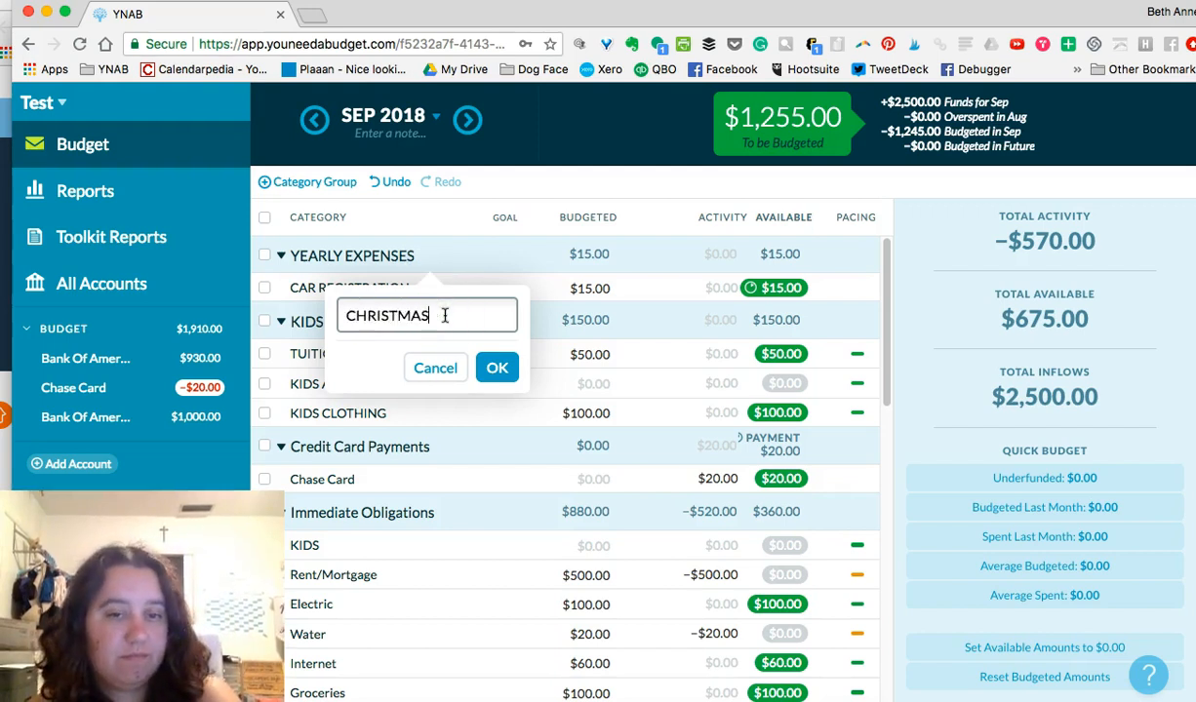
pyautogui.press('Return')
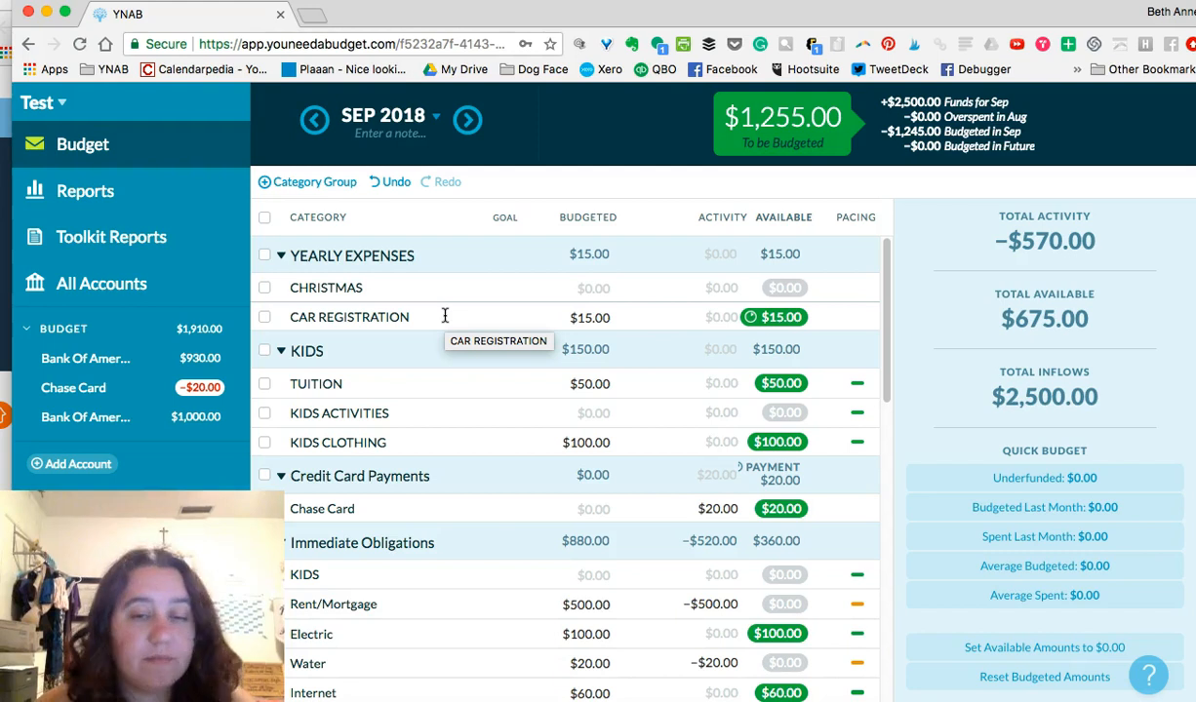
# Set a Target Category Balance by Date goal of $500 by December 2018 for the CHRISTMAS category.
pyautogui.click(392, 288)
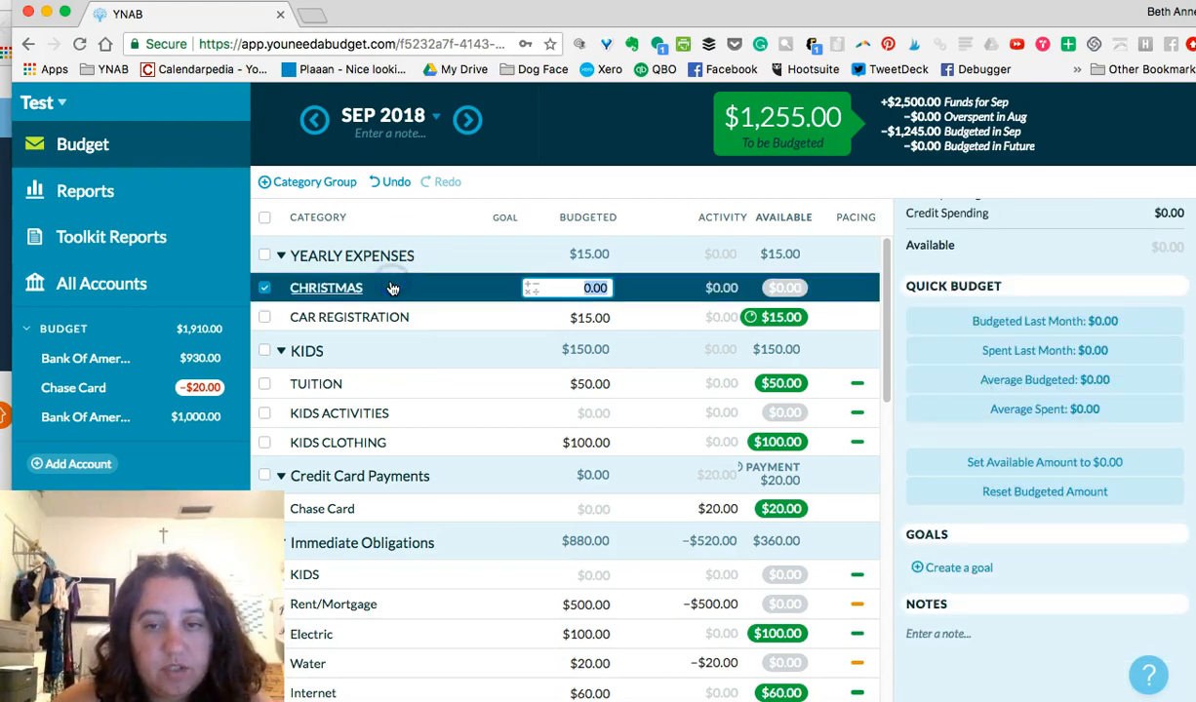
pyautogui.click(947, 568)
pyautogui.click(949, 580)
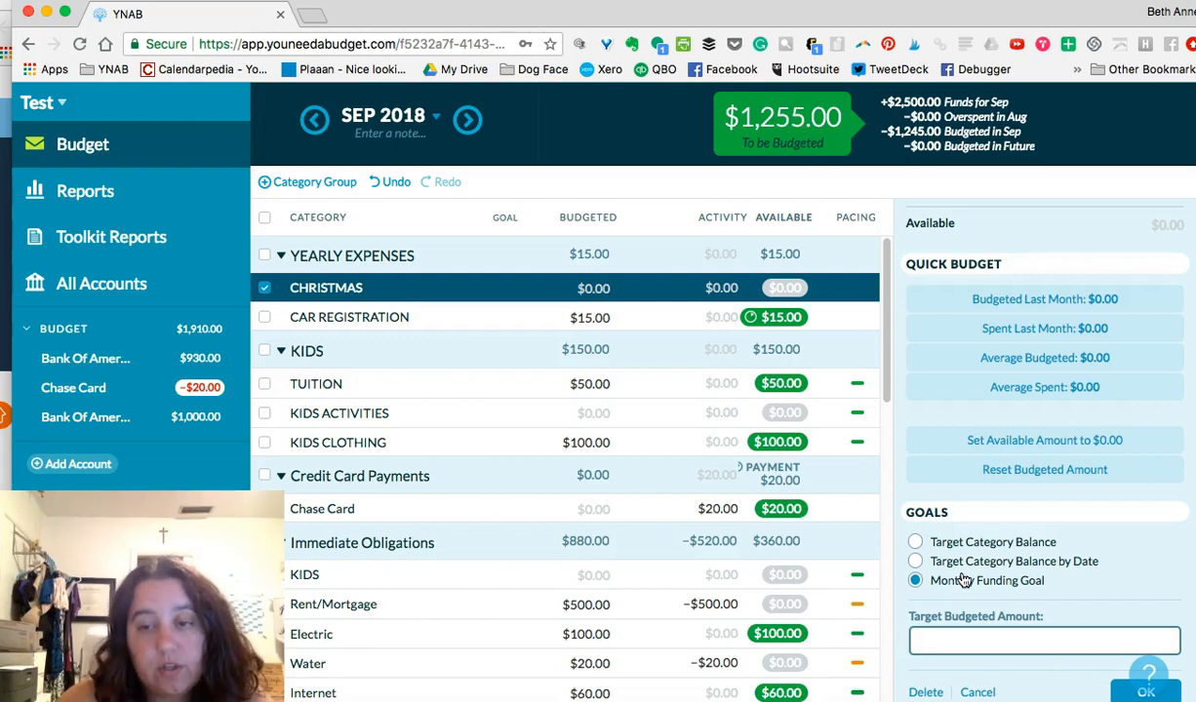
pyautogui.click(978, 541)
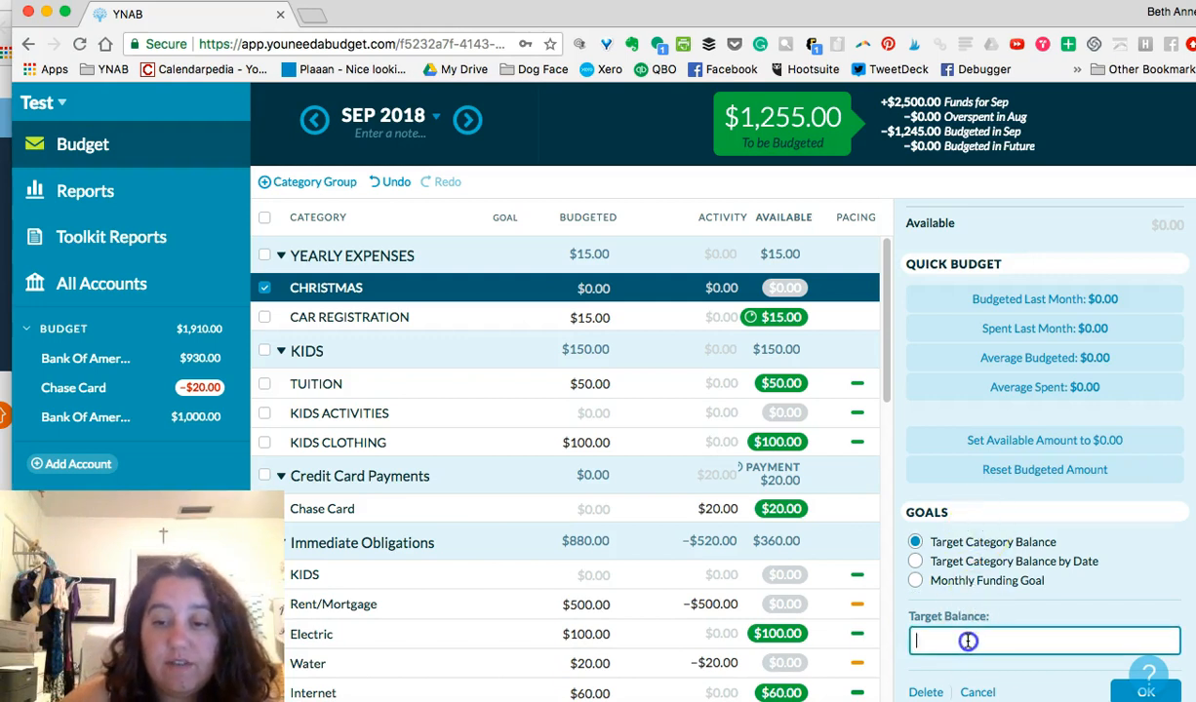
pyautogui.write('500')
pyautogui.scroll(-3, 1015, 629)
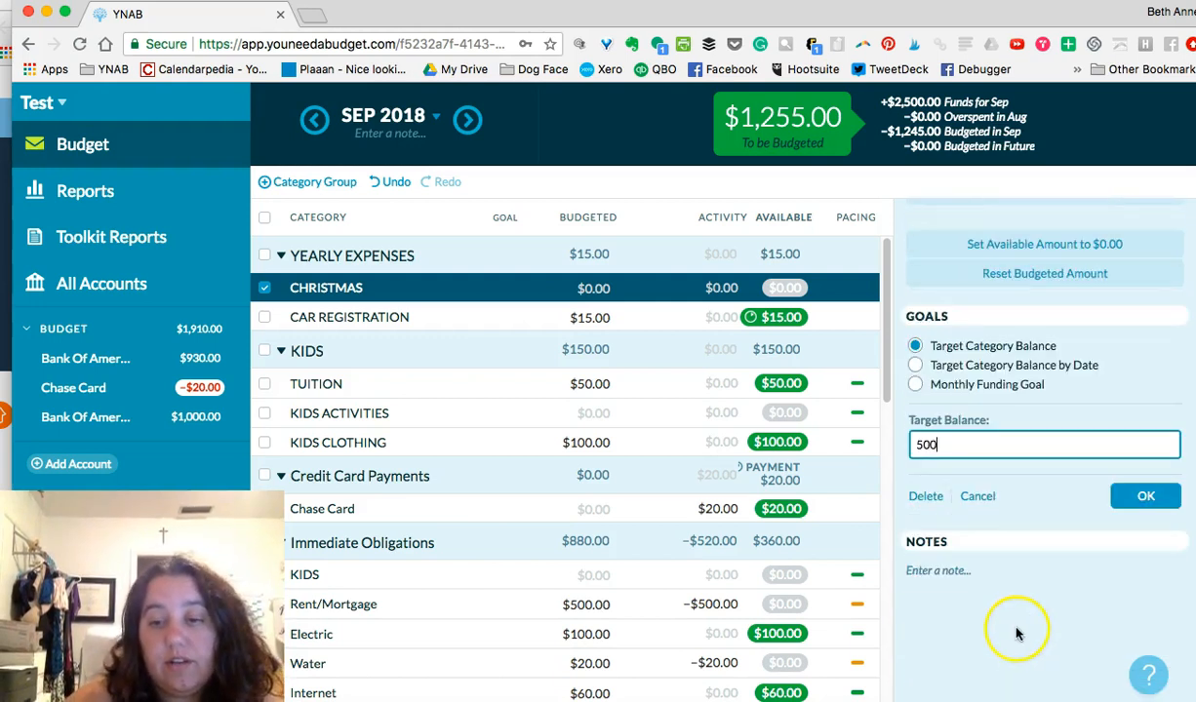
pyautogui.click(996, 389)
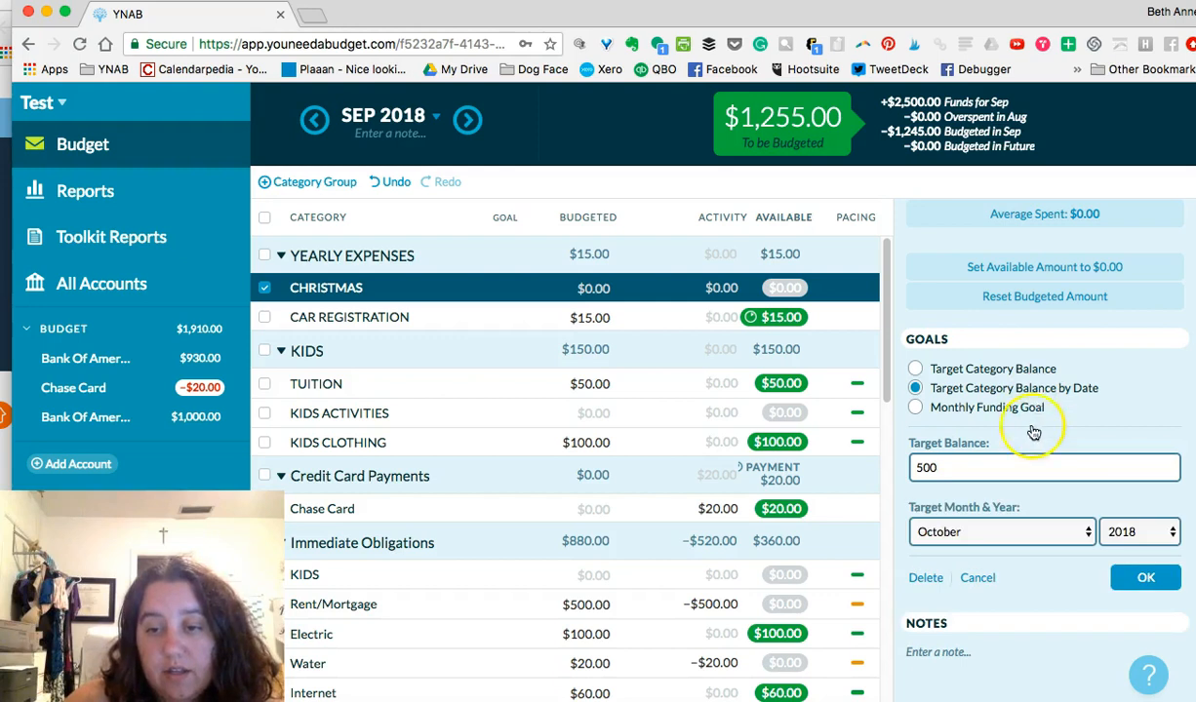
pyautogui.click(977, 370)
pyautogui.click(974, 390)
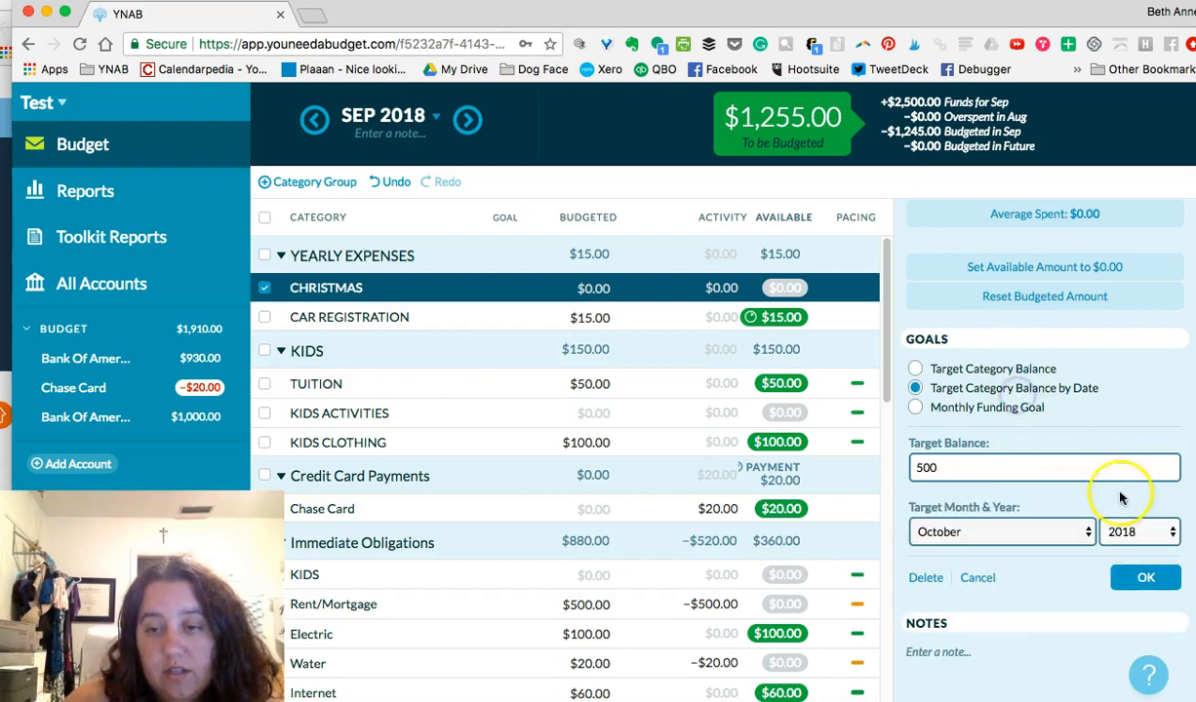
pyautogui.click(1071, 532)
pyautogui.click(1058, 562)
pyautogui.click(1141, 532)
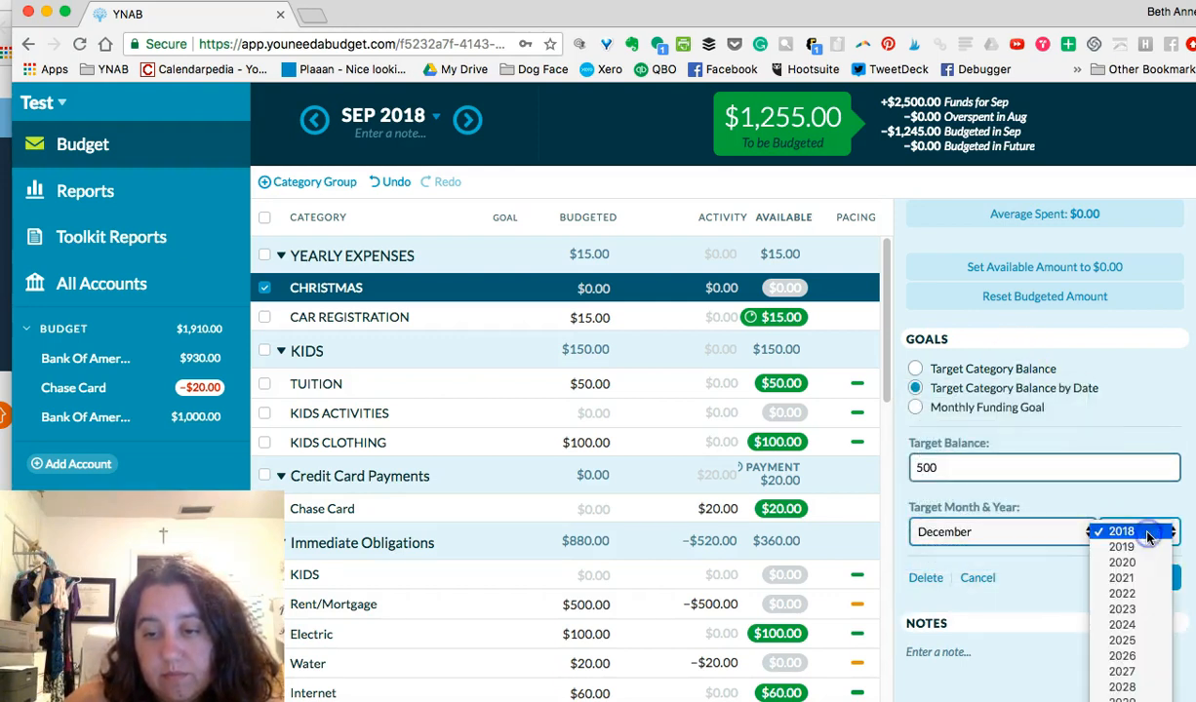
pyautogui.click(1142, 533)
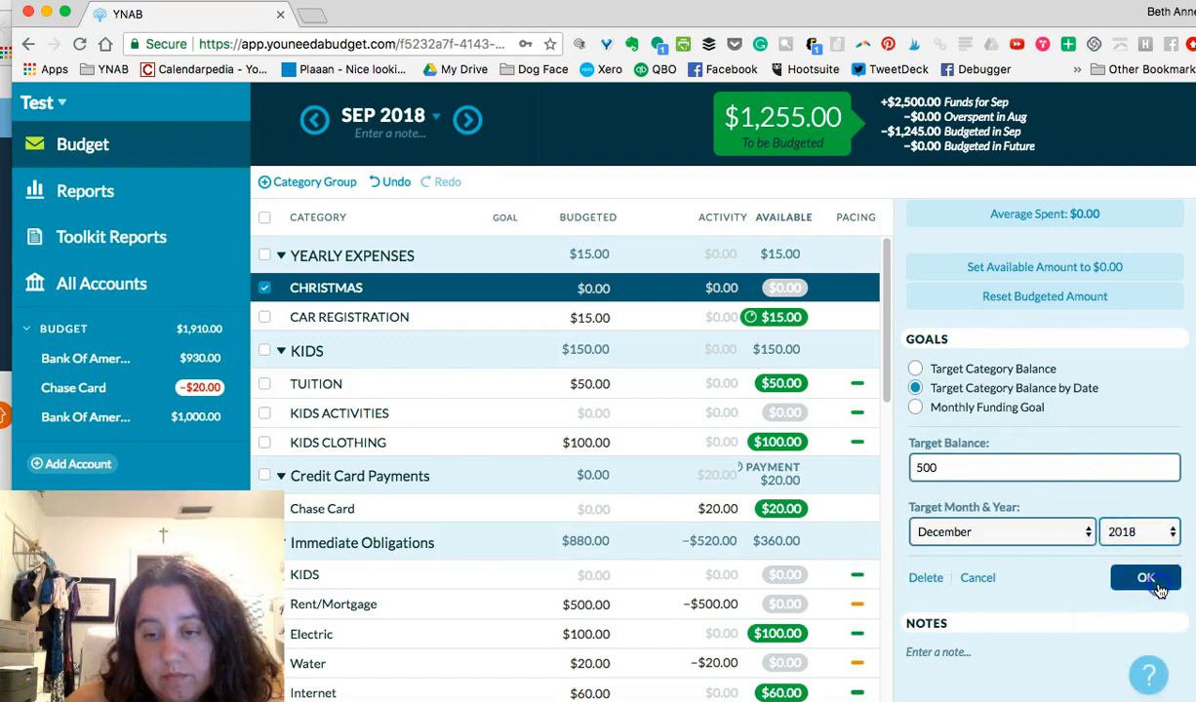
pyautogui.click(1149, 578)
# Budget $100 for CHRISTMAS in September and check its goal progress.
pyautogui.click(590, 288)
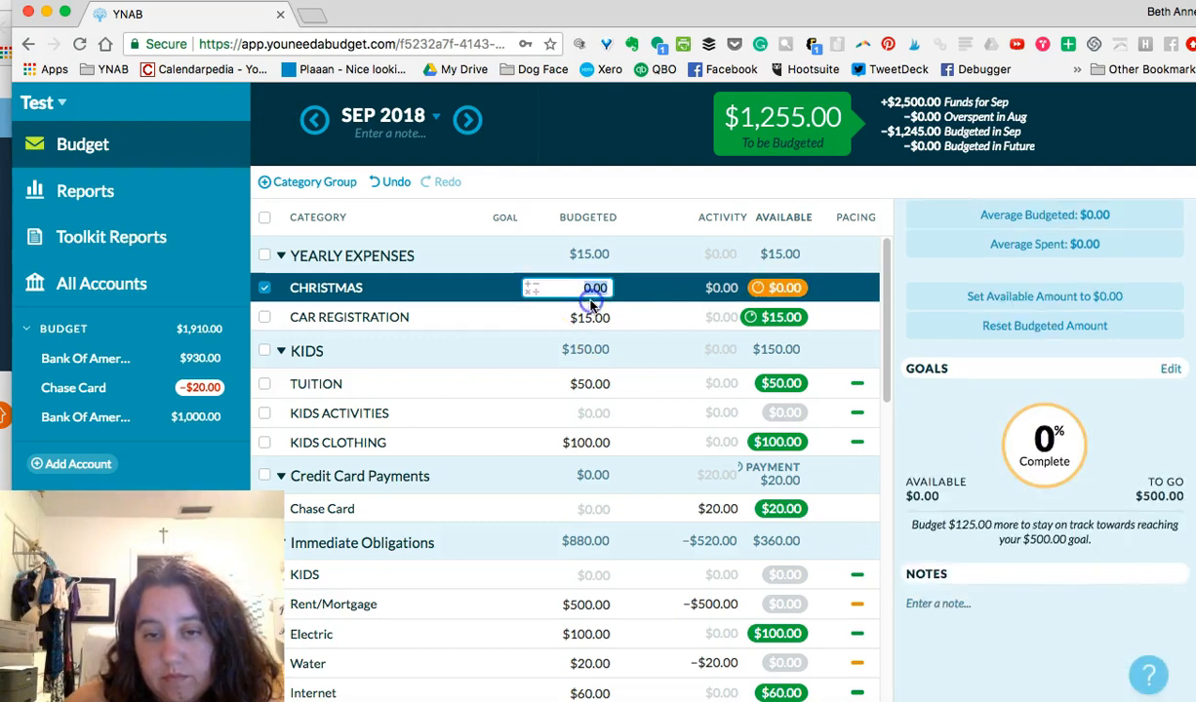
pyautogui.write('10')
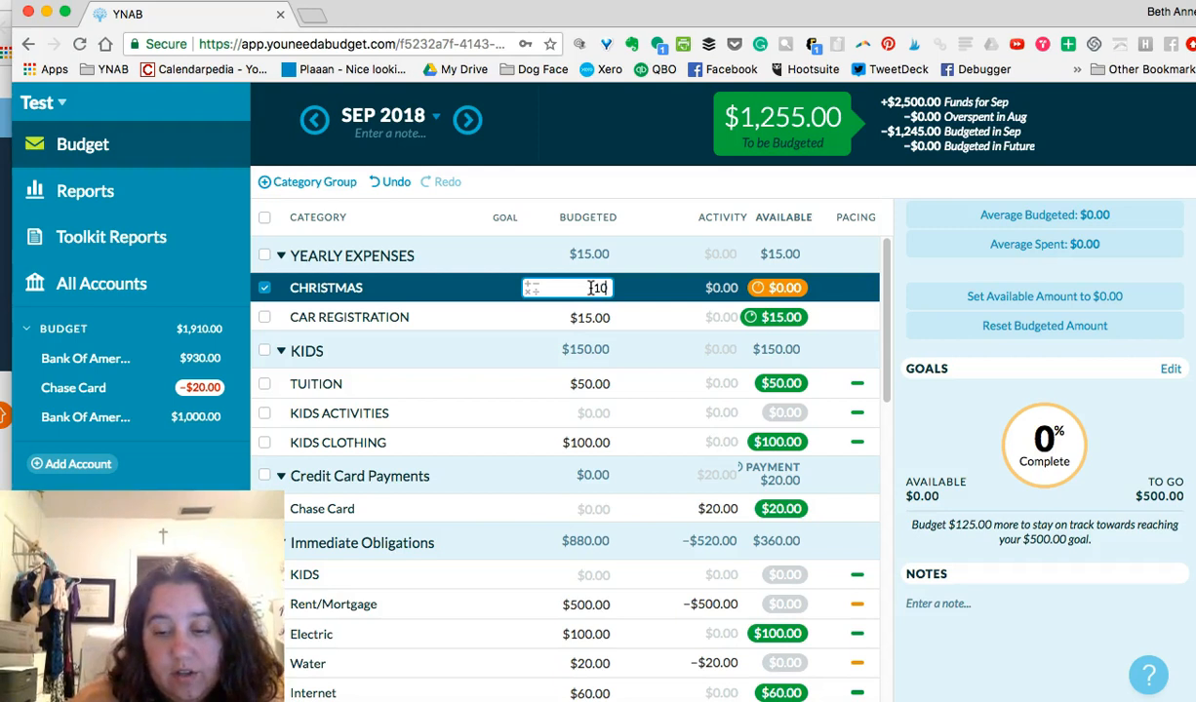
pyautogui.press('Return')
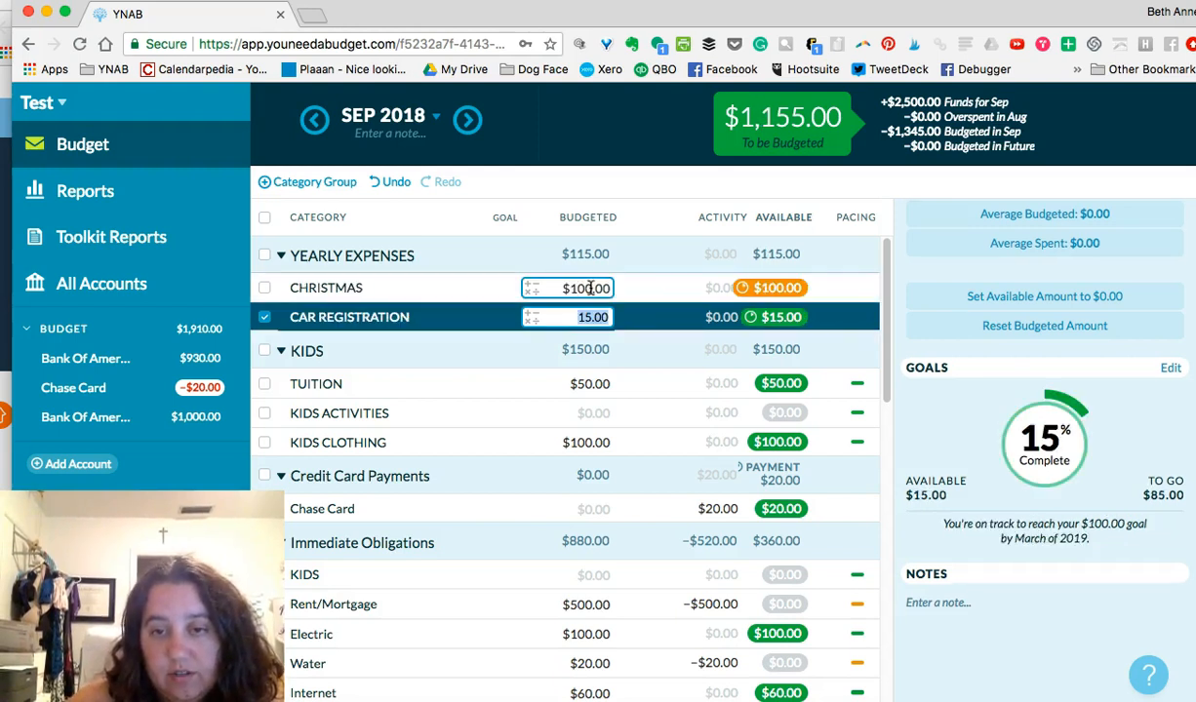
pyautogui.click(1052, 539)
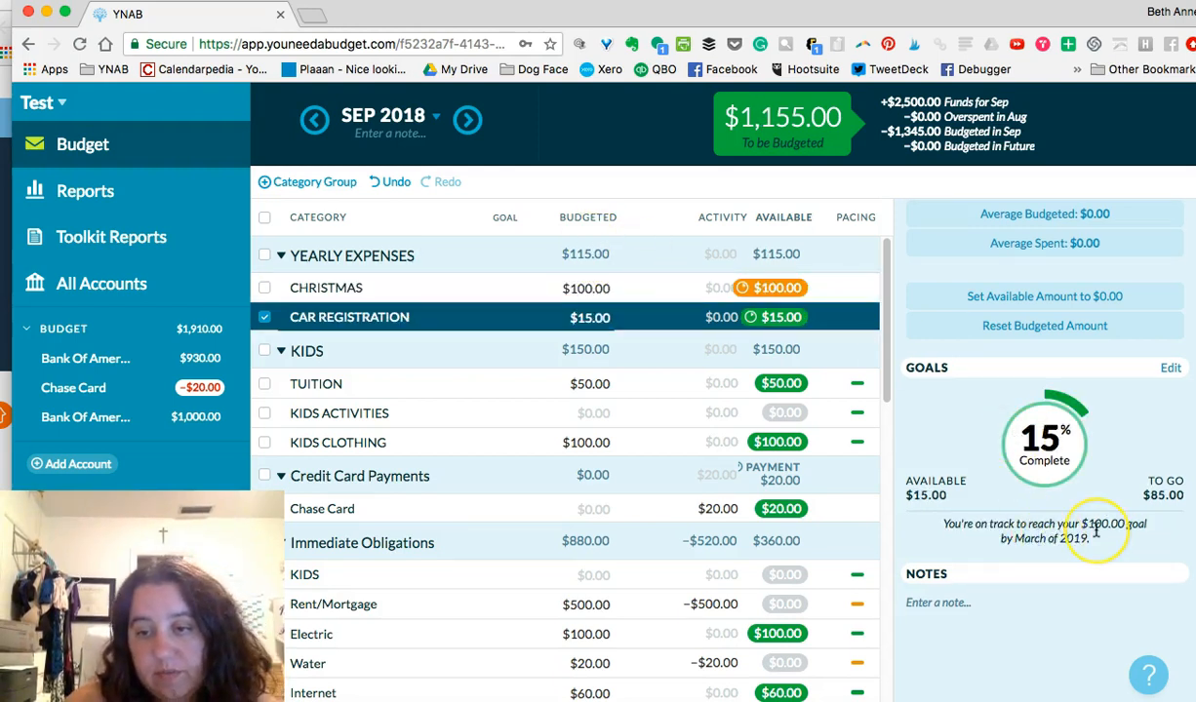
pyautogui.click(595, 288)
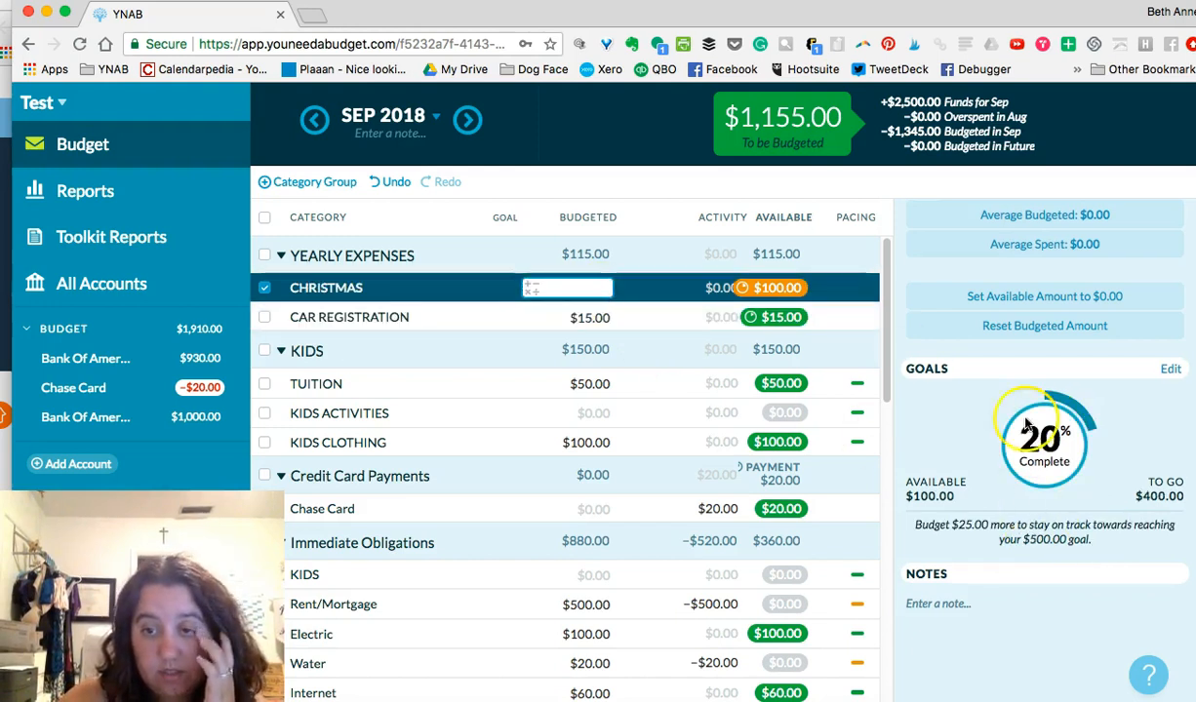
# Set the September budget for CHRISTMAS to $200 and check its goal progress.
pyautogui.click(1055, 566)
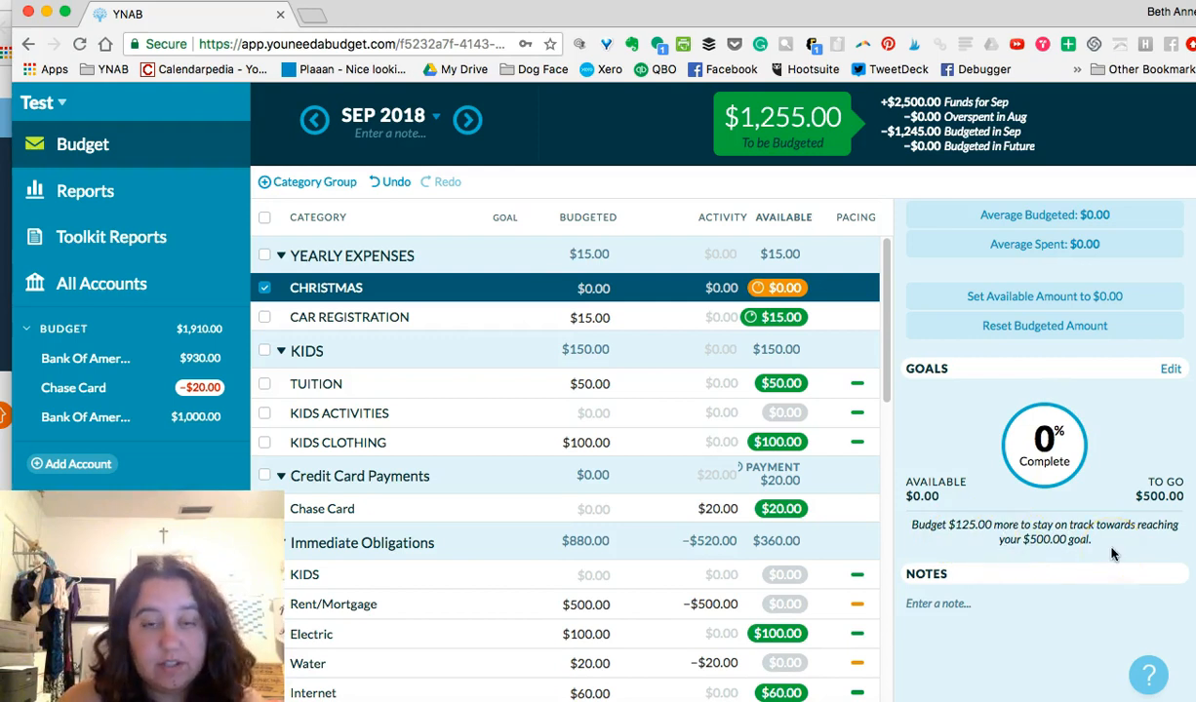
pyautogui.click(583, 299)
pyautogui.write('200')
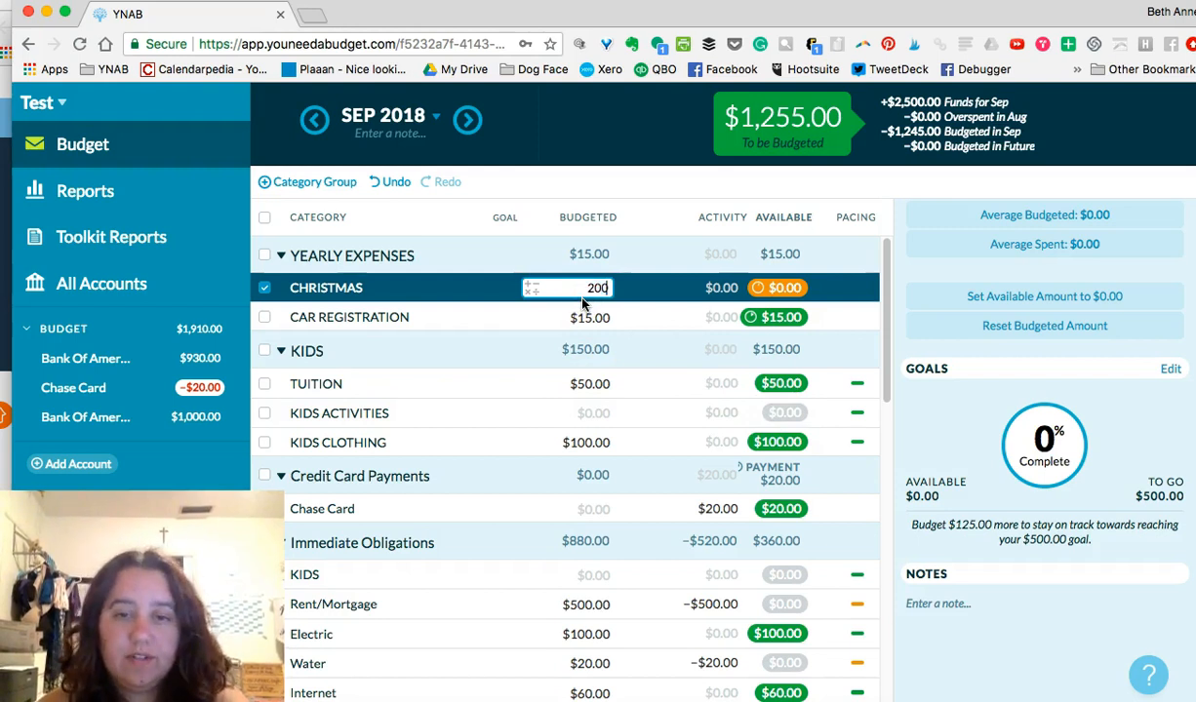
pyautogui.press('Up')
pyautogui.click(599, 284)
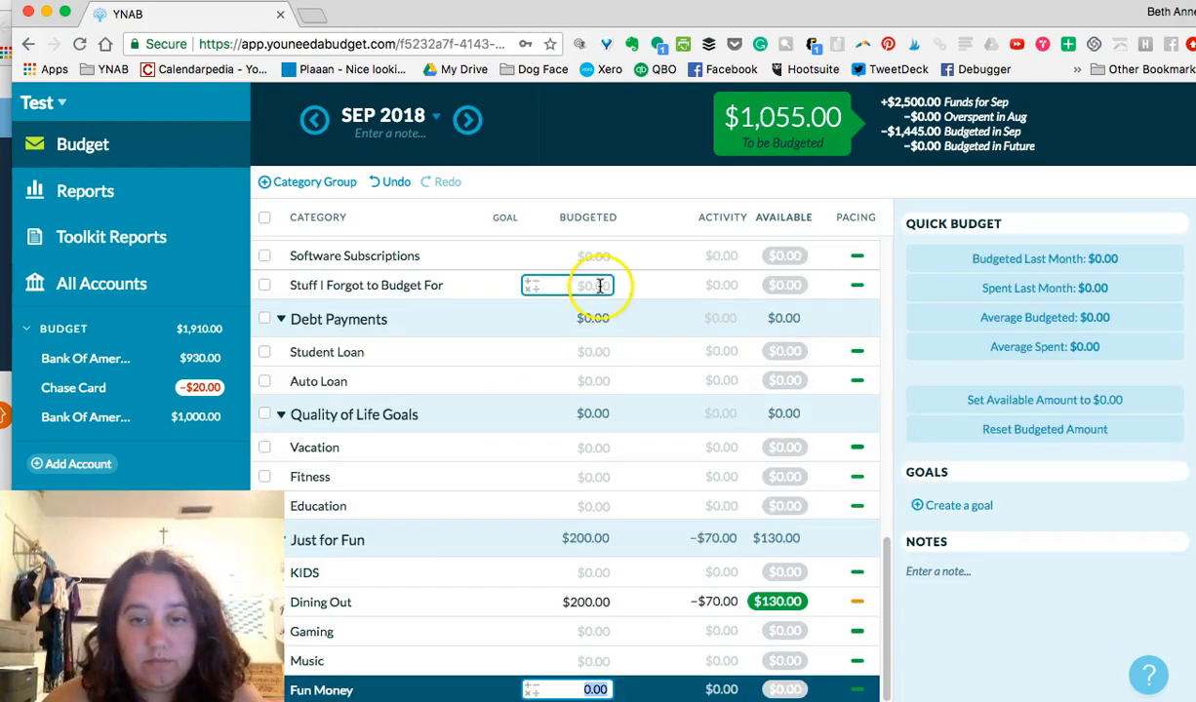
pyautogui.moveTo(895, 614); pyautogui.dragTo(910, 294)
pyautogui.click(534, 286)
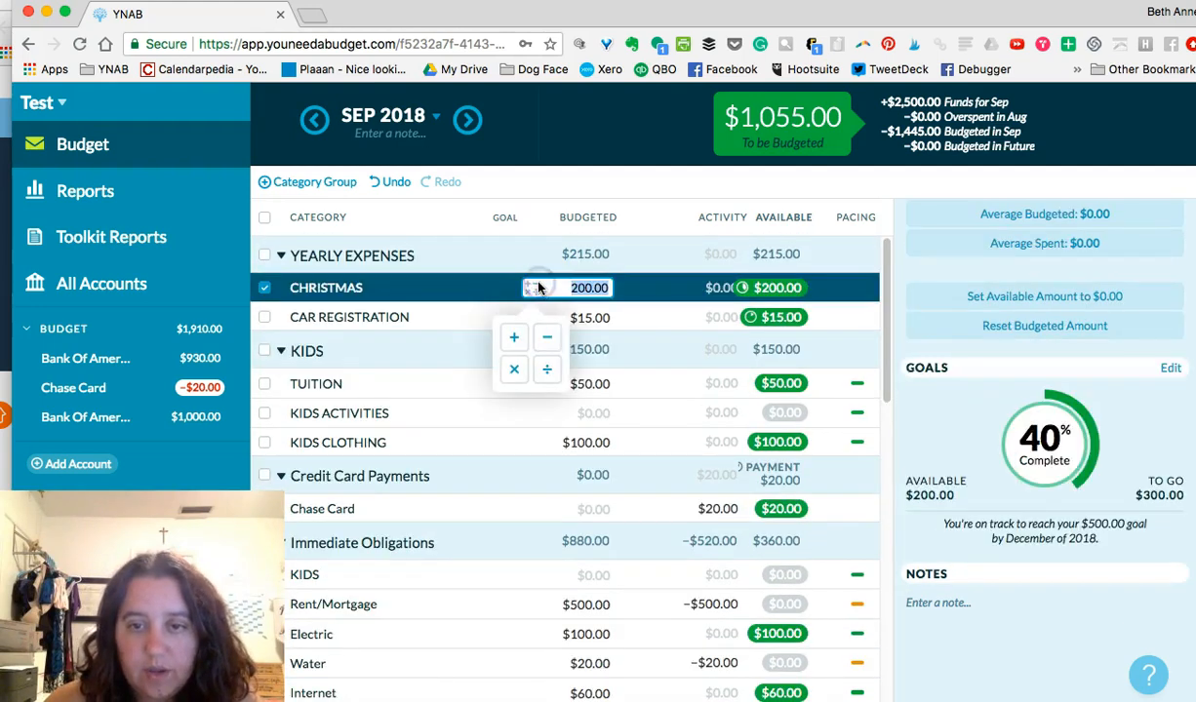
pyautogui.click(599, 289)
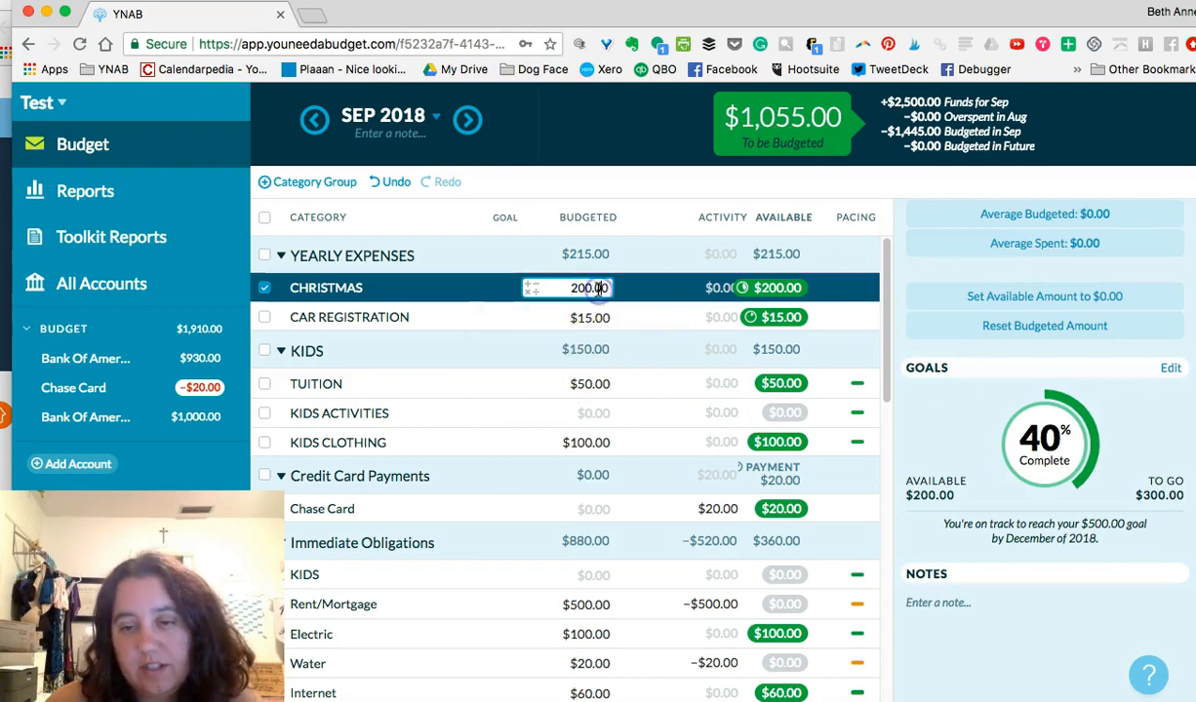
# Set the September budget for Dining Out to $50 and inspect its available balance and pacing.
pyautogui.click(588, 442)
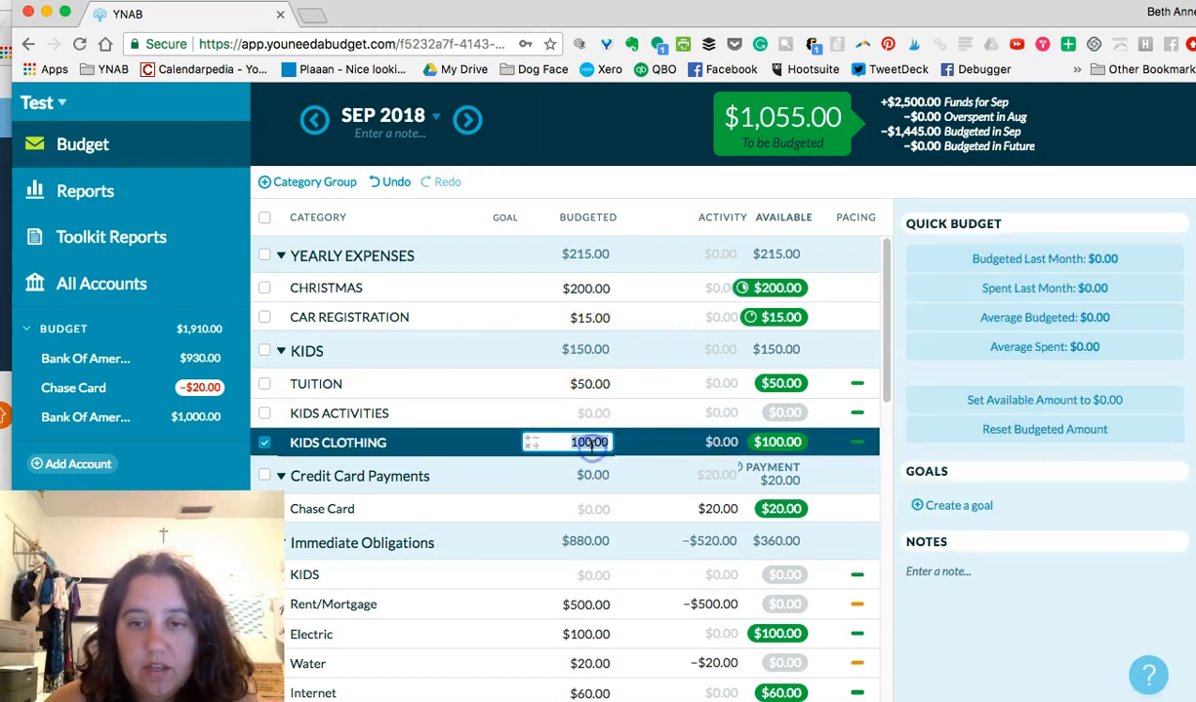
pyautogui.scroll(-1, 830, 605)
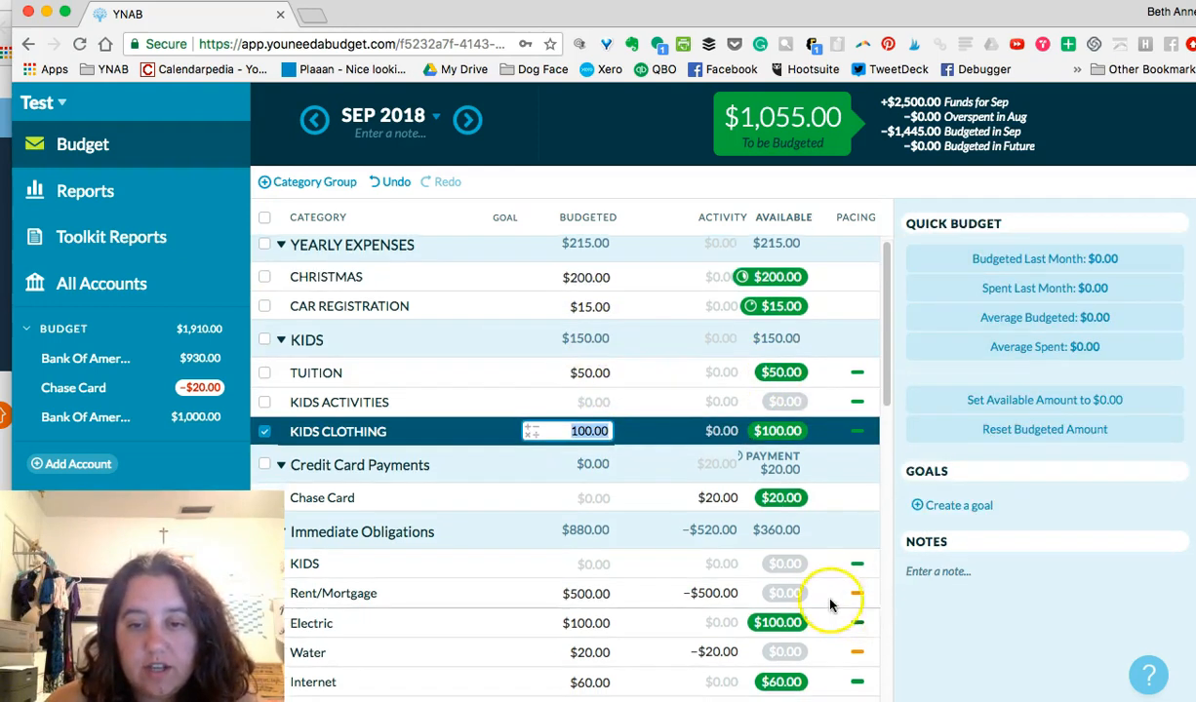
pyautogui.scroll(-5, 830, 606)
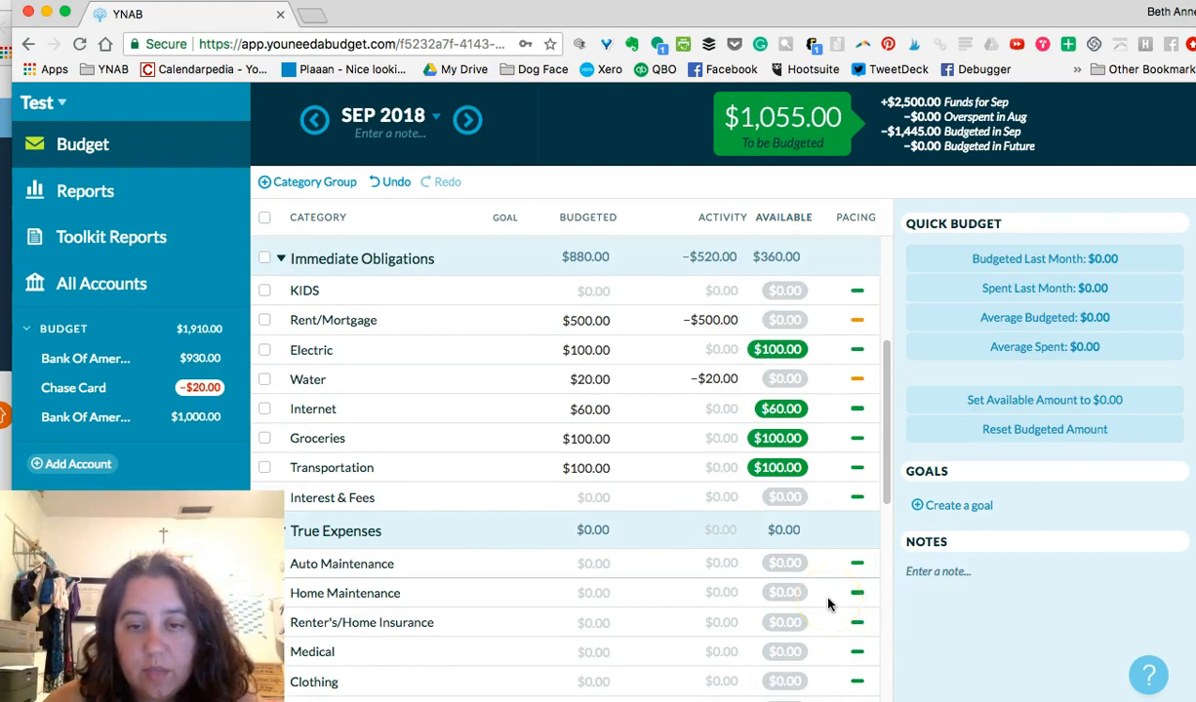
pyautogui.scroll(5, 829, 605)
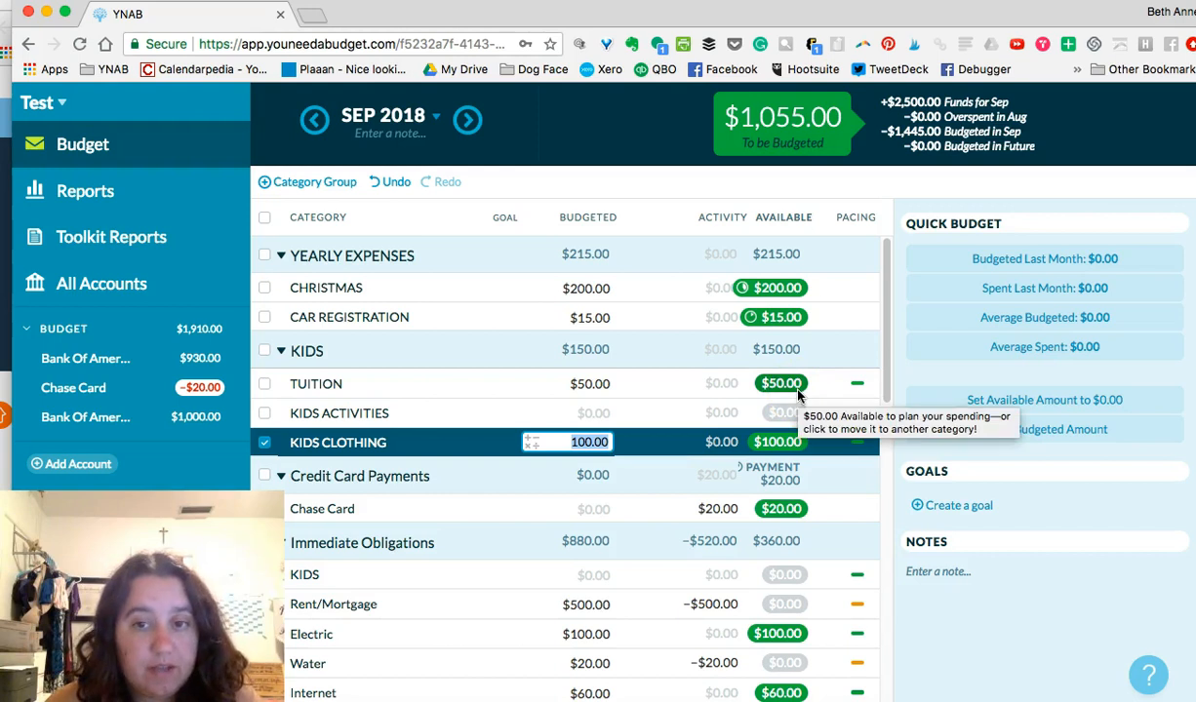
pyautogui.scroll(-8, 564, 501)
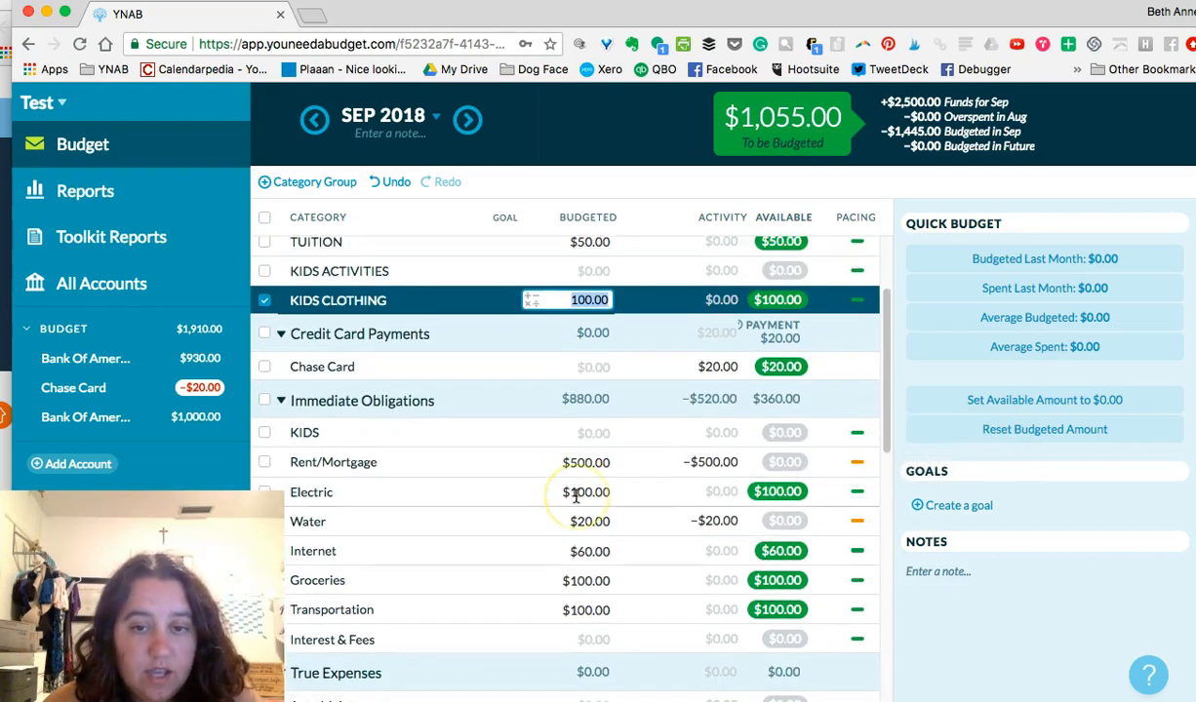
pyautogui.scroll(-7, 576, 498)
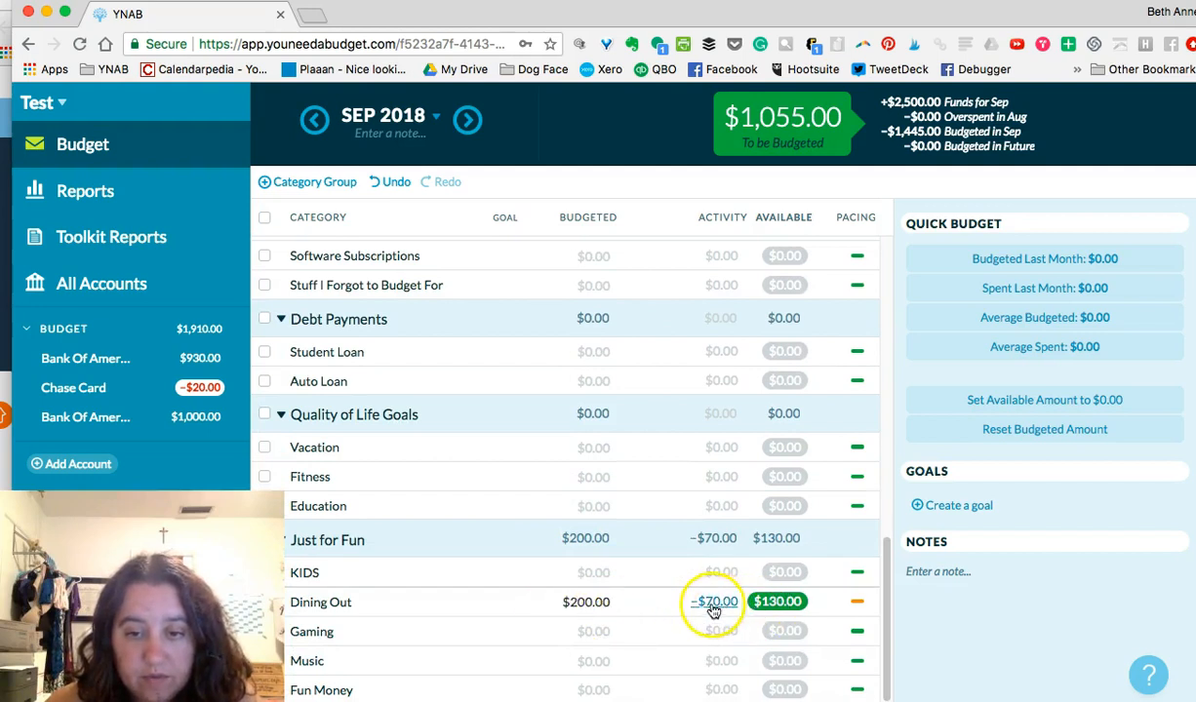
pyautogui.click(585, 602)
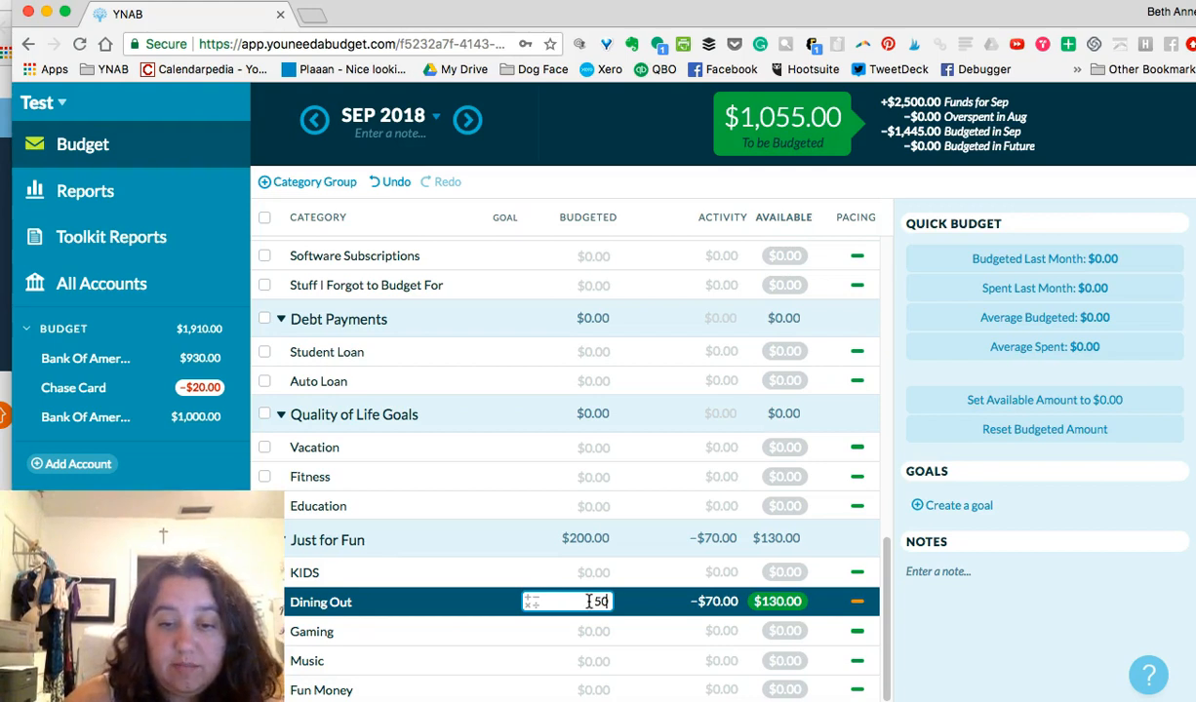
pyautogui.press('Return')
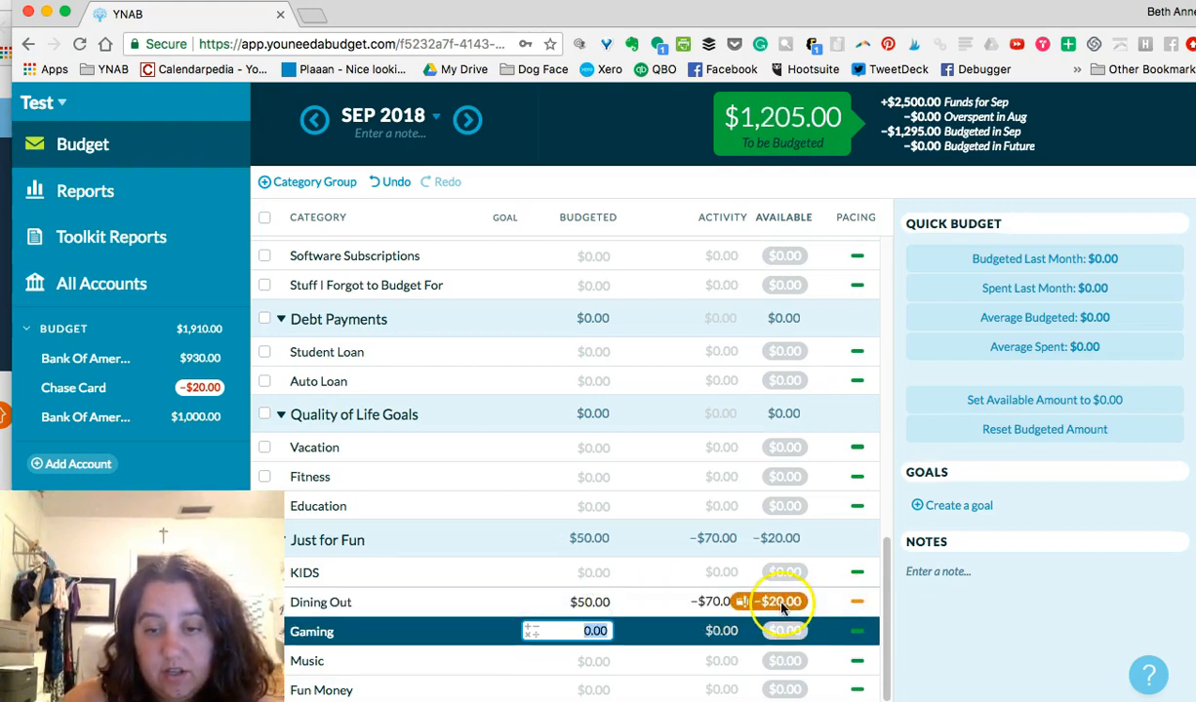
pyautogui.click(782, 605)
pyautogui.click(780, 551)
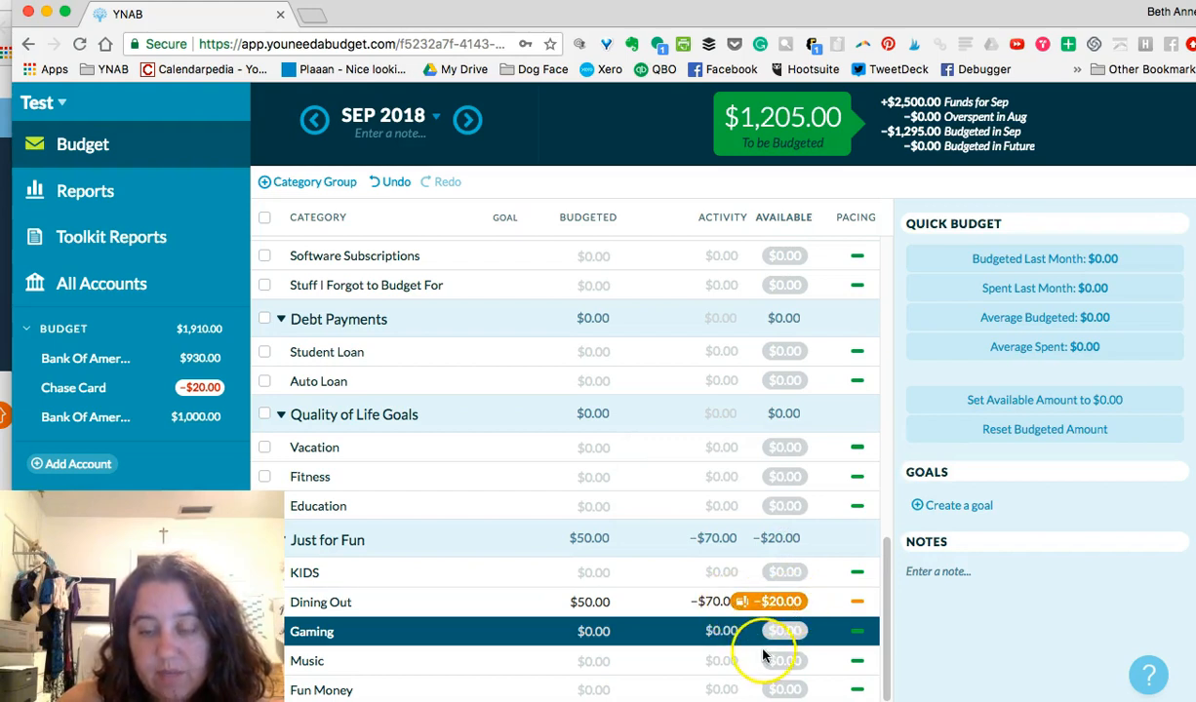
pyautogui.click(857, 604)
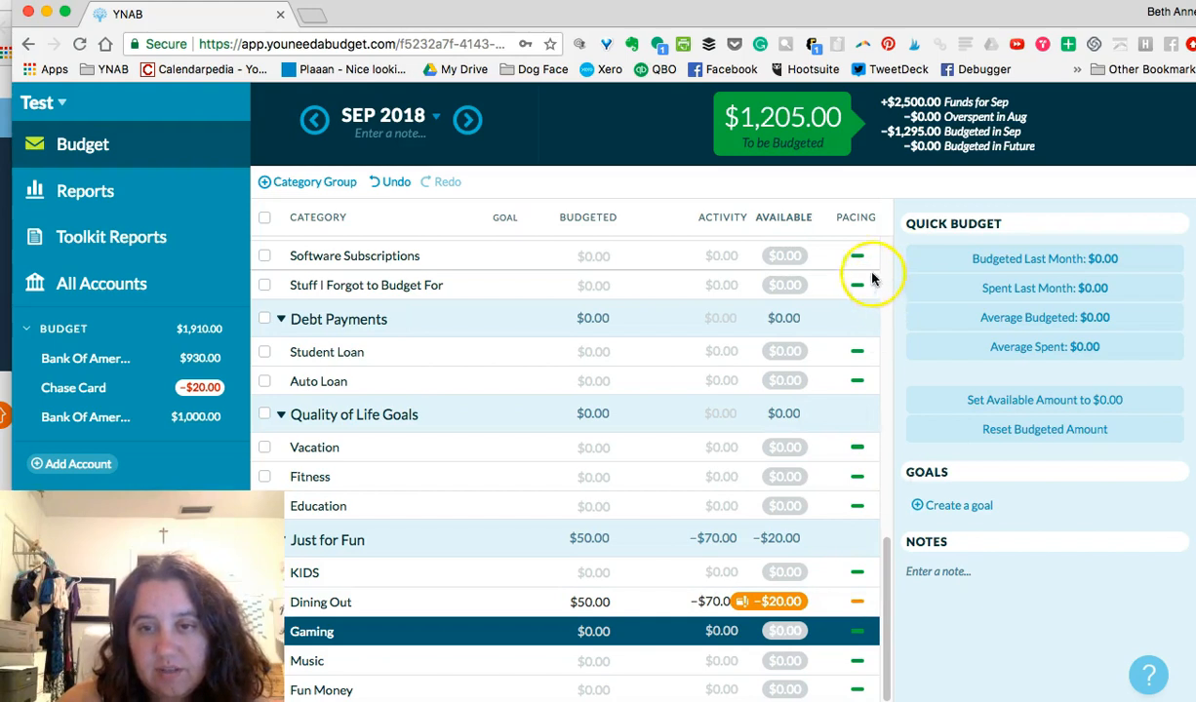
pyautogui.click(588, 603)
pyautogui.click(586, 632)
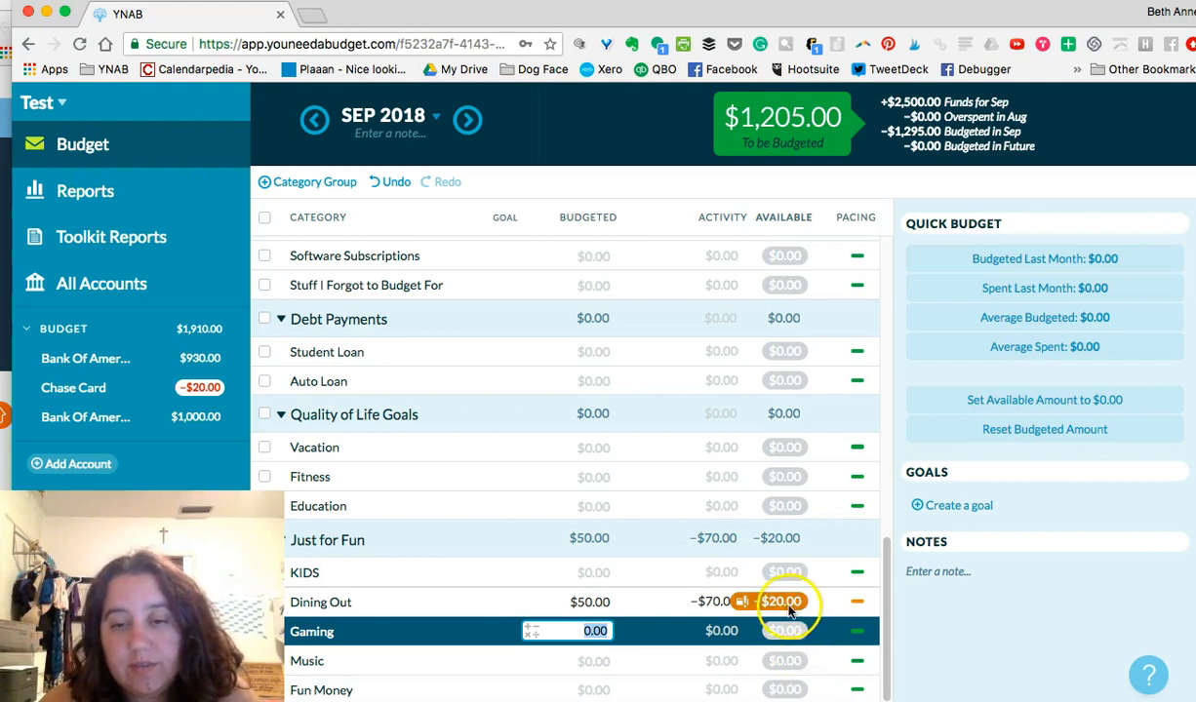
# Clear the Dining Out budgeted amount, look at its available balance, and cover the spending by budgeting $70.
pyautogui.click(582, 602)
pyautogui.press('BackSpace')
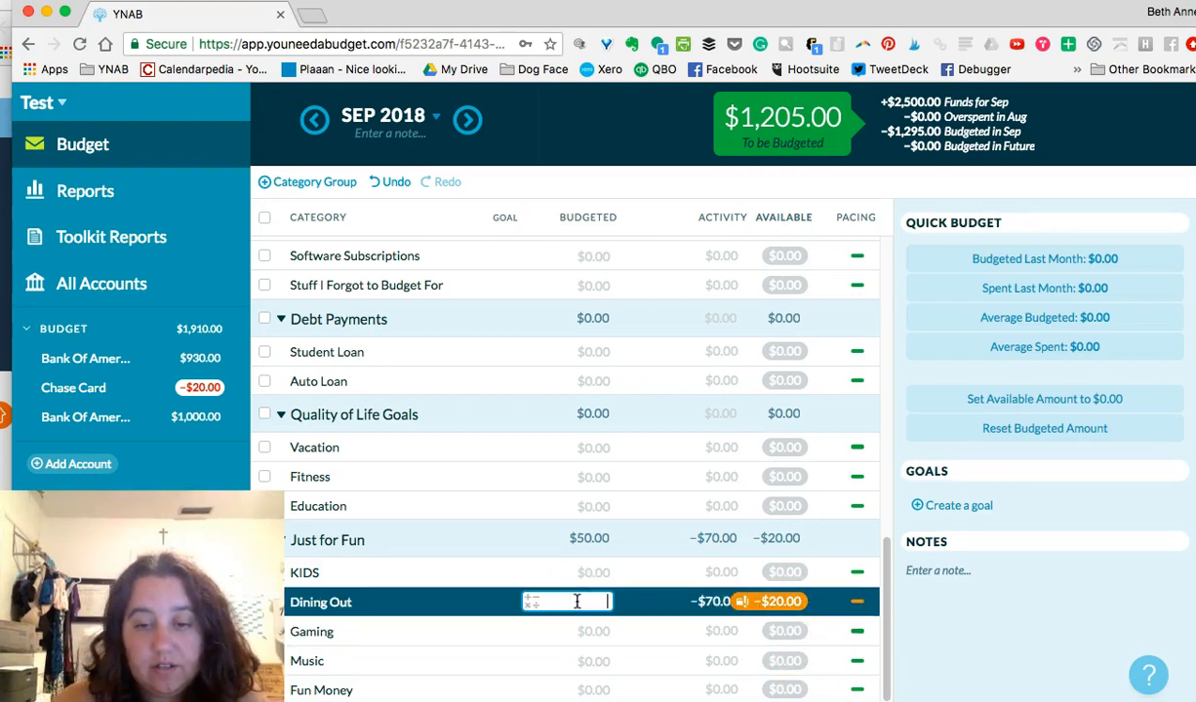
pyautogui.press('Return')
pyautogui.click(577, 602)
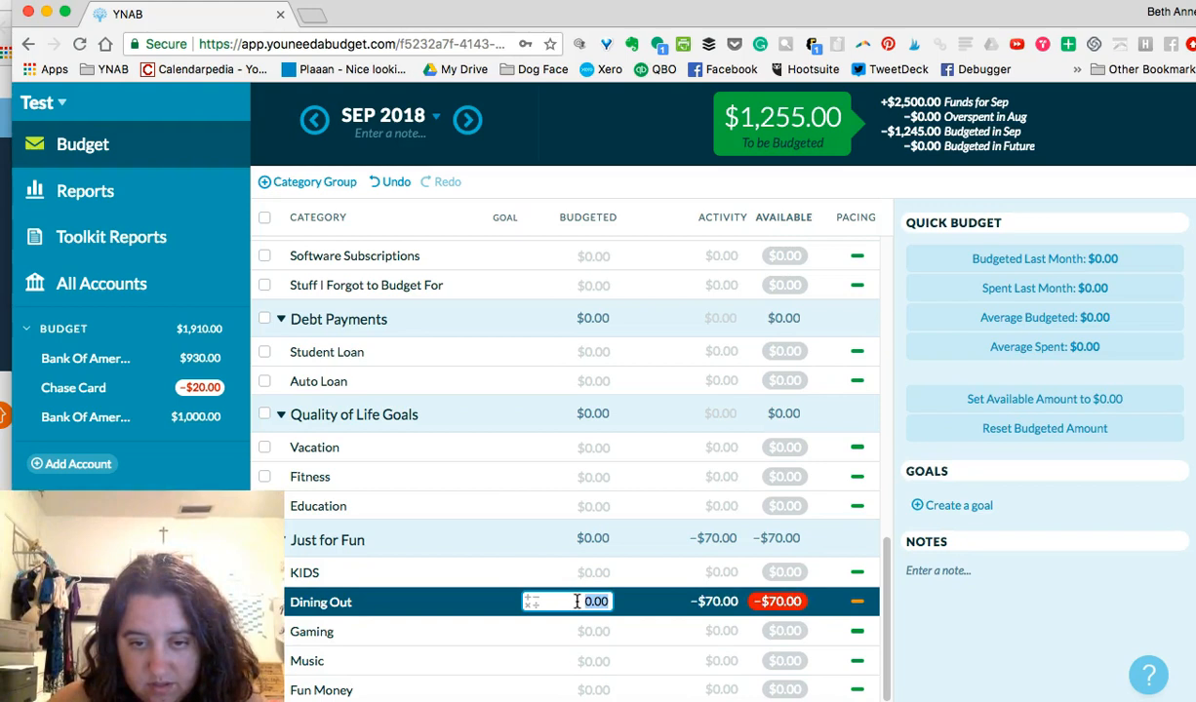
pyautogui.press('Return')
pyautogui.click(576, 602)
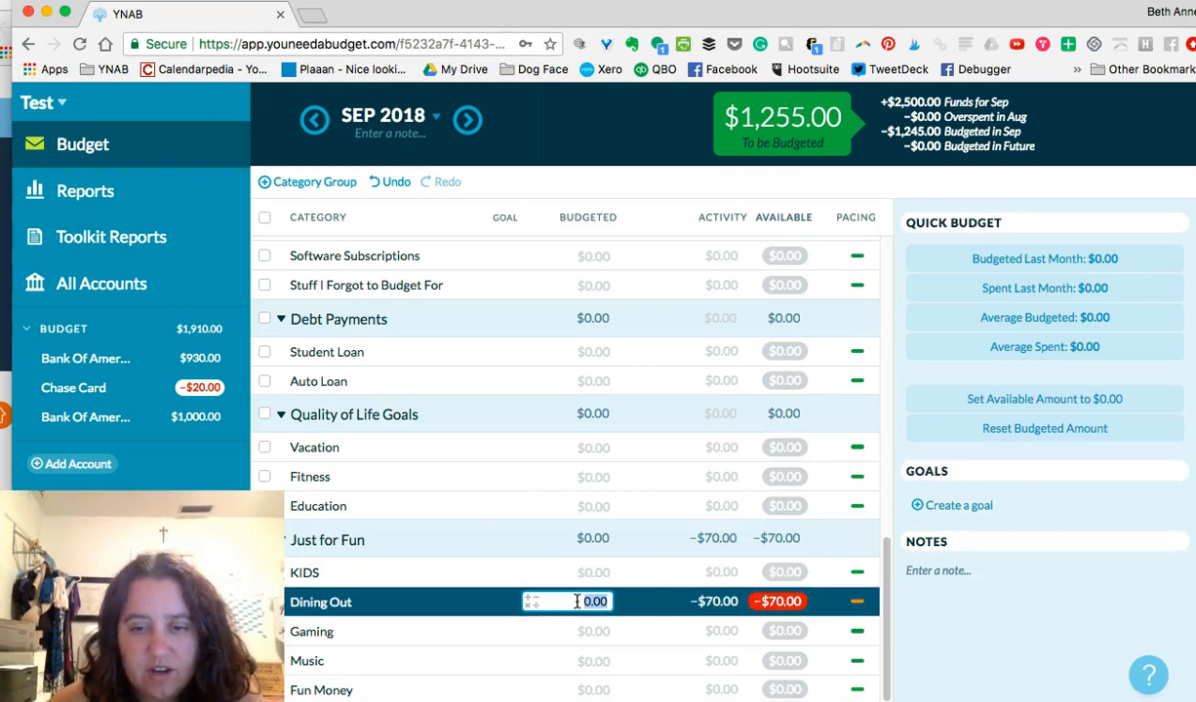
pyautogui.write('70')
pyautogui.click(550, 660)
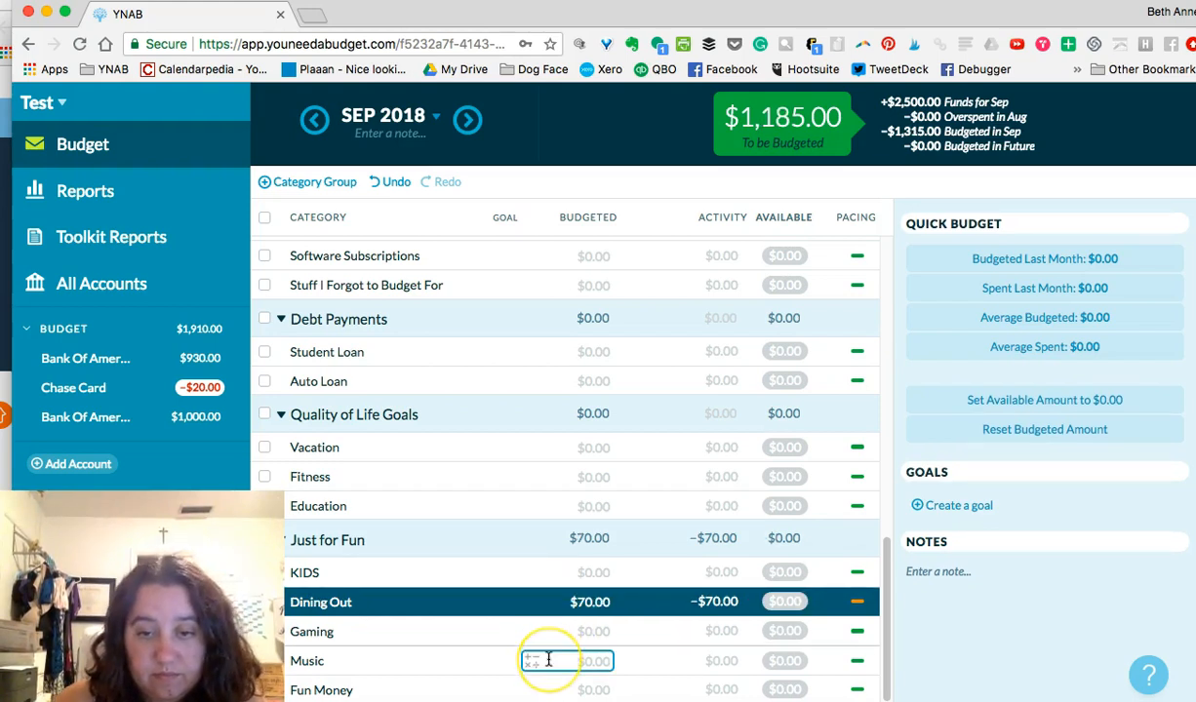
# Budget $100 each for Auto Maintenance and Home Maintenance in the True Expenses group.
pyautogui.scroll(15, 549, 660)
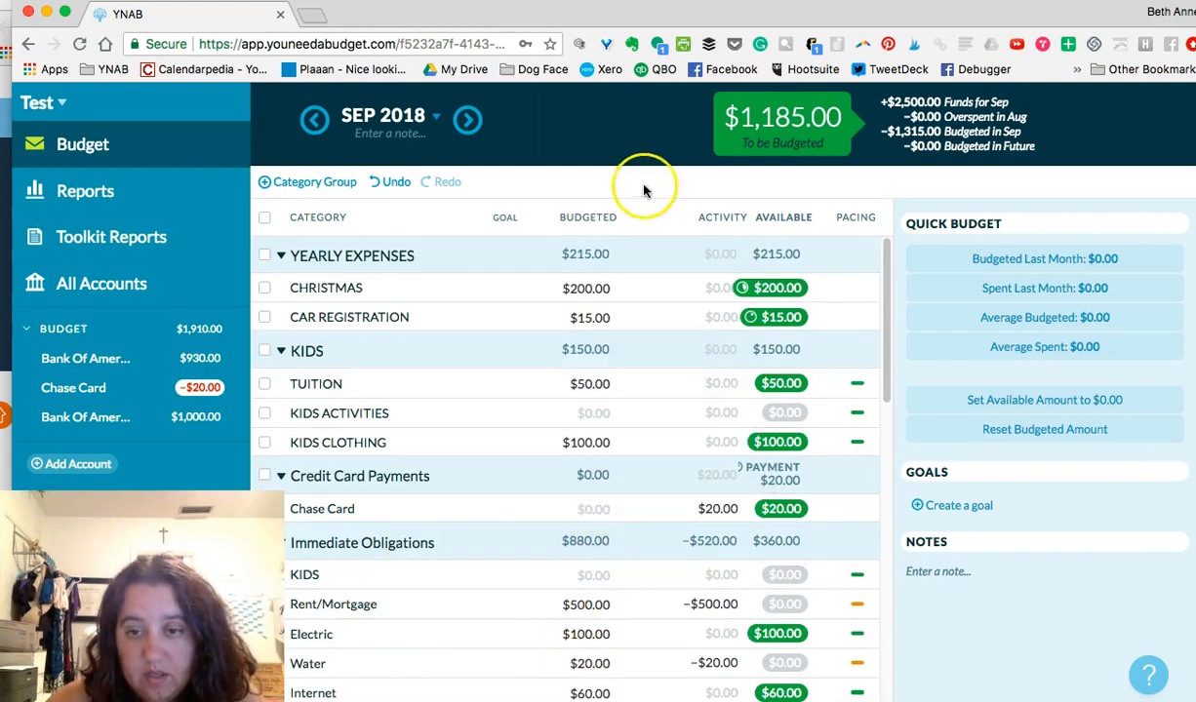
pyautogui.click(590, 385)
pyautogui.scroll(-6, 589, 389)
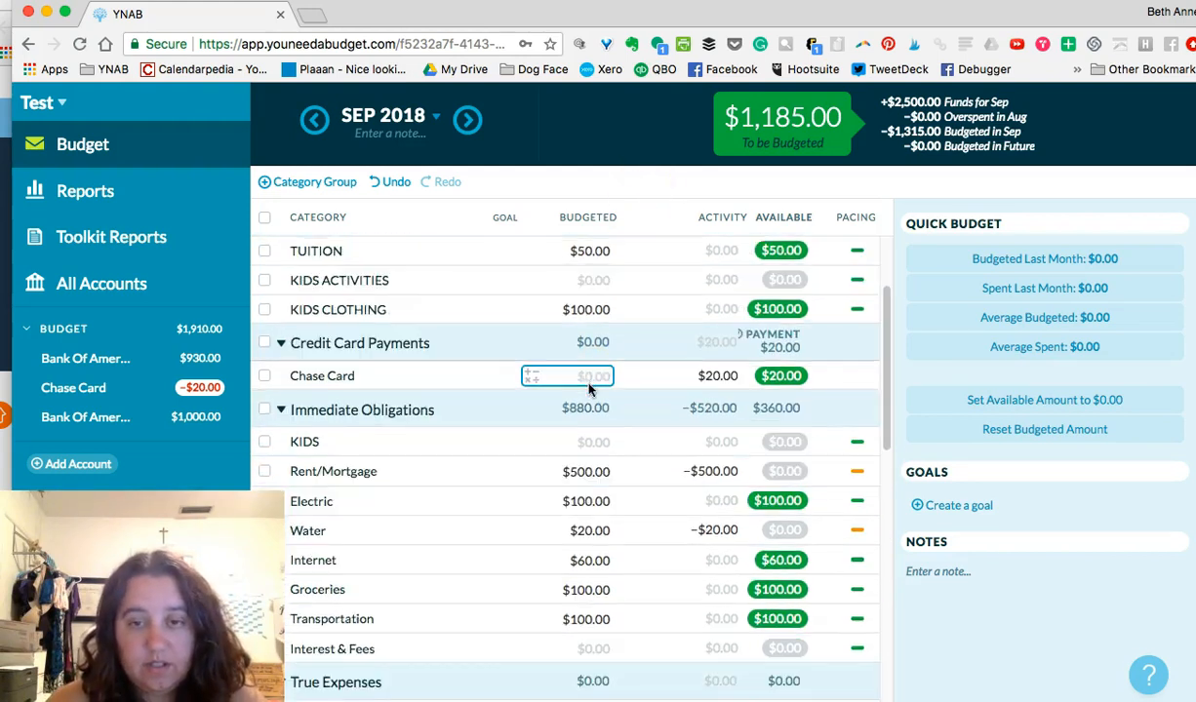
pyautogui.scroll(3, 590, 388)
pyautogui.scroll(1, 589, 390)
pyautogui.scroll(-4, 589, 390)
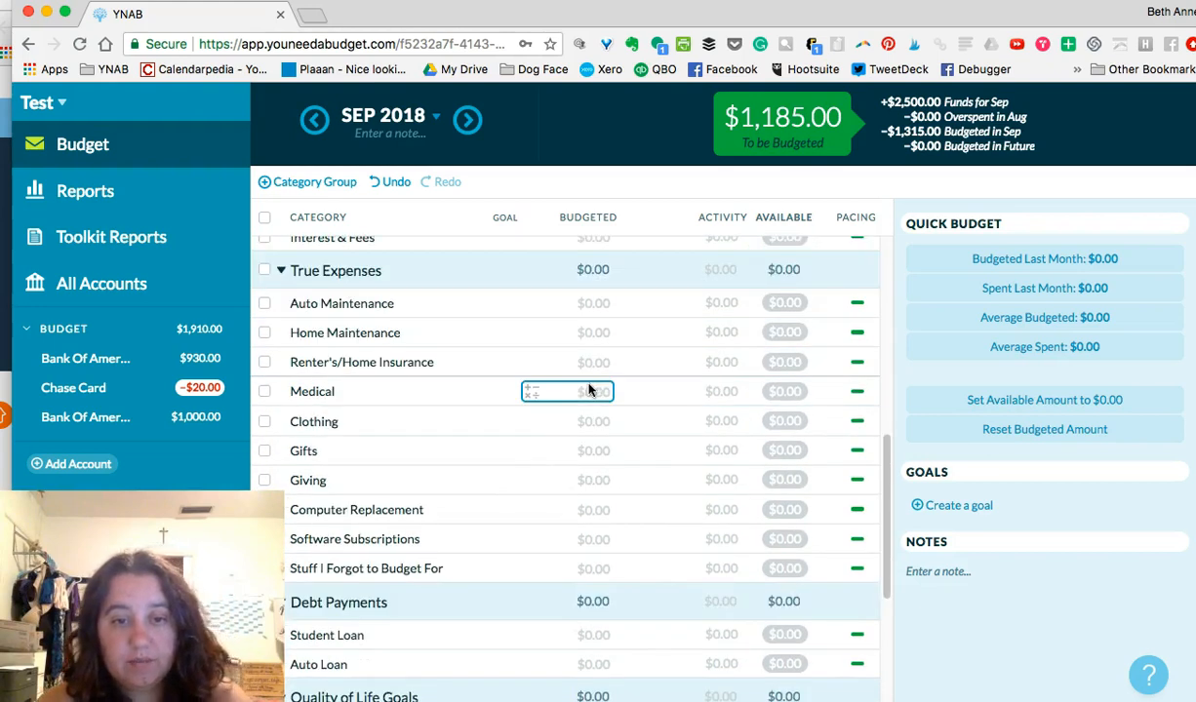
pyautogui.click(593, 291)
pyautogui.write('100')
pyautogui.press('Return')
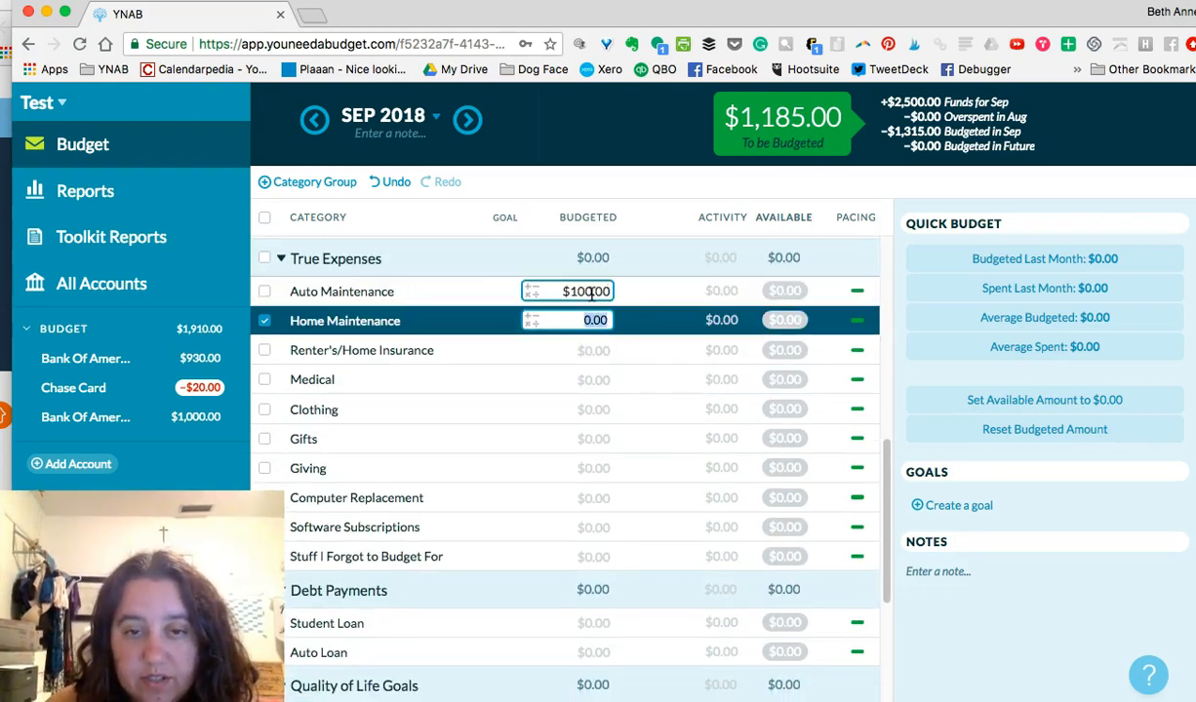
pyautogui.write('100')
pyautogui.press('Return')
# In True Expenses, budget $200 for Renter's/Home Insurance, $400 for Medical, and $100 each for Clothing and Gifts.
pyautogui.write('200')
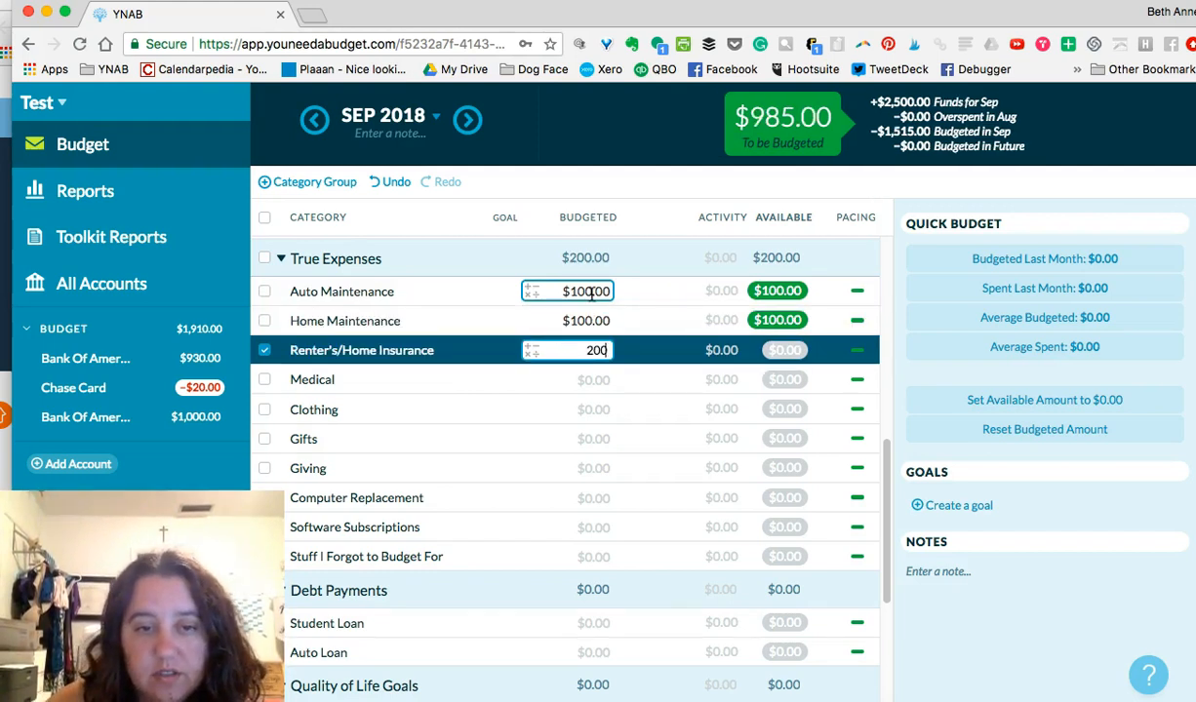
pyautogui.press('Return')
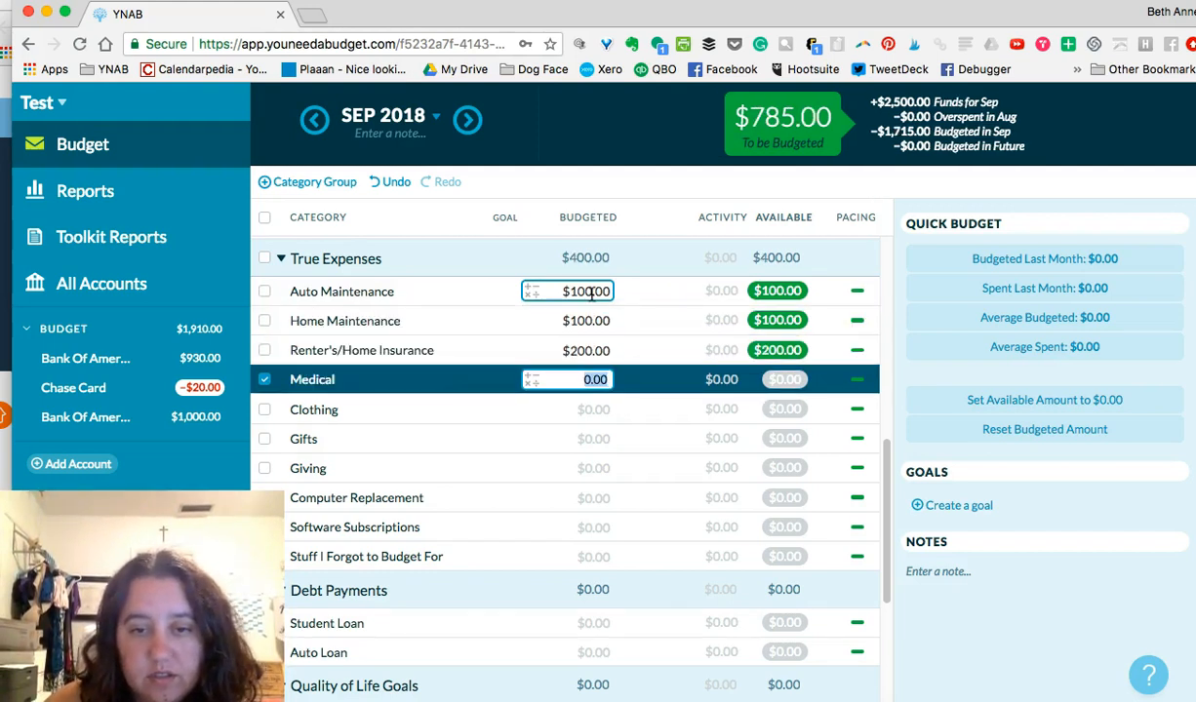
pyautogui.write('400')
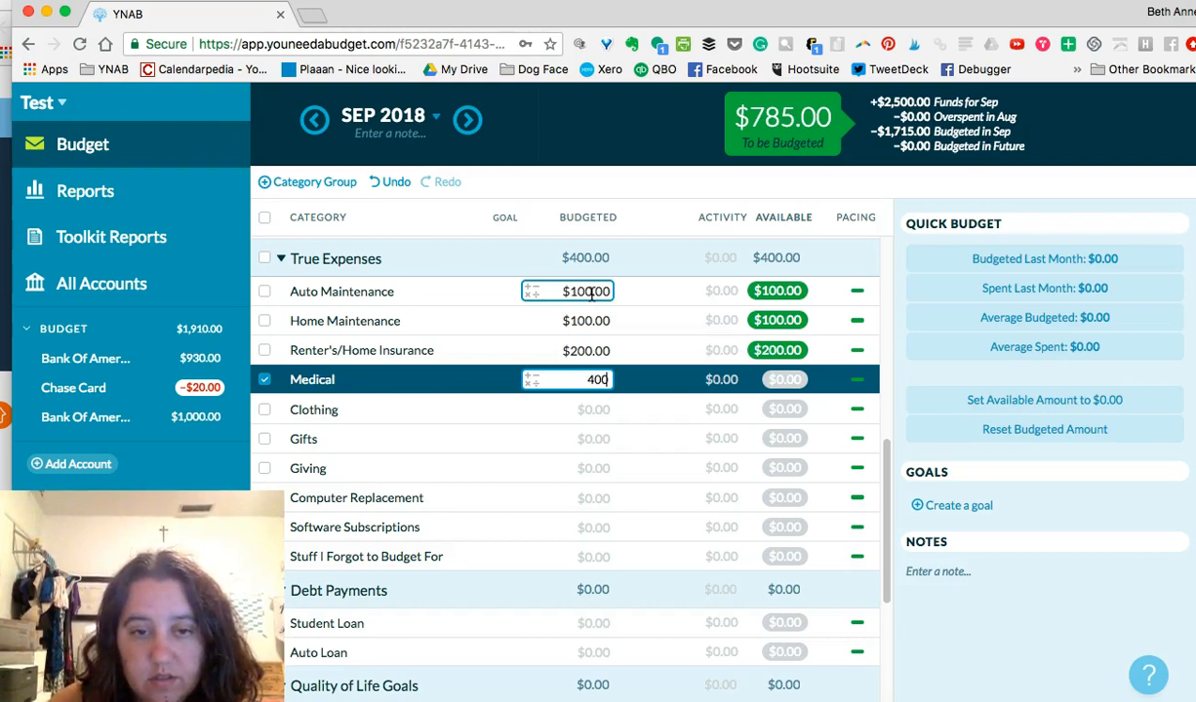
pyautogui.press('Return')
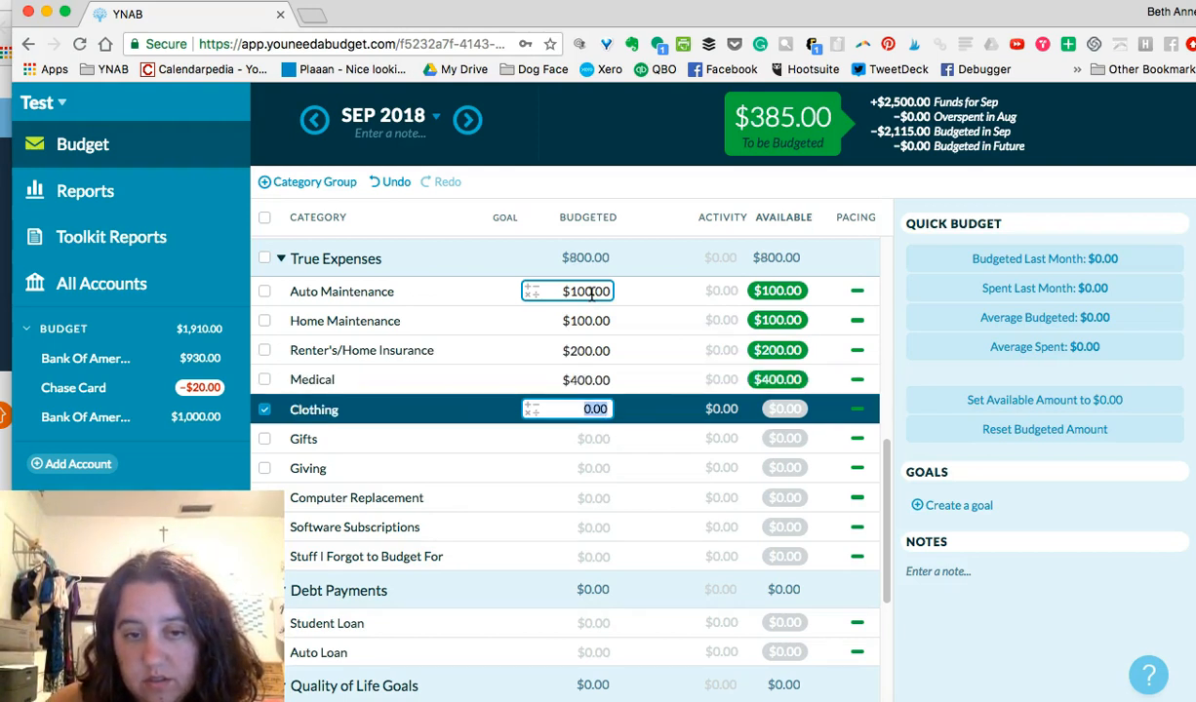
pyautogui.write('100')
pyautogui.press('Return')
pyautogui.write('100')
pyautogui.press('Return')
# In True Expenses, budget $25 each for Giving and Computer Replacement, and $100 for Software Subscriptions.
pyautogui.write('2')
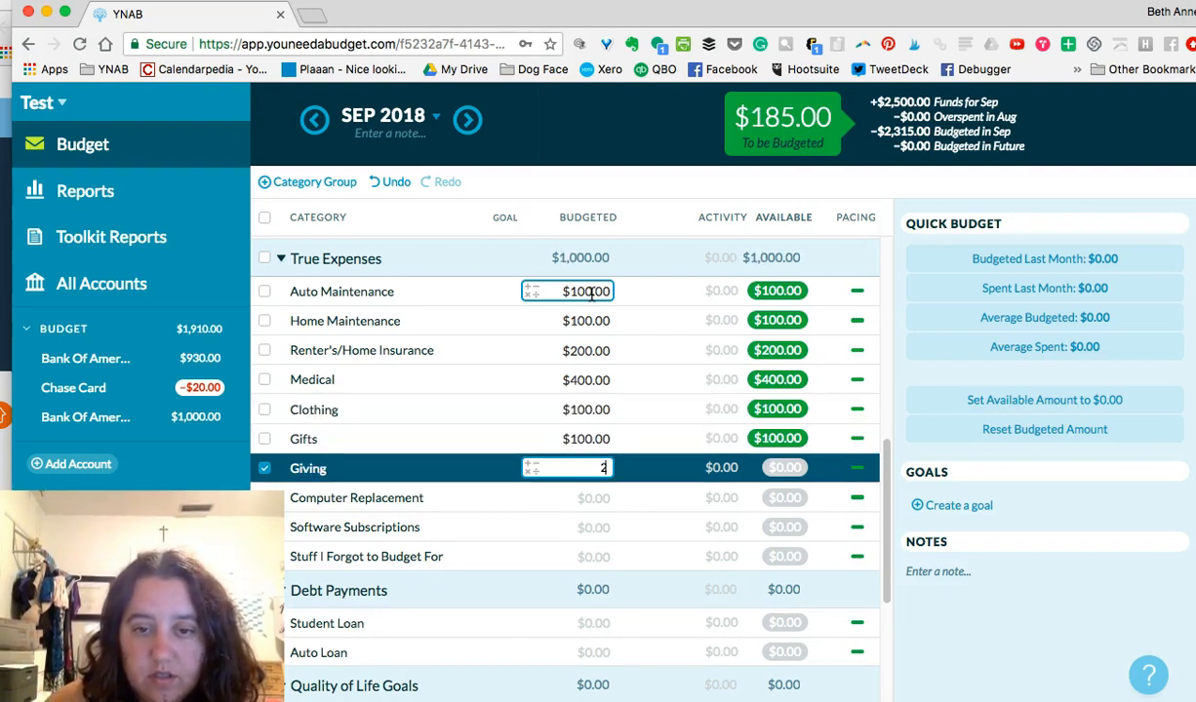
pyautogui.write('5')
pyautogui.press('Return')
pyautogui.write('25')
pyautogui.press('Return')
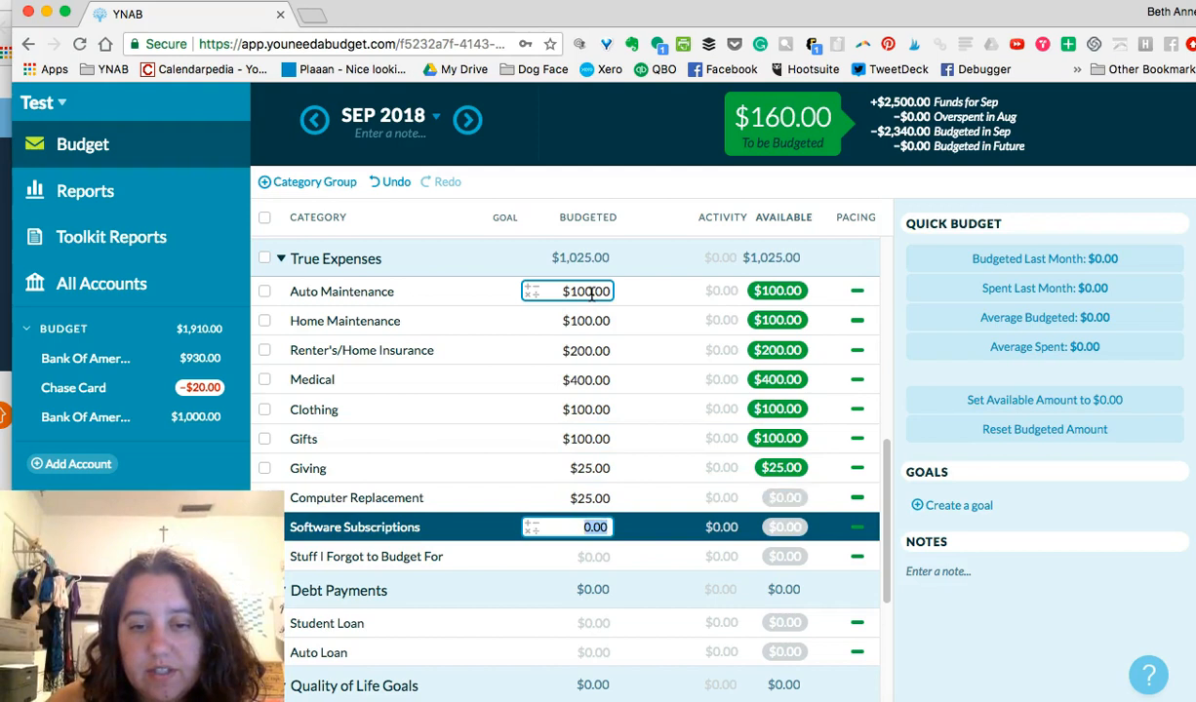
pyautogui.write('100')
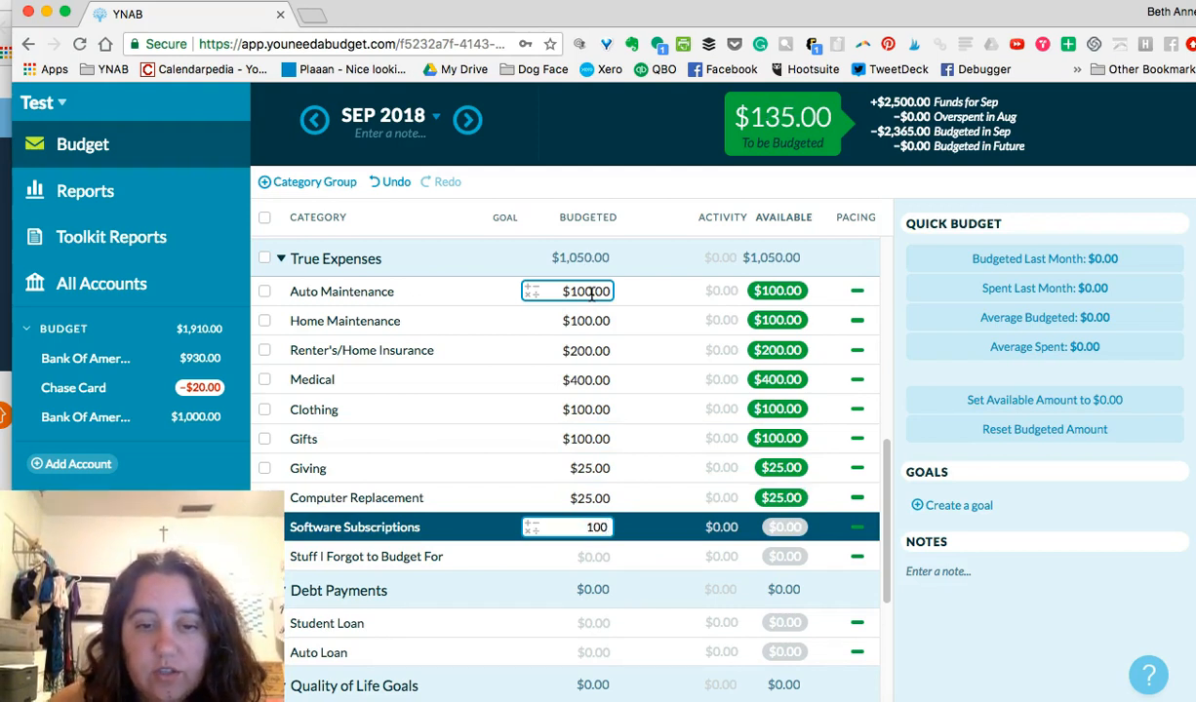
pyautogui.press('Return')
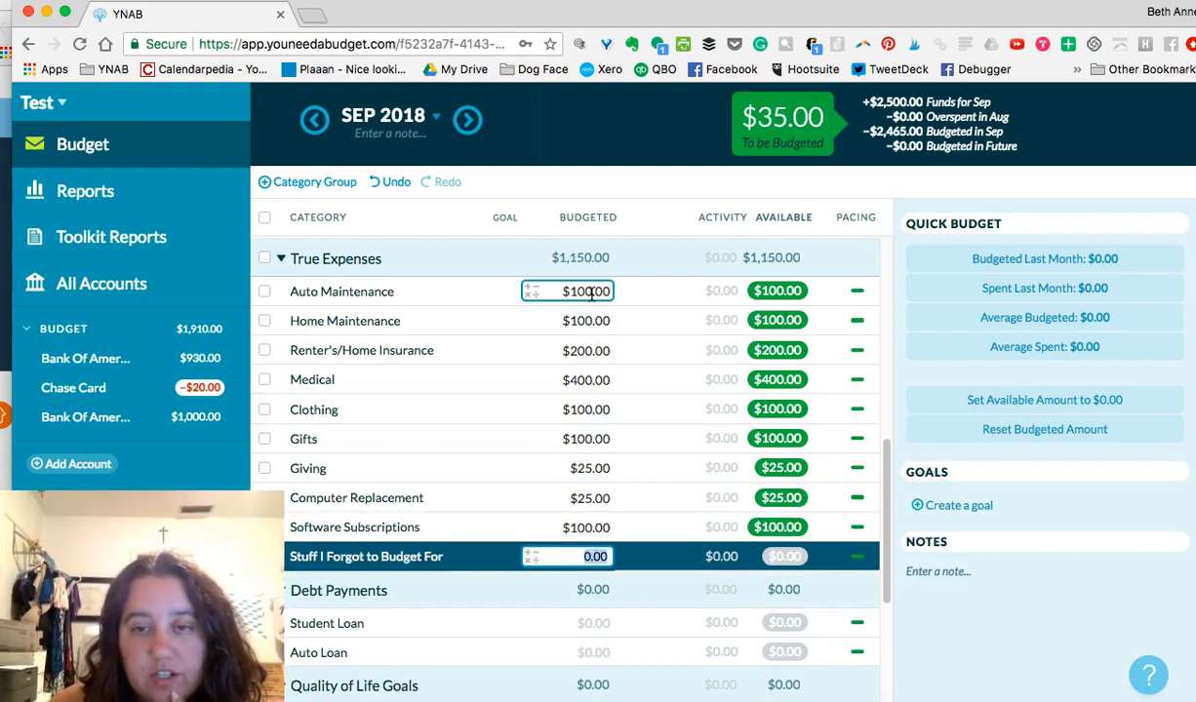
# Budget $35 for Stuff I Forgot to Budget For and check the To be Budgeted amount.
pyautogui.write('35')
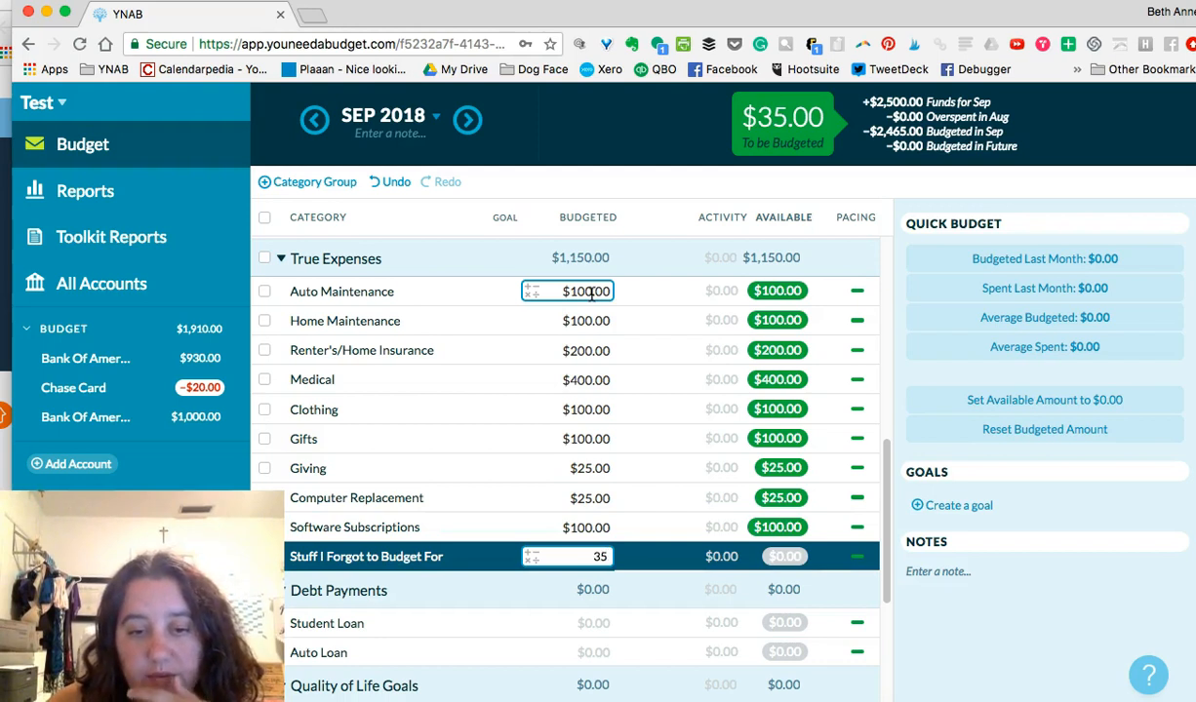
pyautogui.press('Return')
pyautogui.press('Return')
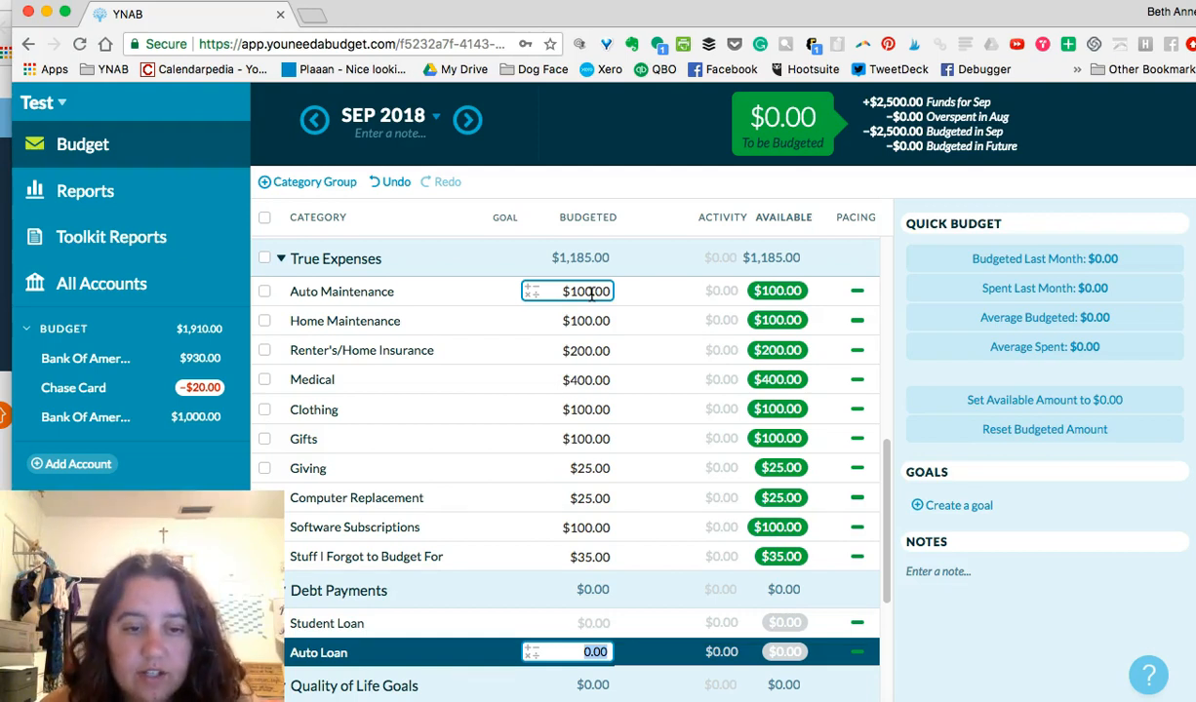
pyautogui.scroll(-10, 615, 470)
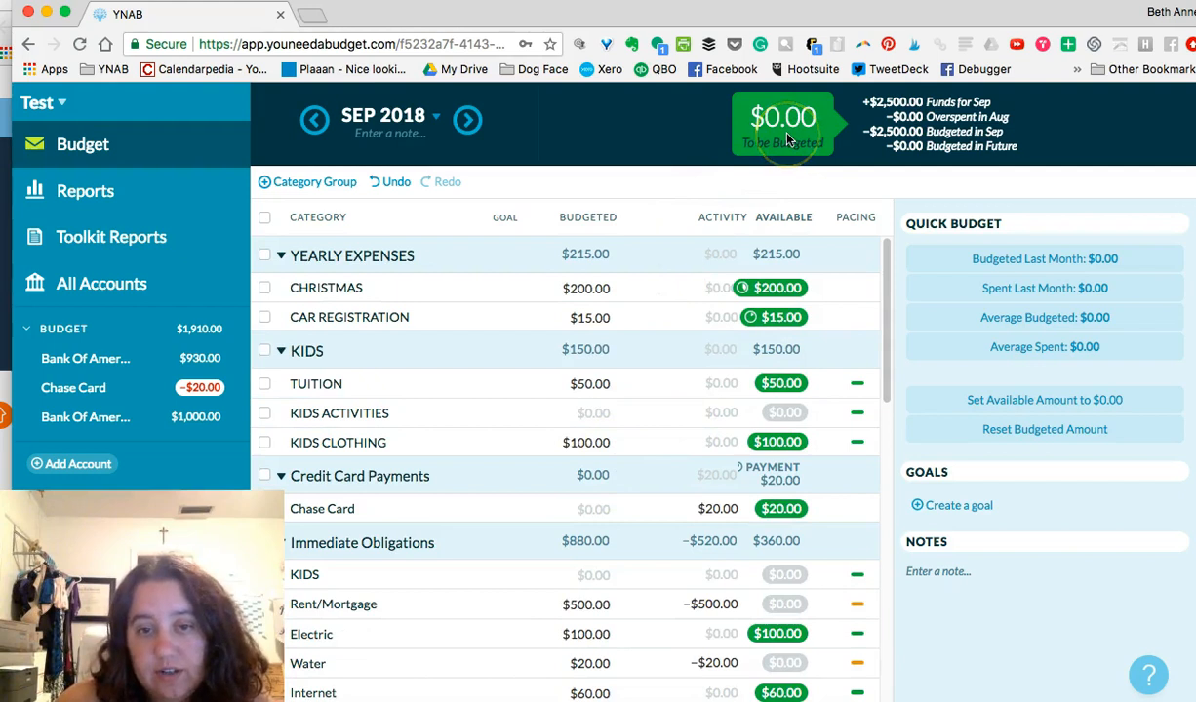
# Raise the Tuition budget to $60 to test overbudgeting, and set it back to $50.
pyautogui.click(594, 383)
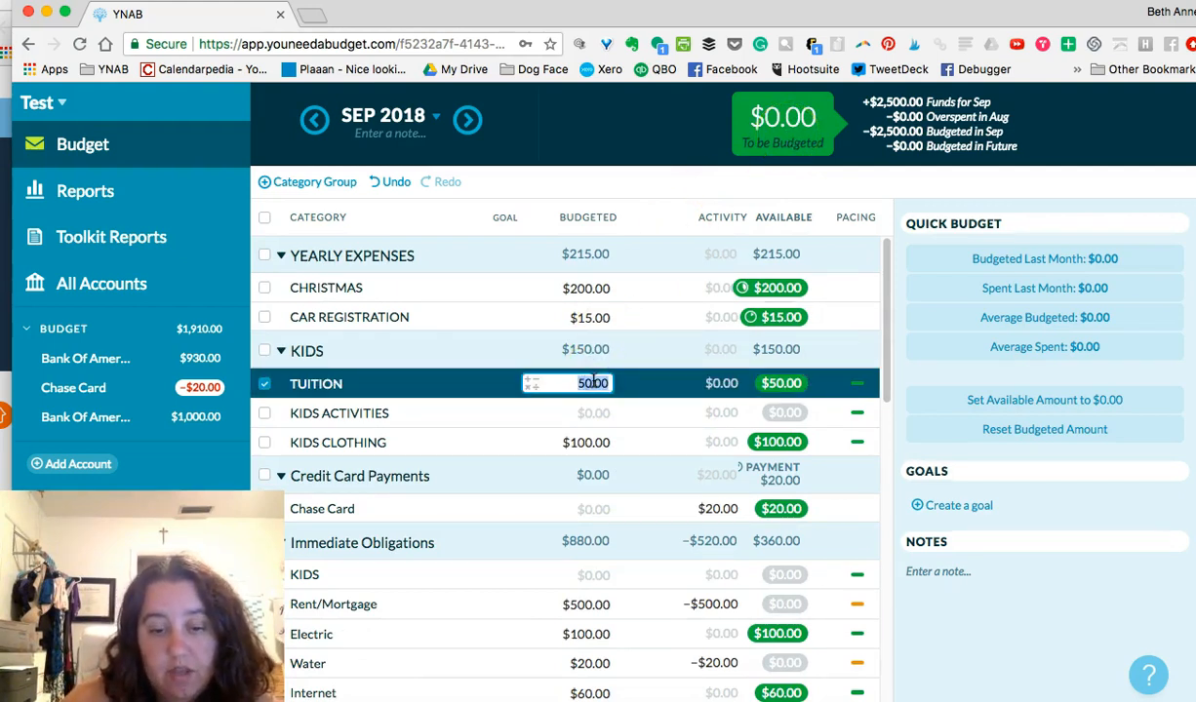
pyautogui.write('60')
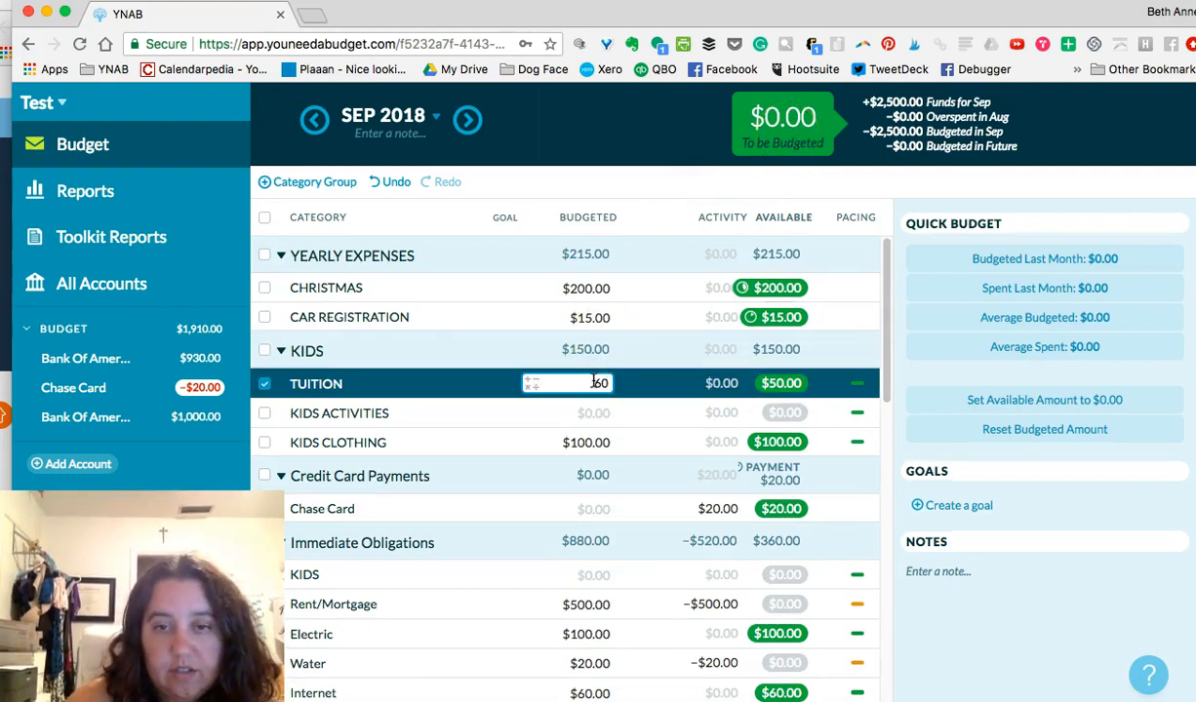
pyautogui.press('Return')
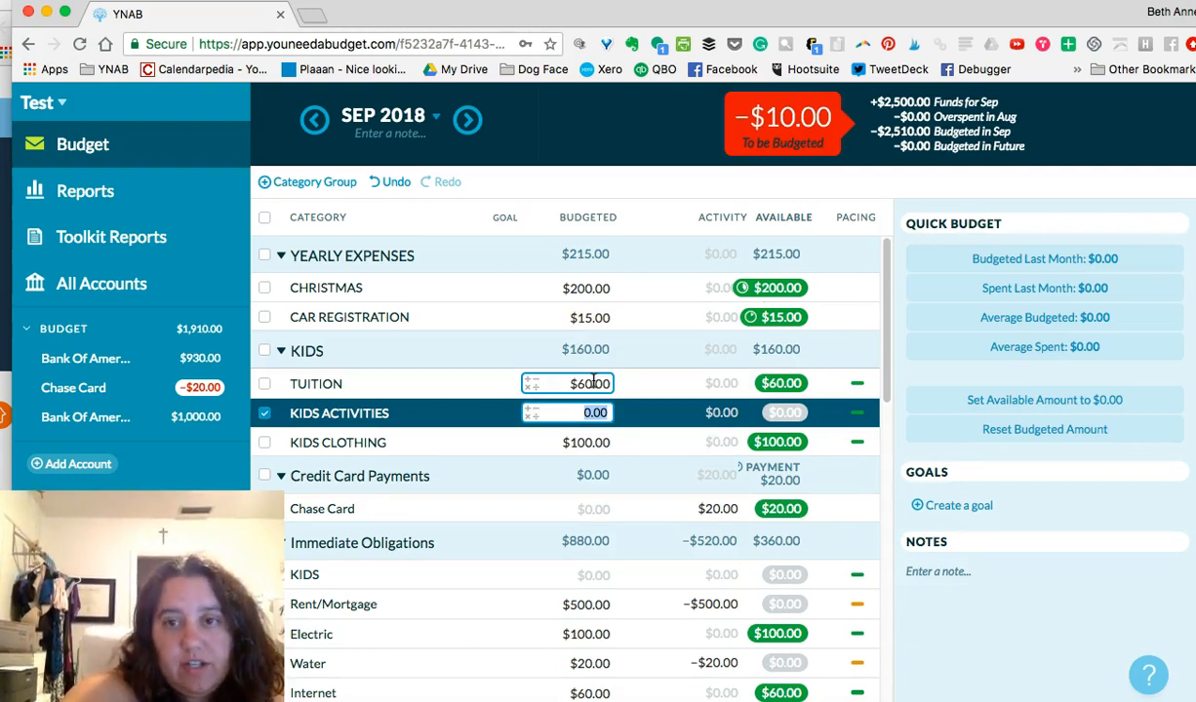
pyautogui.click(593, 383)
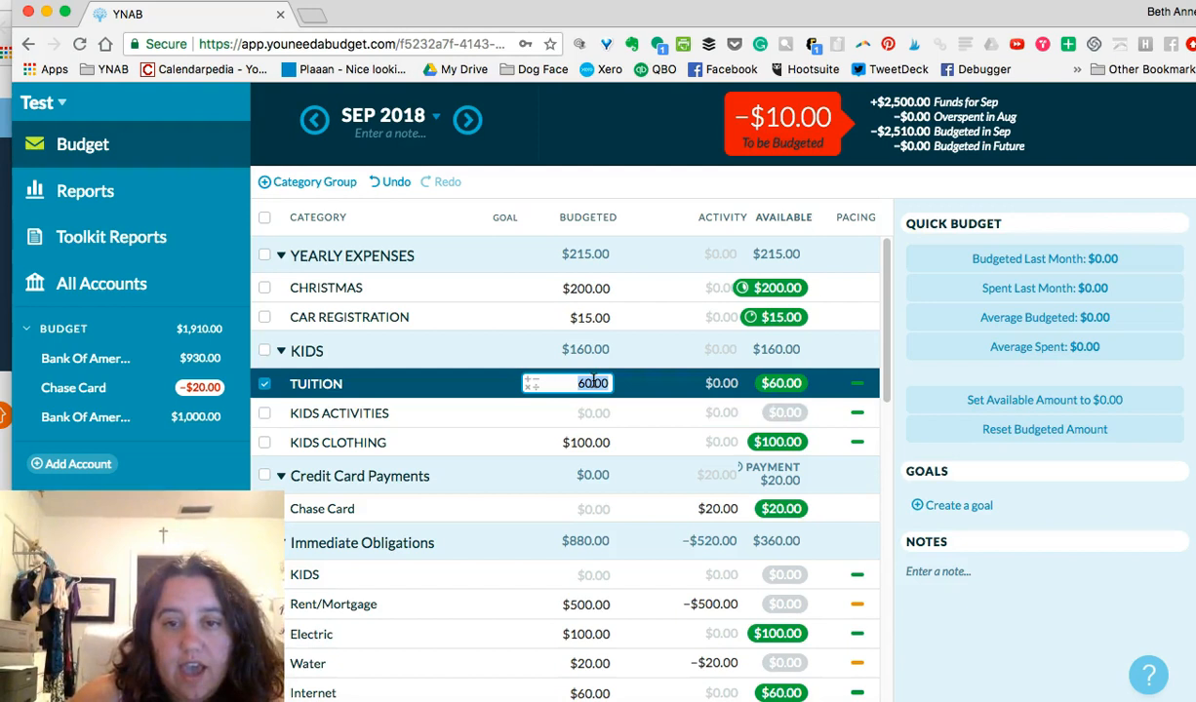
pyautogui.write('50')
pyautogui.press('Return')
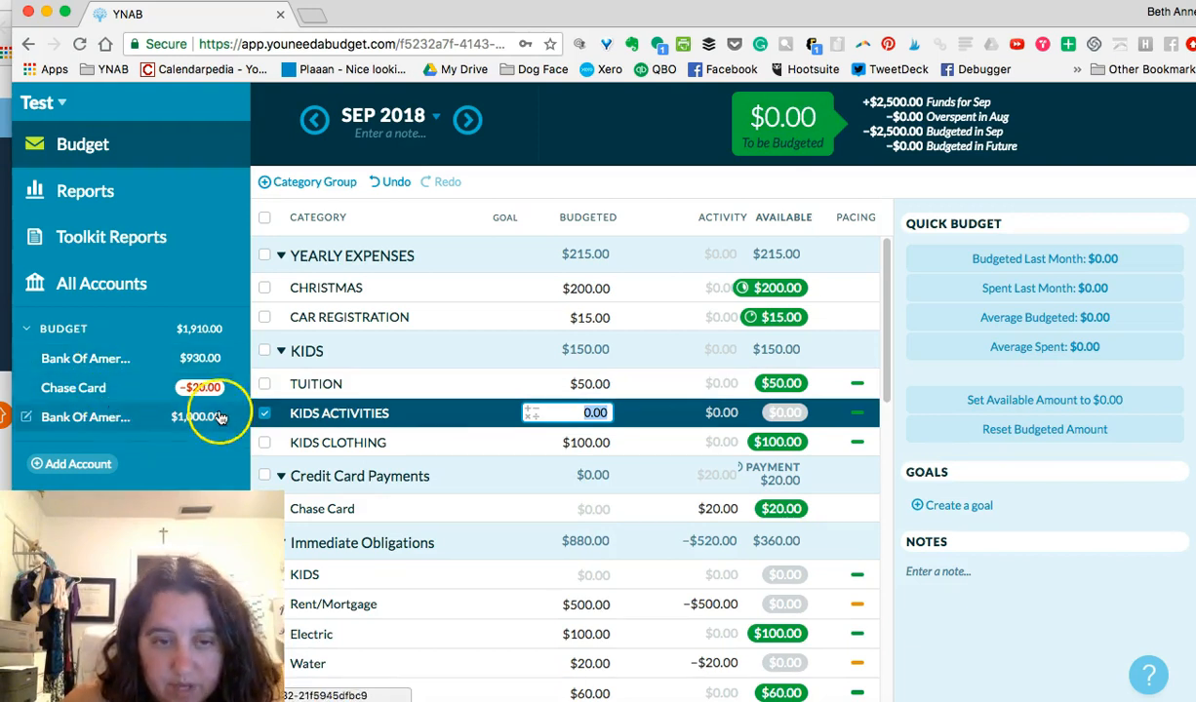
# Look over the budget categories and the Chase Card account's transactions.
pyautogui.scroll(-9, 756, 527)
pyautogui.scroll(9, 759, 526)
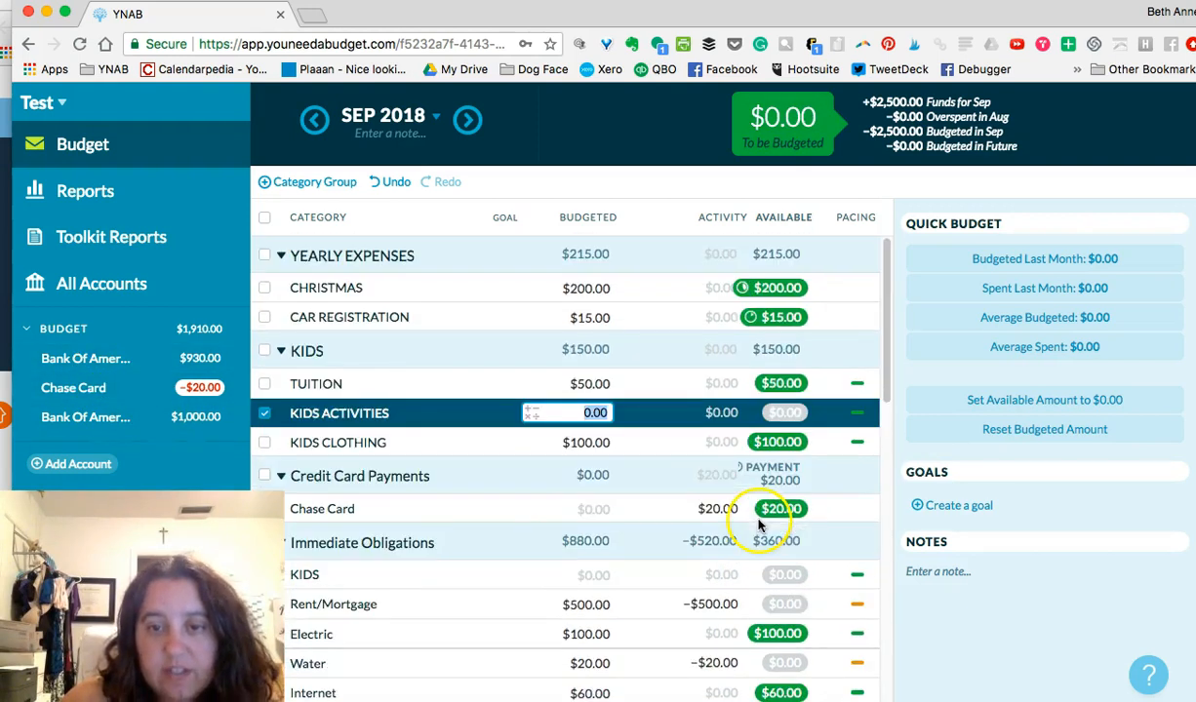
pyautogui.click(111, 391)
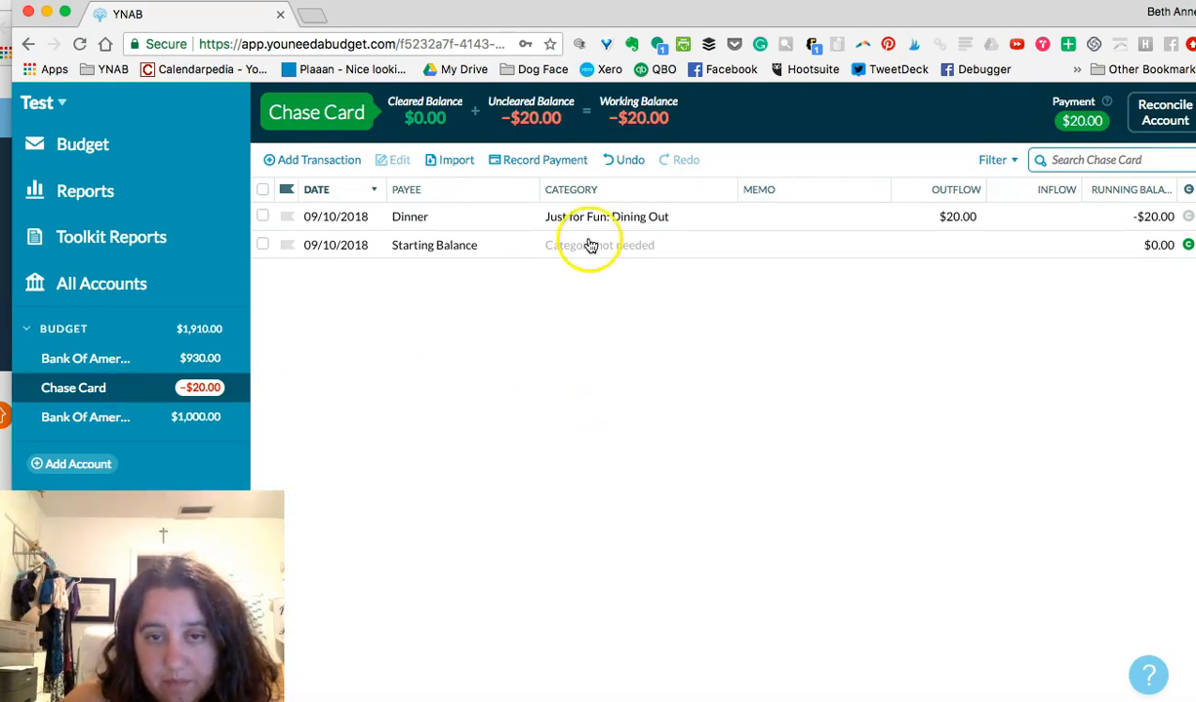
# In the Bank Of America Joint account, mark both Dinner transactions and the water transaction as cleared.
pyautogui.click(103, 359)
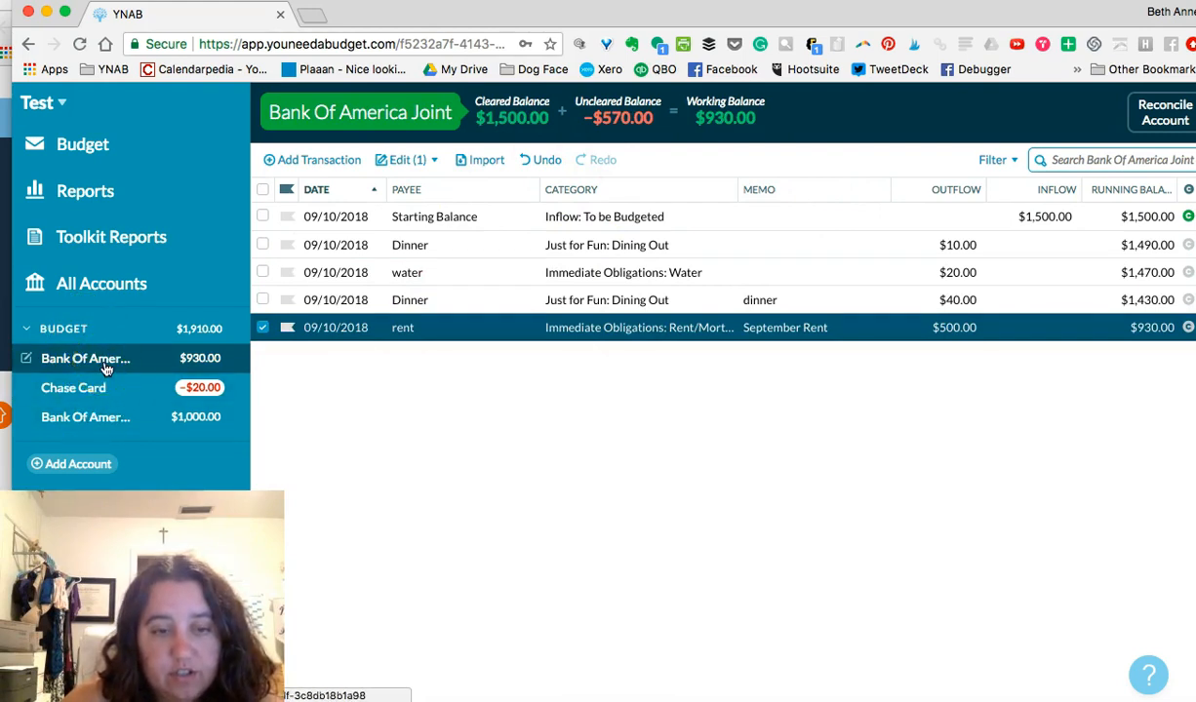
pyautogui.click(1188, 246)
pyautogui.click(1188, 273)
pyautogui.click(1188, 300)
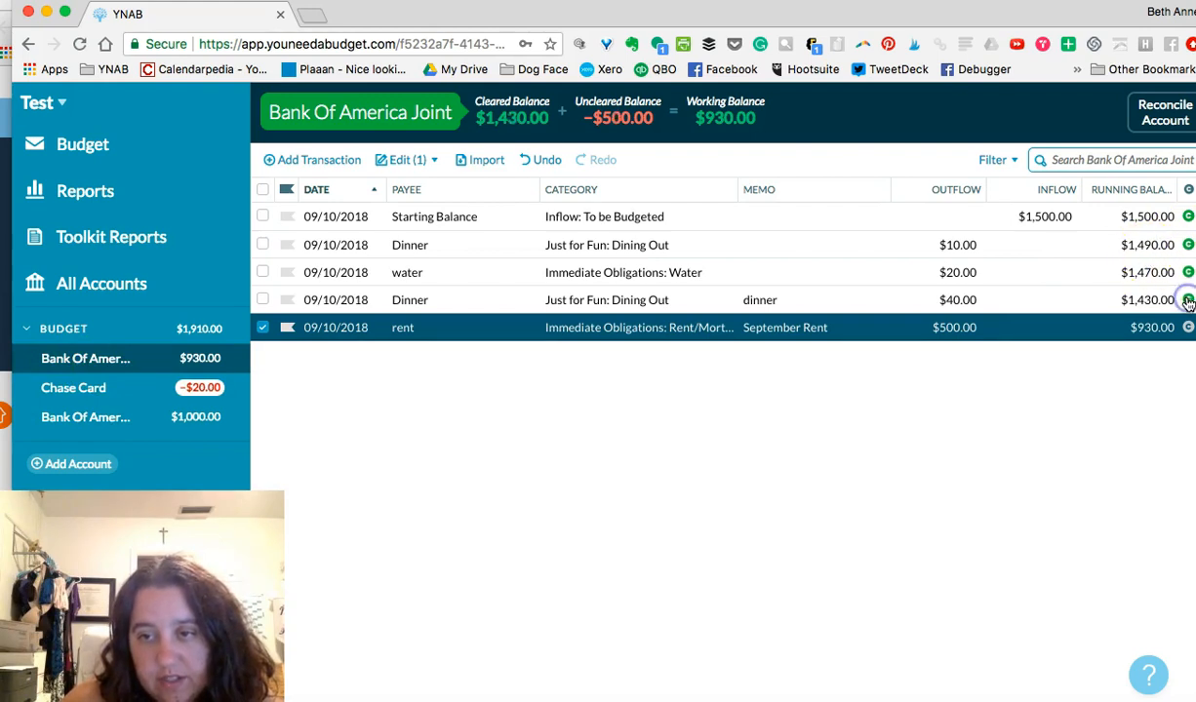
pyautogui.click(1176, 123)
pyautogui.click(1086, 255)
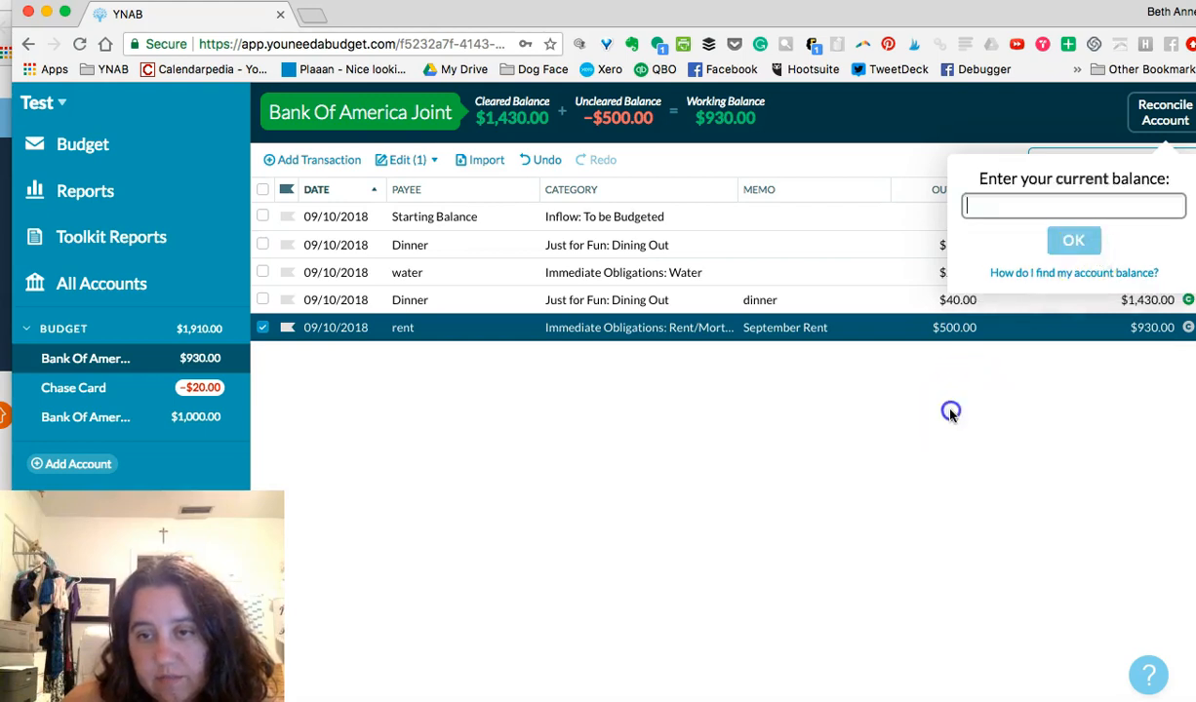
pyautogui.click(951, 414)
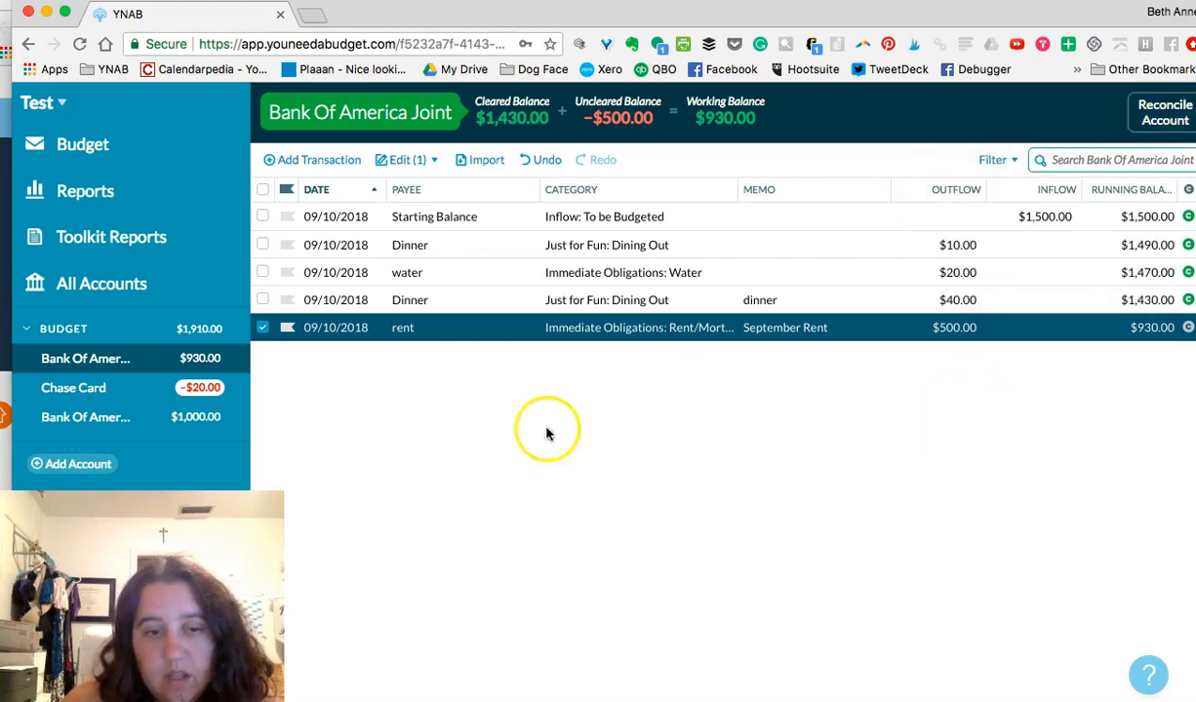
pyautogui.click(109, 393)
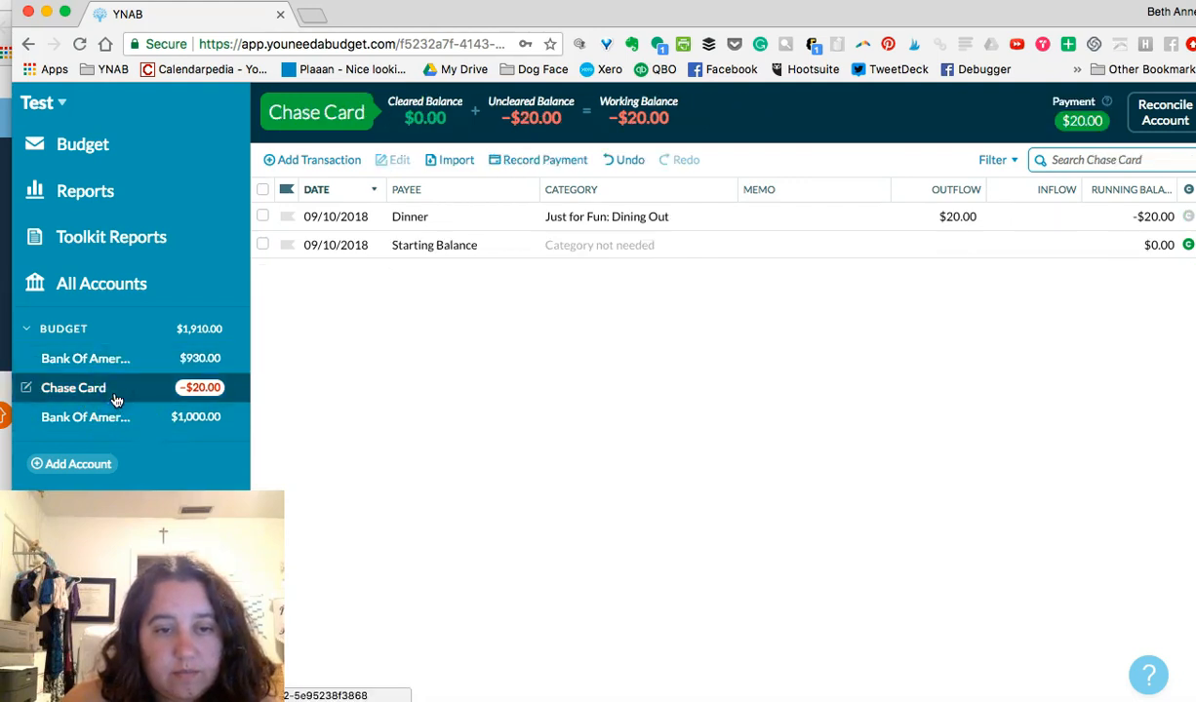
pyautogui.click(120, 369)
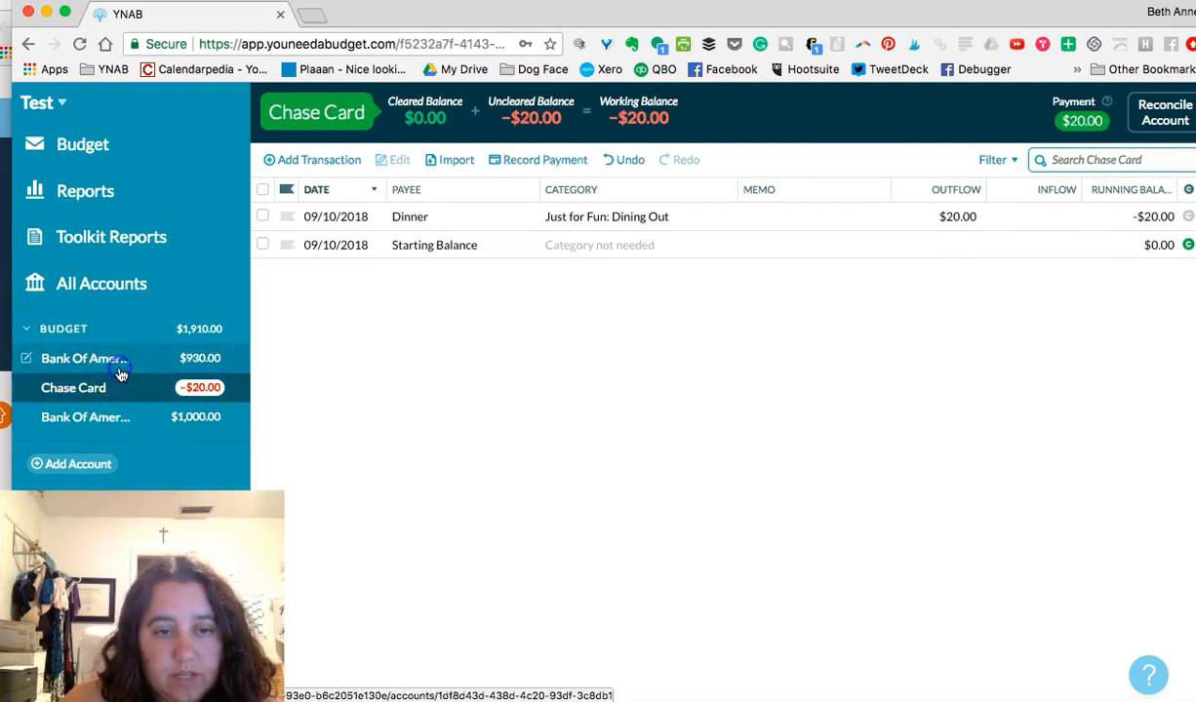
# Start reconciling the Bank Of America Joint account, reject the suggested balance and enter 1000 as the current balance.
pyautogui.click(1153, 119)
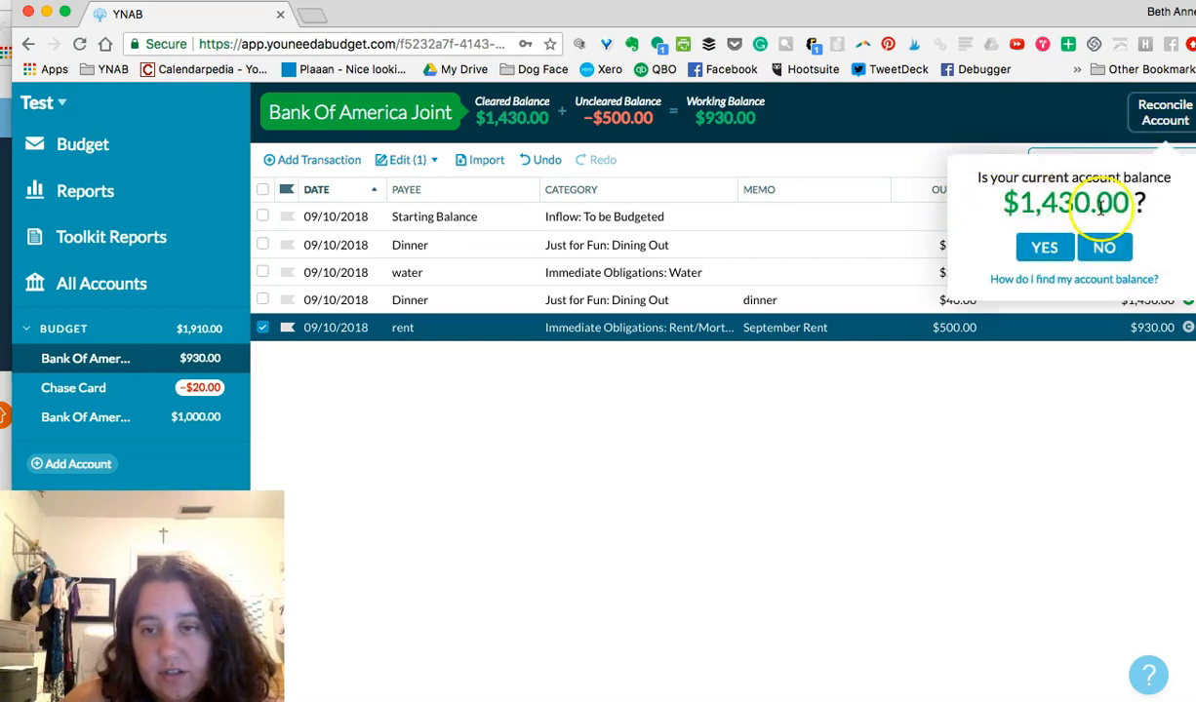
pyautogui.click(1104, 249)
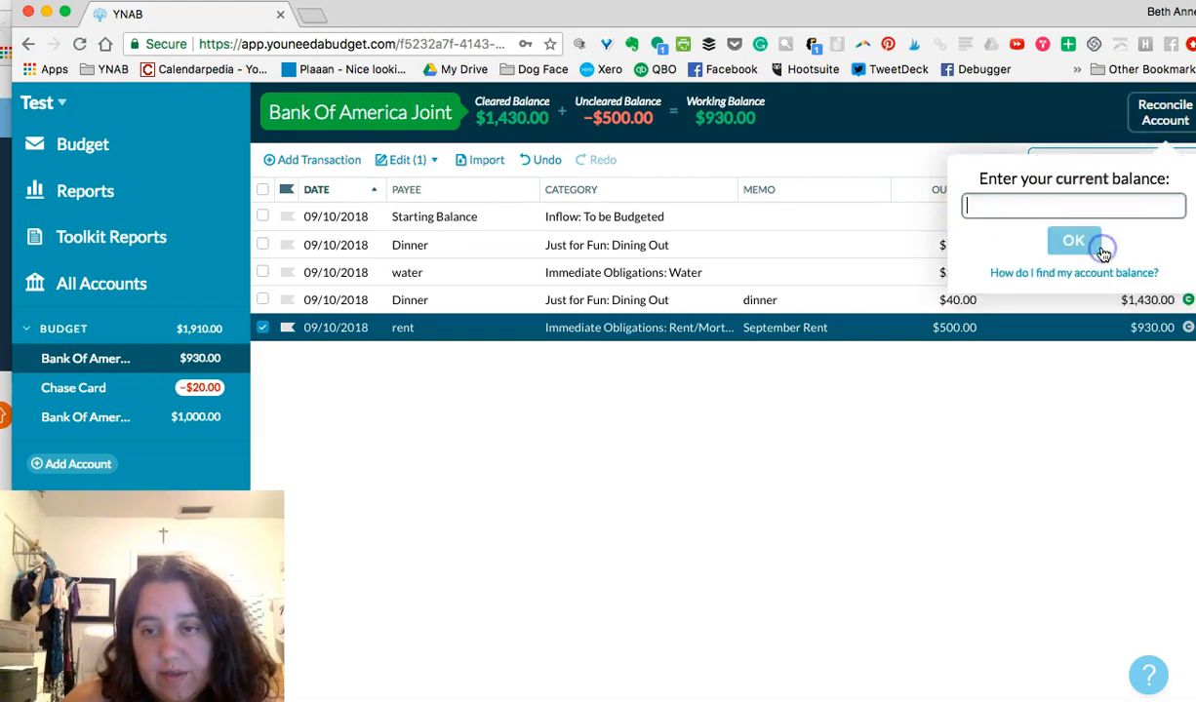
pyautogui.click(1119, 208)
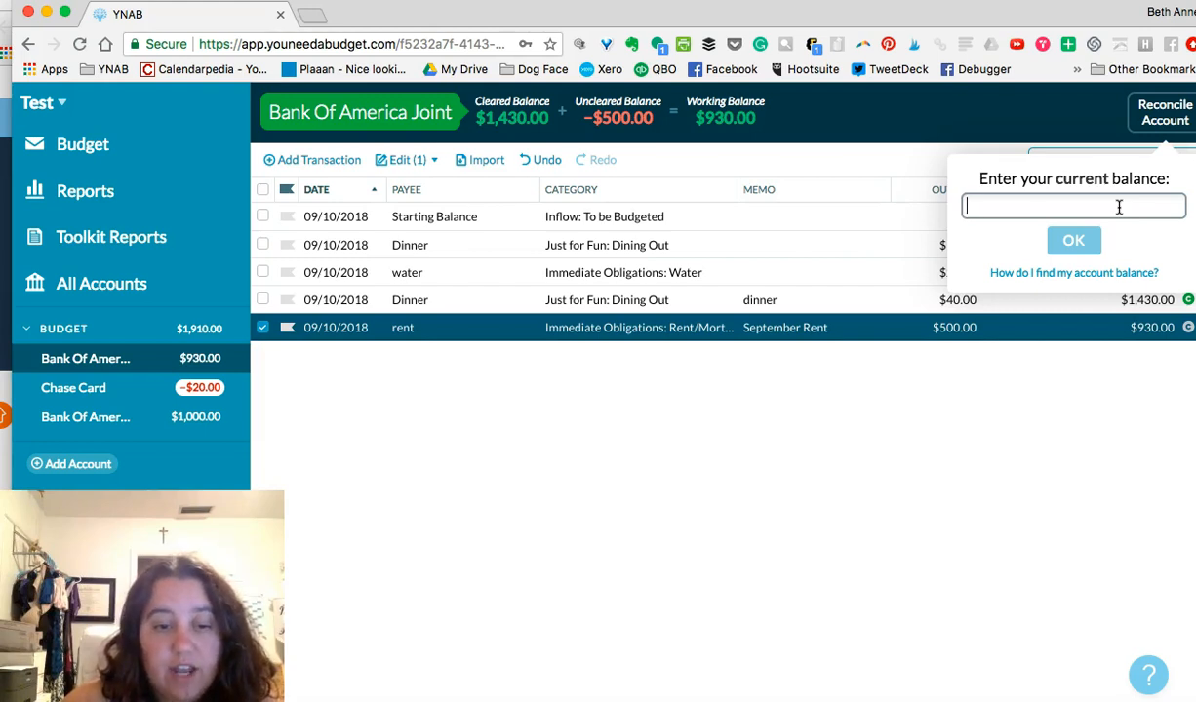
pyautogui.write('1000')
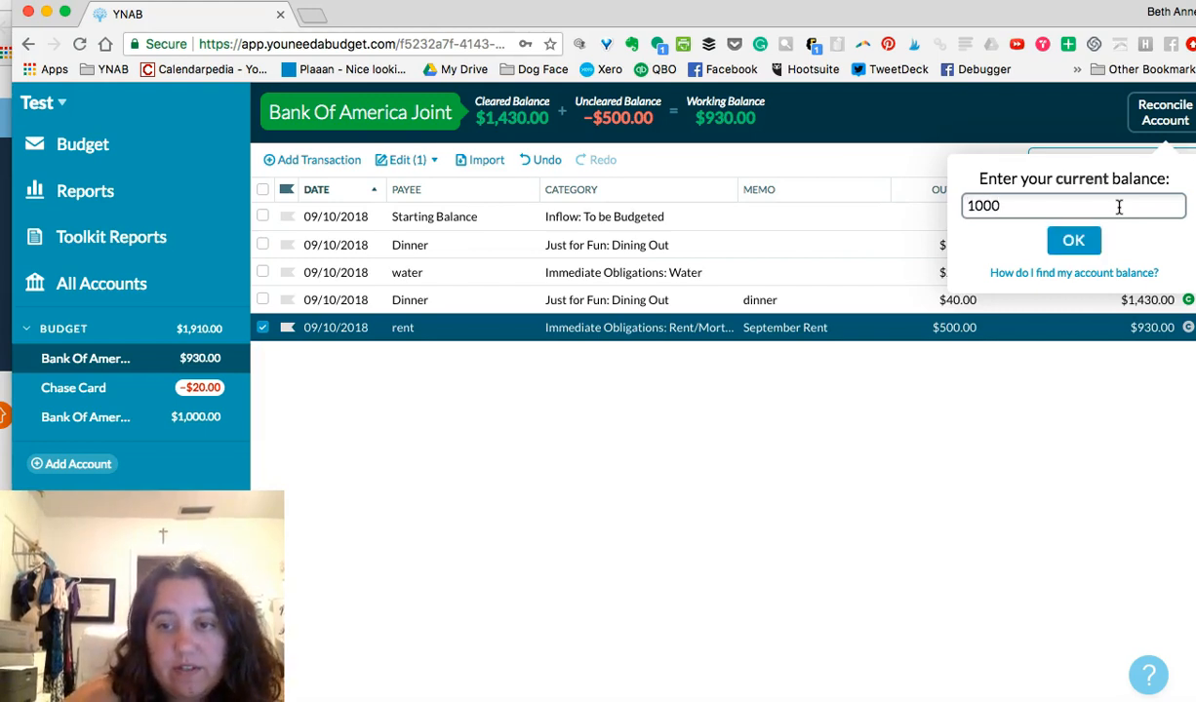
pyautogui.click(1071, 241)
pyautogui.click(1074, 363)
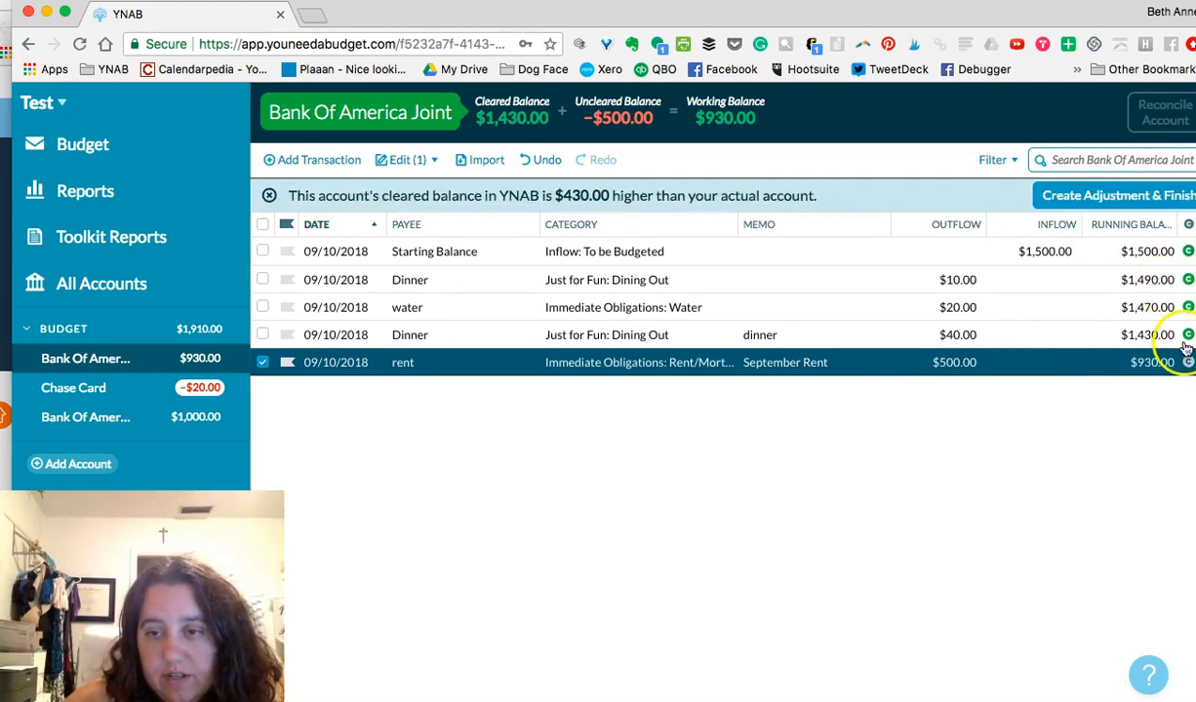
# Mark the $40 Dinner transaction as uncleared and finish the reconciliation with a balance adjustment.
pyautogui.click(1188, 335)
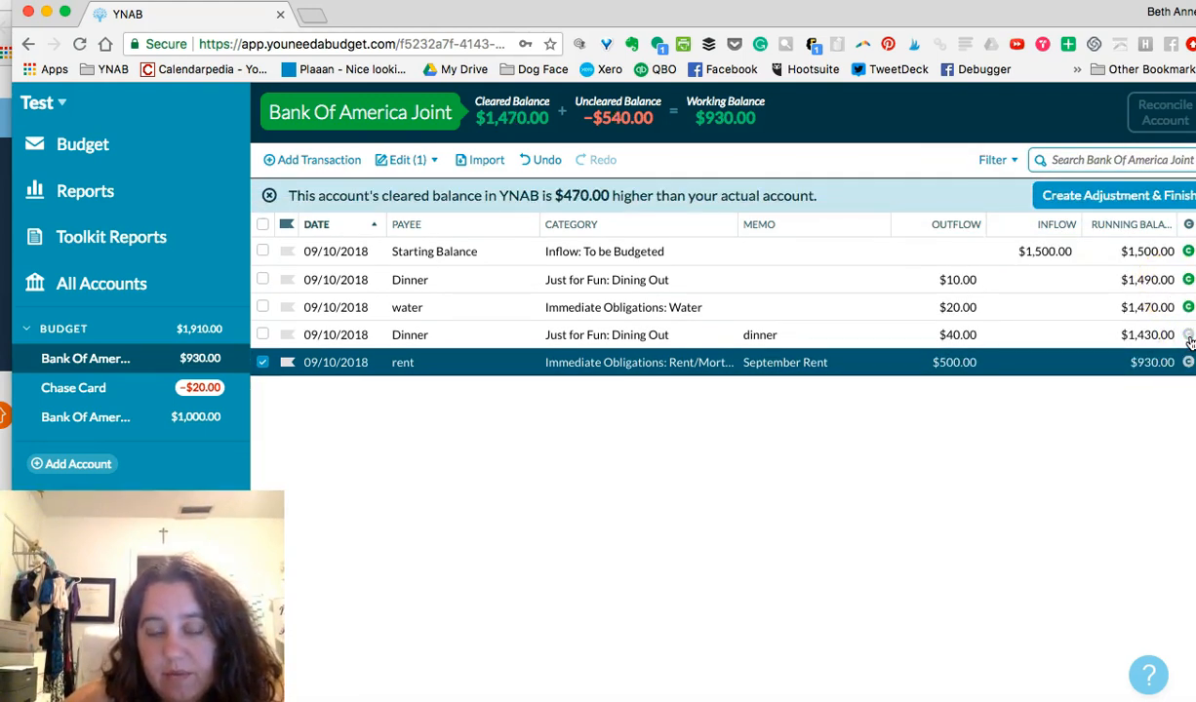
pyautogui.click(1137, 307)
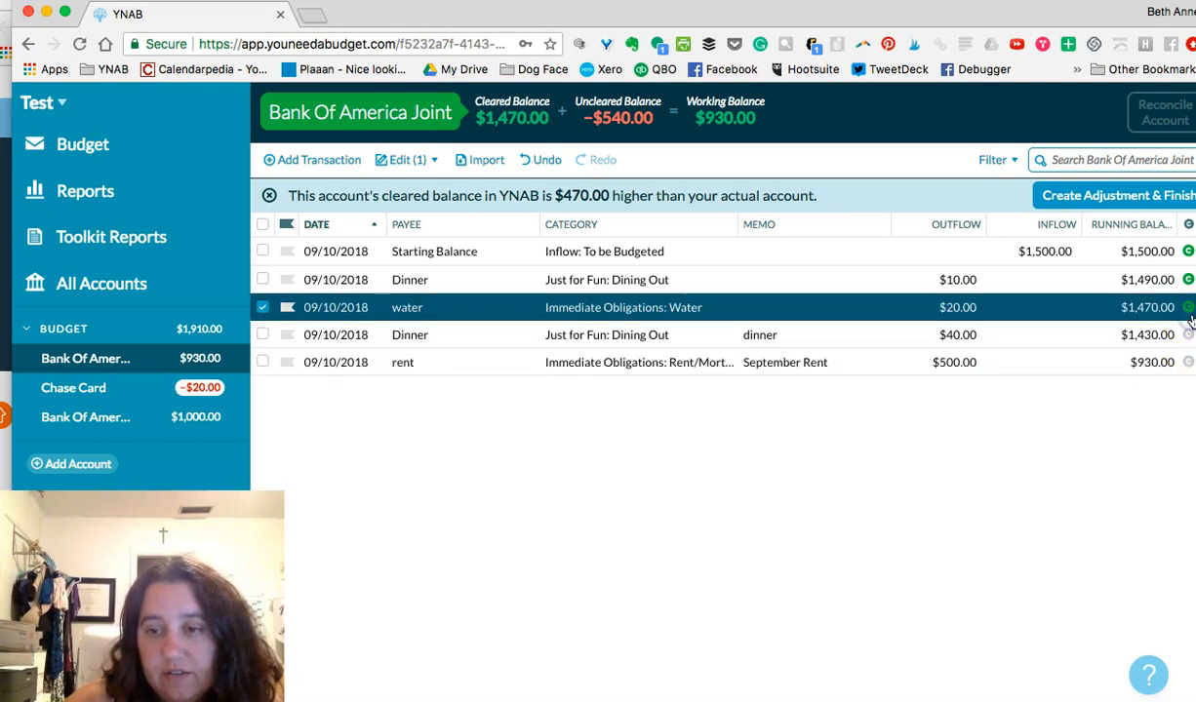
pyautogui.click(1102, 186)
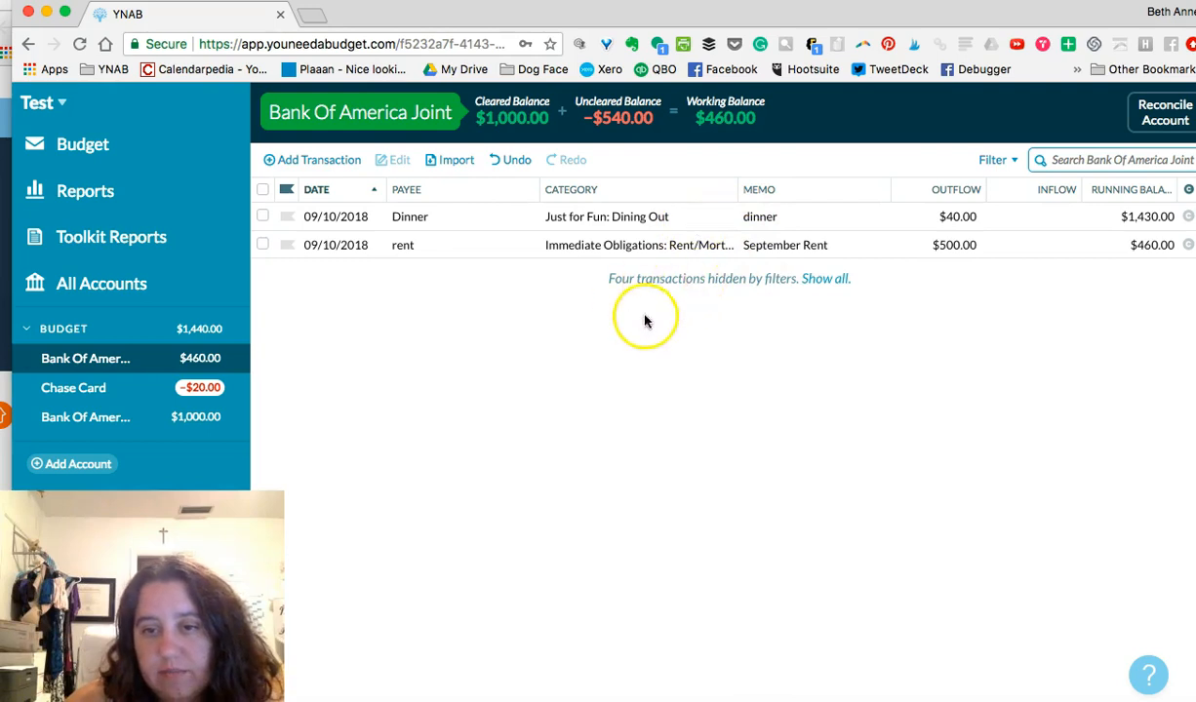
# Show all hidden transactions and delete the reconciliation balance adjustment from the Bank Of America Joint account.
pyautogui.click(826, 279)
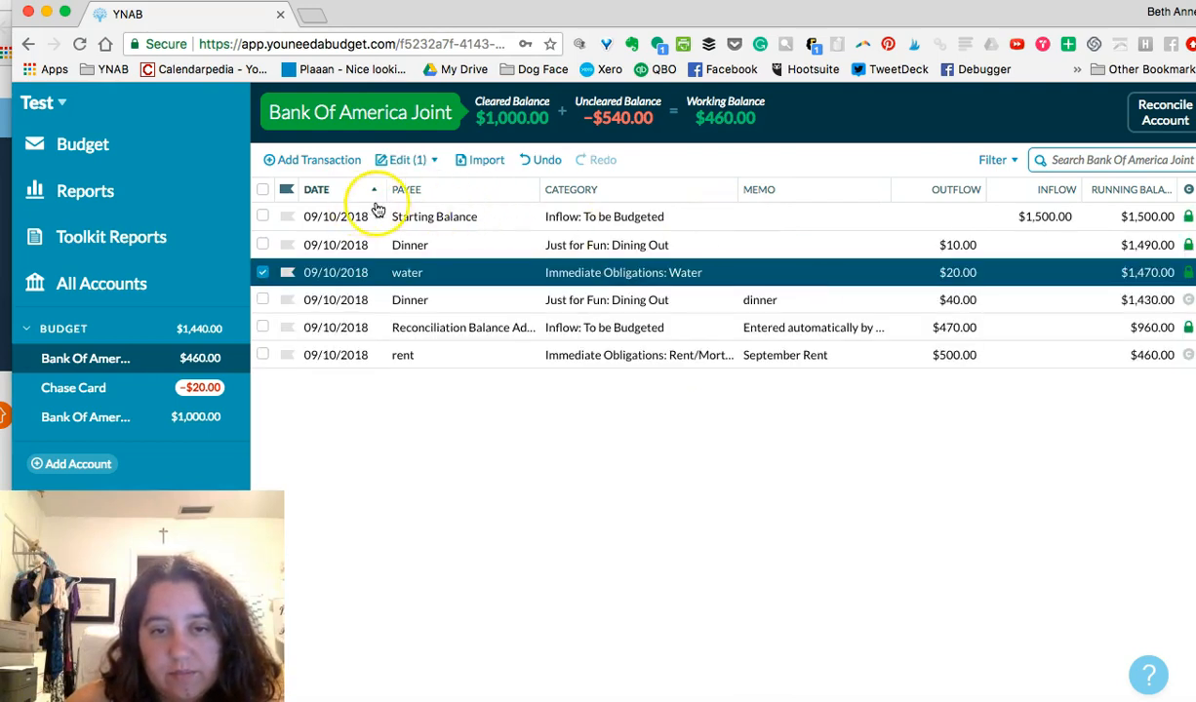
pyautogui.click(479, 331)
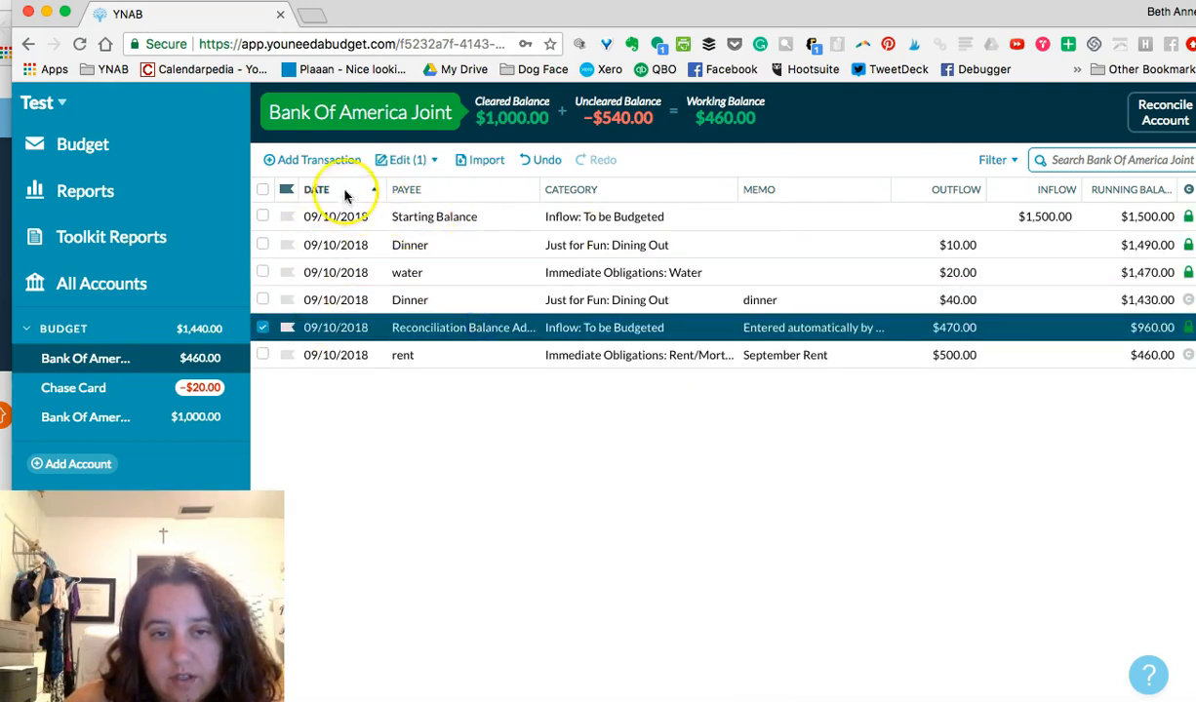
pyautogui.click(407, 160)
pyautogui.click(389, 472)
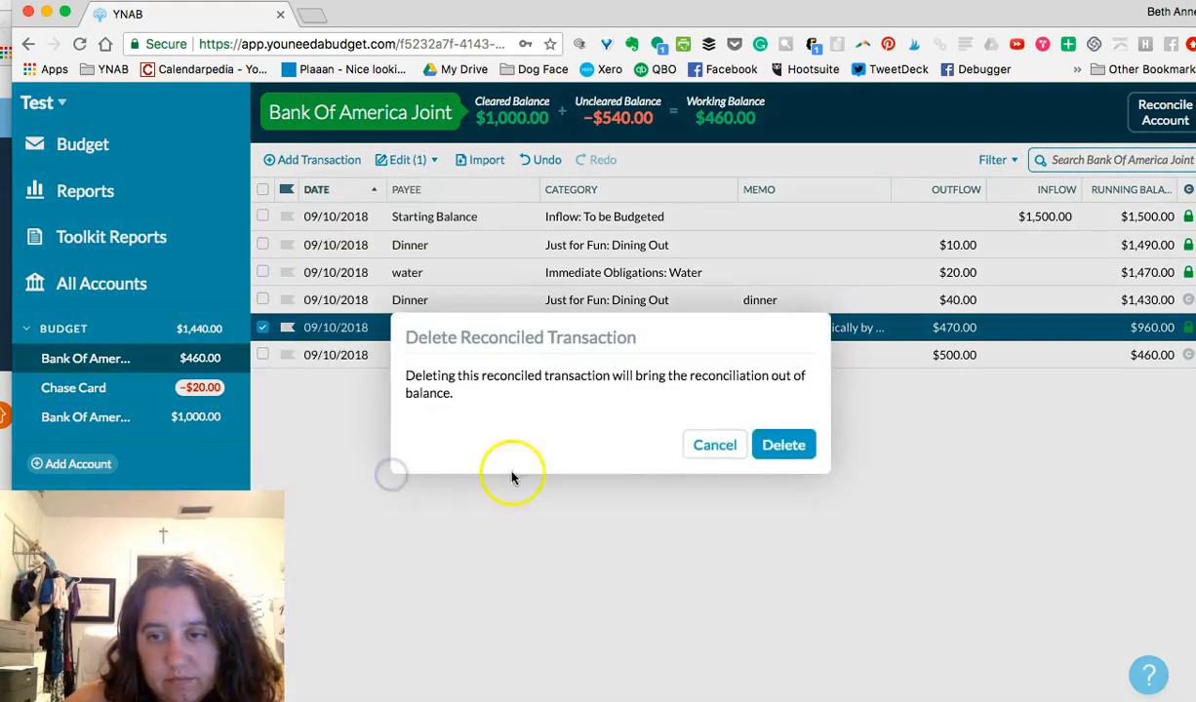
pyautogui.click(778, 445)
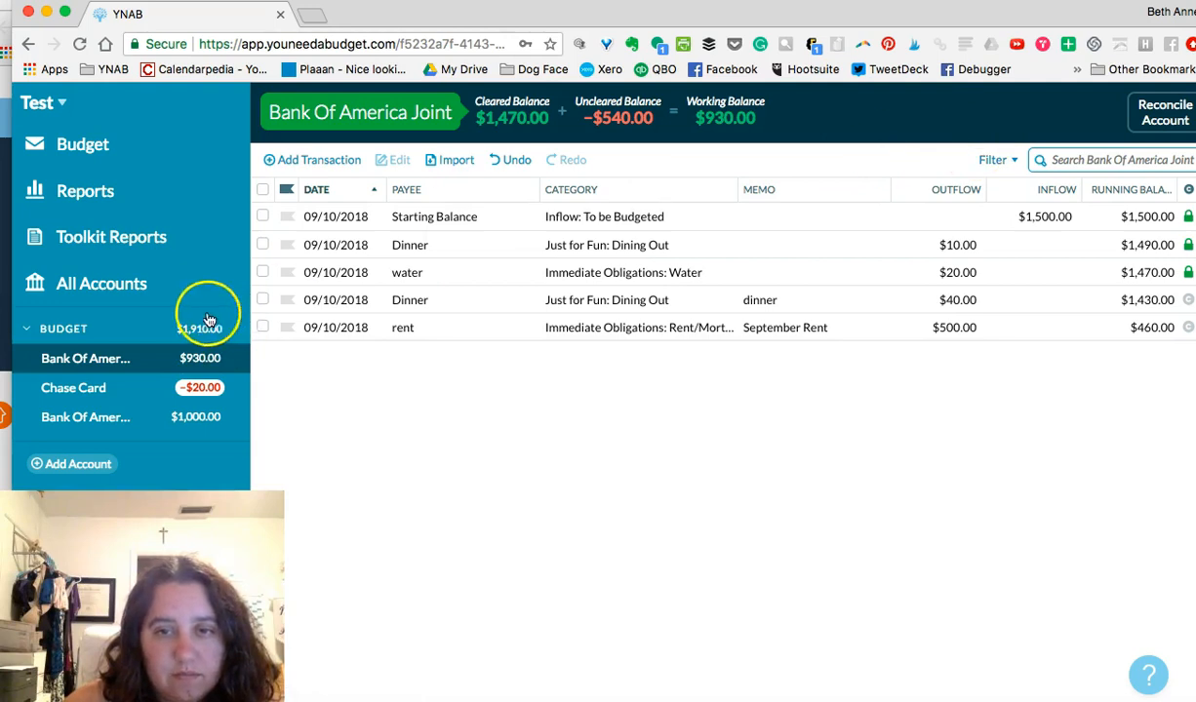
# Check the Chase Card transactions, and in the budget move the Credit Card Payments group above YEARLY EXPENSES.
pyautogui.click(125, 391)
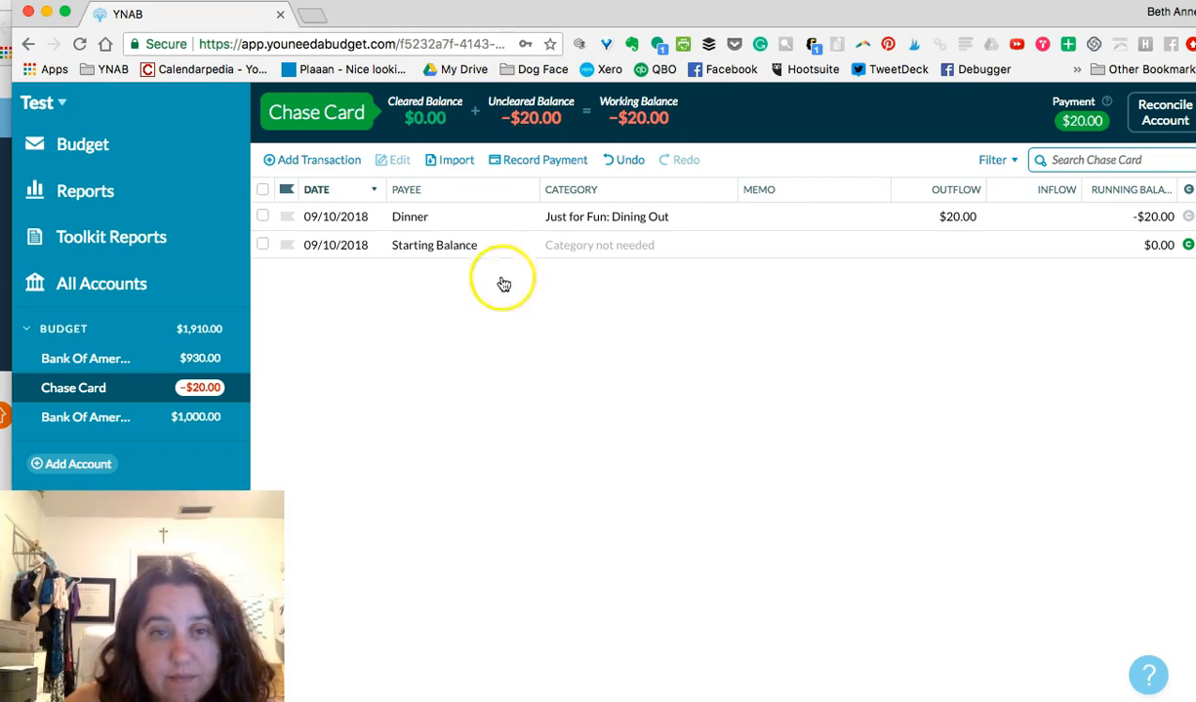
pyautogui.click(152, 151)
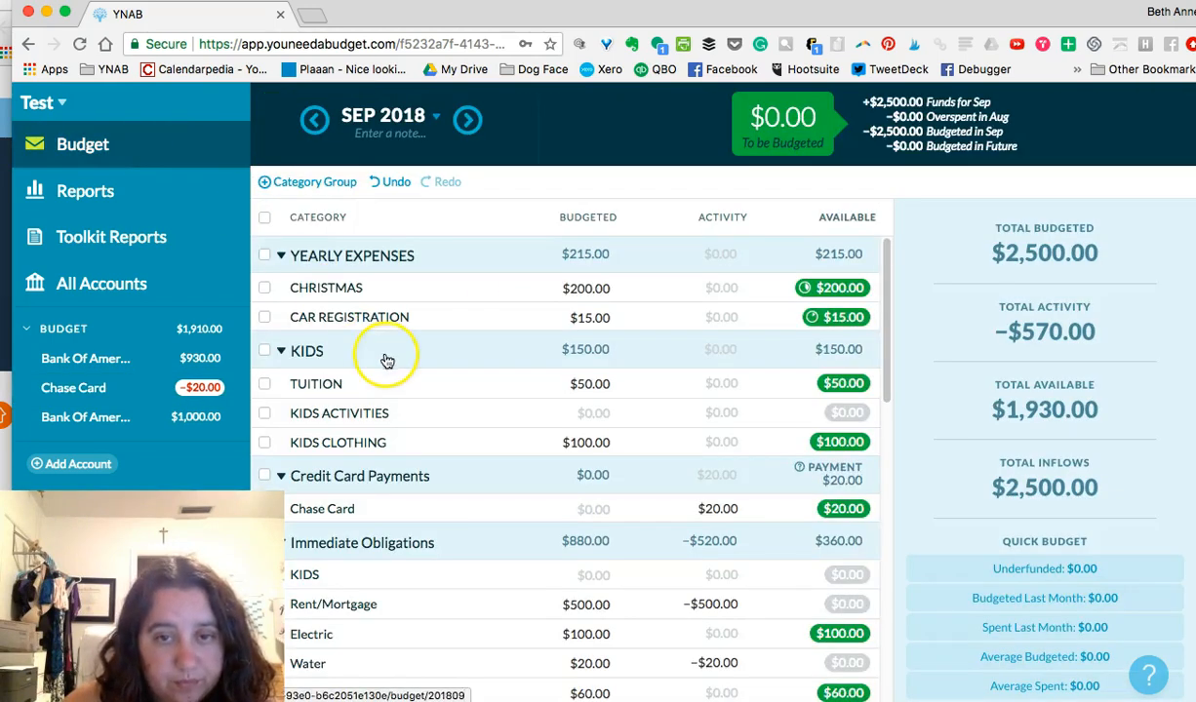
pyautogui.scroll(-5, 391, 357)
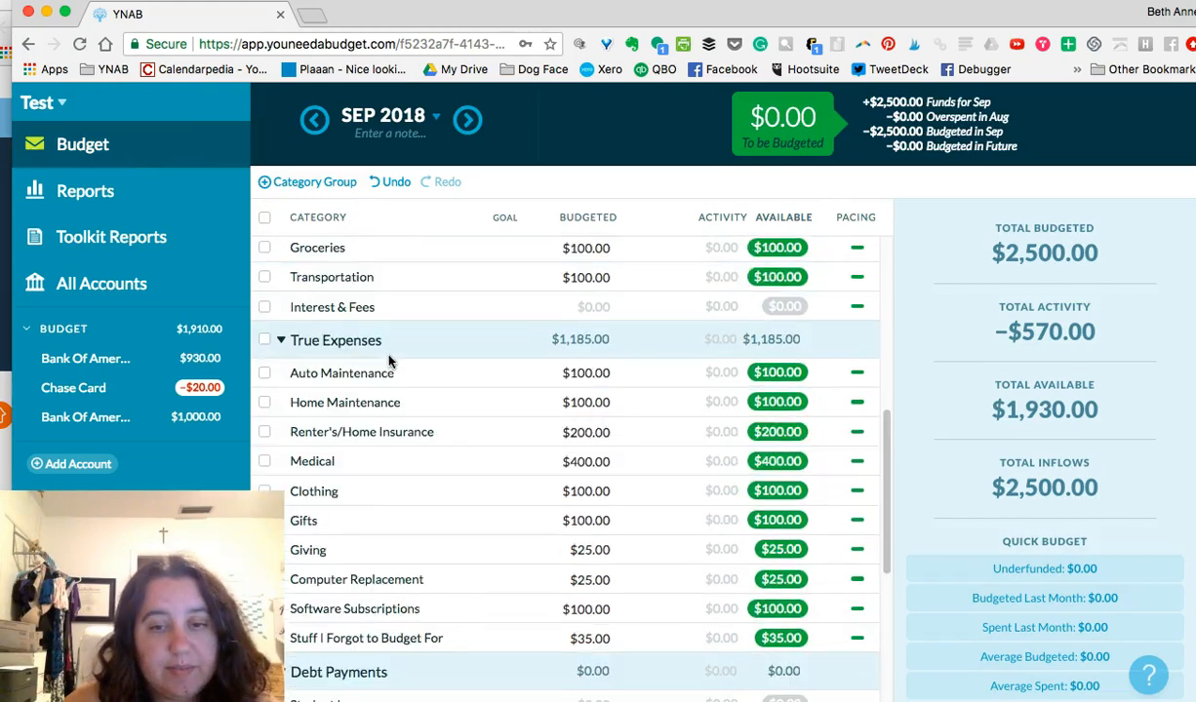
pyautogui.click(92, 389)
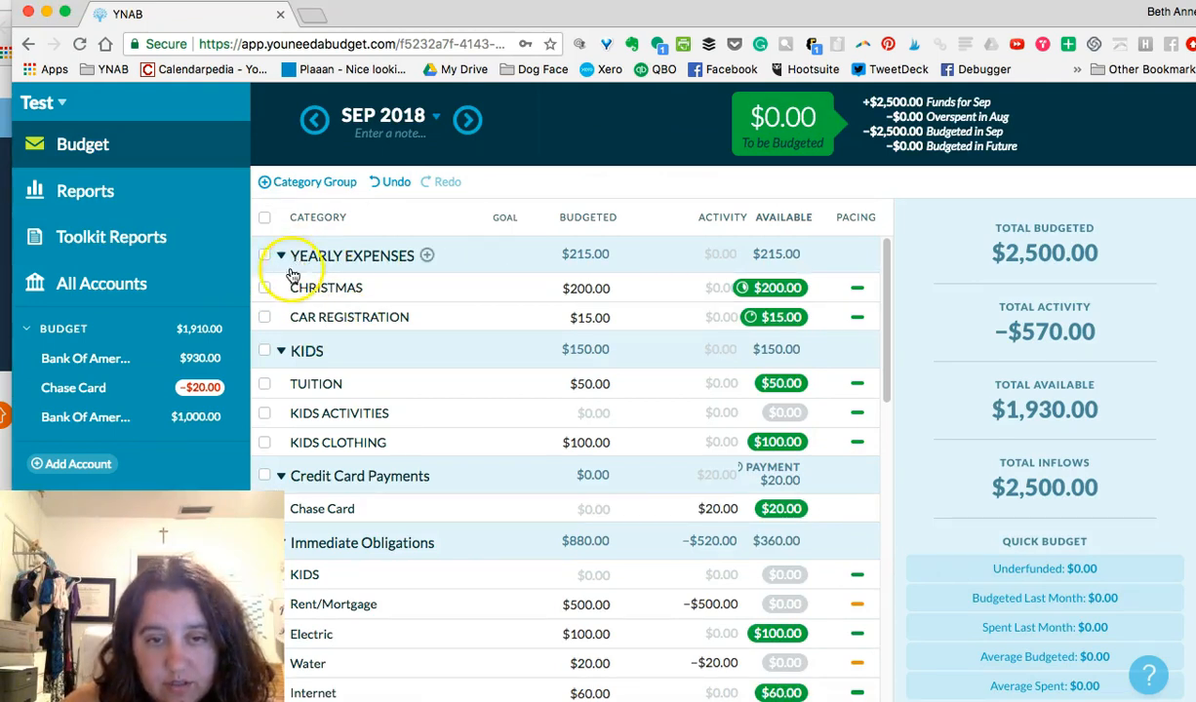
pyautogui.moveTo(348, 486); pyautogui.dragTo(366, 249)
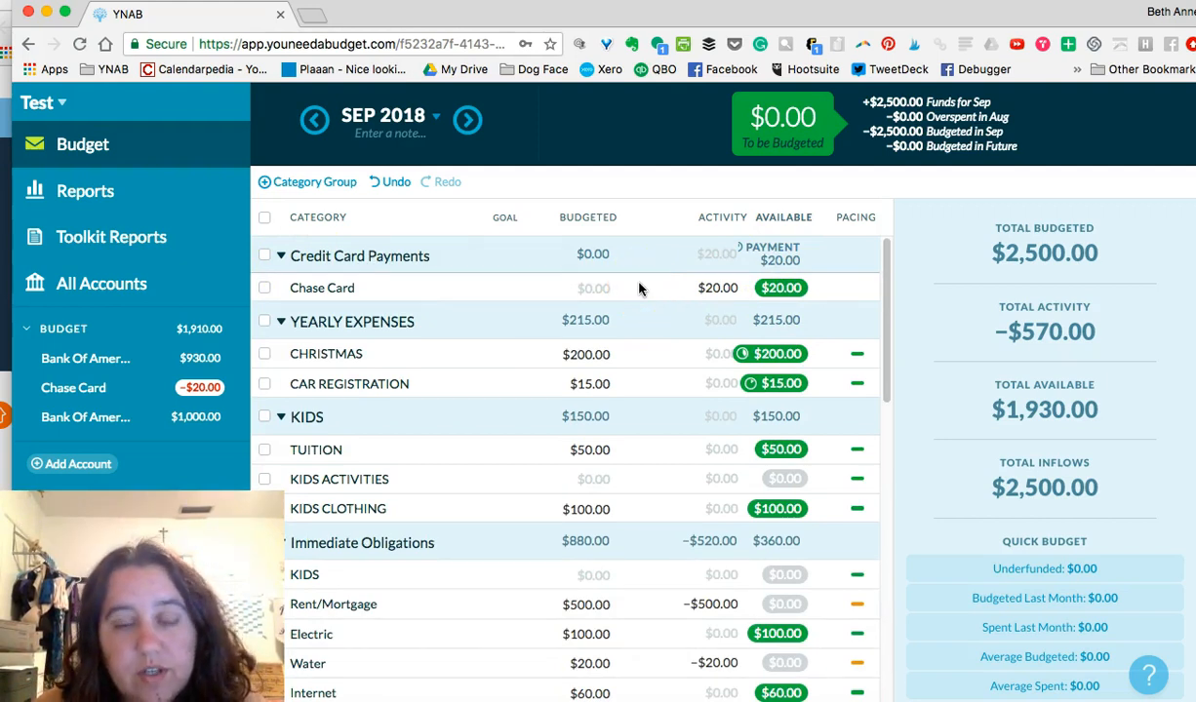
# Examine the Dinner transaction on the Chase Card, and compare the budget's Chase Card payment row with the Dining Out category.
pyautogui.click(125, 388)
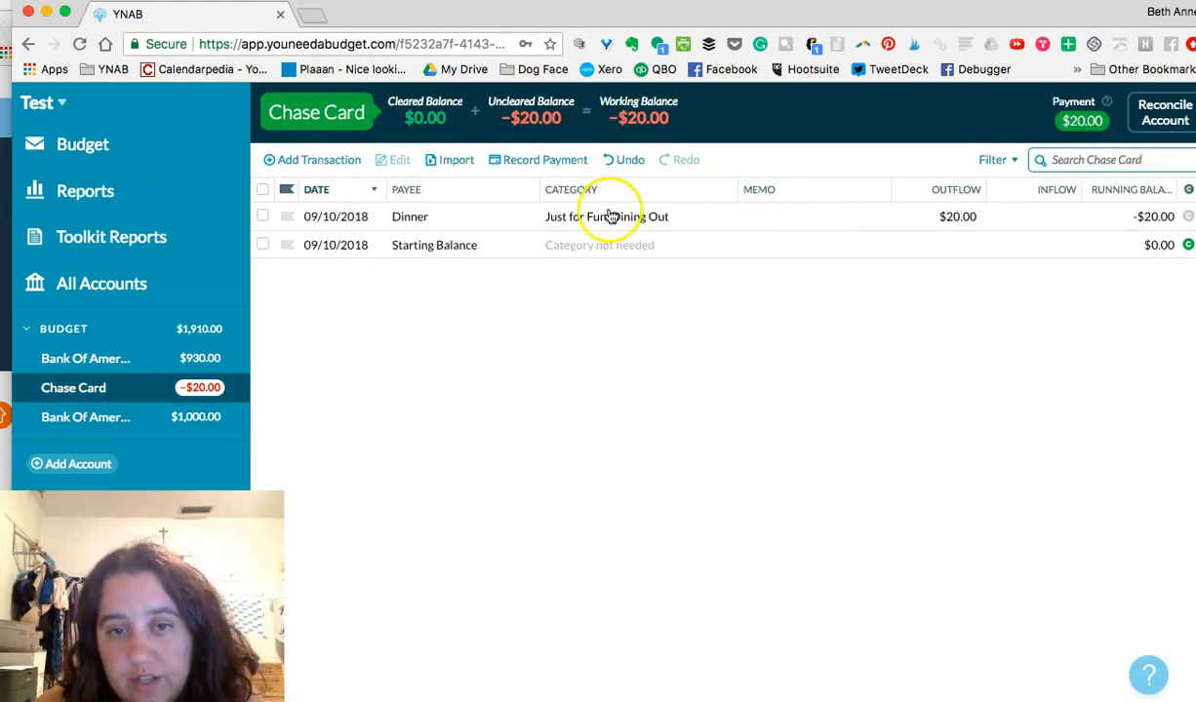
pyautogui.click(605, 225)
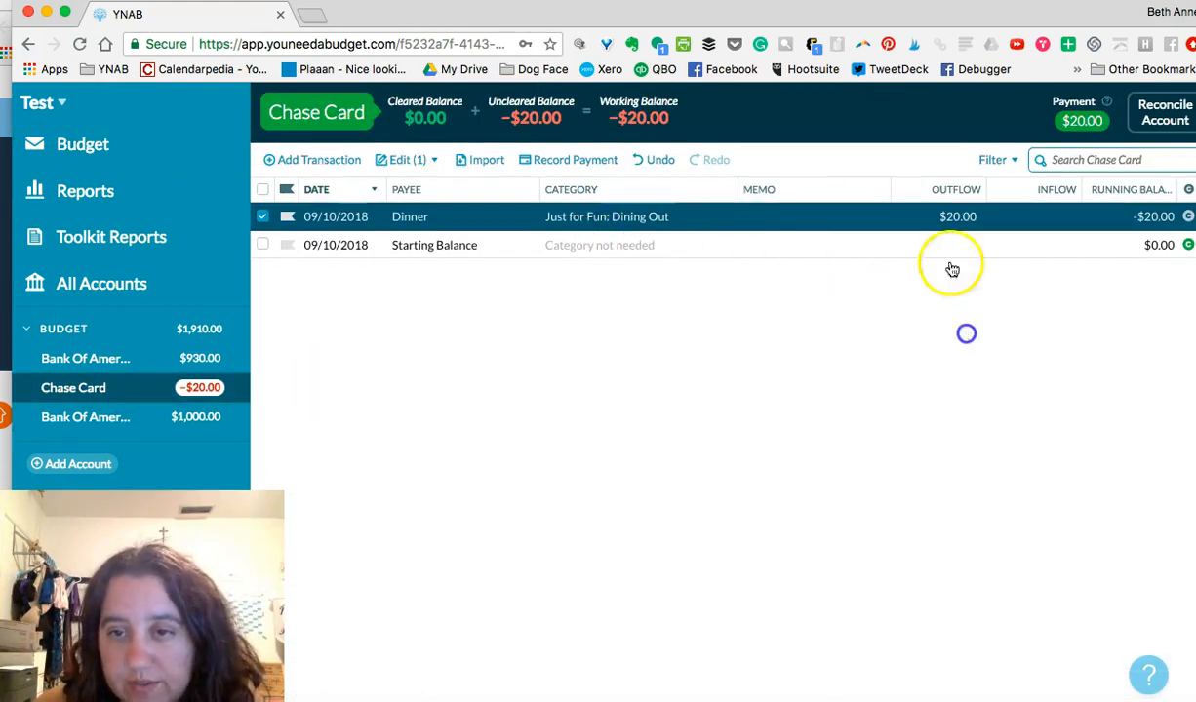
pyautogui.click(96, 149)
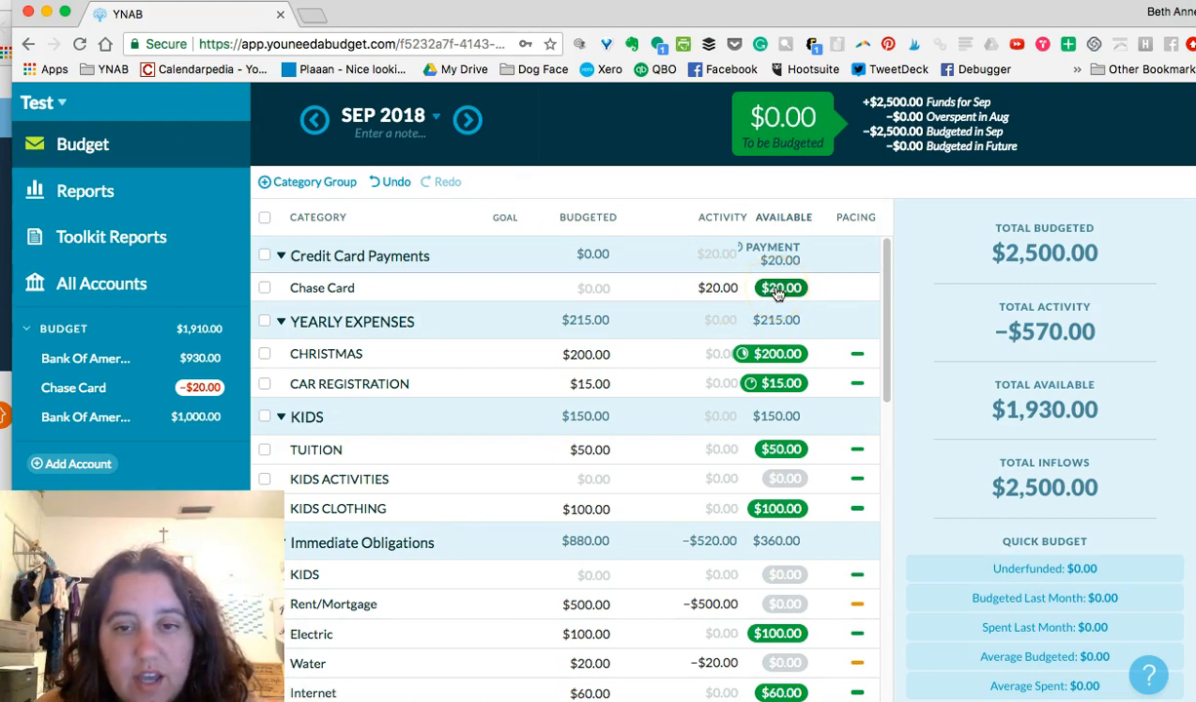
pyautogui.moveTo(777, 294)
pyautogui.scroll(-8, 552, 585)
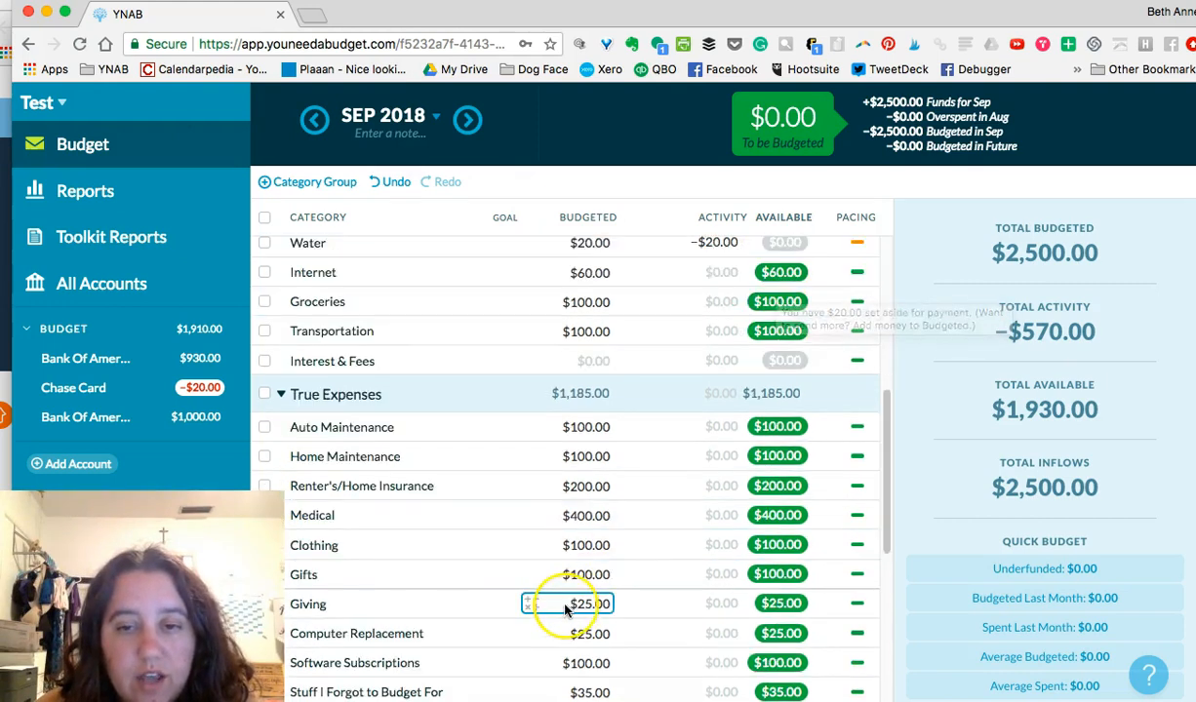
pyautogui.scroll(-1, 565, 611)
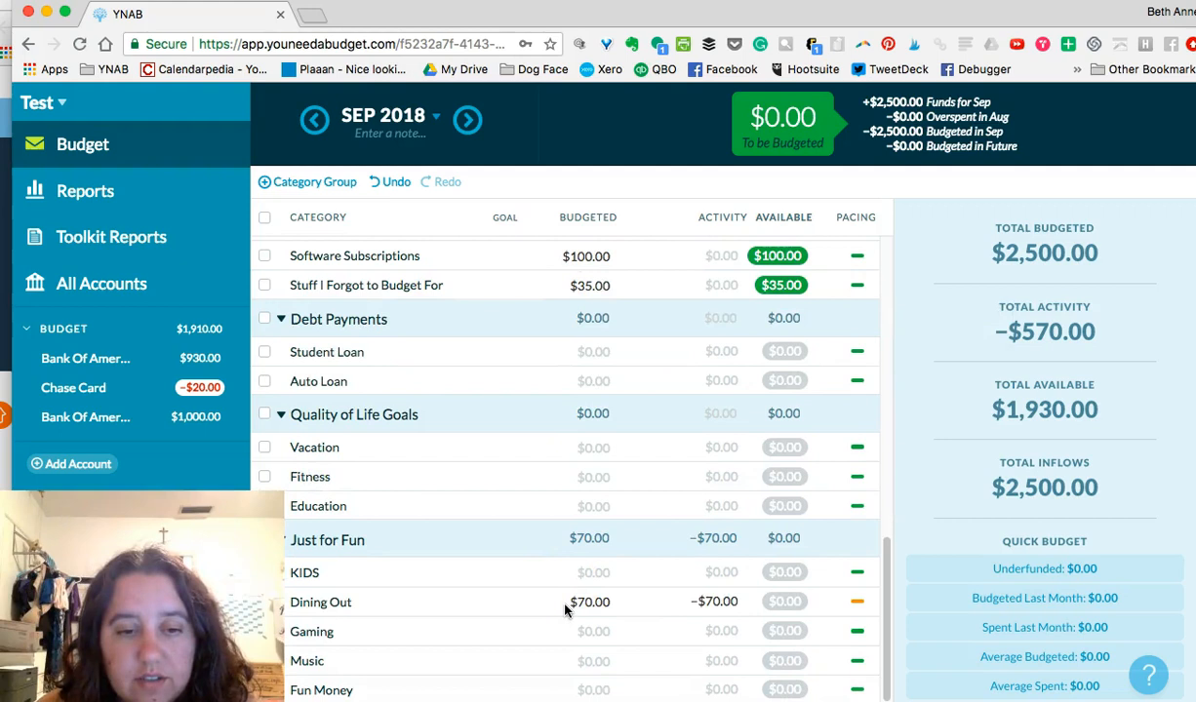
# Review the Dining Out category's cash and credit spending details alongside the amount available for the Chase Card payment.
pyautogui.click(575, 603)
pyautogui.click(715, 603)
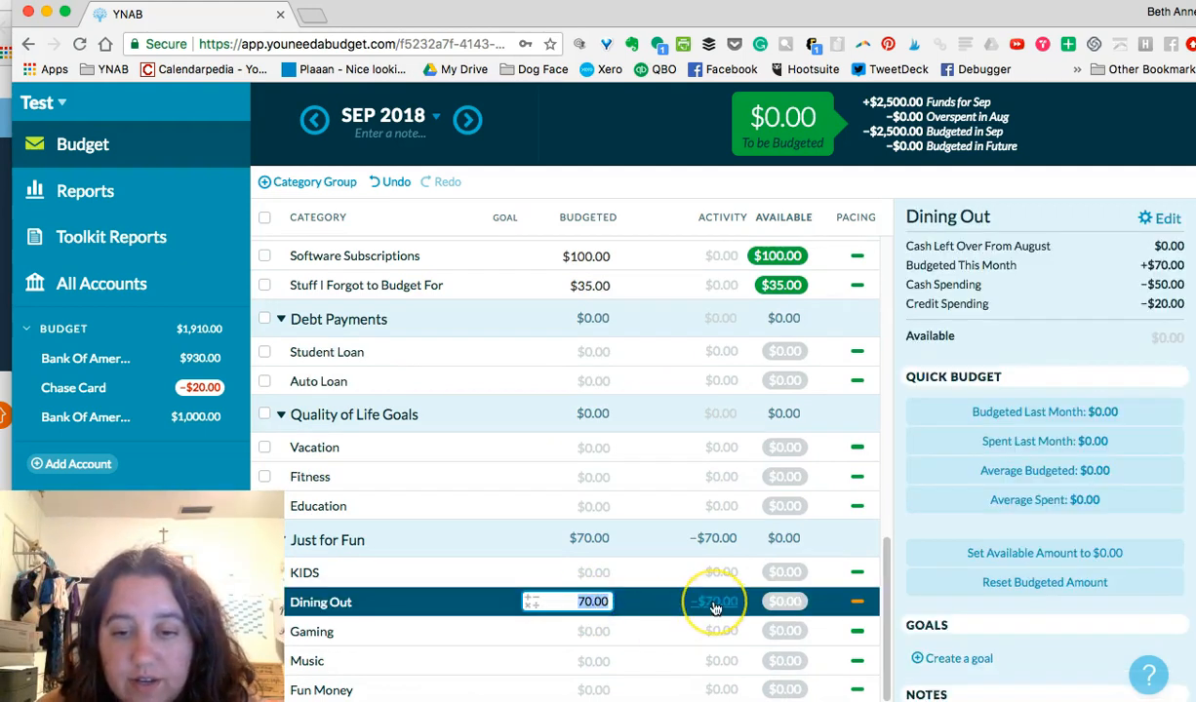
pyautogui.scroll(12, 715, 607)
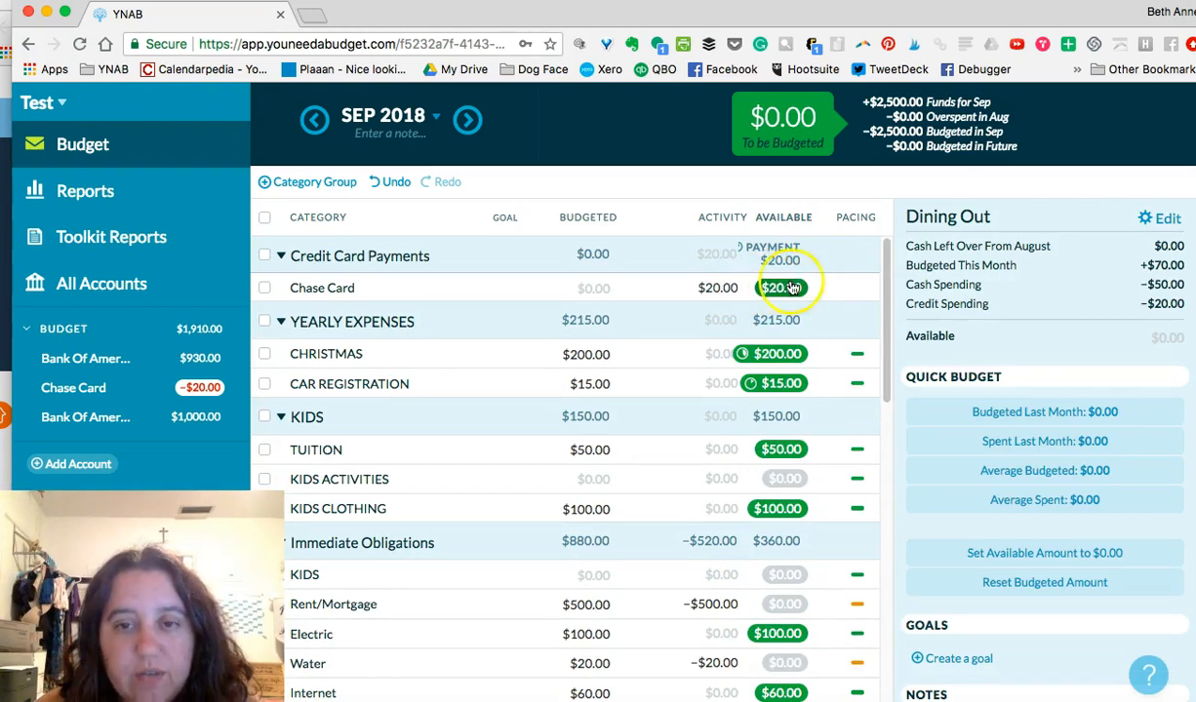
pyautogui.moveTo(800, 288)
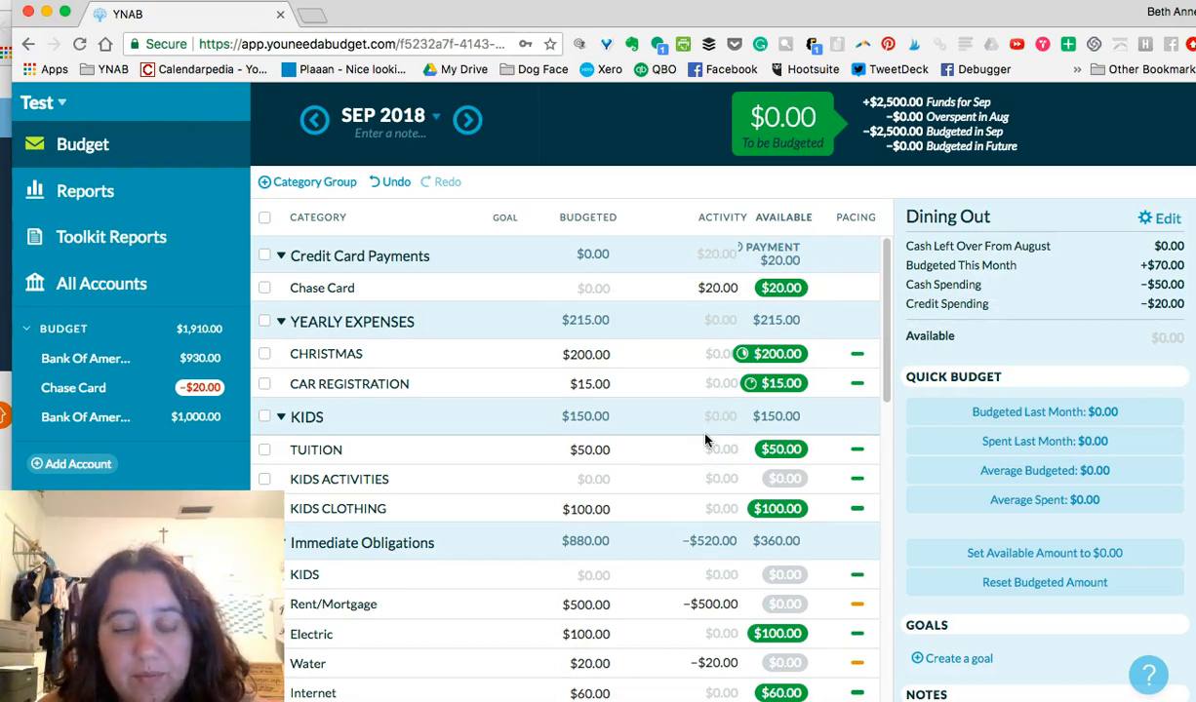
# Record a $20 payment on the Chase Card from Bank Of America Joint, dated 09/11/2018, with the memo PAID OFF CREDIT CARD.
pyautogui.click(102, 391)
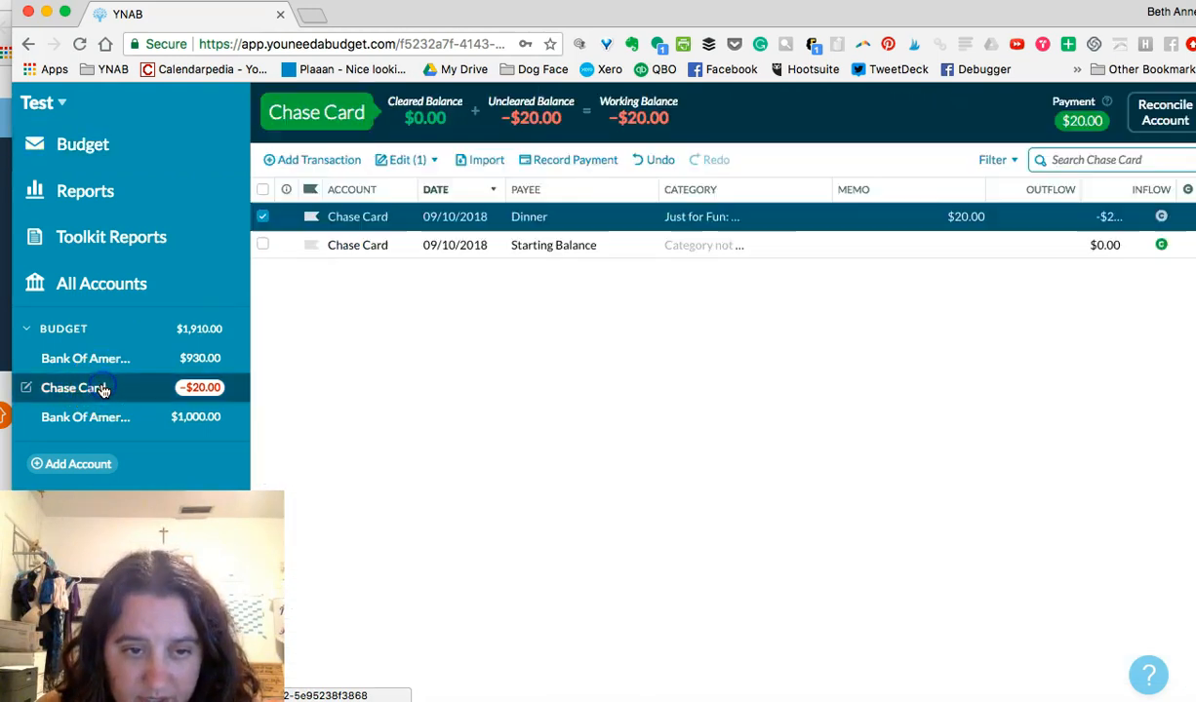
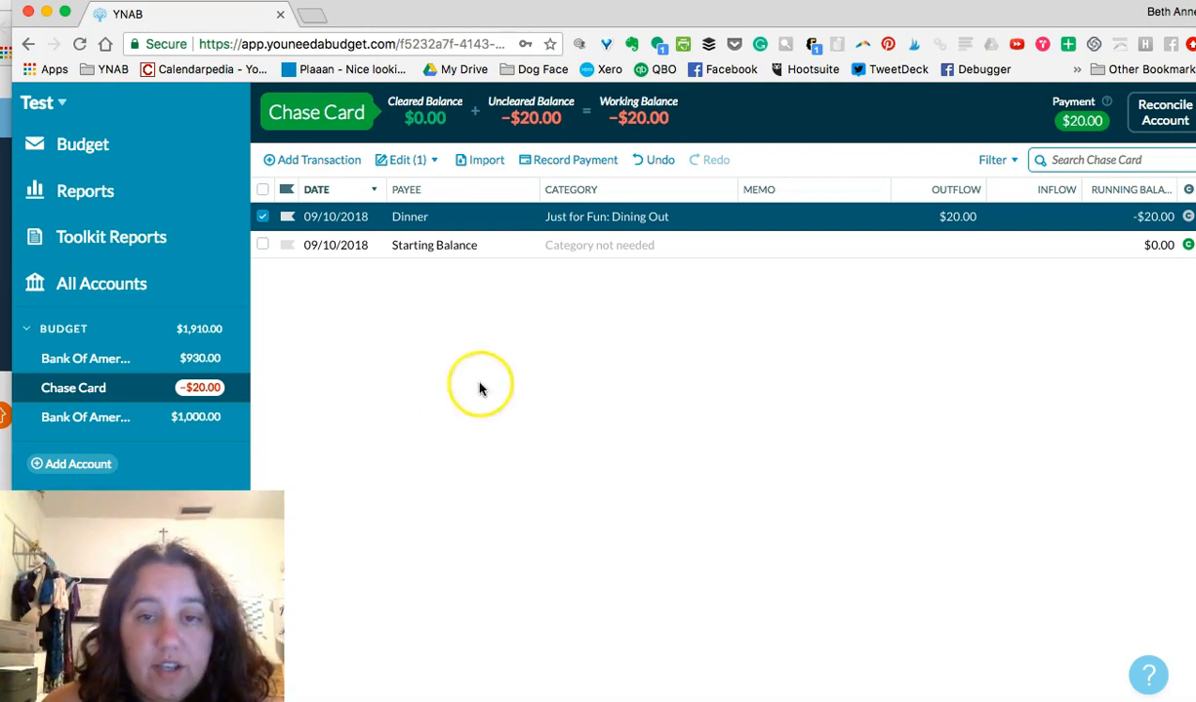
pyautogui.click(577, 164)
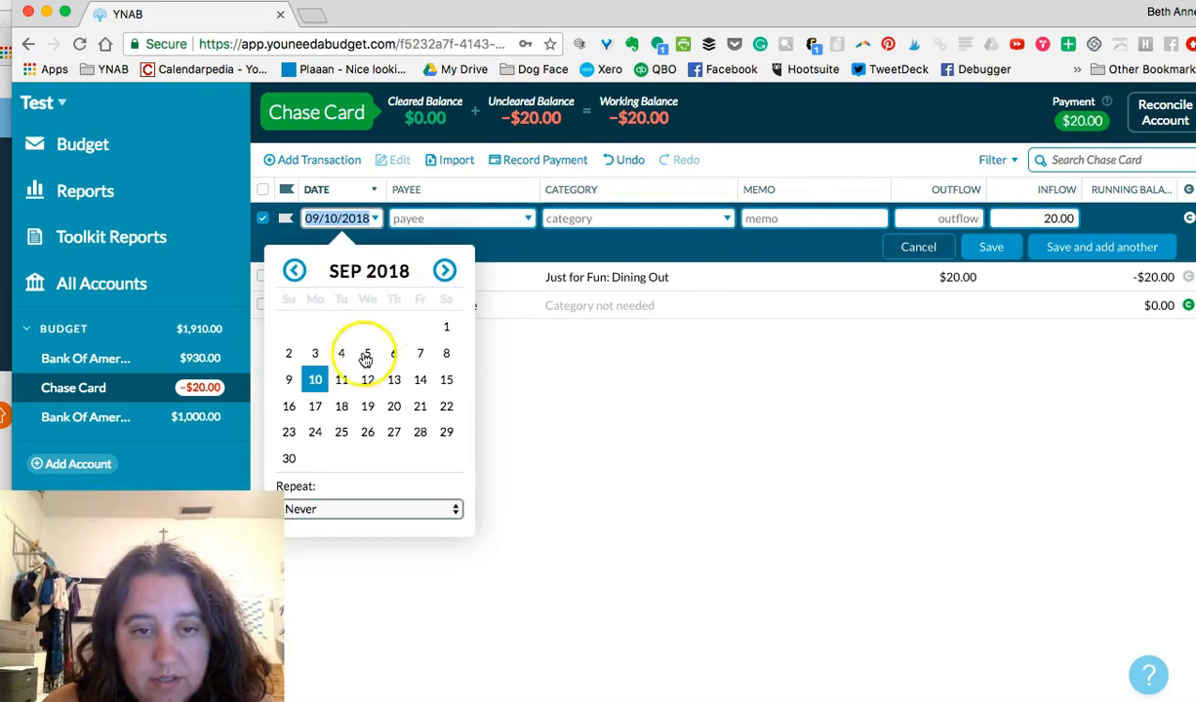
pyautogui.click(583, 376)
pyautogui.click(471, 221)
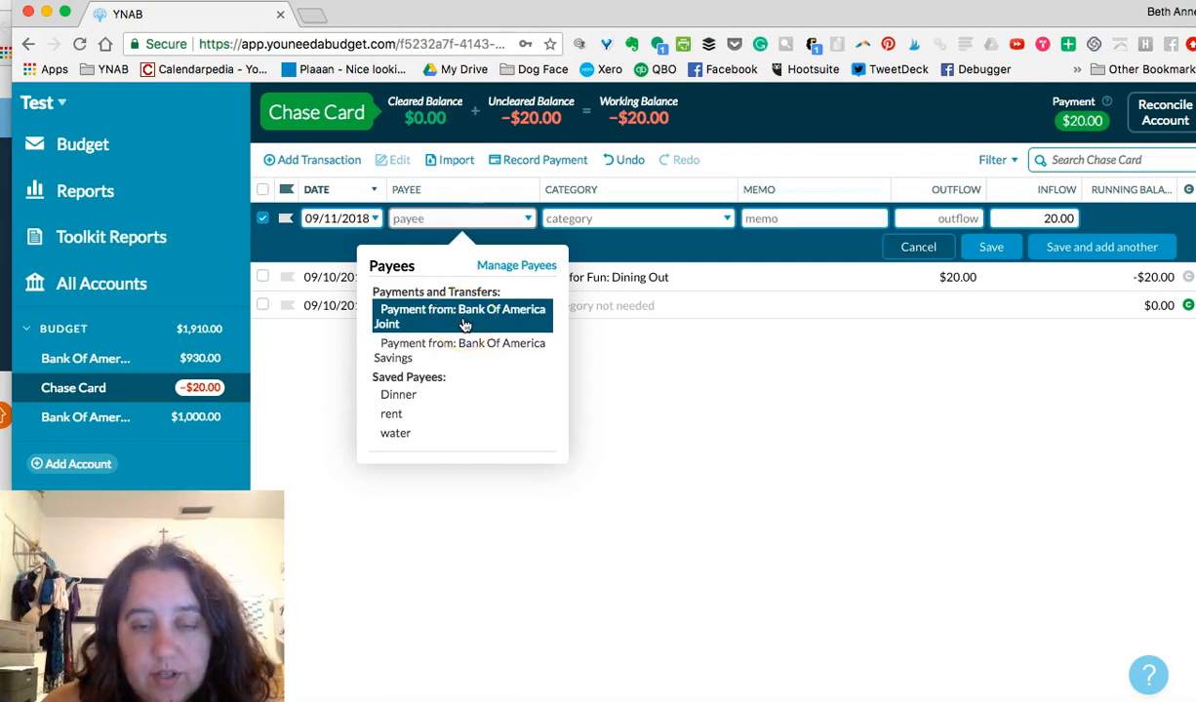
pyautogui.click(464, 325)
pyautogui.click(486, 218)
pyautogui.click(802, 213)
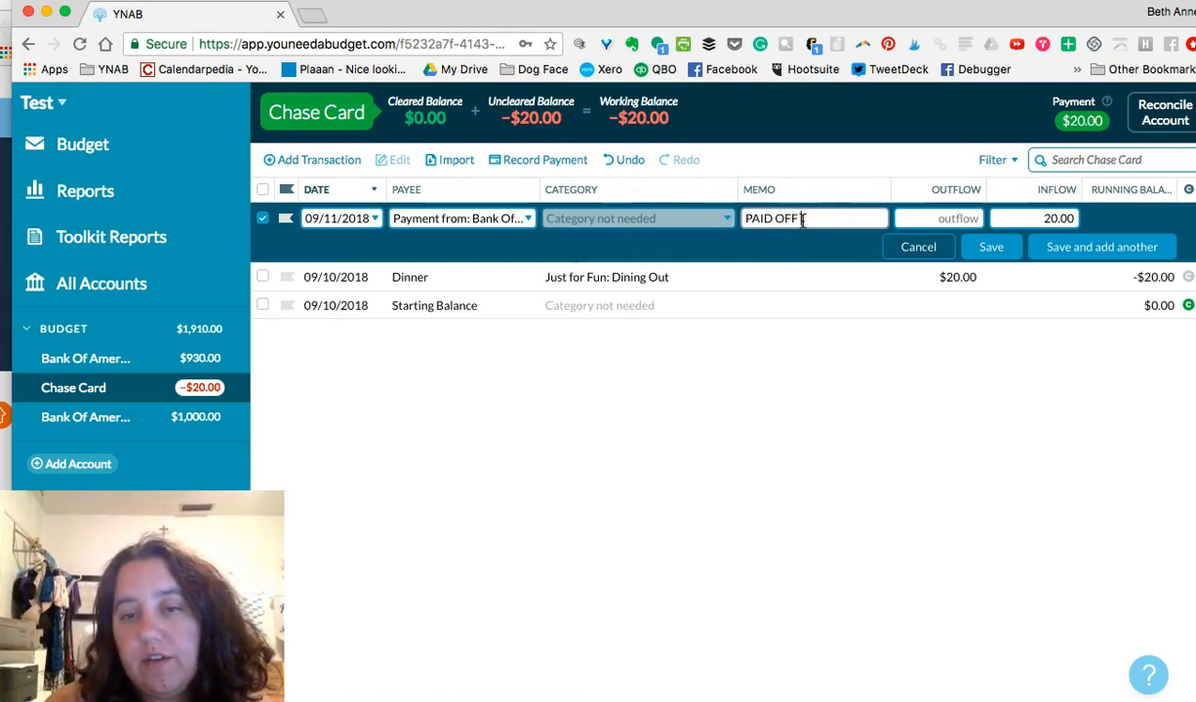
pyautogui.press('Tab')
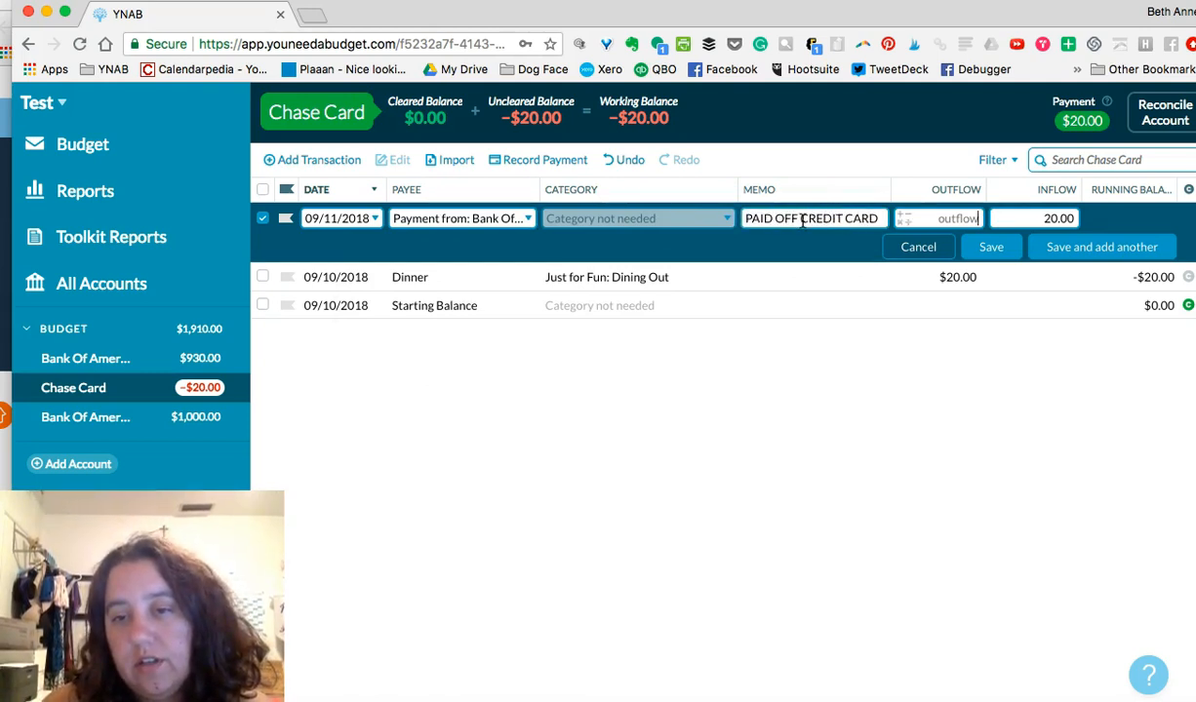
pyautogui.click(992, 247)
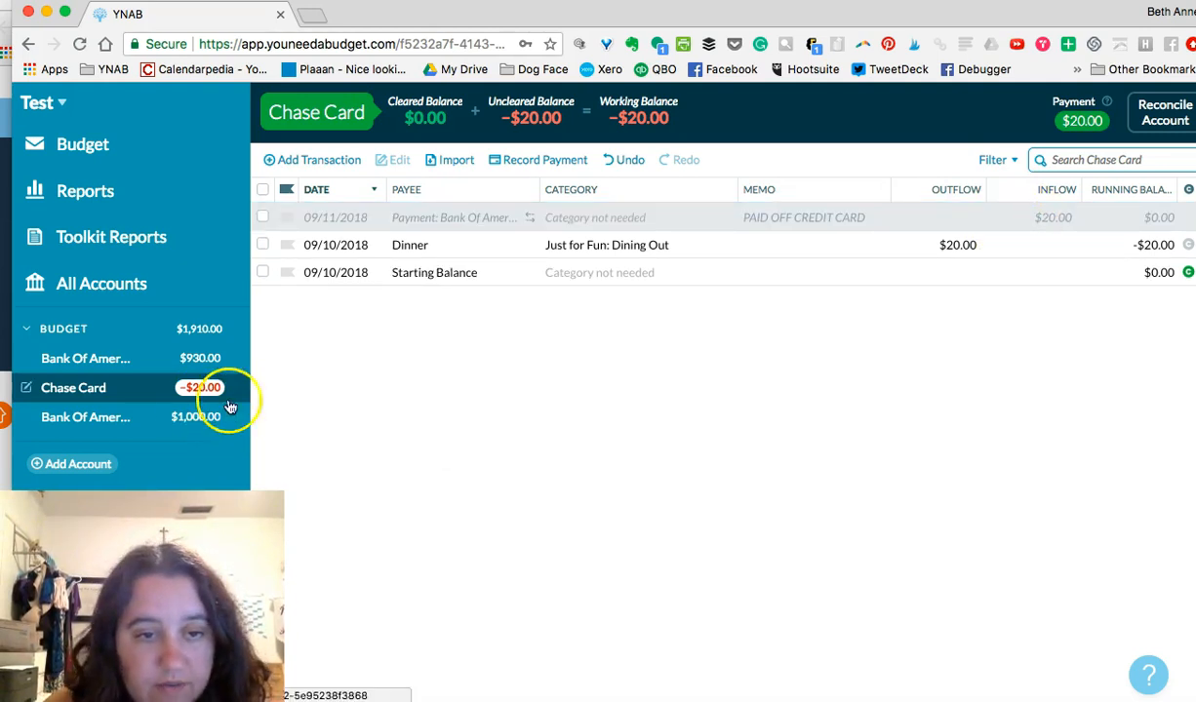
# Change the date of the PAID OFF CREDIT CARD payment to 09/10/2018 and save it.
pyautogui.click(828, 231)
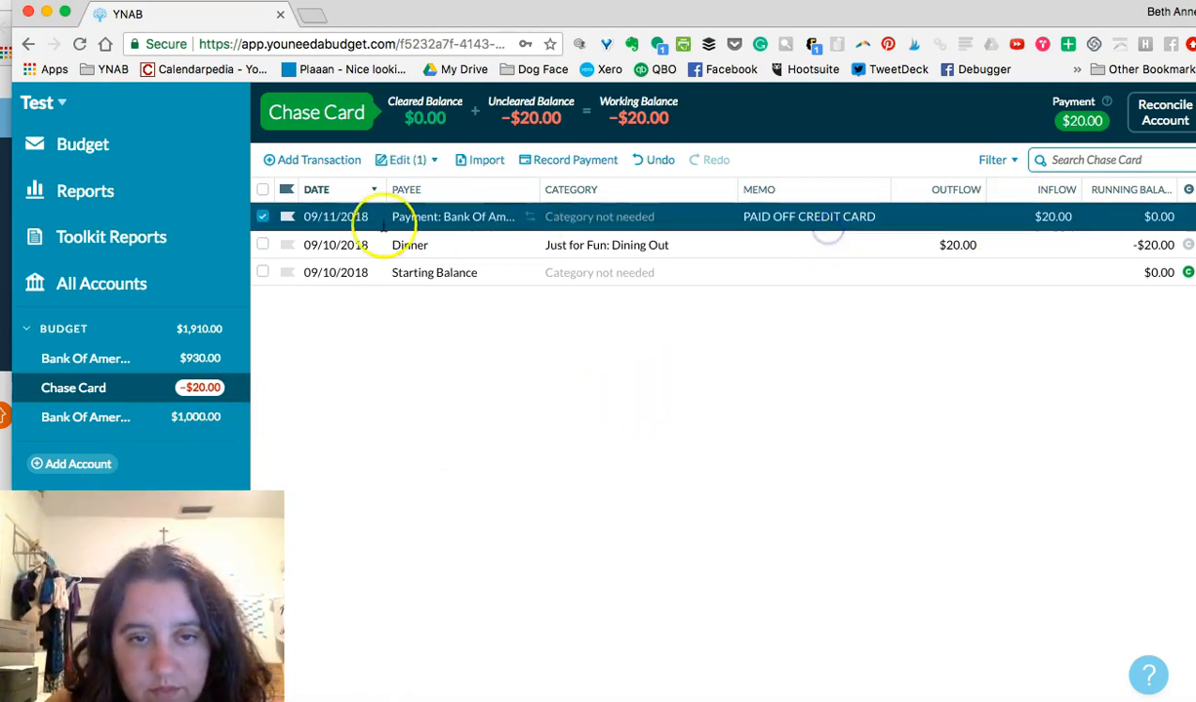
pyautogui.click(333, 215)
pyautogui.click(319, 381)
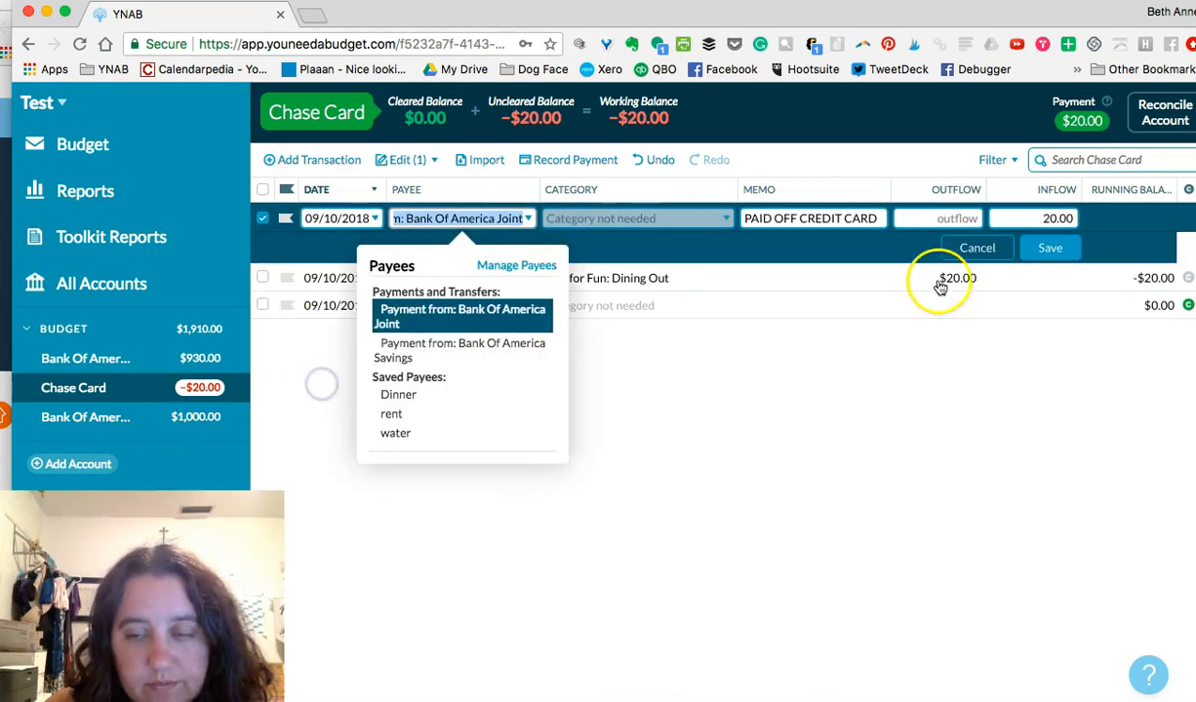
pyautogui.click(1050, 250)
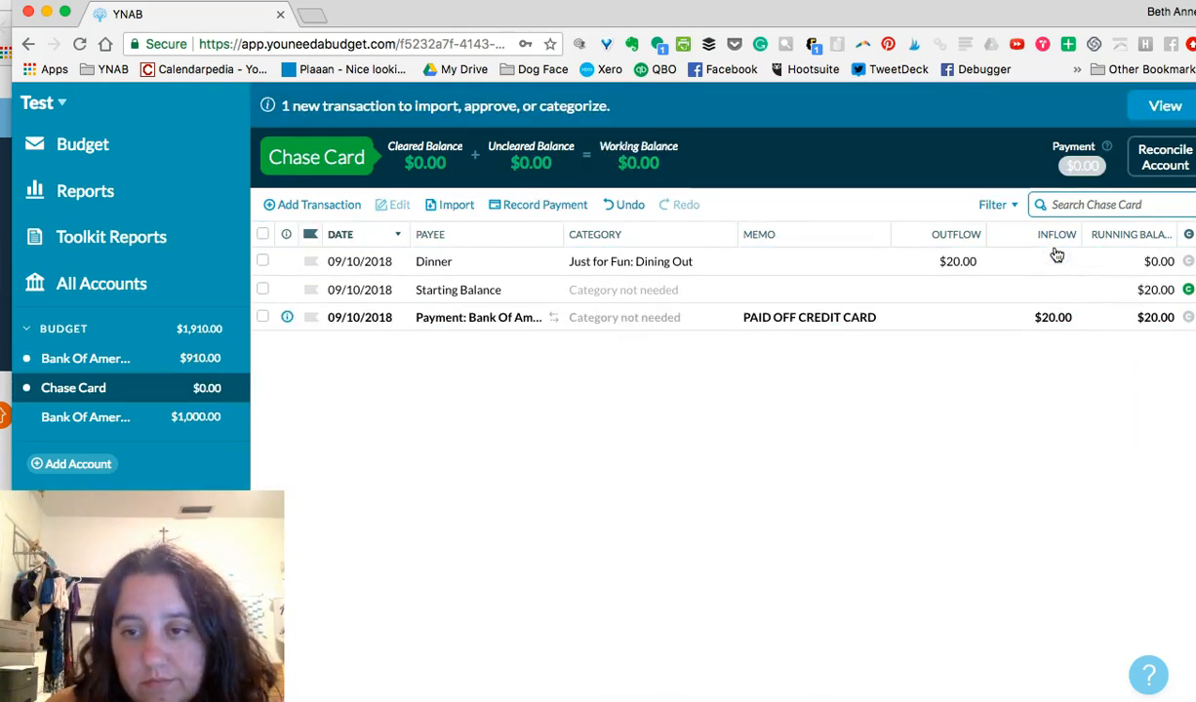
# Approve the Chase Card payment in the Bank Of America Joint account and check the Chase Card row in the budget.
pyautogui.click(160, 363)
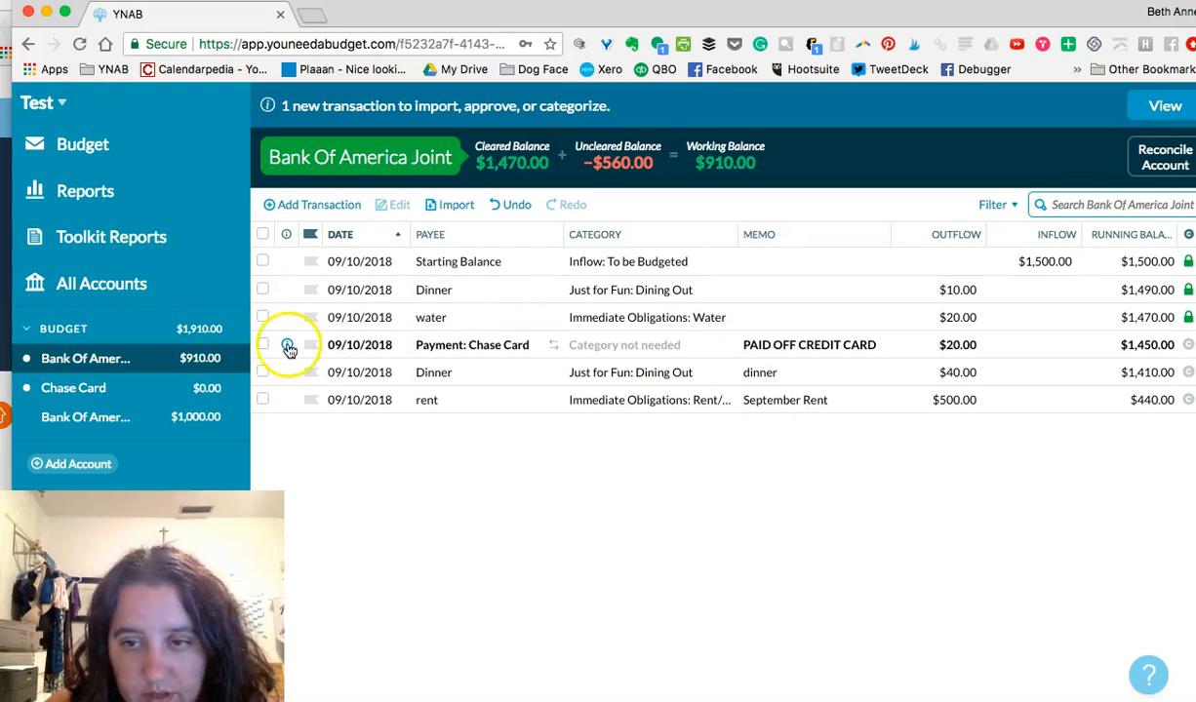
pyautogui.click(288, 349)
pyautogui.click(325, 395)
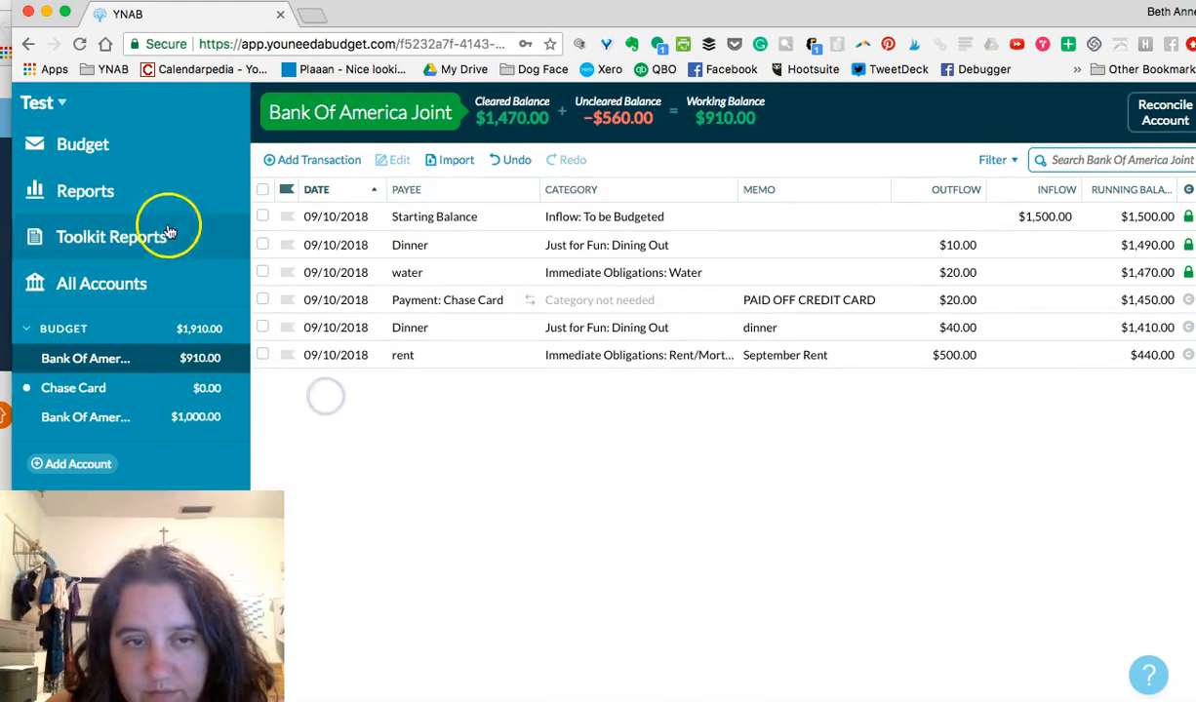
pyautogui.click(148, 161)
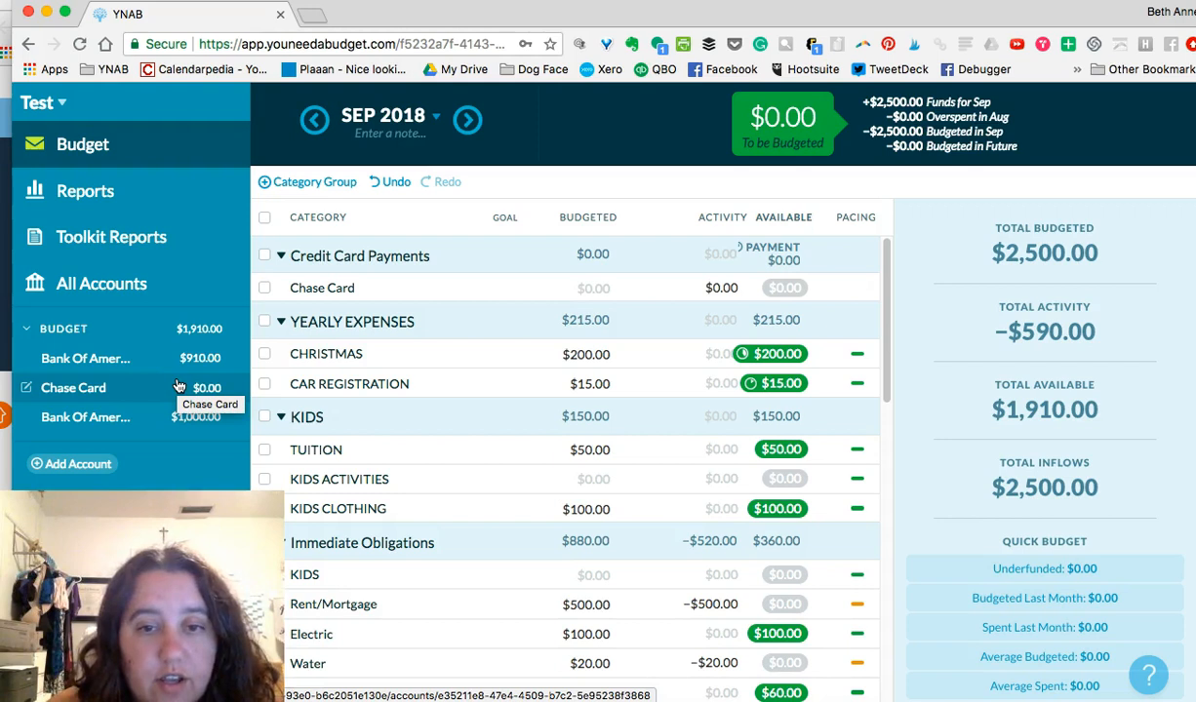
# Record a $50 transfer from Bank Of America Joint to Bank Of America Savings, dated 09/10/2018, with the memo SAVINGS.
pyautogui.click(133, 417)
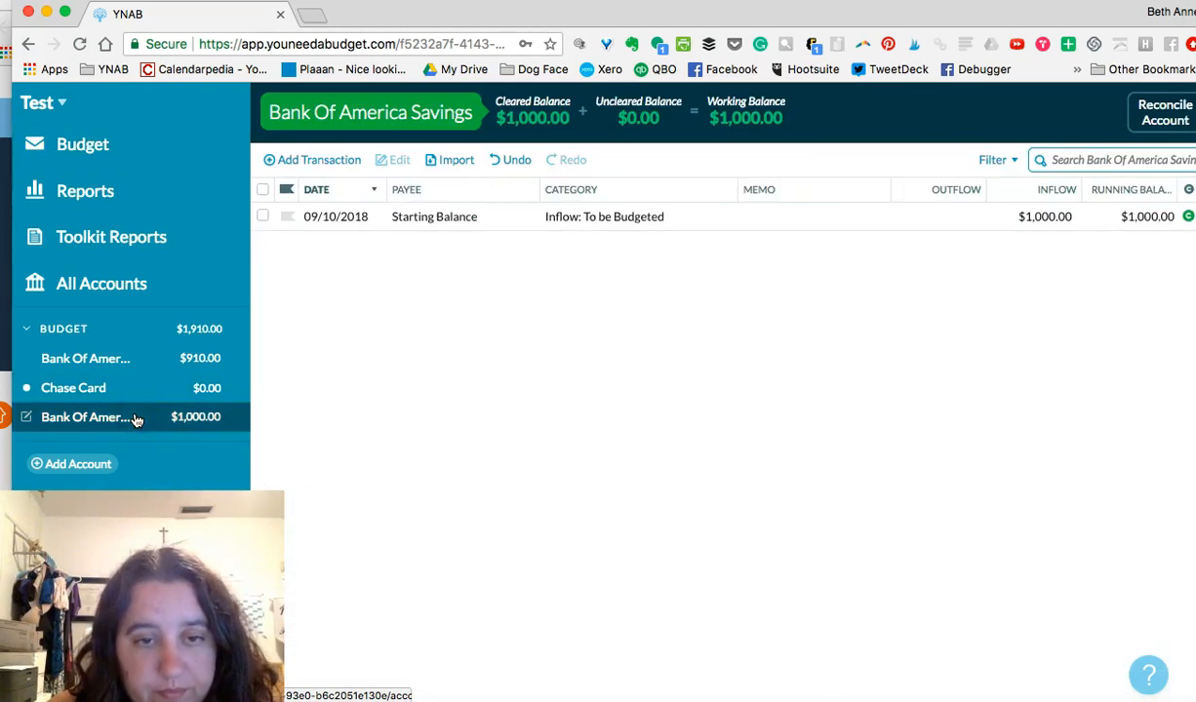
pyautogui.click(140, 358)
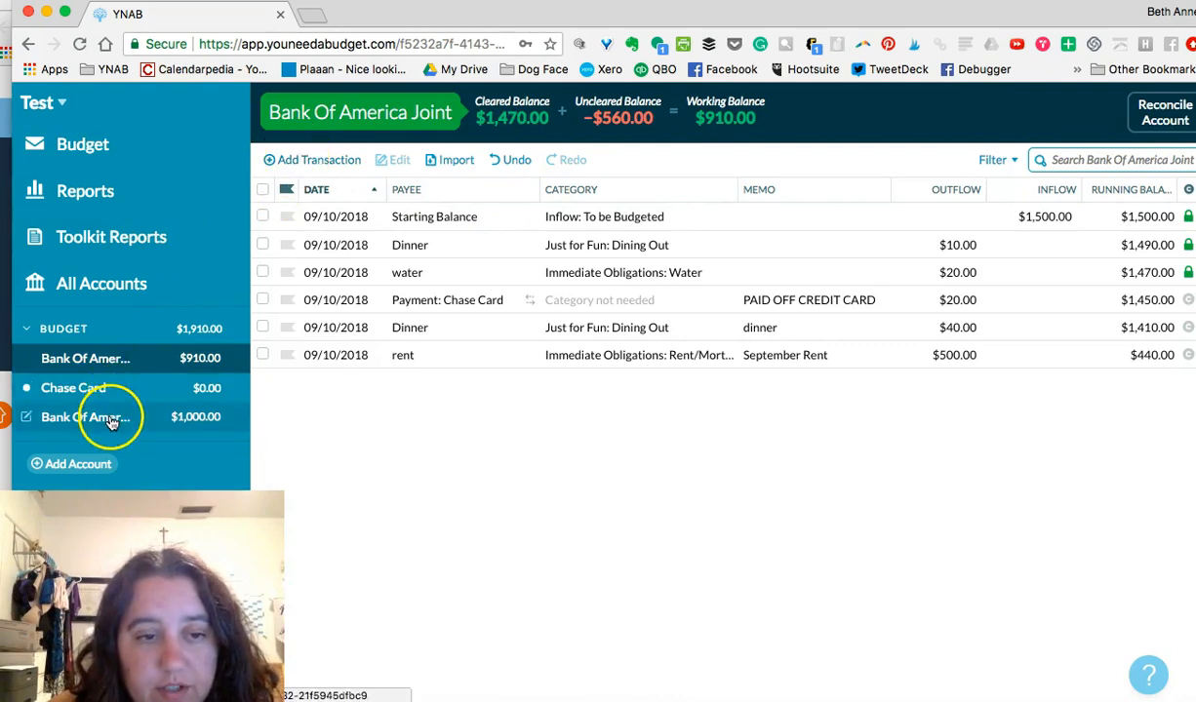
pyautogui.click(350, 161)
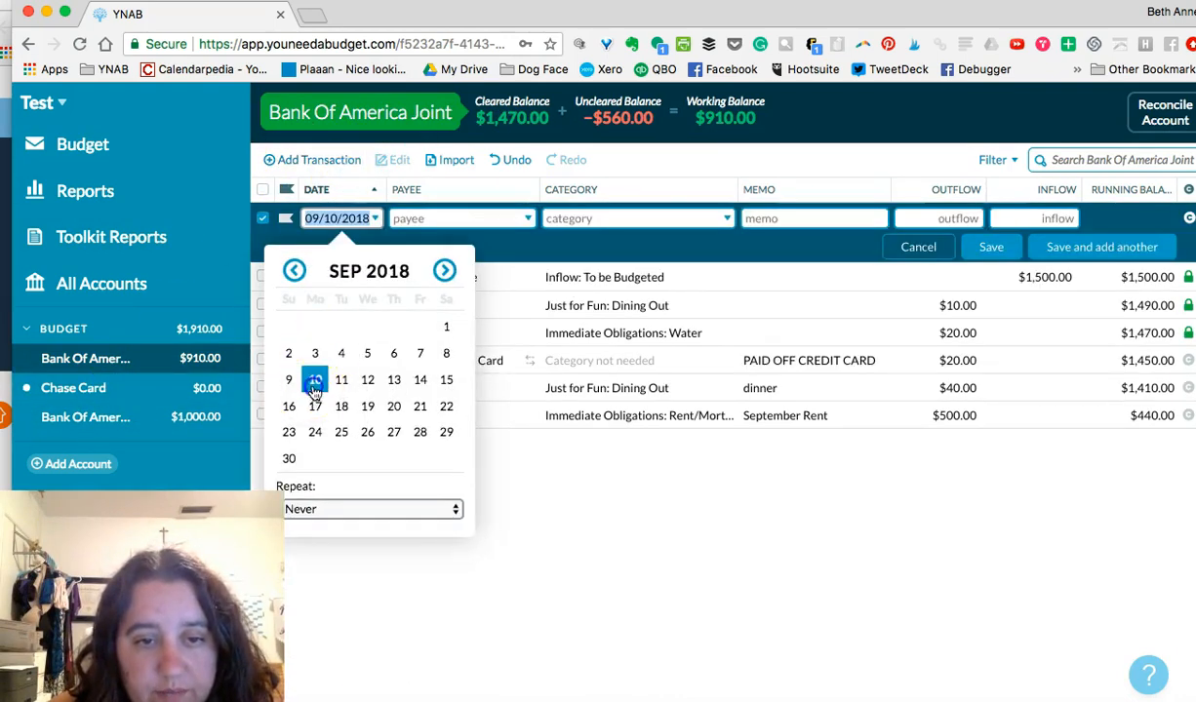
pyautogui.click(452, 221)
pyautogui.click(449, 312)
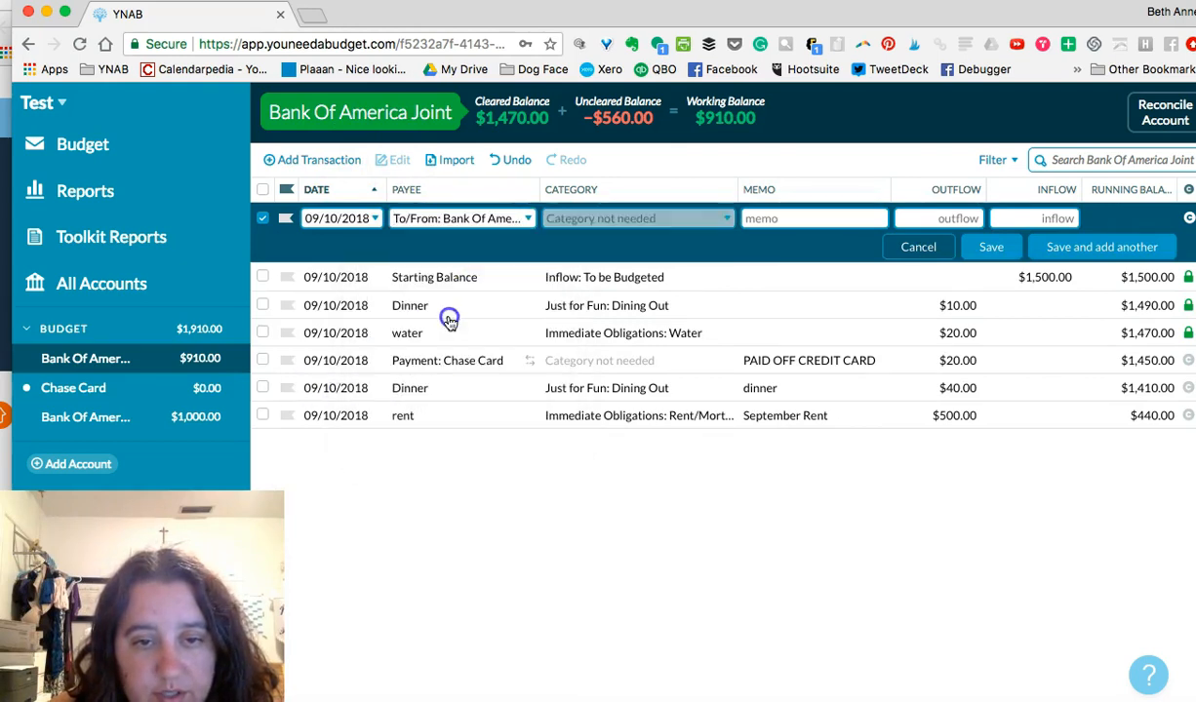
pyautogui.write('SAVINGS')
pyautogui.press('Tab')
pyautogui.write('50')
pyautogui.click(991, 246)
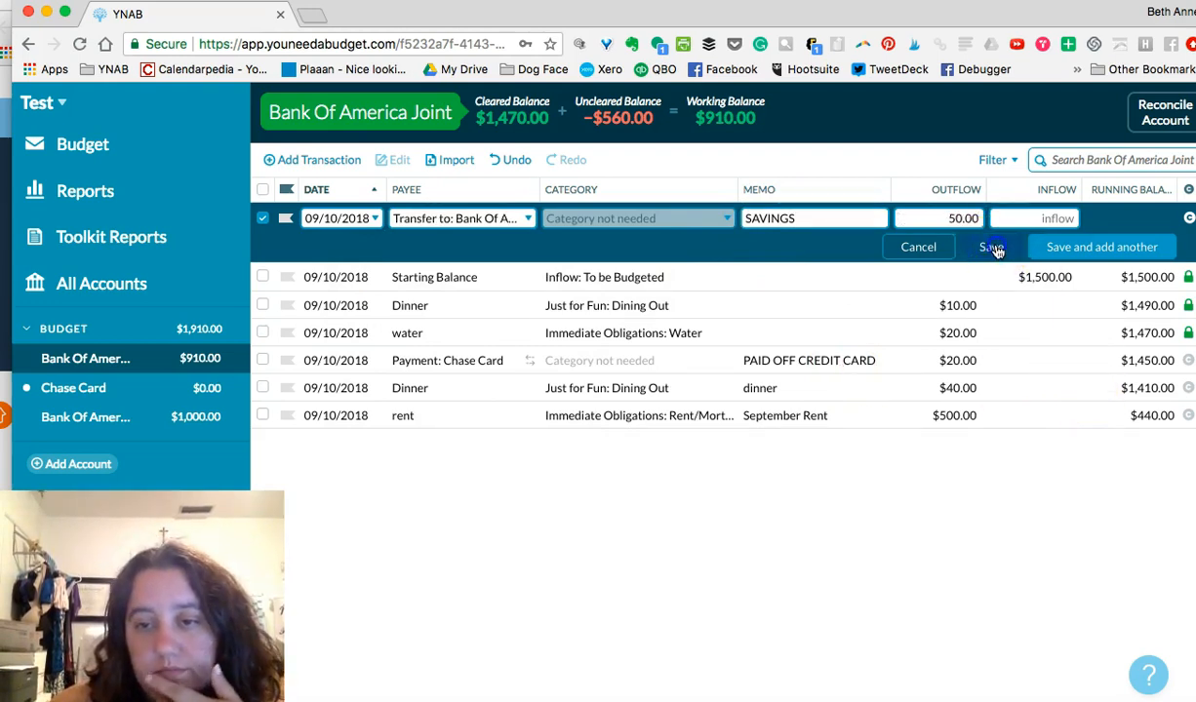
# Check how the savings transfer is recorded in the Bank Of America Savings and Bank Of America Joint accounts.
pyautogui.click(136, 388)
pyautogui.click(126, 417)
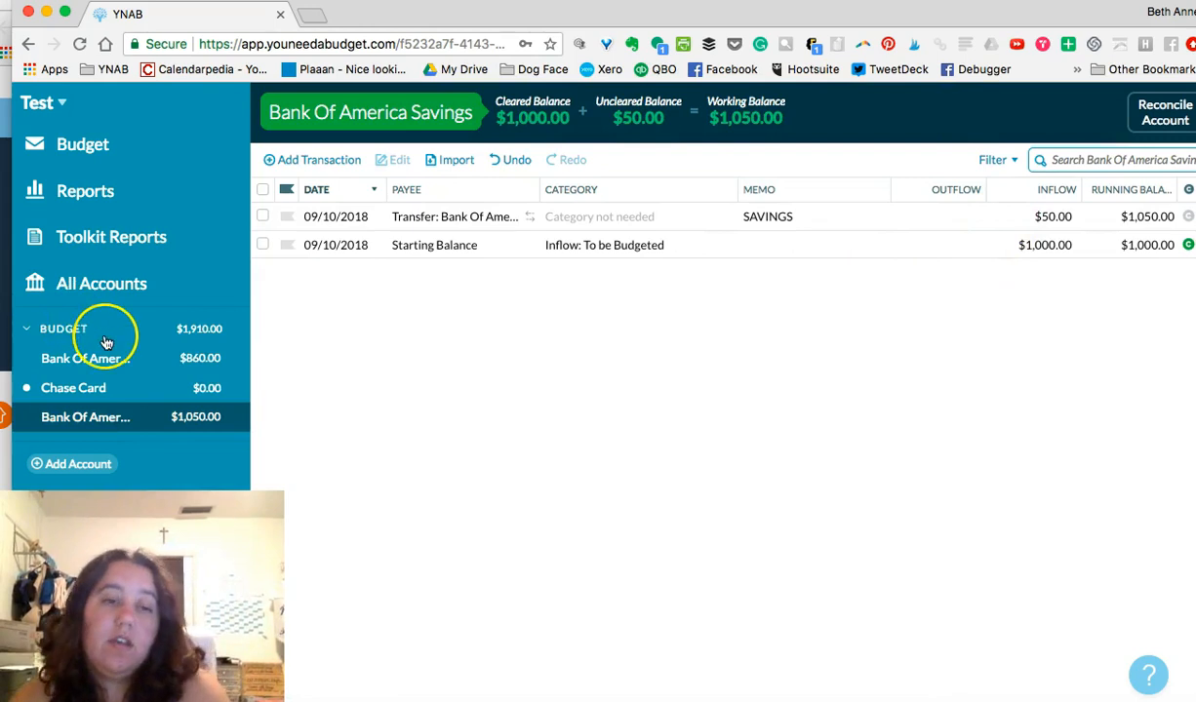
pyautogui.click(135, 361)
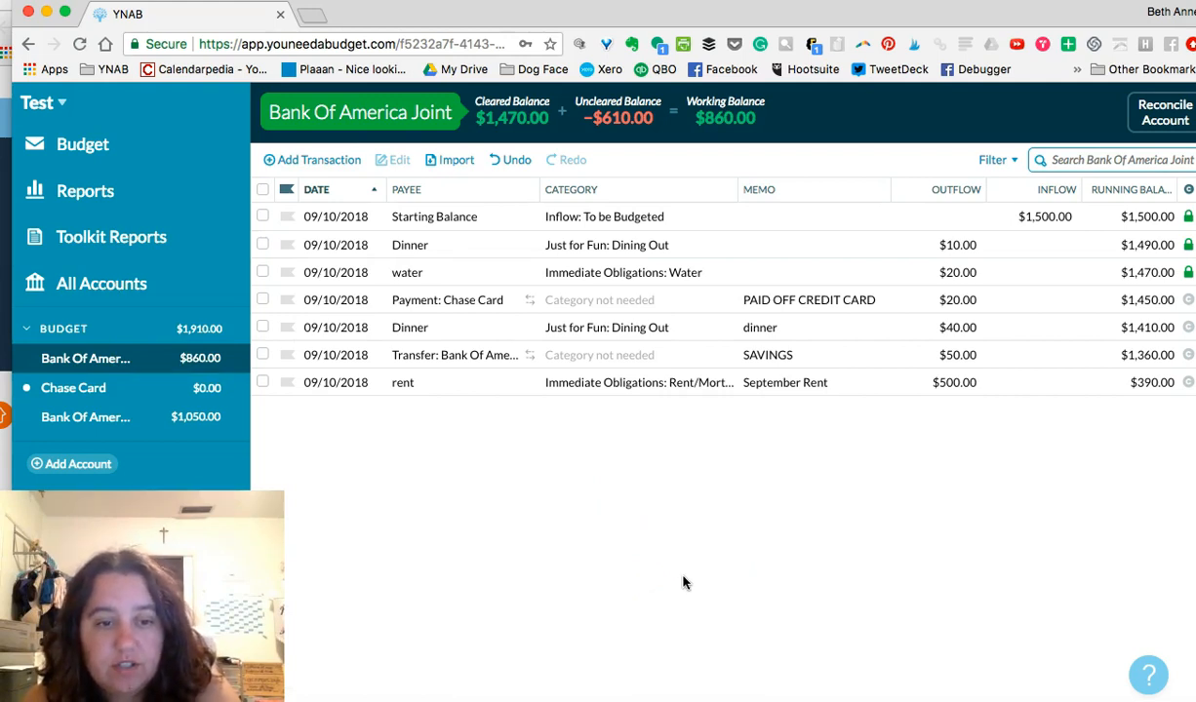
pyautogui.click(1045, 487)
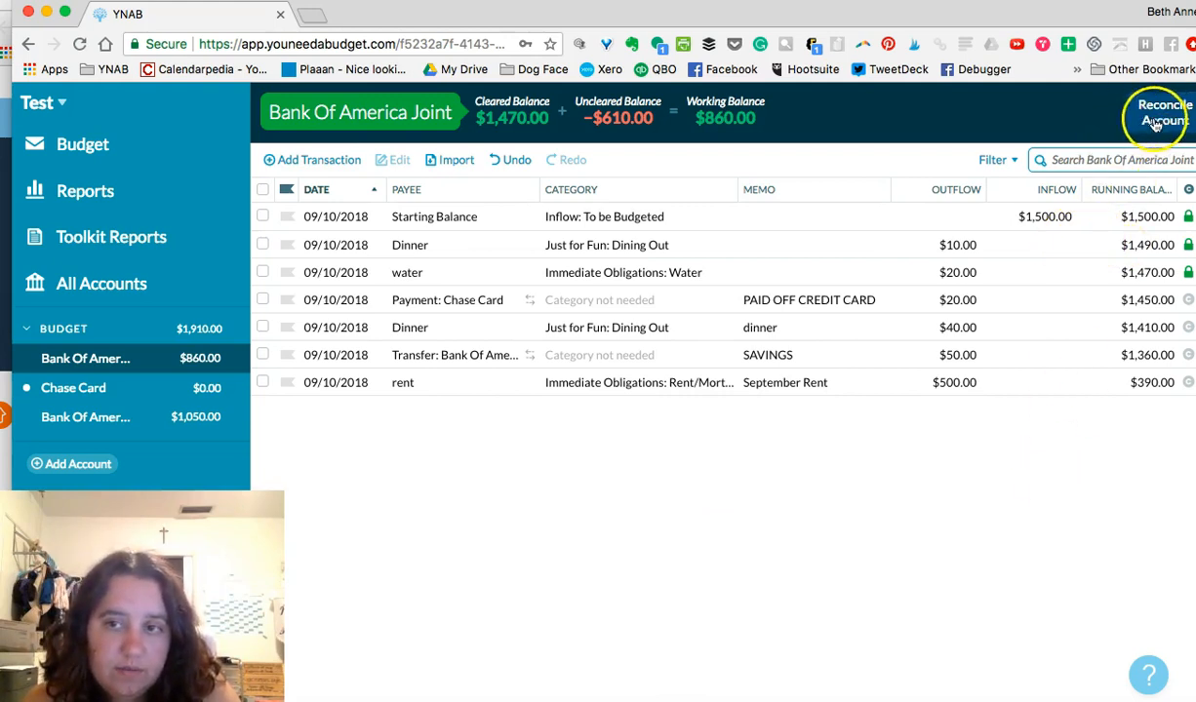
pyautogui.click(1138, 156)
pyautogui.click(903, 159)
pyautogui.click(1102, 161)
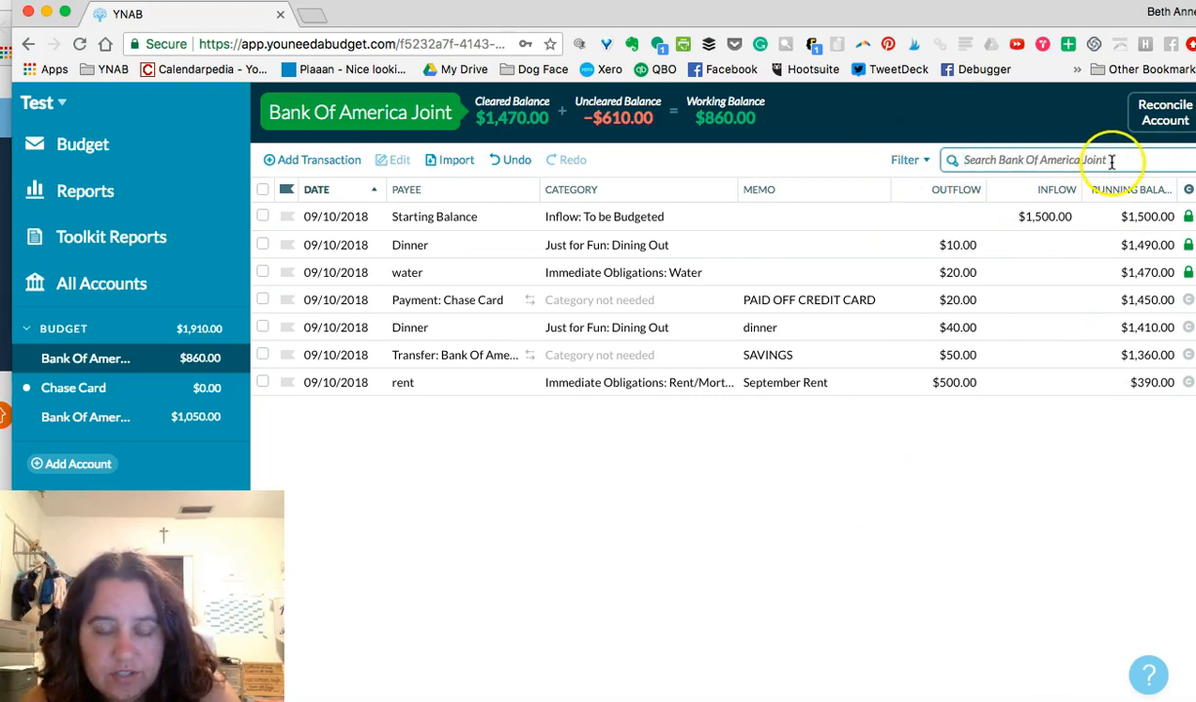
# View the spending report as trends and set its timeframe to This Year.
pyautogui.click(128, 206)
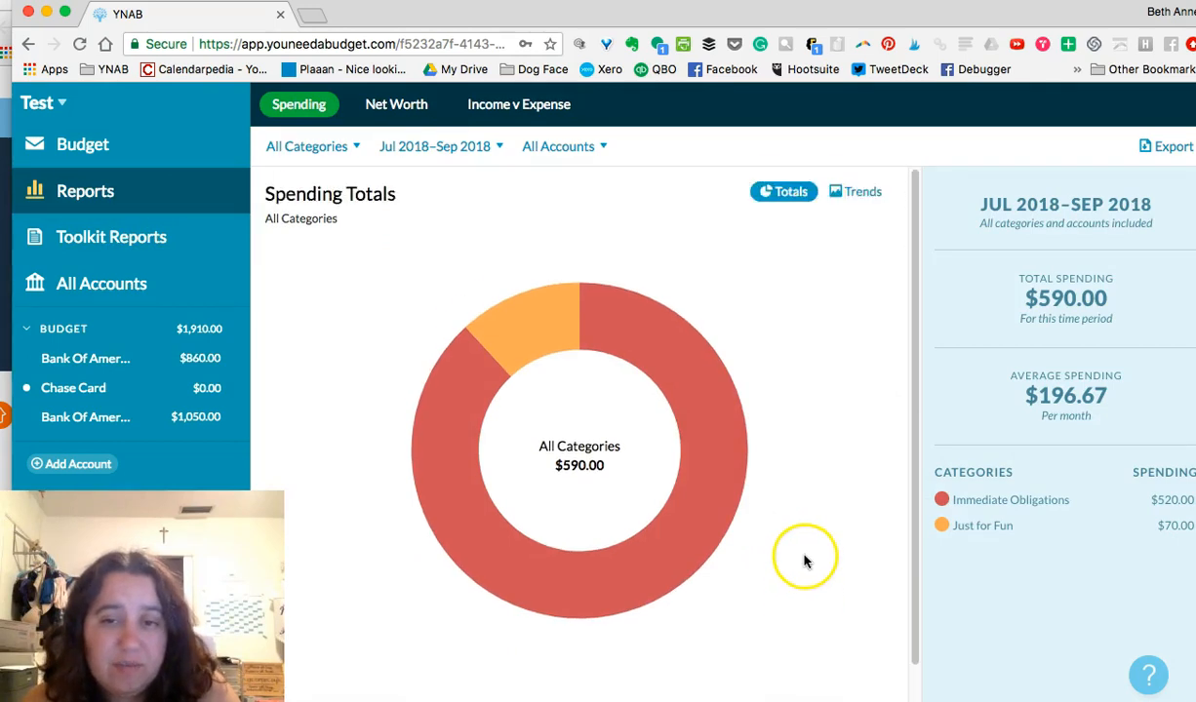
pyautogui.click(851, 192)
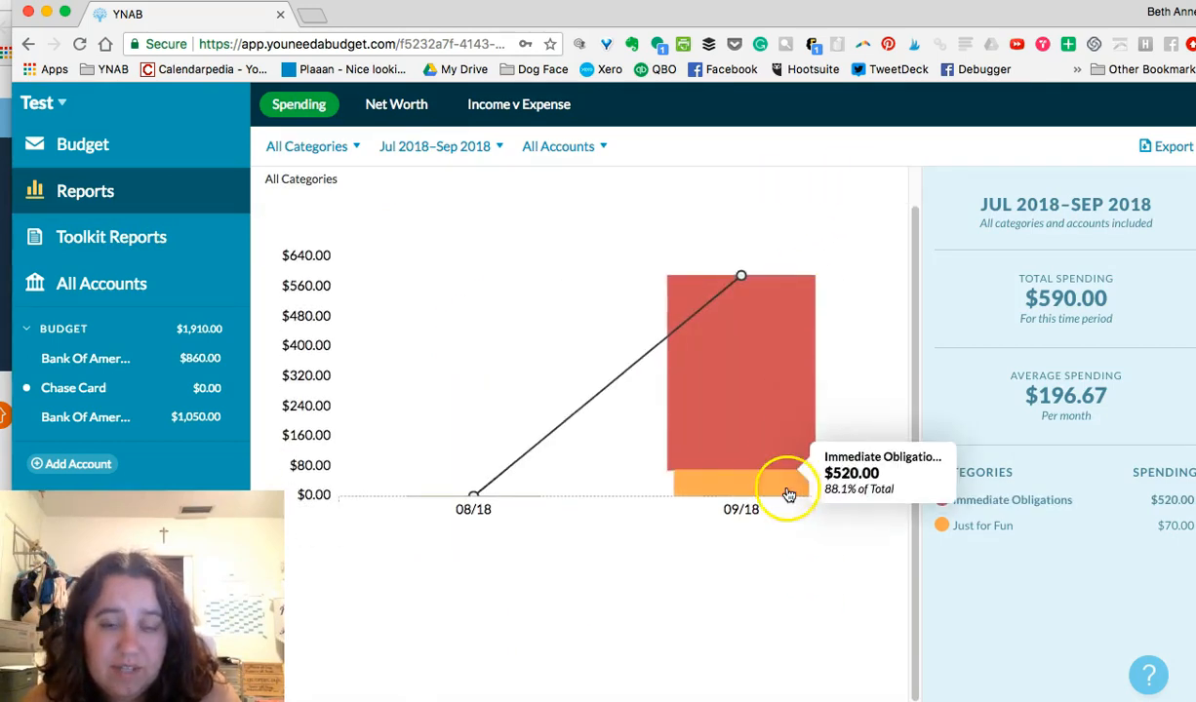
pyautogui.click(398, 148)
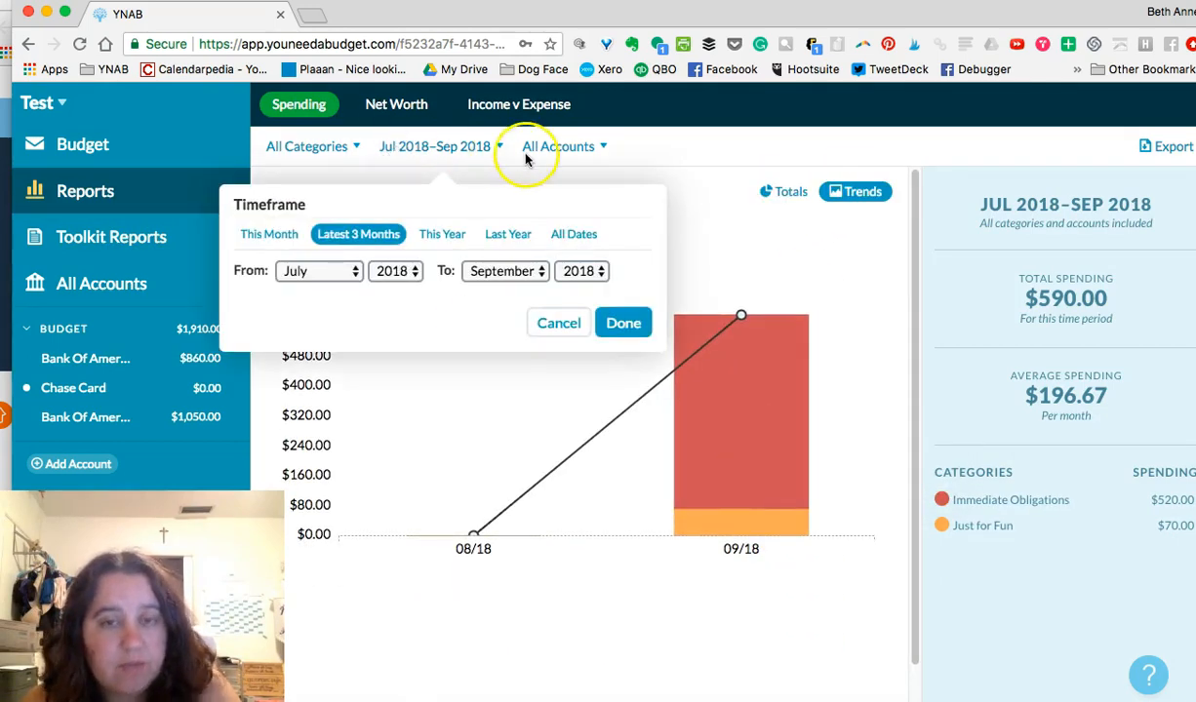
pyautogui.click(429, 235)
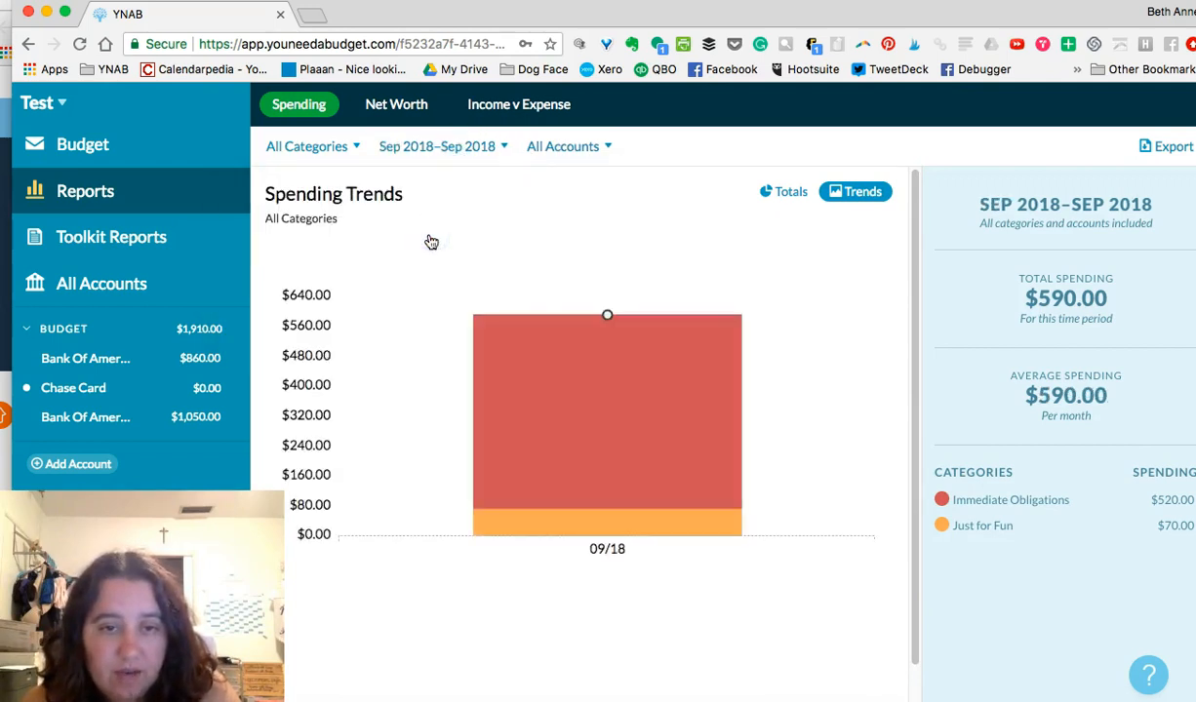
# Examine the income and expense rows of the Income v Expense report, and open the Net Worth report.
pyautogui.click(519, 103)
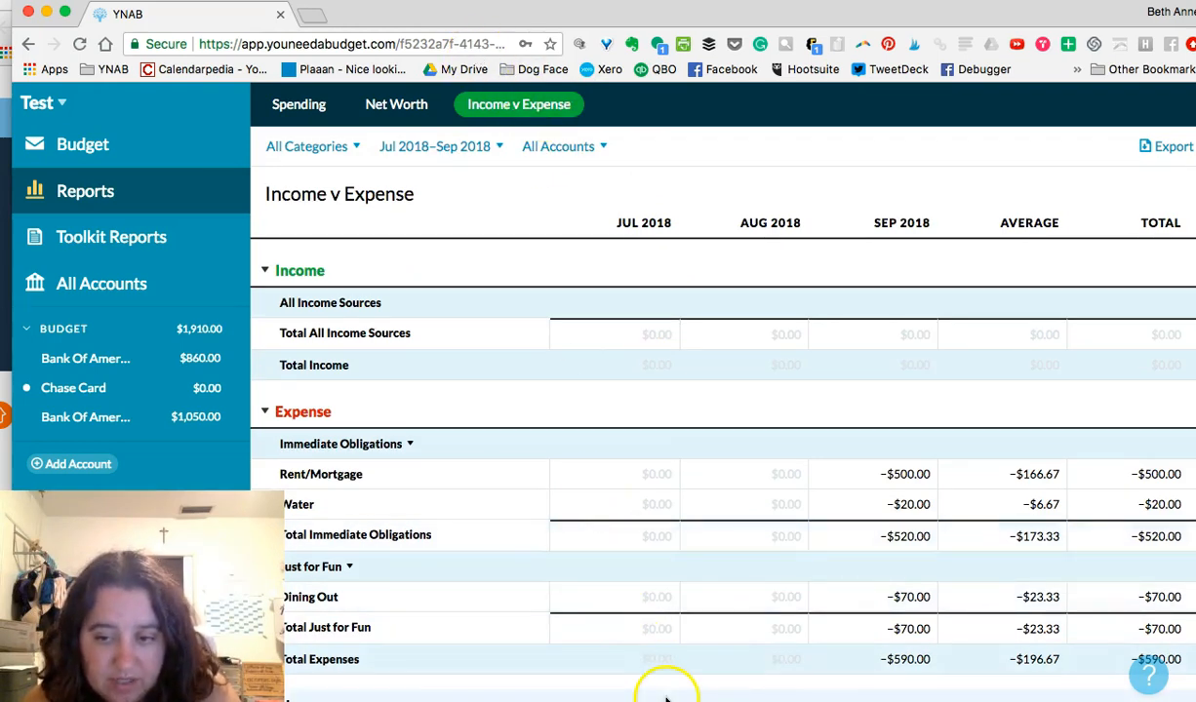
pyautogui.scroll(-2, 646, 577)
pyautogui.scroll(2, 646, 576)
pyautogui.scroll(-2, 646, 577)
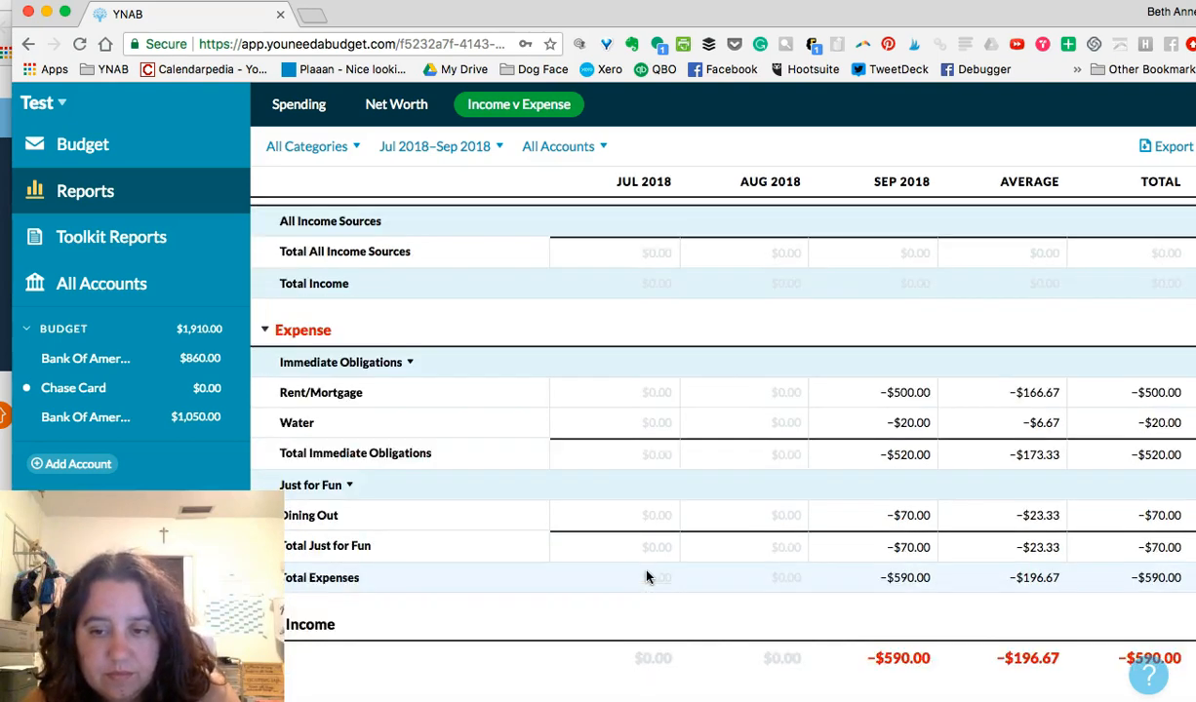
pyautogui.scroll(2, 645, 577)
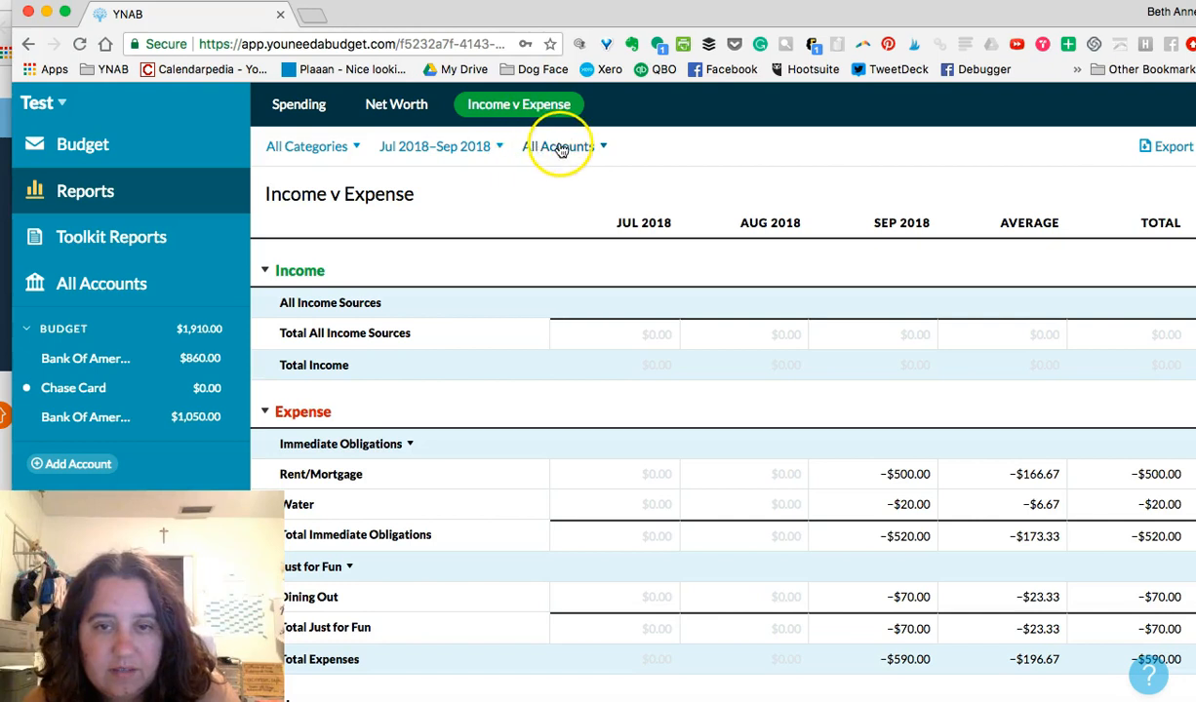
pyautogui.scroll(-1, 675, 590)
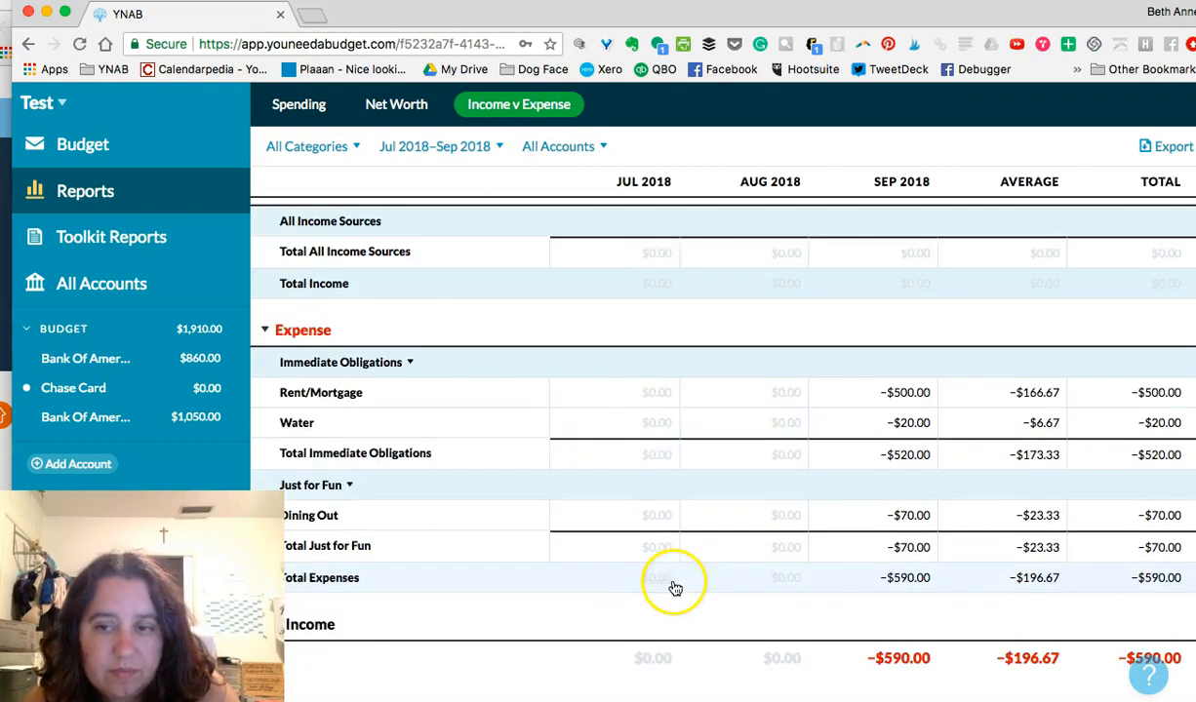
pyautogui.scroll(1, 675, 589)
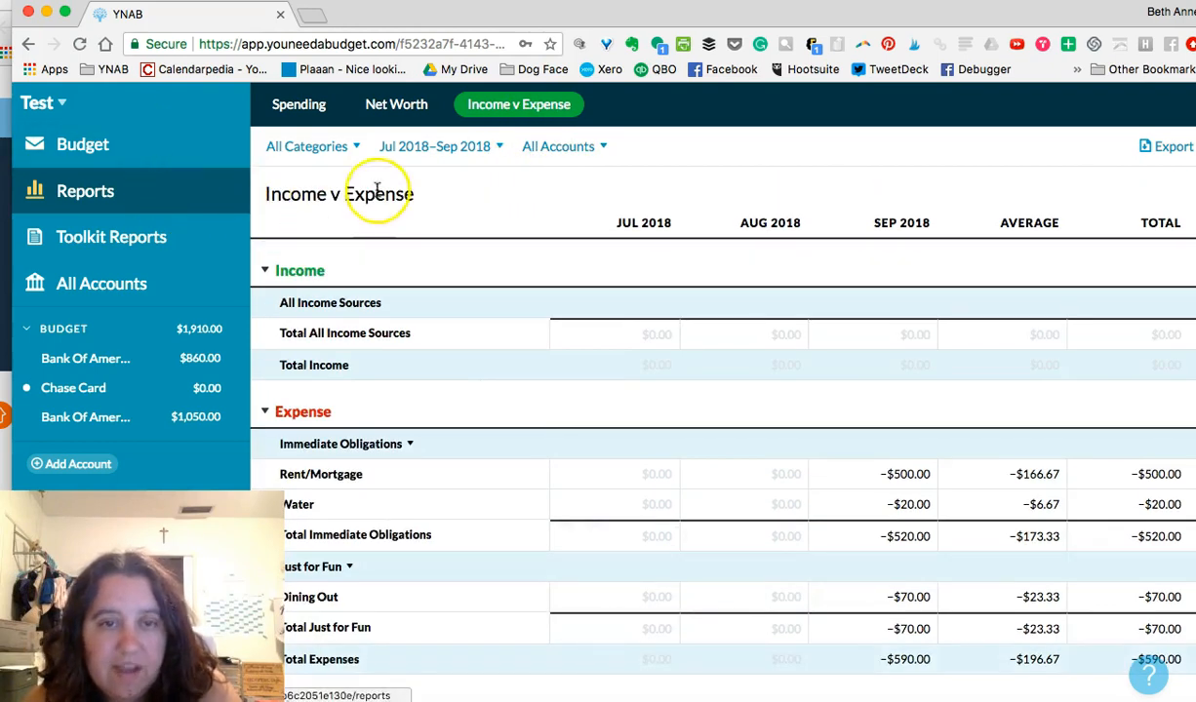
pyautogui.click(382, 114)
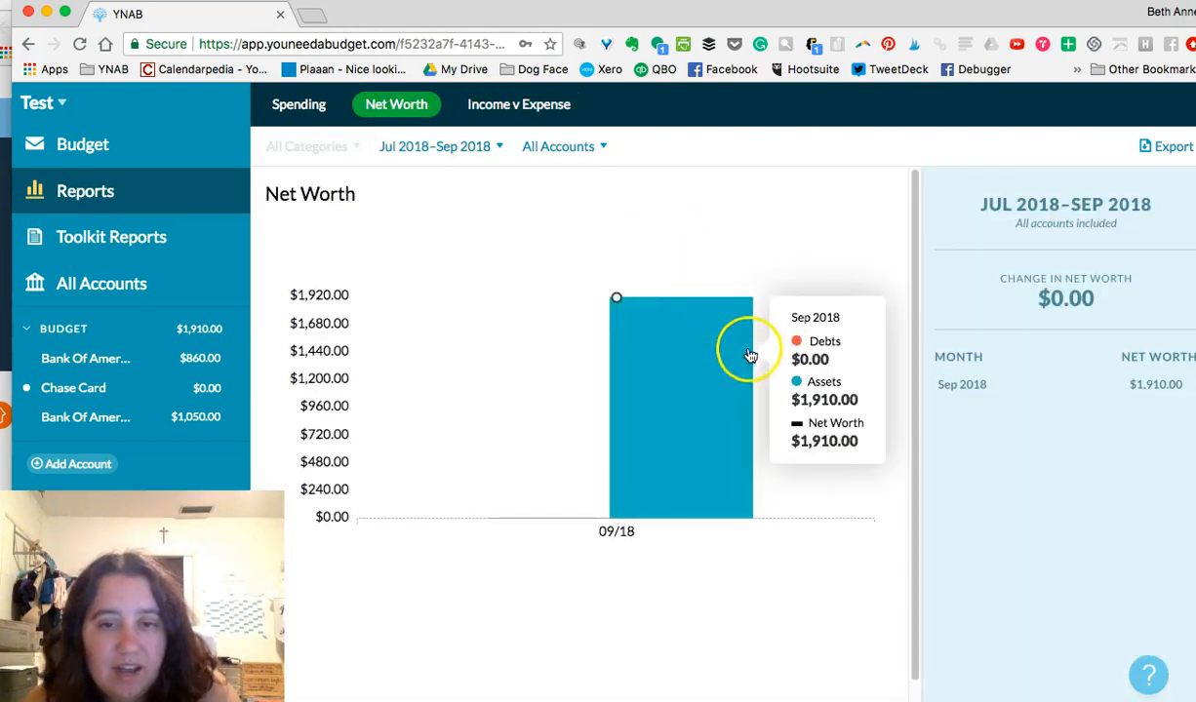
# Return from the reports to the September 2018 budget and review the institutions offered for adding a linked account.
pyautogui.click(289, 124)
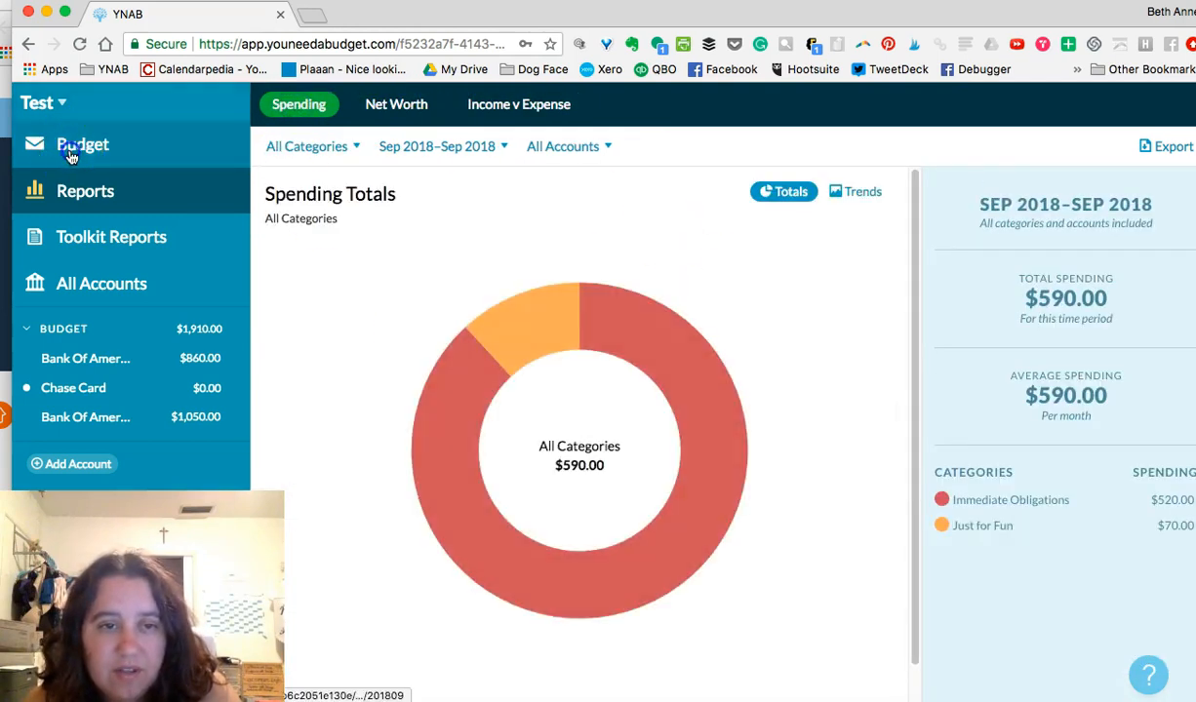
pyautogui.click(83, 145)
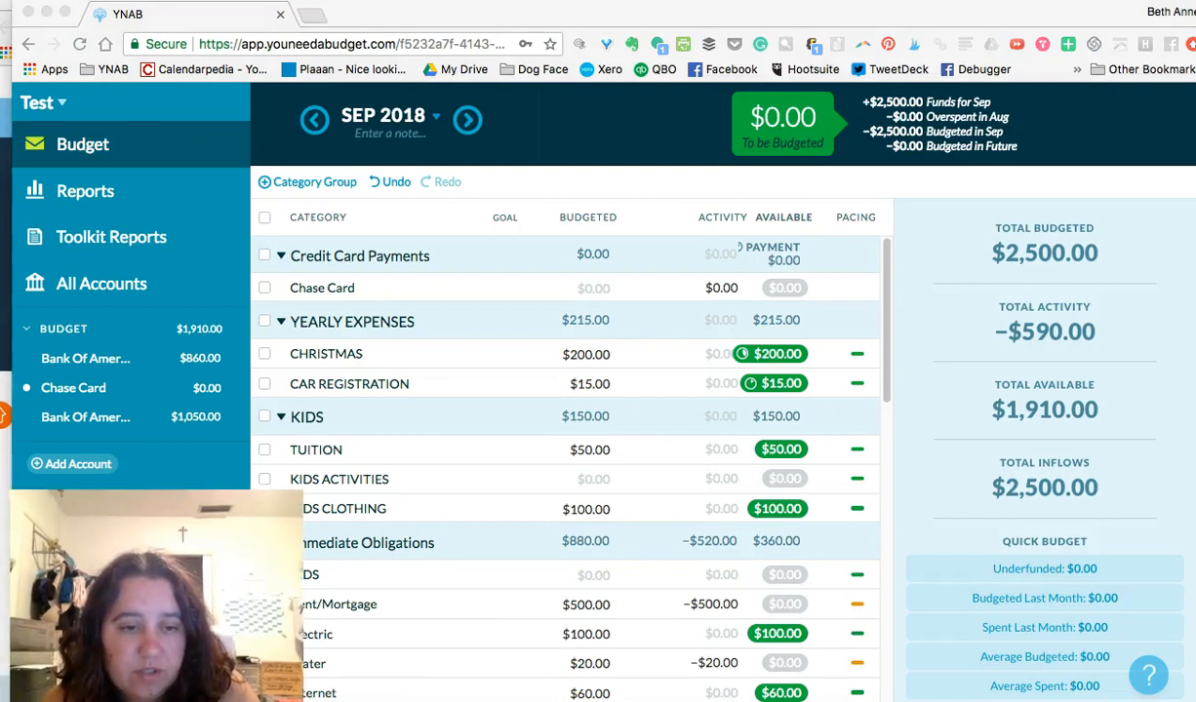
pyautogui.click(70, 467)
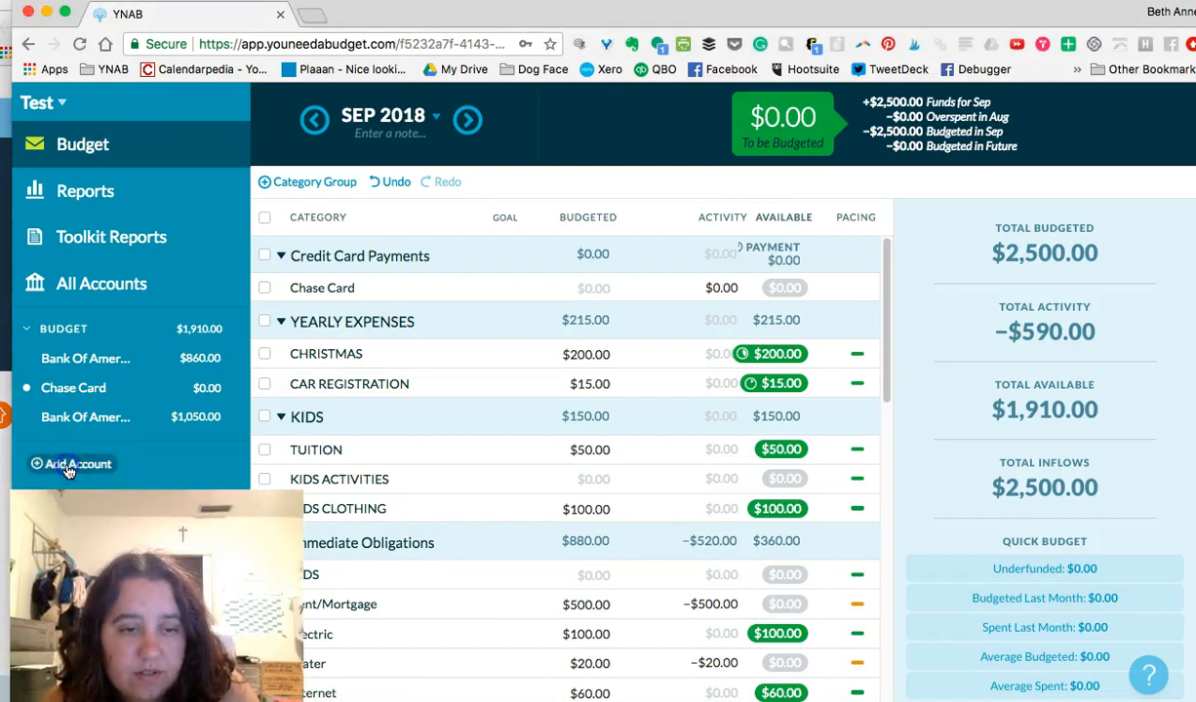
pyautogui.click(68, 468)
pyautogui.click(664, 281)
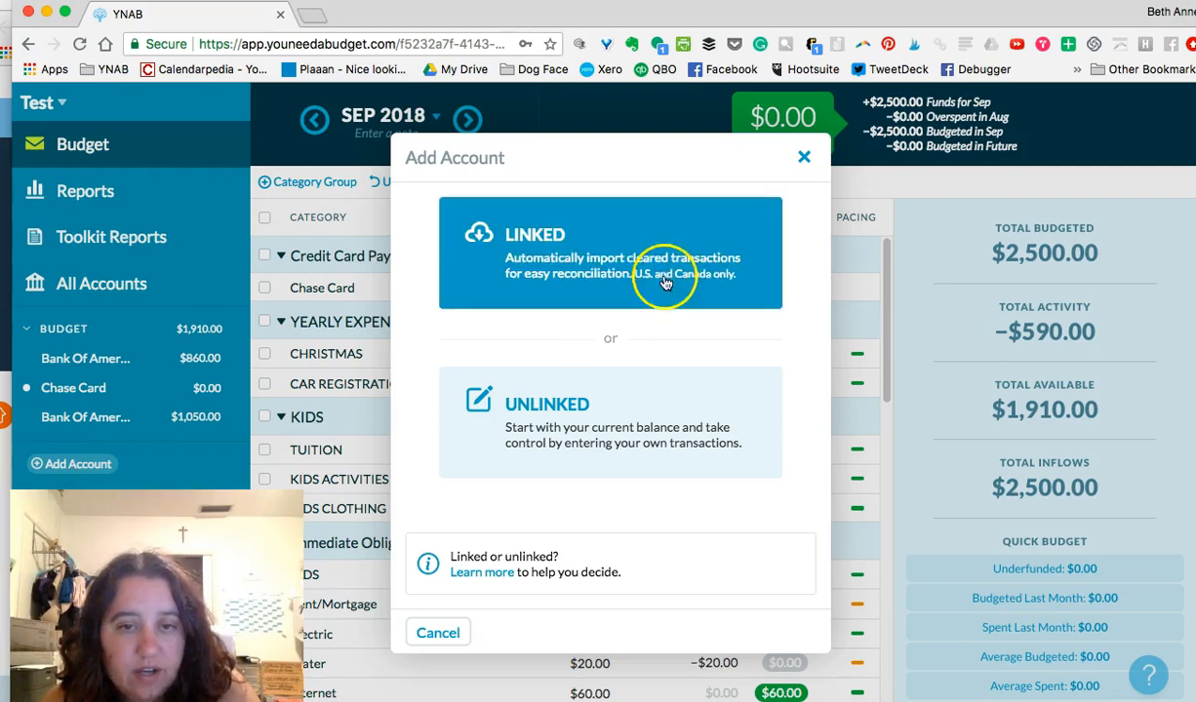
pyautogui.click(660, 265)
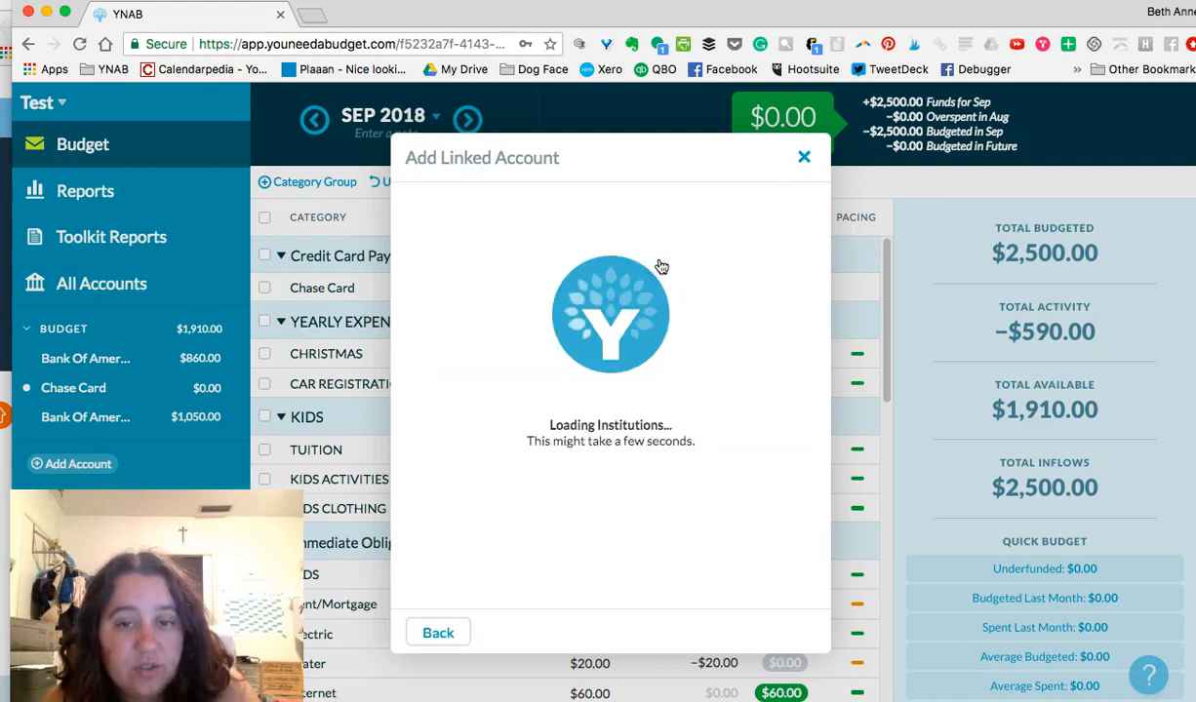
pyautogui.scroll(-2, 592, 534)
pyautogui.scroll(3, 595, 534)
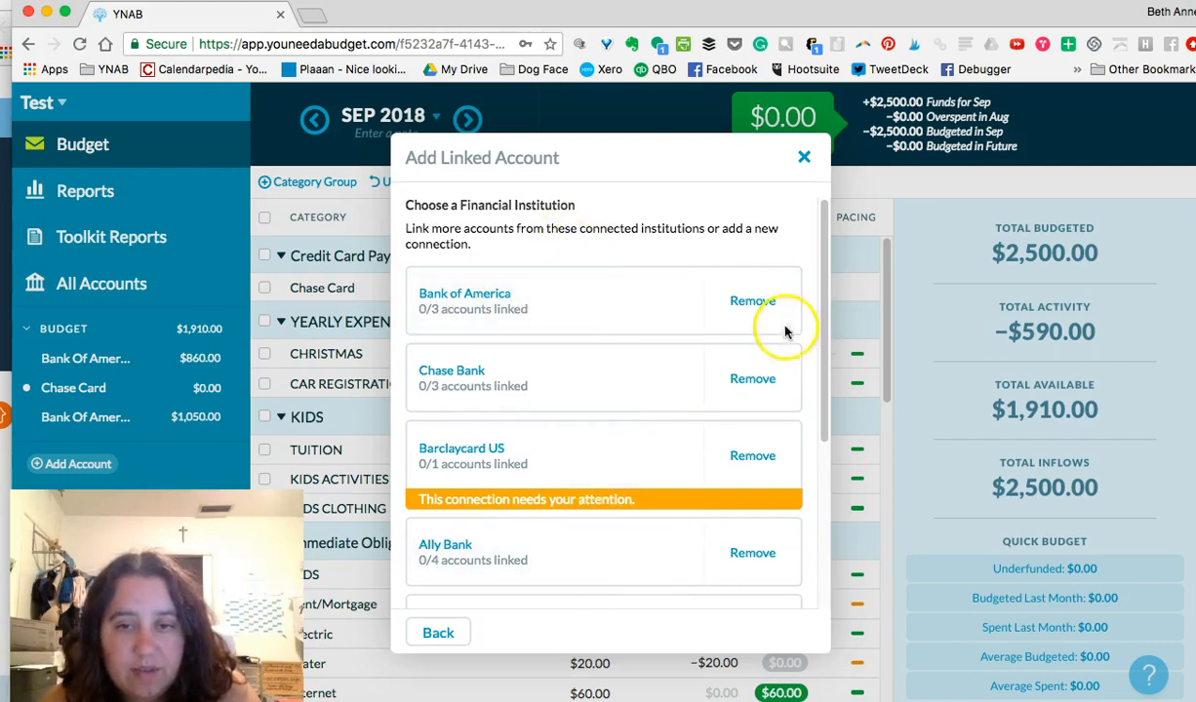
pyautogui.click(438, 640)
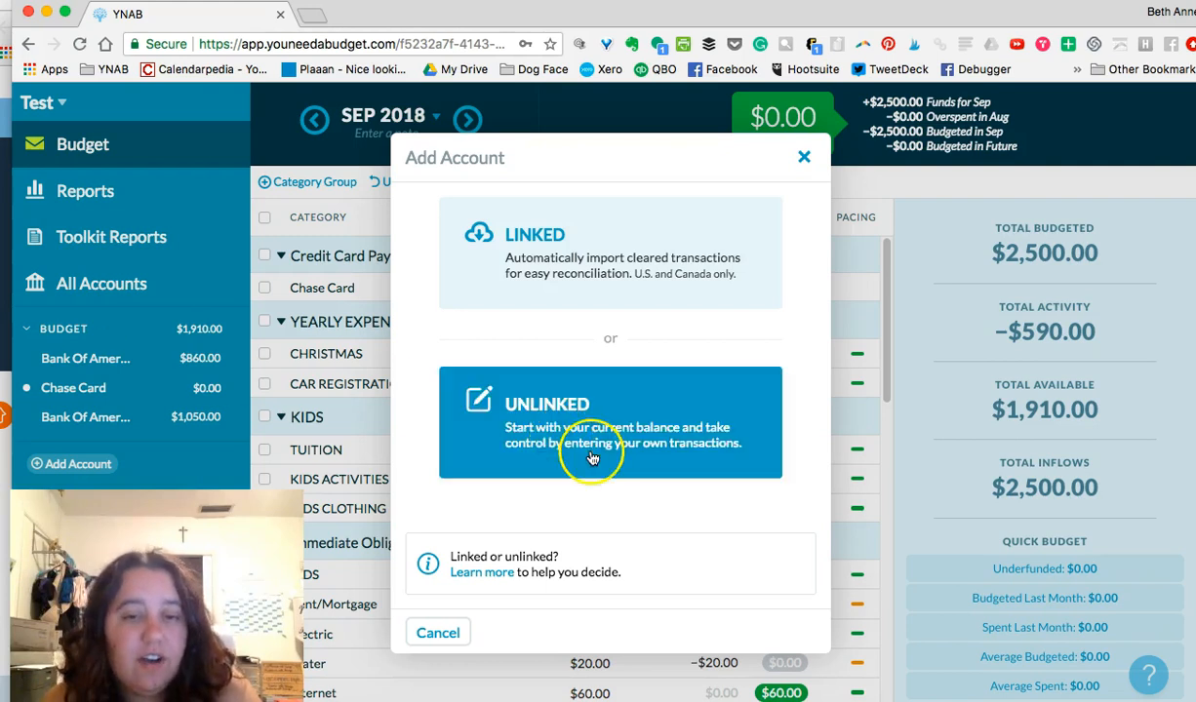
pyautogui.click(437, 633)
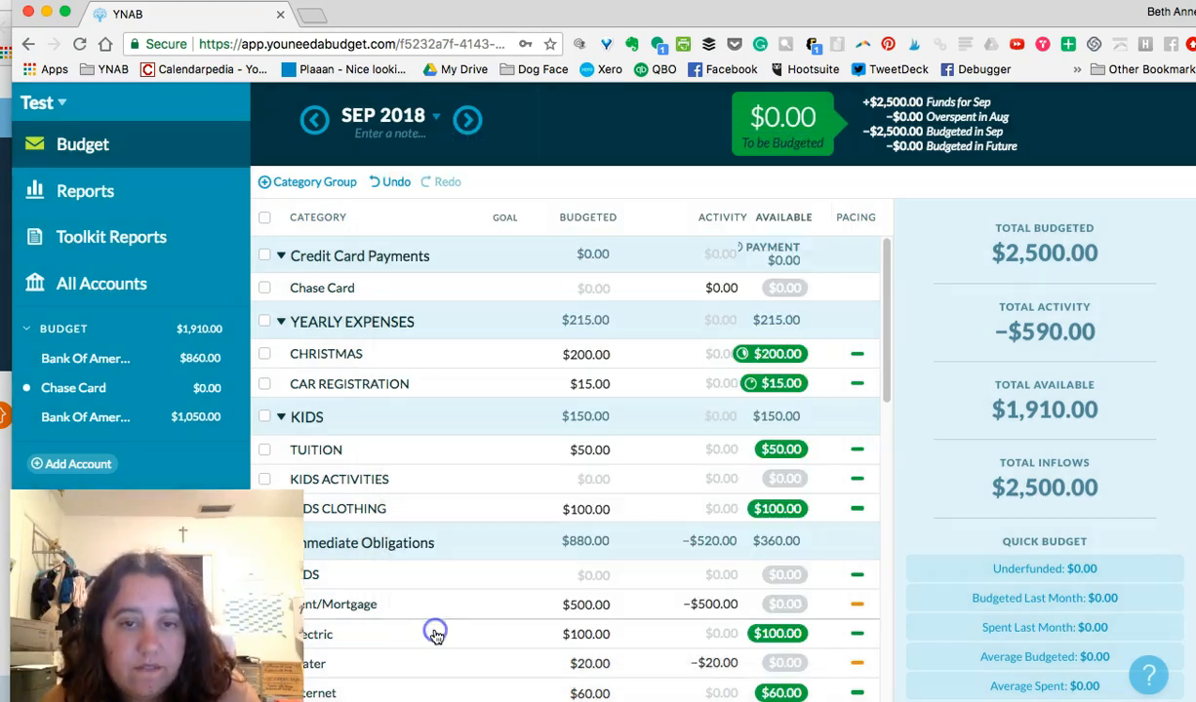
# Start adding an unlinked account and set its type to Liability (e.g. Mortgage).
pyautogui.click(72, 463)
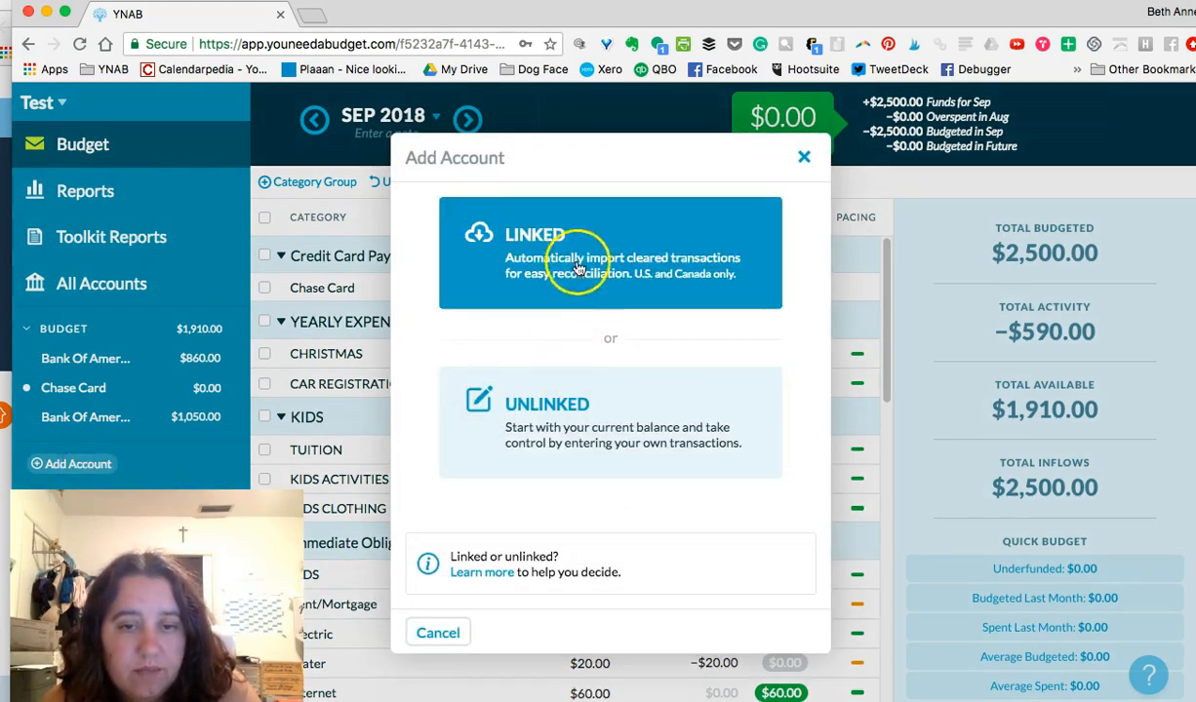
pyautogui.click(621, 447)
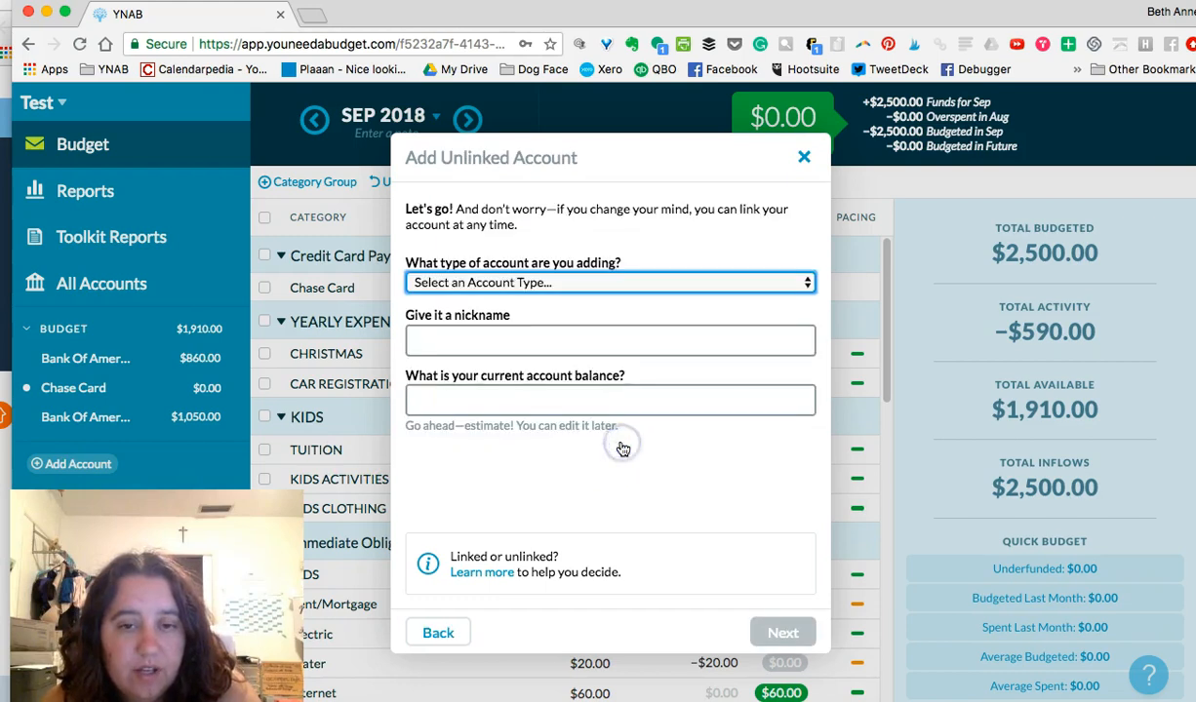
pyautogui.click(574, 283)
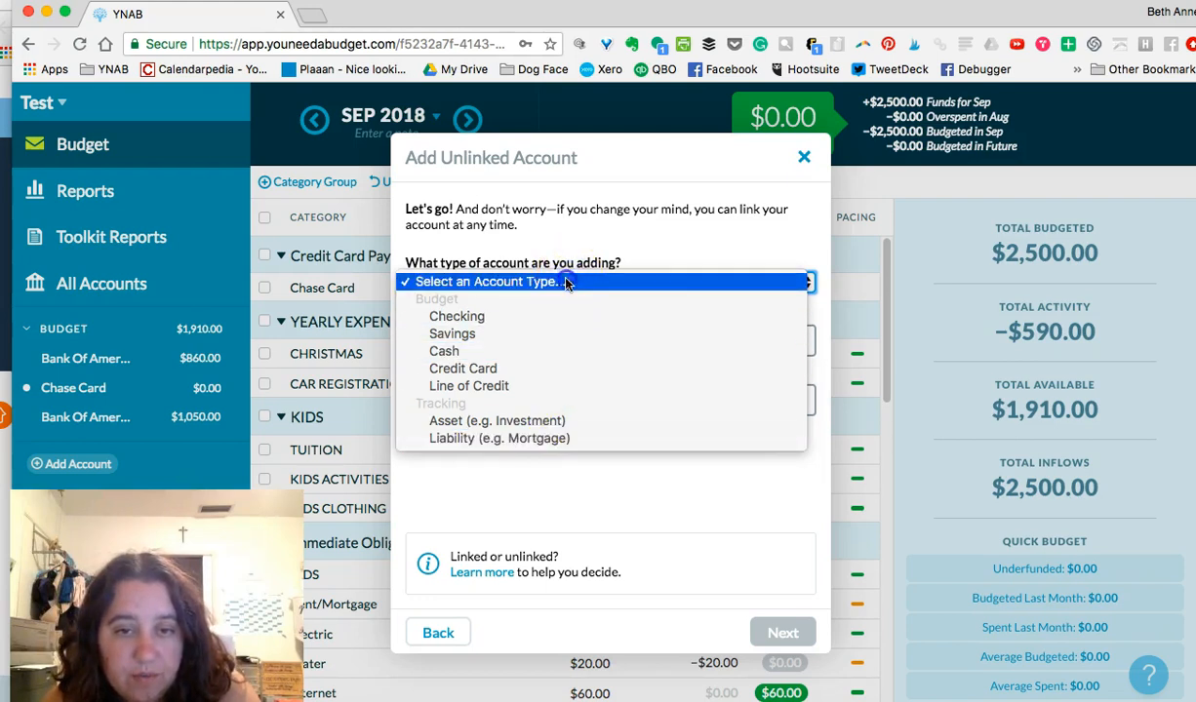
pyautogui.click(567, 282)
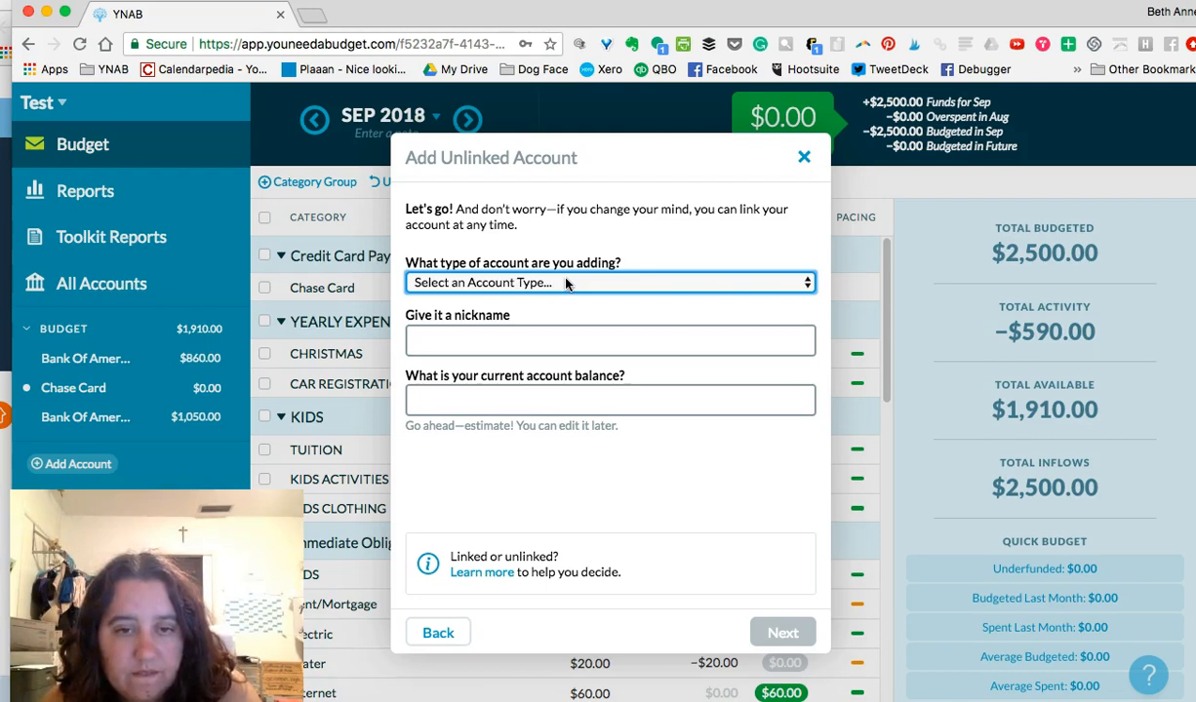
pyautogui.click(567, 283)
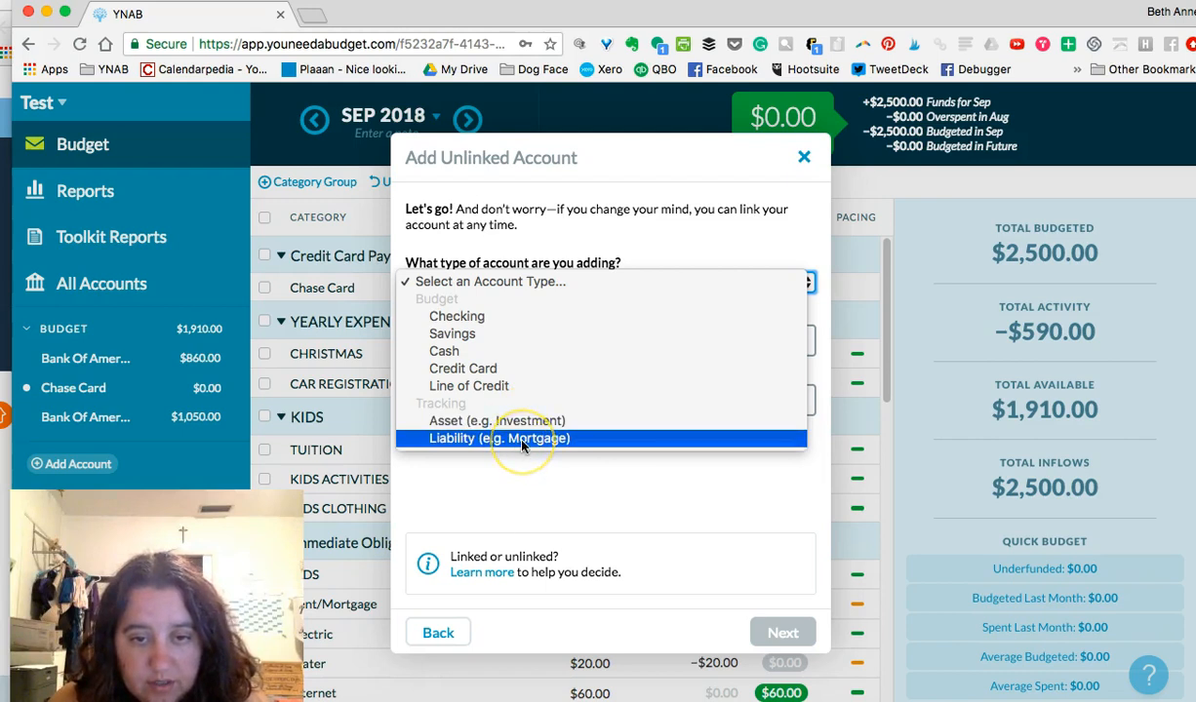
pyautogui.click(478, 439)
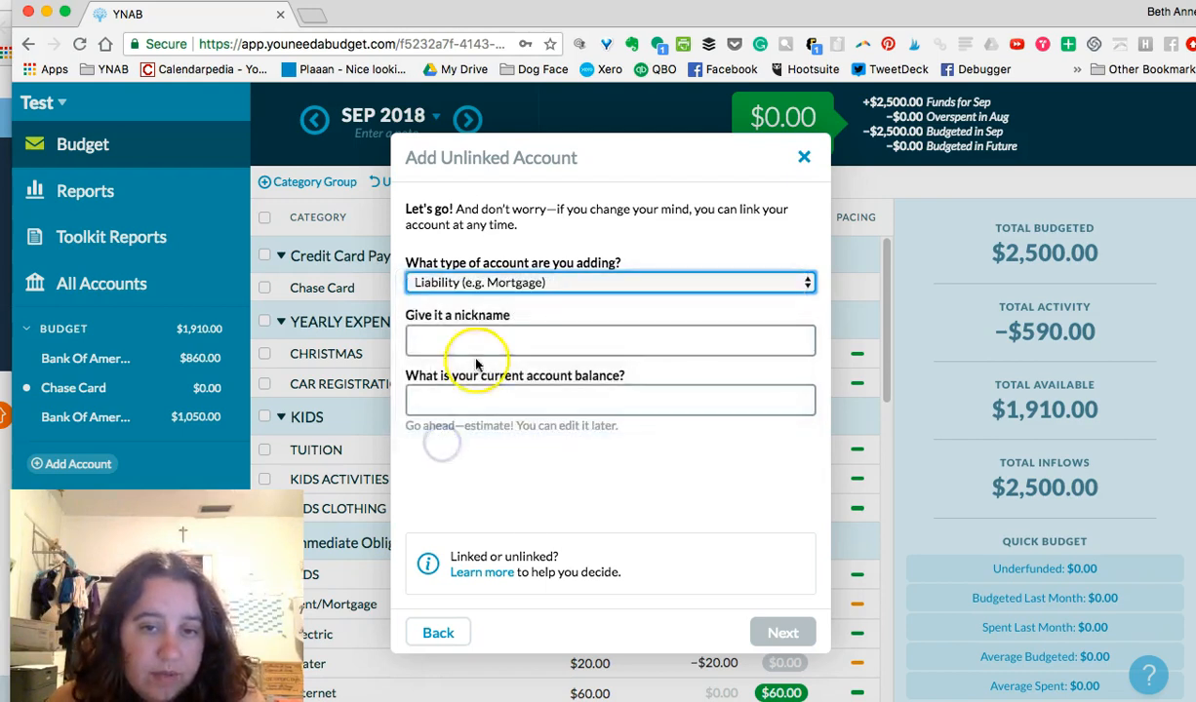
# Nickname the new liability account MORTGAGE, set its current balance to 100,000 and finish adding it.
pyautogui.click(487, 338)
pyautogui.write('MORTGAGE')
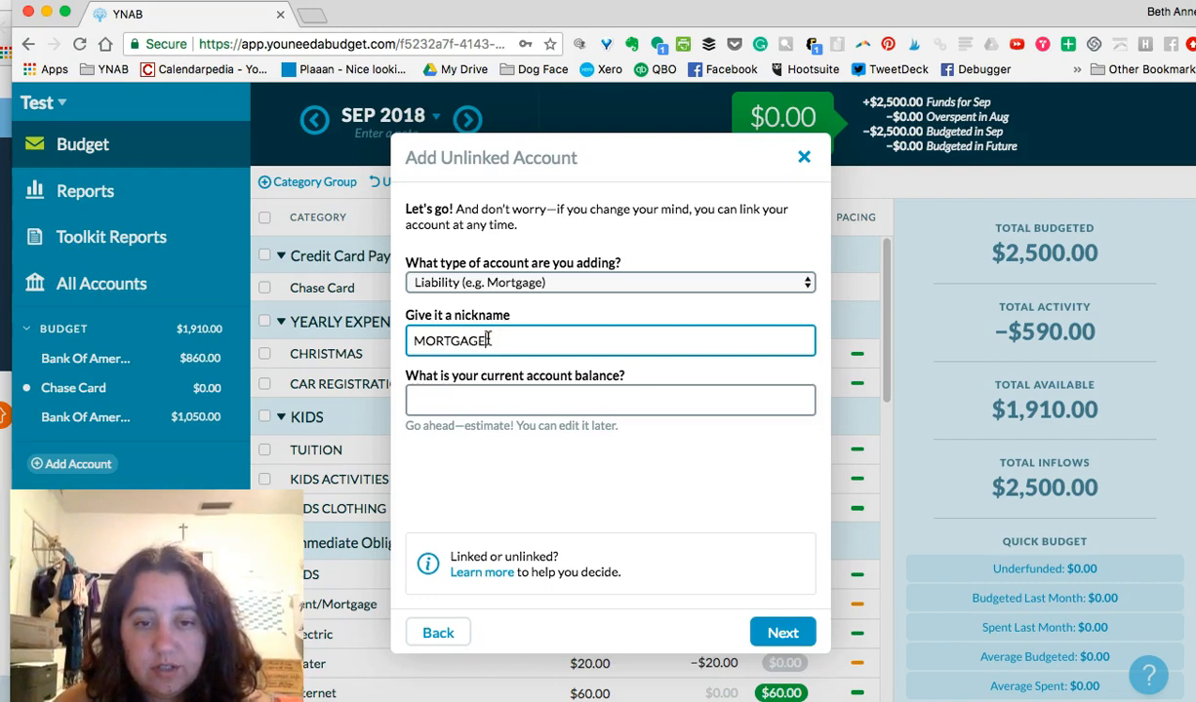
pyautogui.press('Tab')
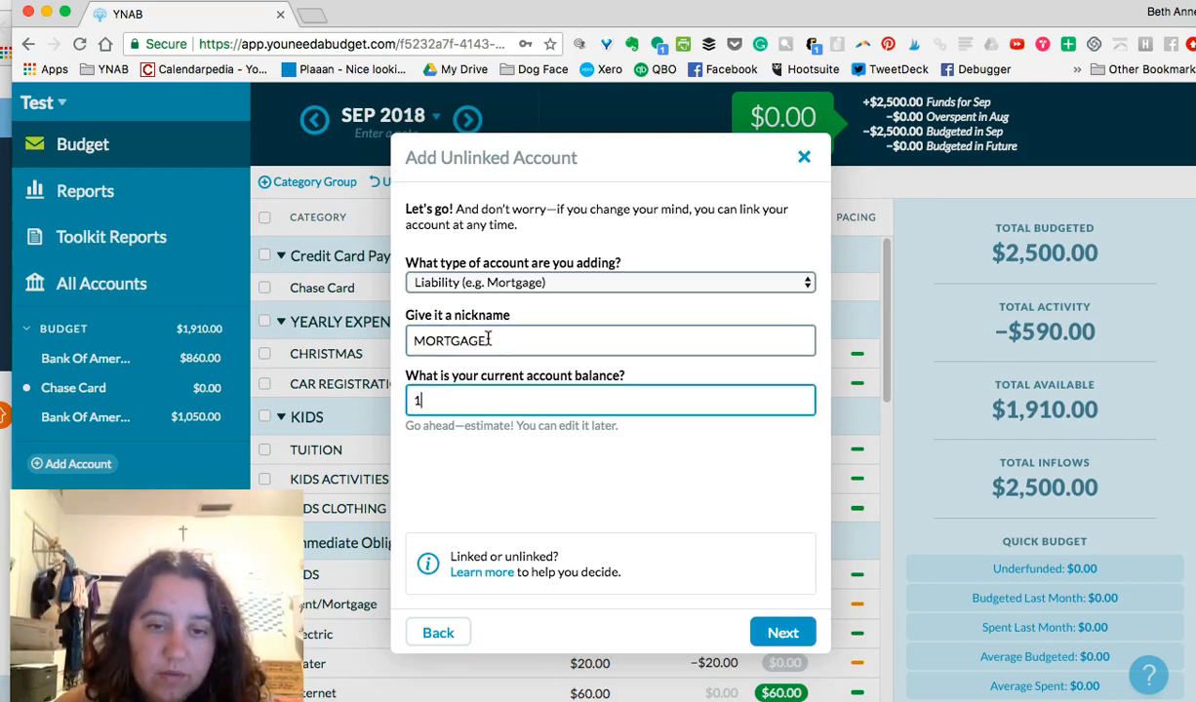
pyautogui.write('100,000')
pyautogui.press('Tab')
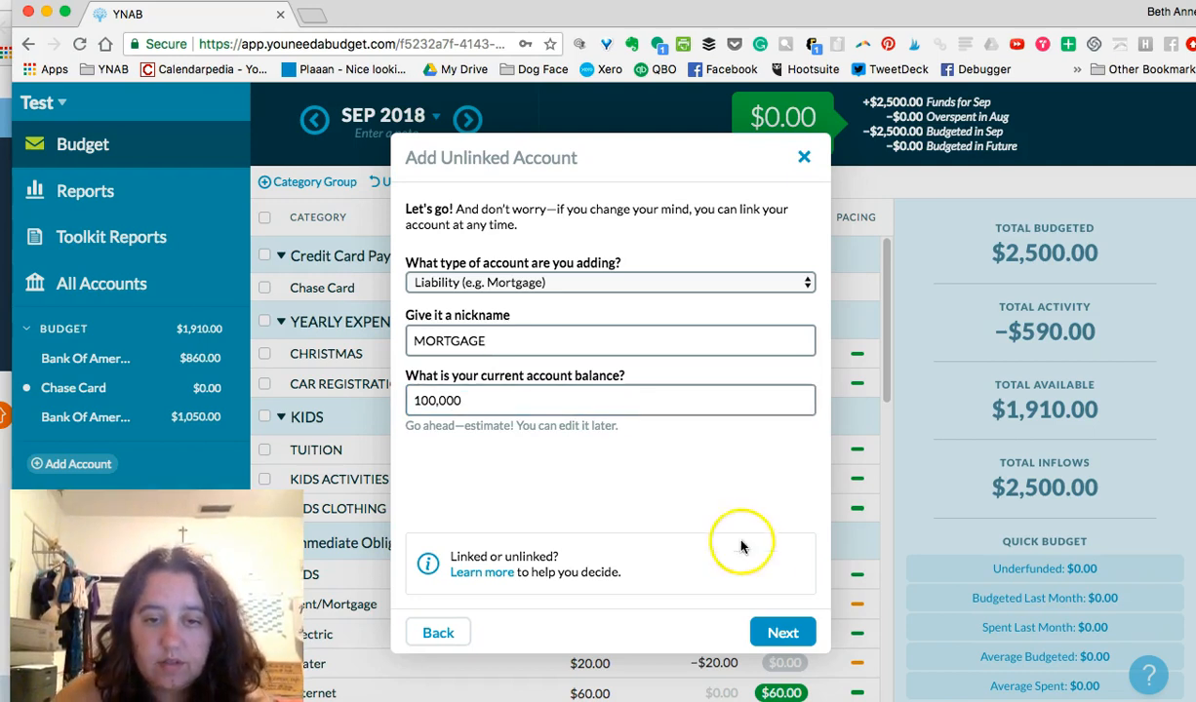
pyautogui.click(776, 632)
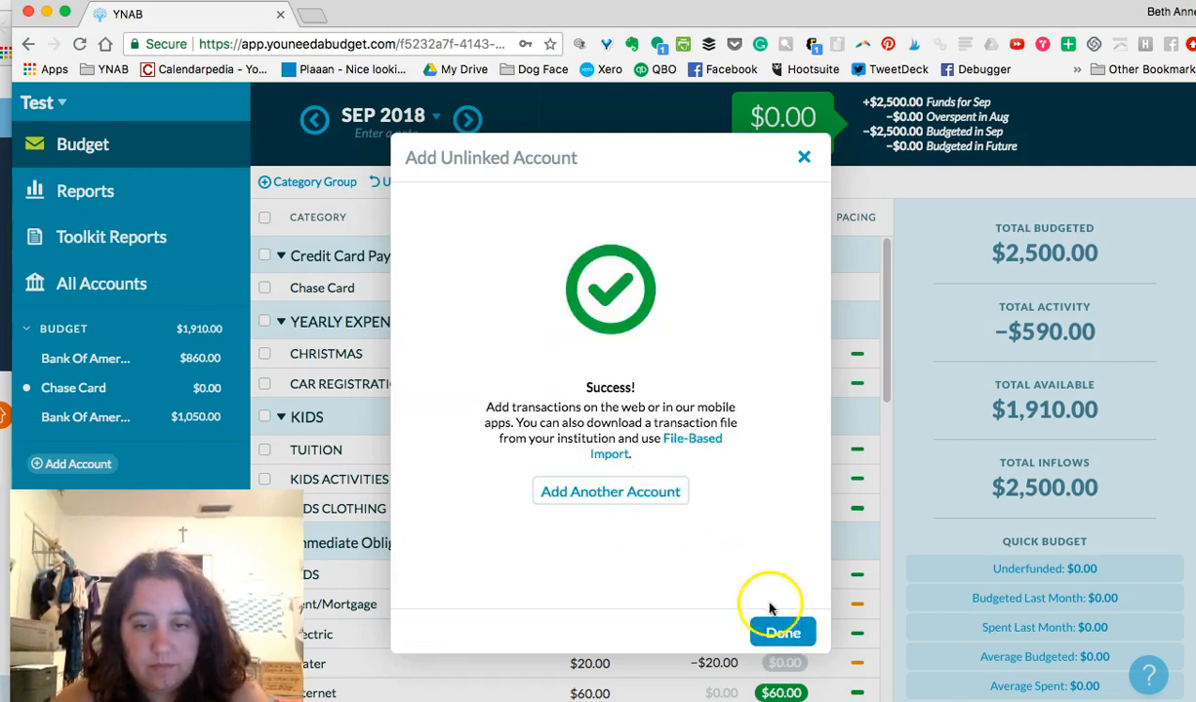
pyautogui.click(781, 632)
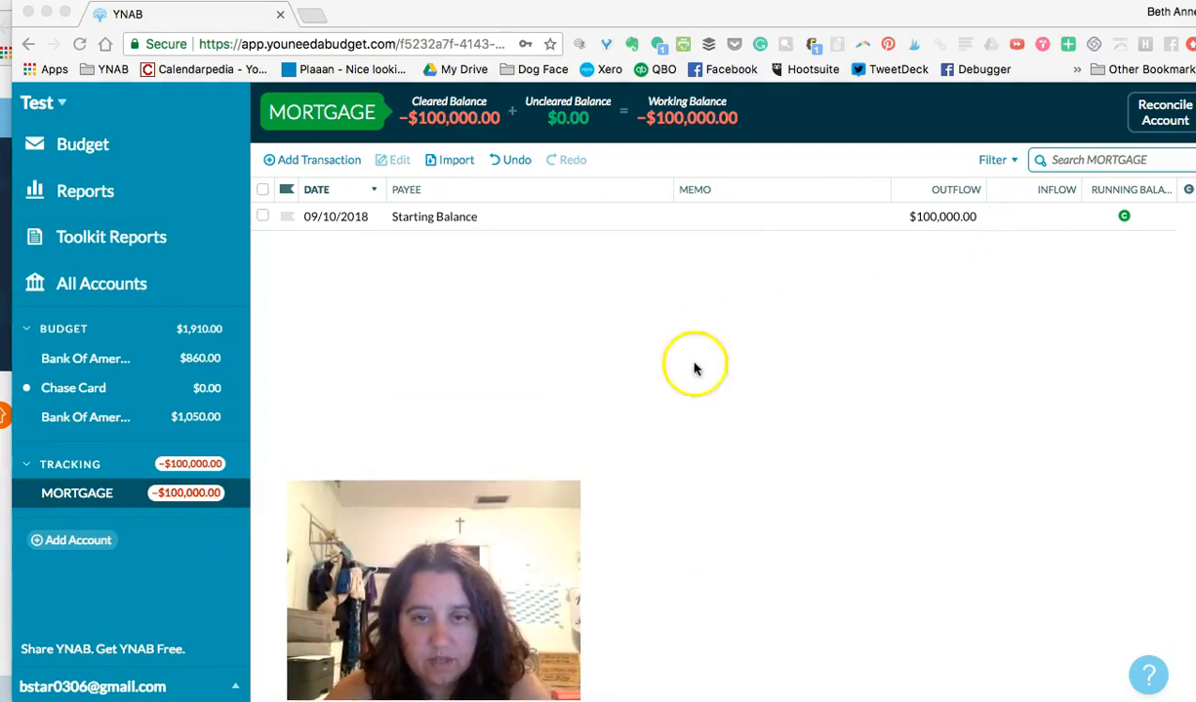
# Record a $500 outflow transfer to Bank Of America Joint in the MORTGAGE account, dated 09/10/2018.
pyautogui.click(607, 441)
pyautogui.click(332, 160)
pyautogui.click(312, 384)
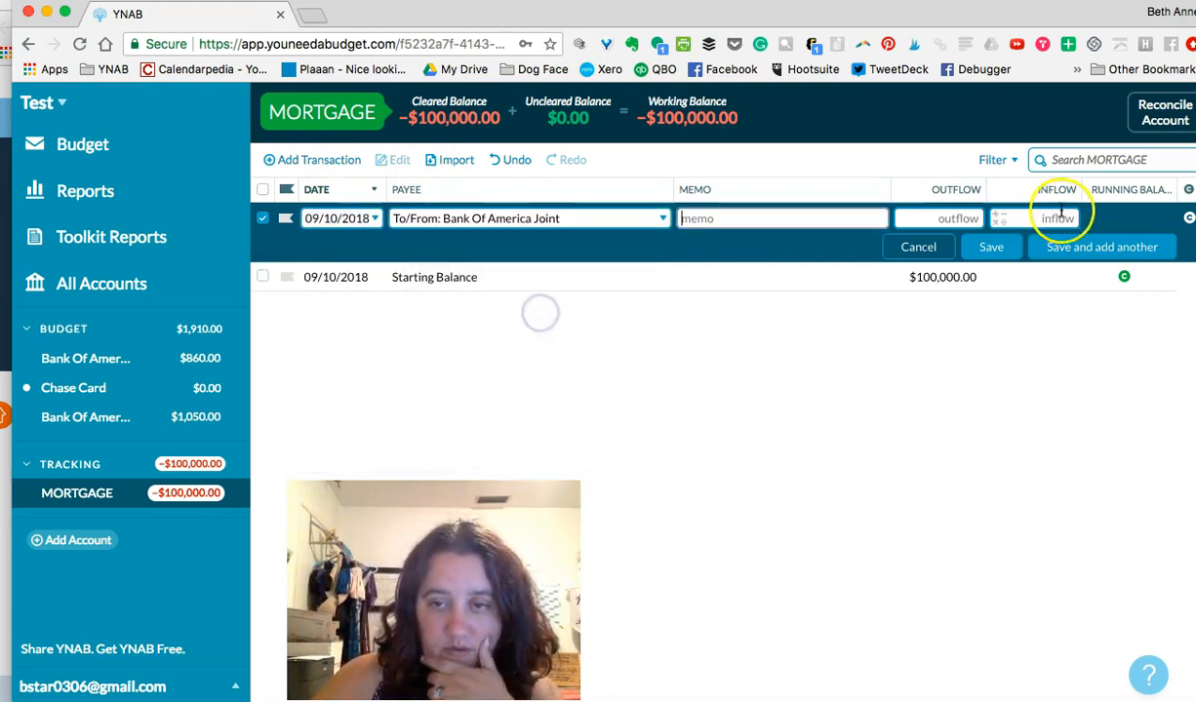
pyautogui.click(969, 218)
pyautogui.write('500')
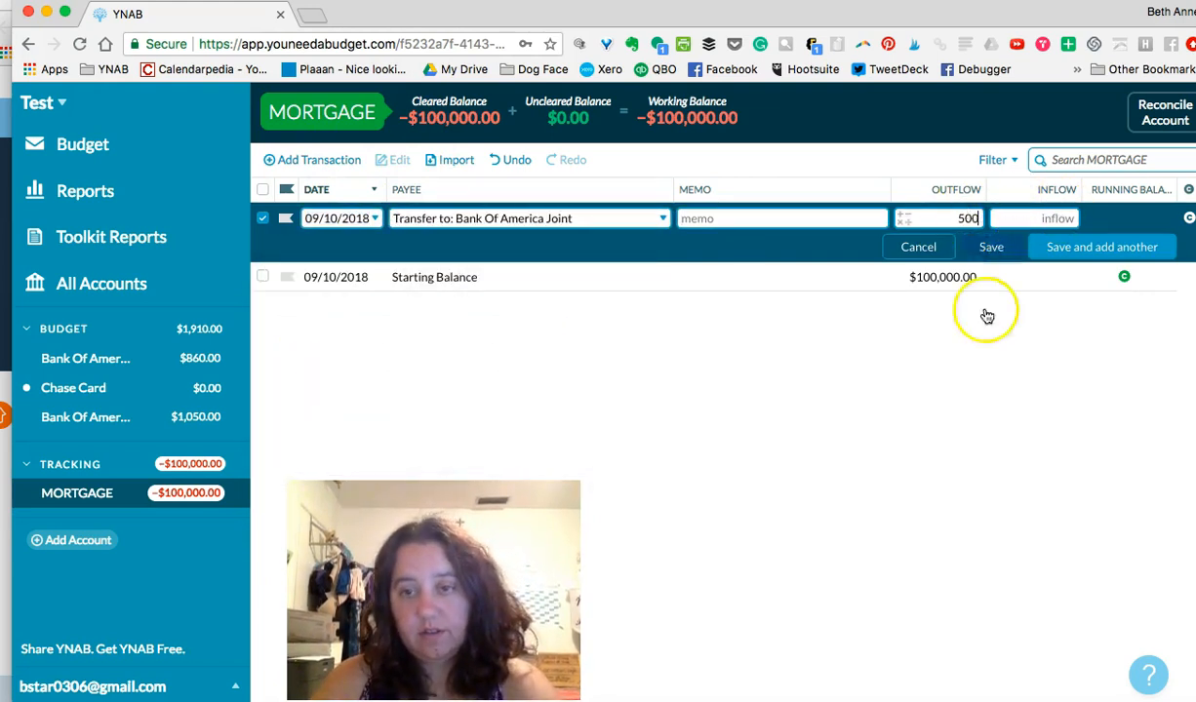
pyautogui.click(992, 248)
# Change the mortgage transfer to a $500 inflow so it is a payment from Bank Of America Joint.
pyautogui.click(954, 247)
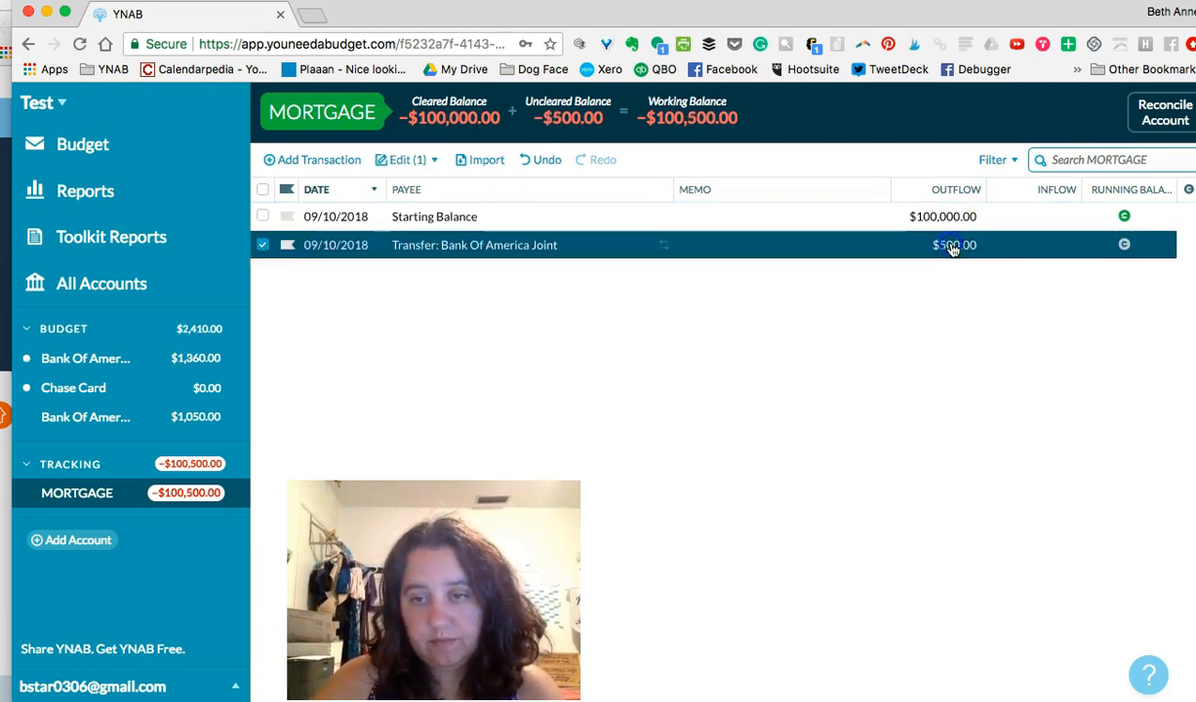
pyautogui.click(956, 245)
pyautogui.click(1016, 247)
pyautogui.write('500')
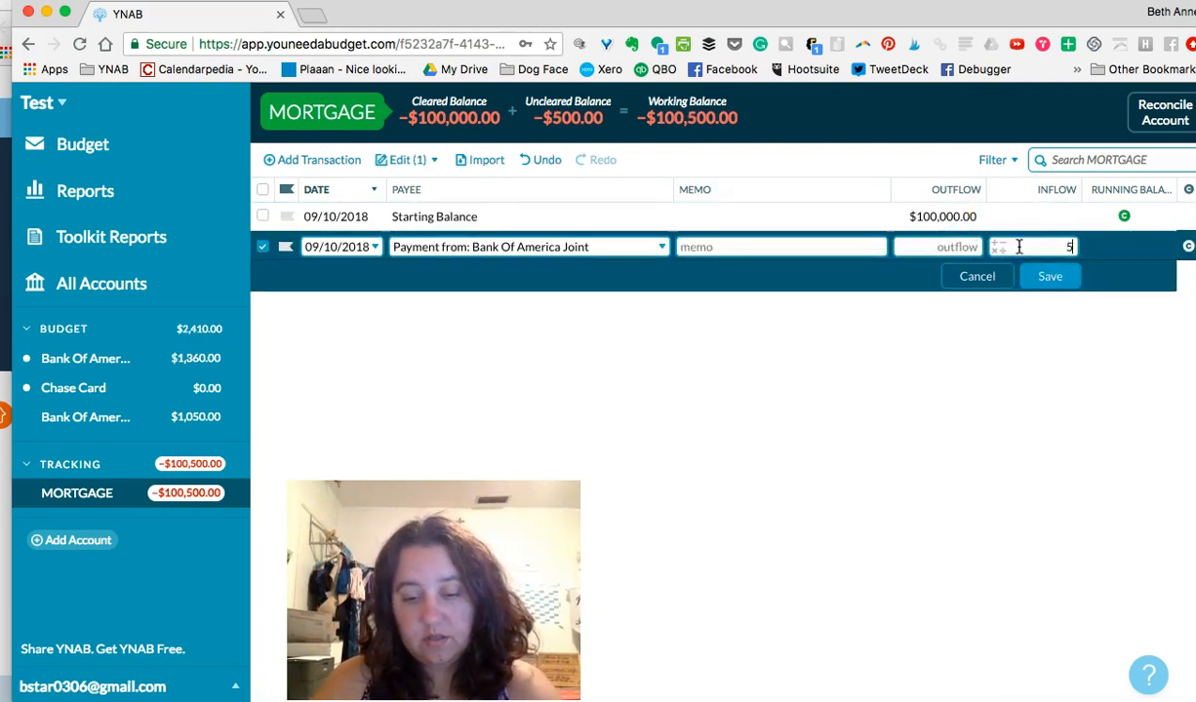
pyautogui.click(1033, 281)
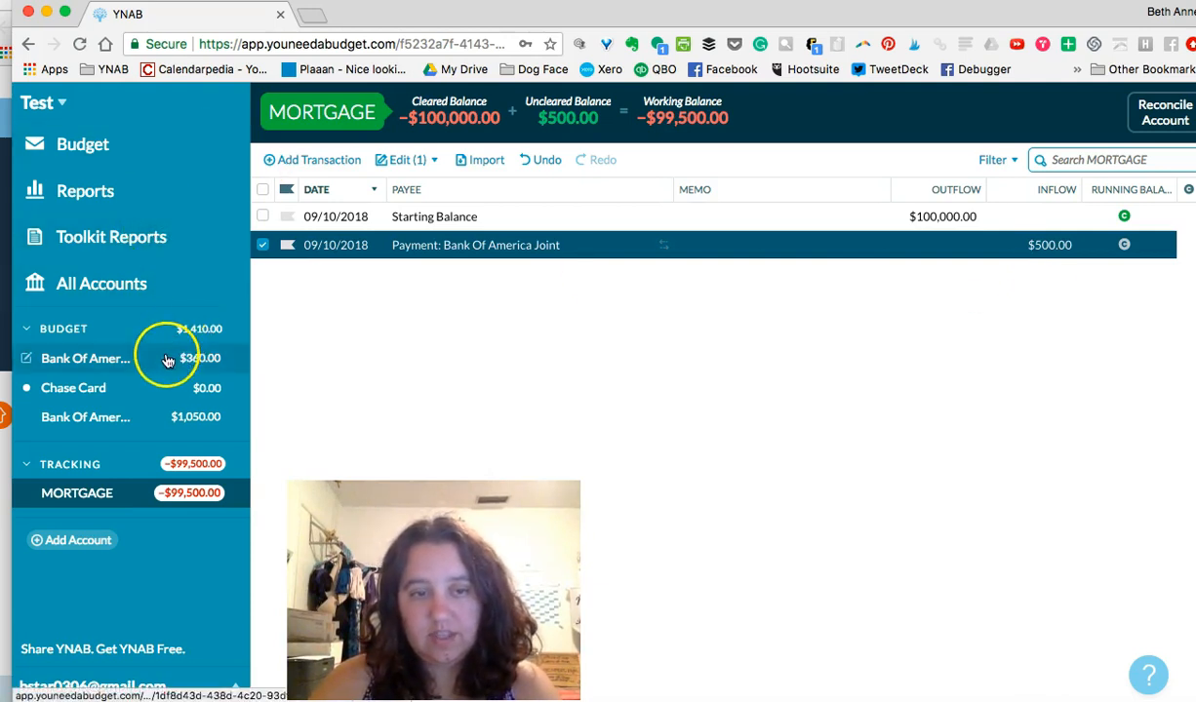
# Check how the mortgage payment is recorded in the Bank Of America Joint and MORTGAGE accounts.
pyautogui.click(224, 357)
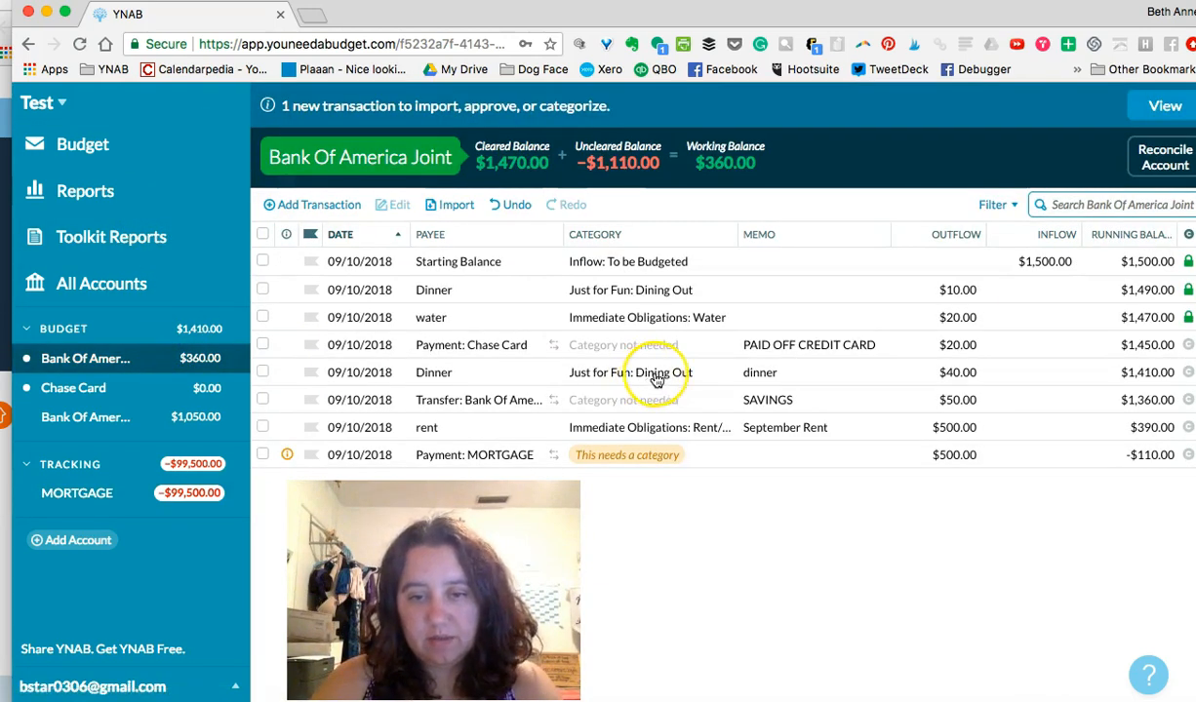
pyautogui.click(905, 461)
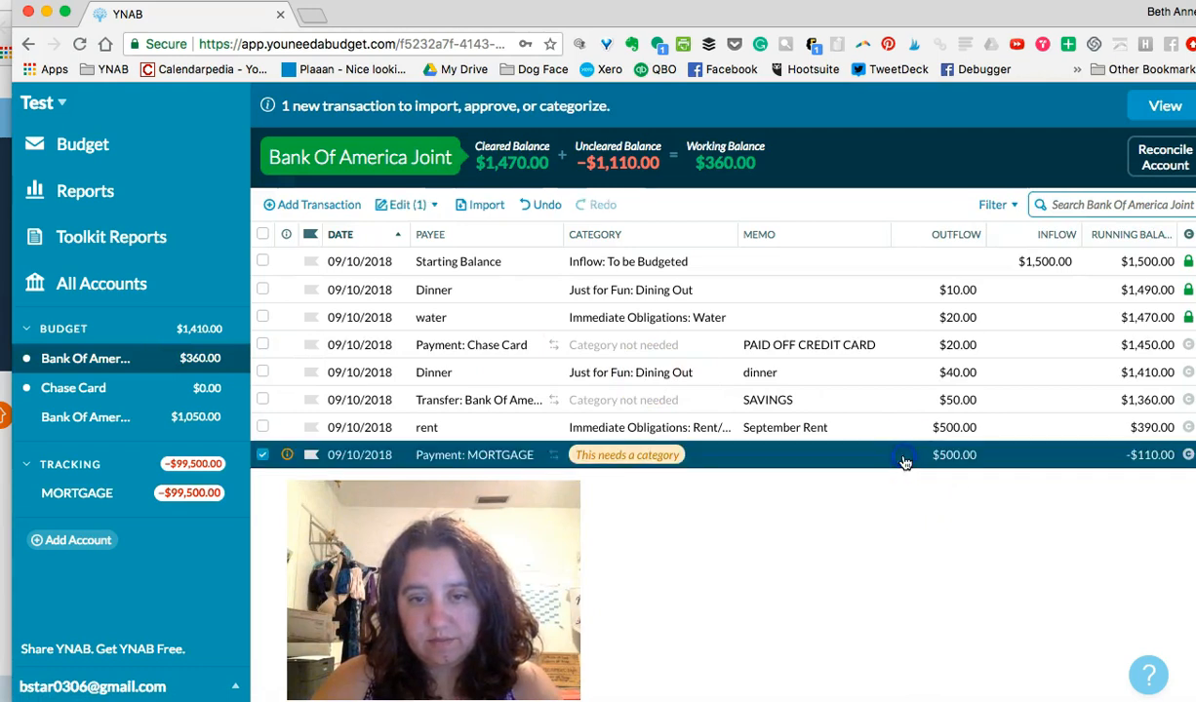
pyautogui.click(105, 498)
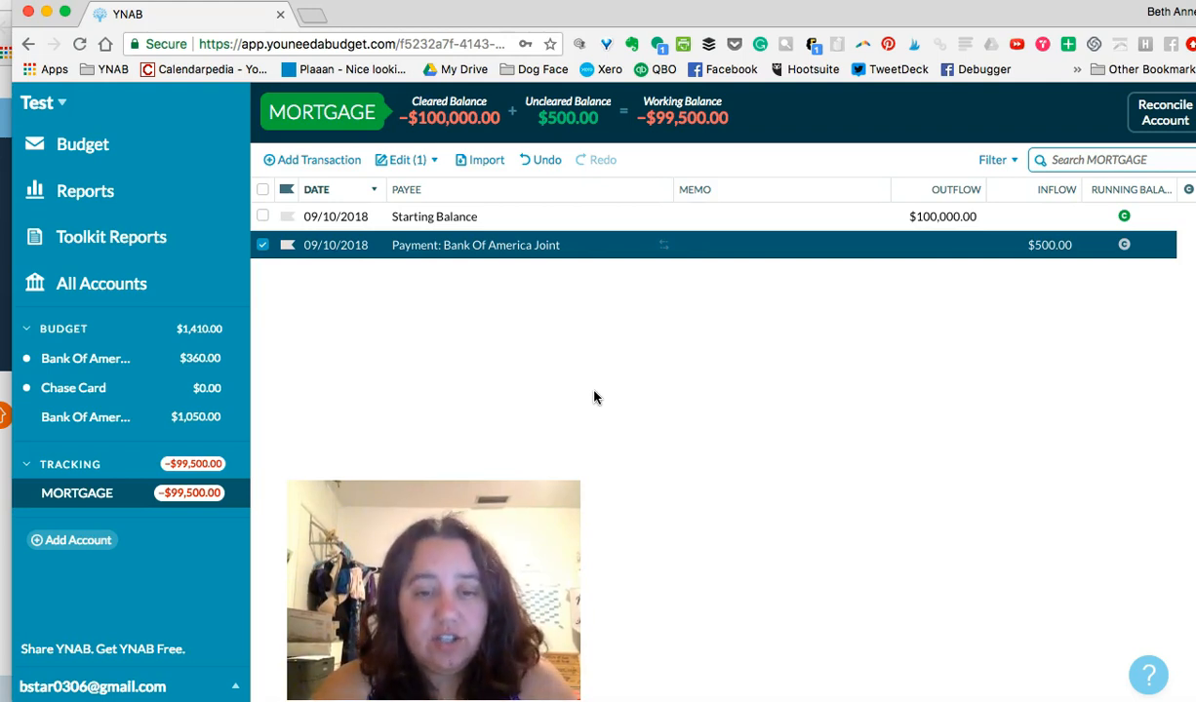
pyautogui.click(595, 396)
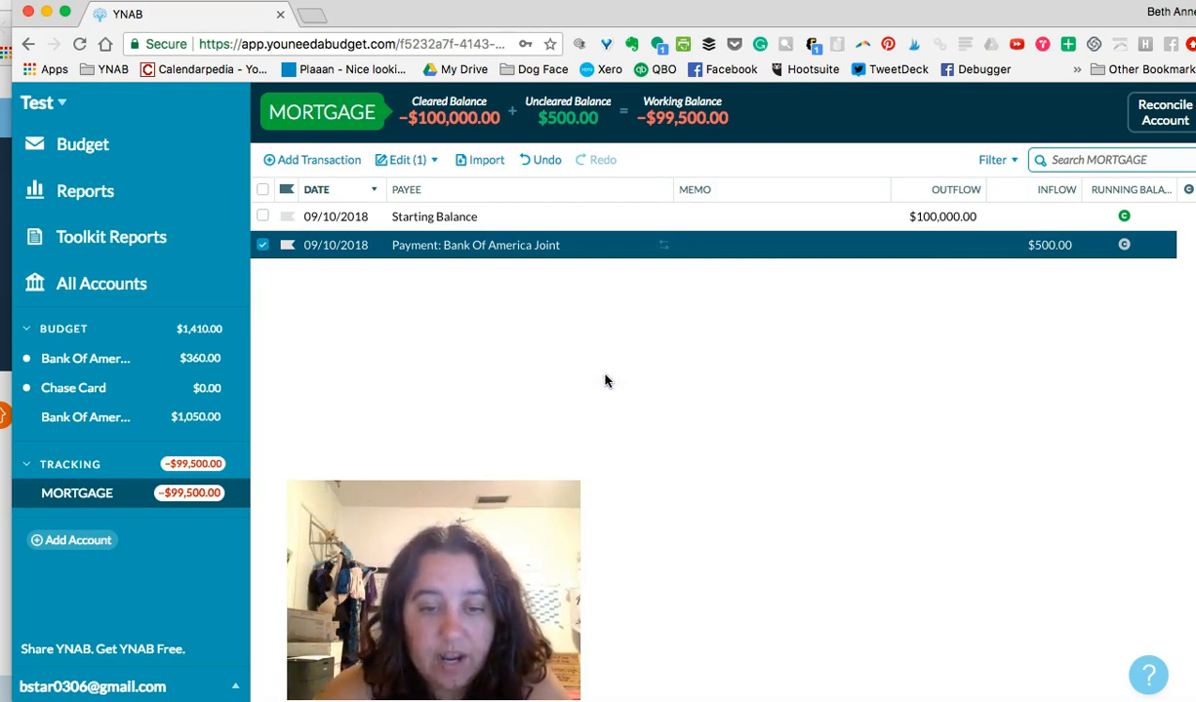
pyautogui.click(594, 370)
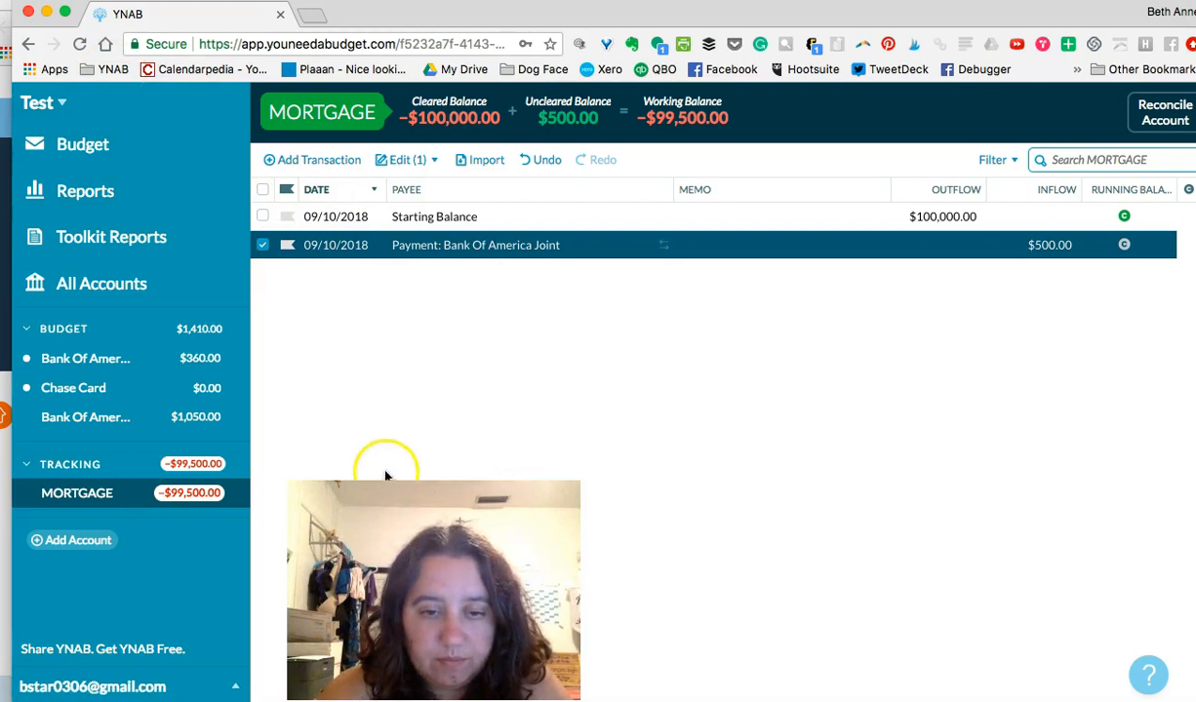
# Open all eight bookmarks in the browser's YNAB bookmark folder in new tabs.
pyautogui.click(114, 70)
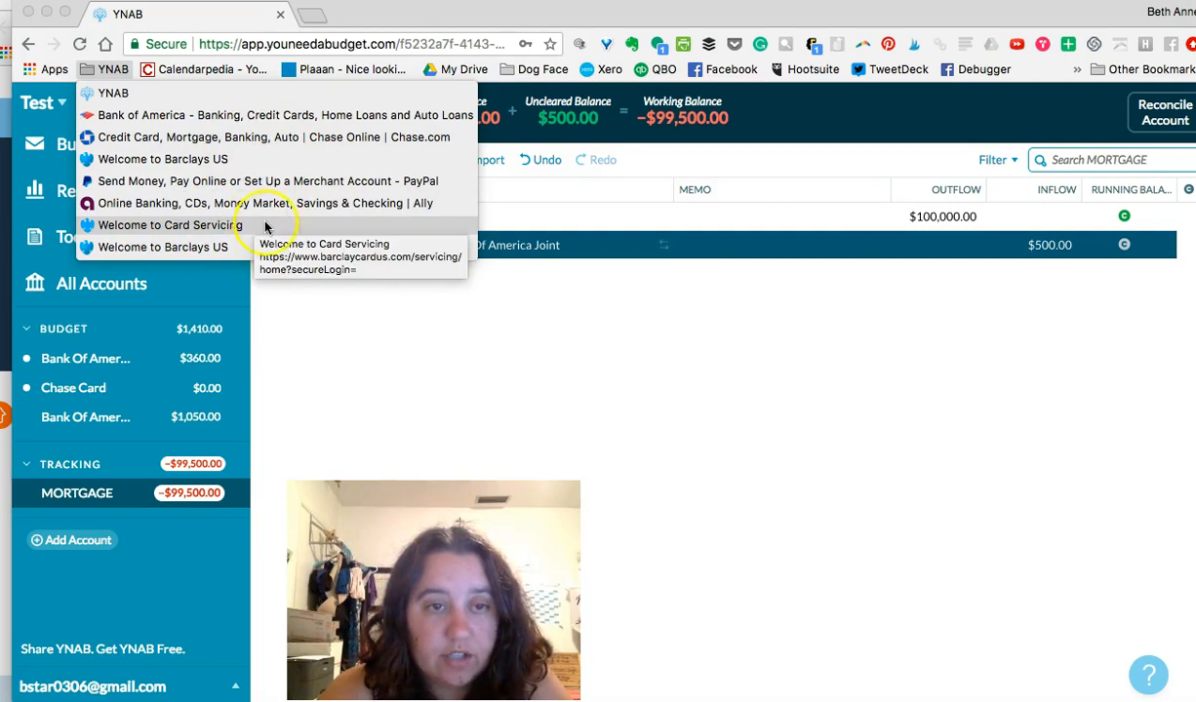
pyautogui.click(110, 74)
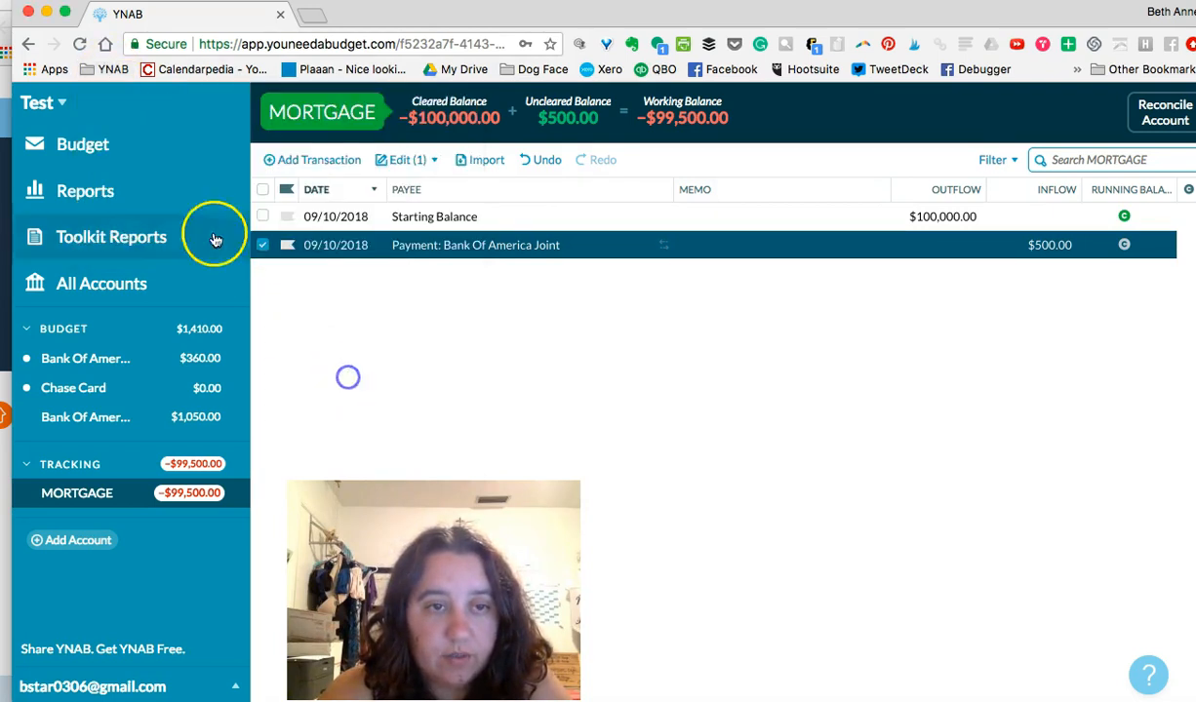
pyautogui.rightClick(101, 75)
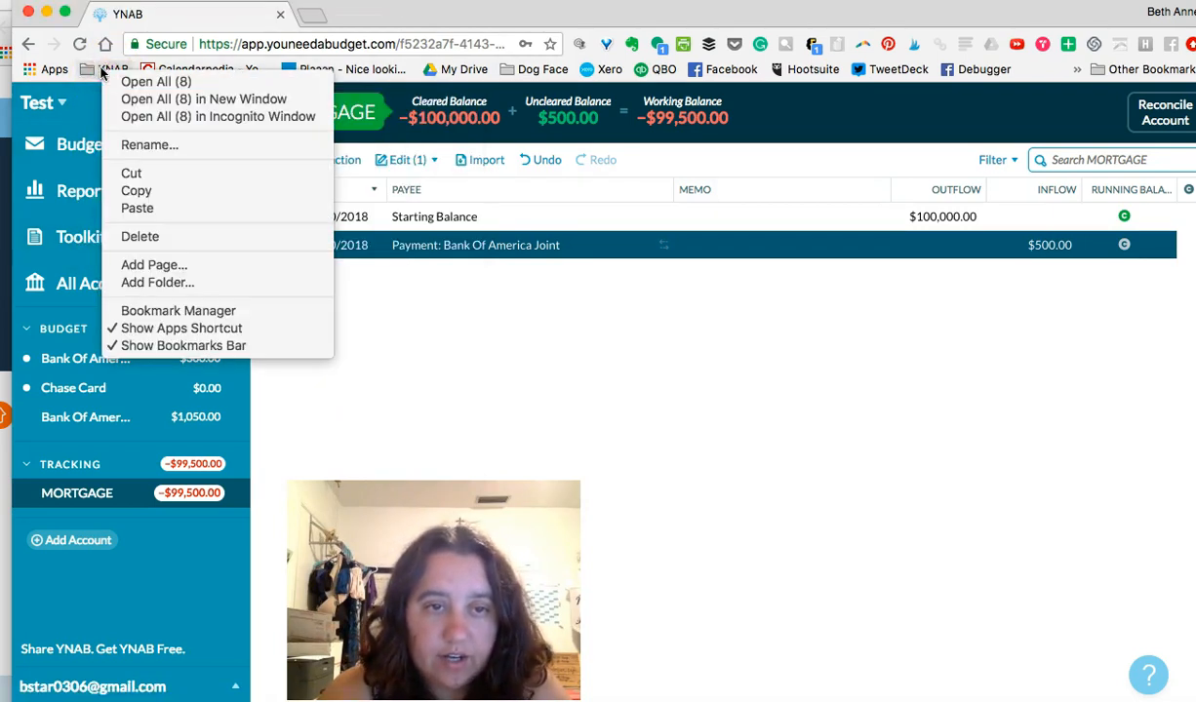
pyautogui.click(135, 91)
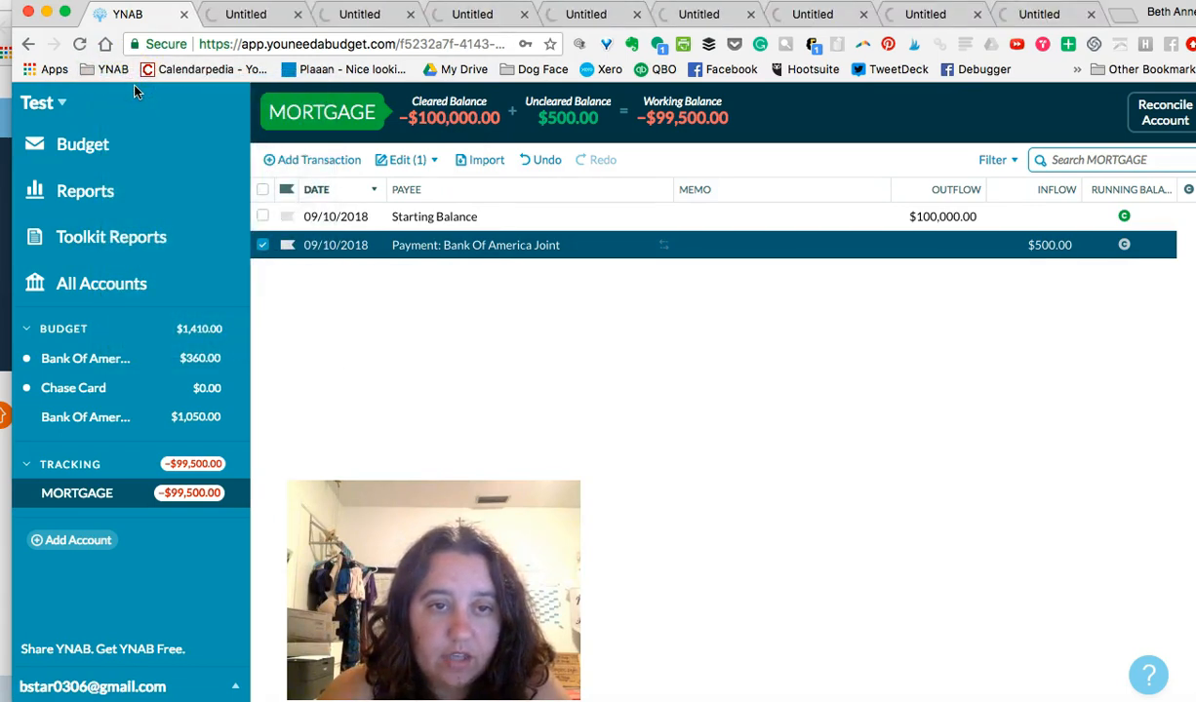